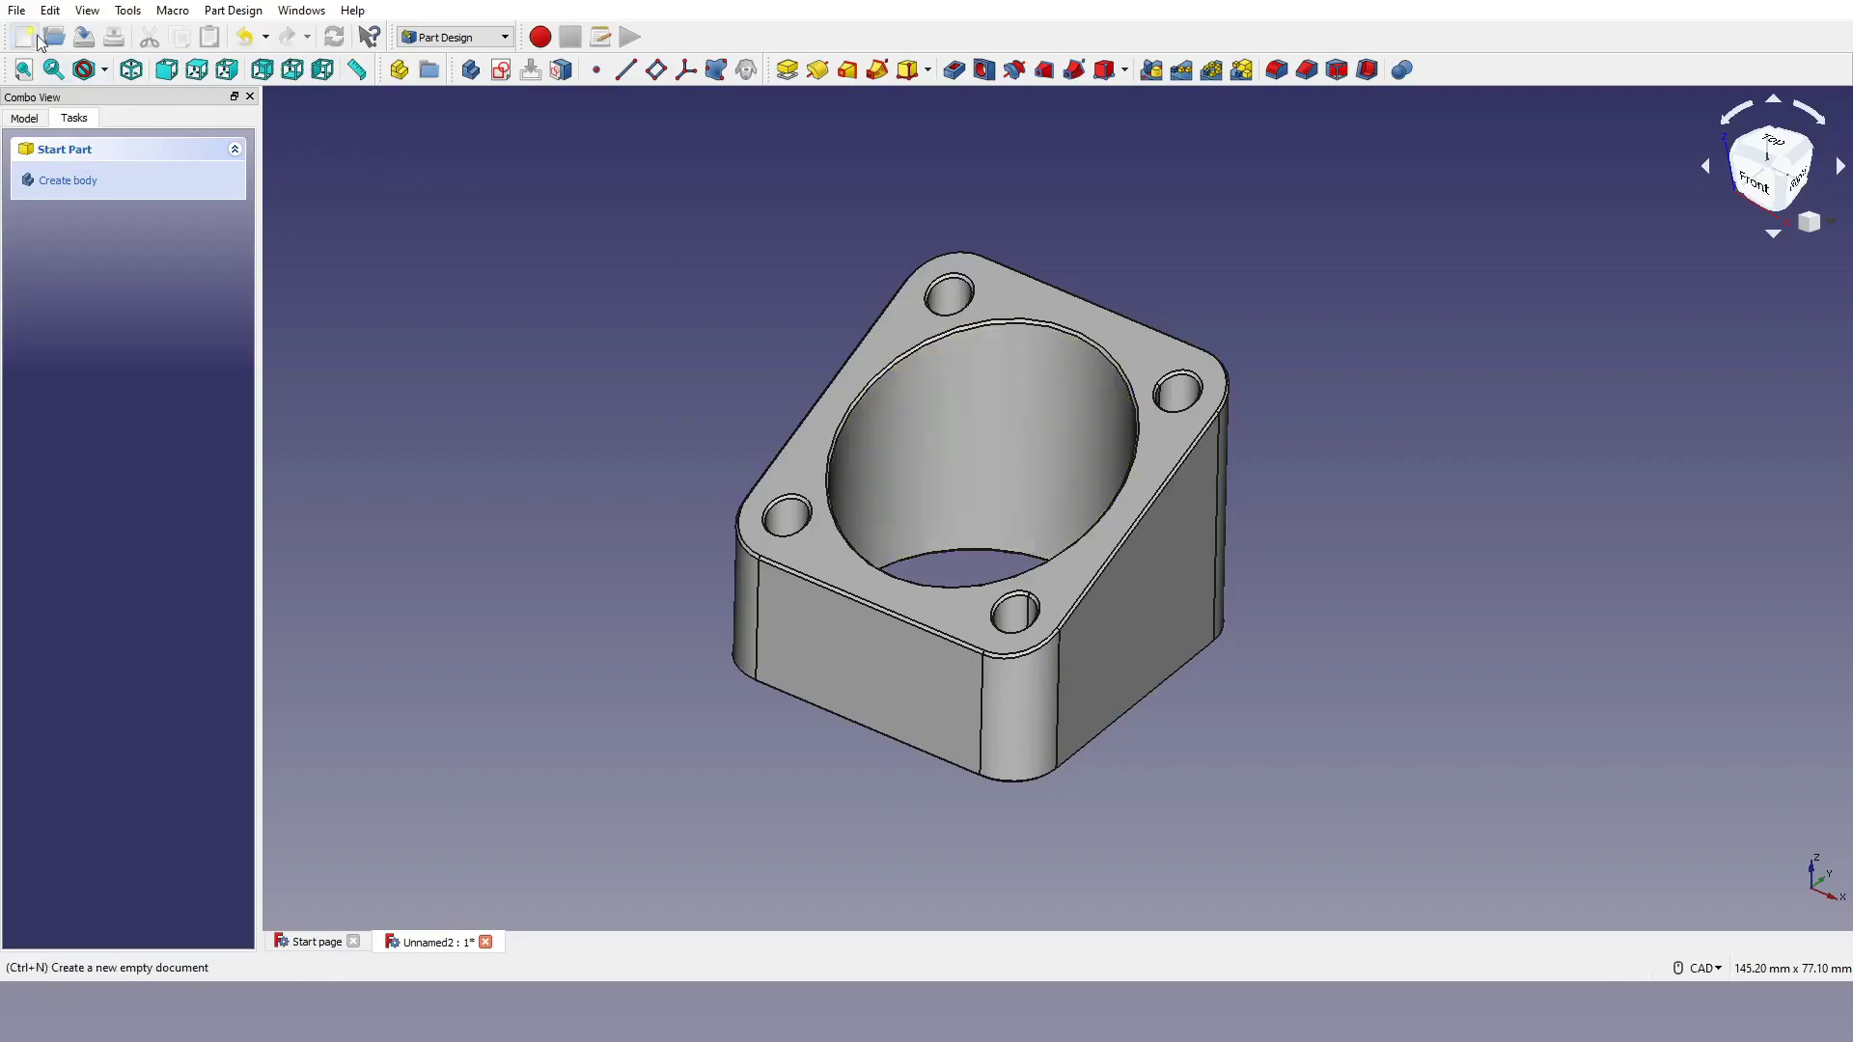
Step: Create a new document and start a sketch on the XY base plane
left_click(24, 37)
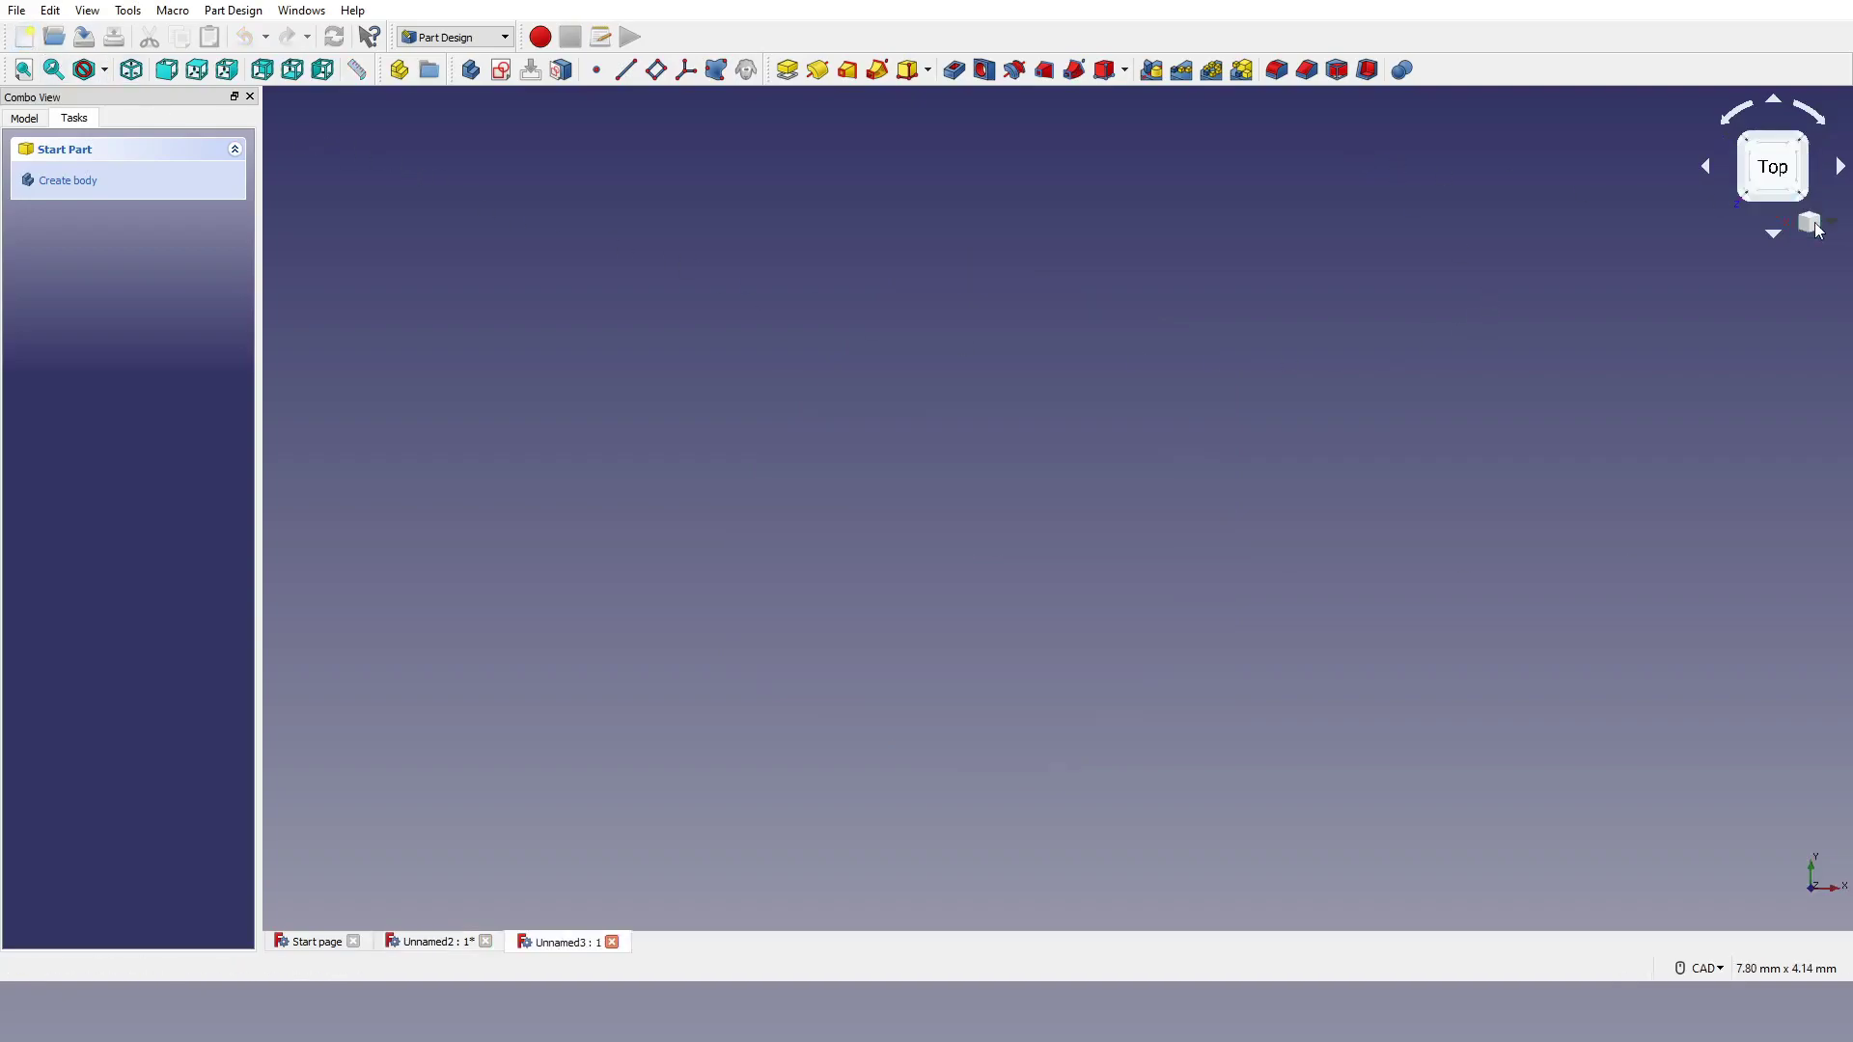
key("0")
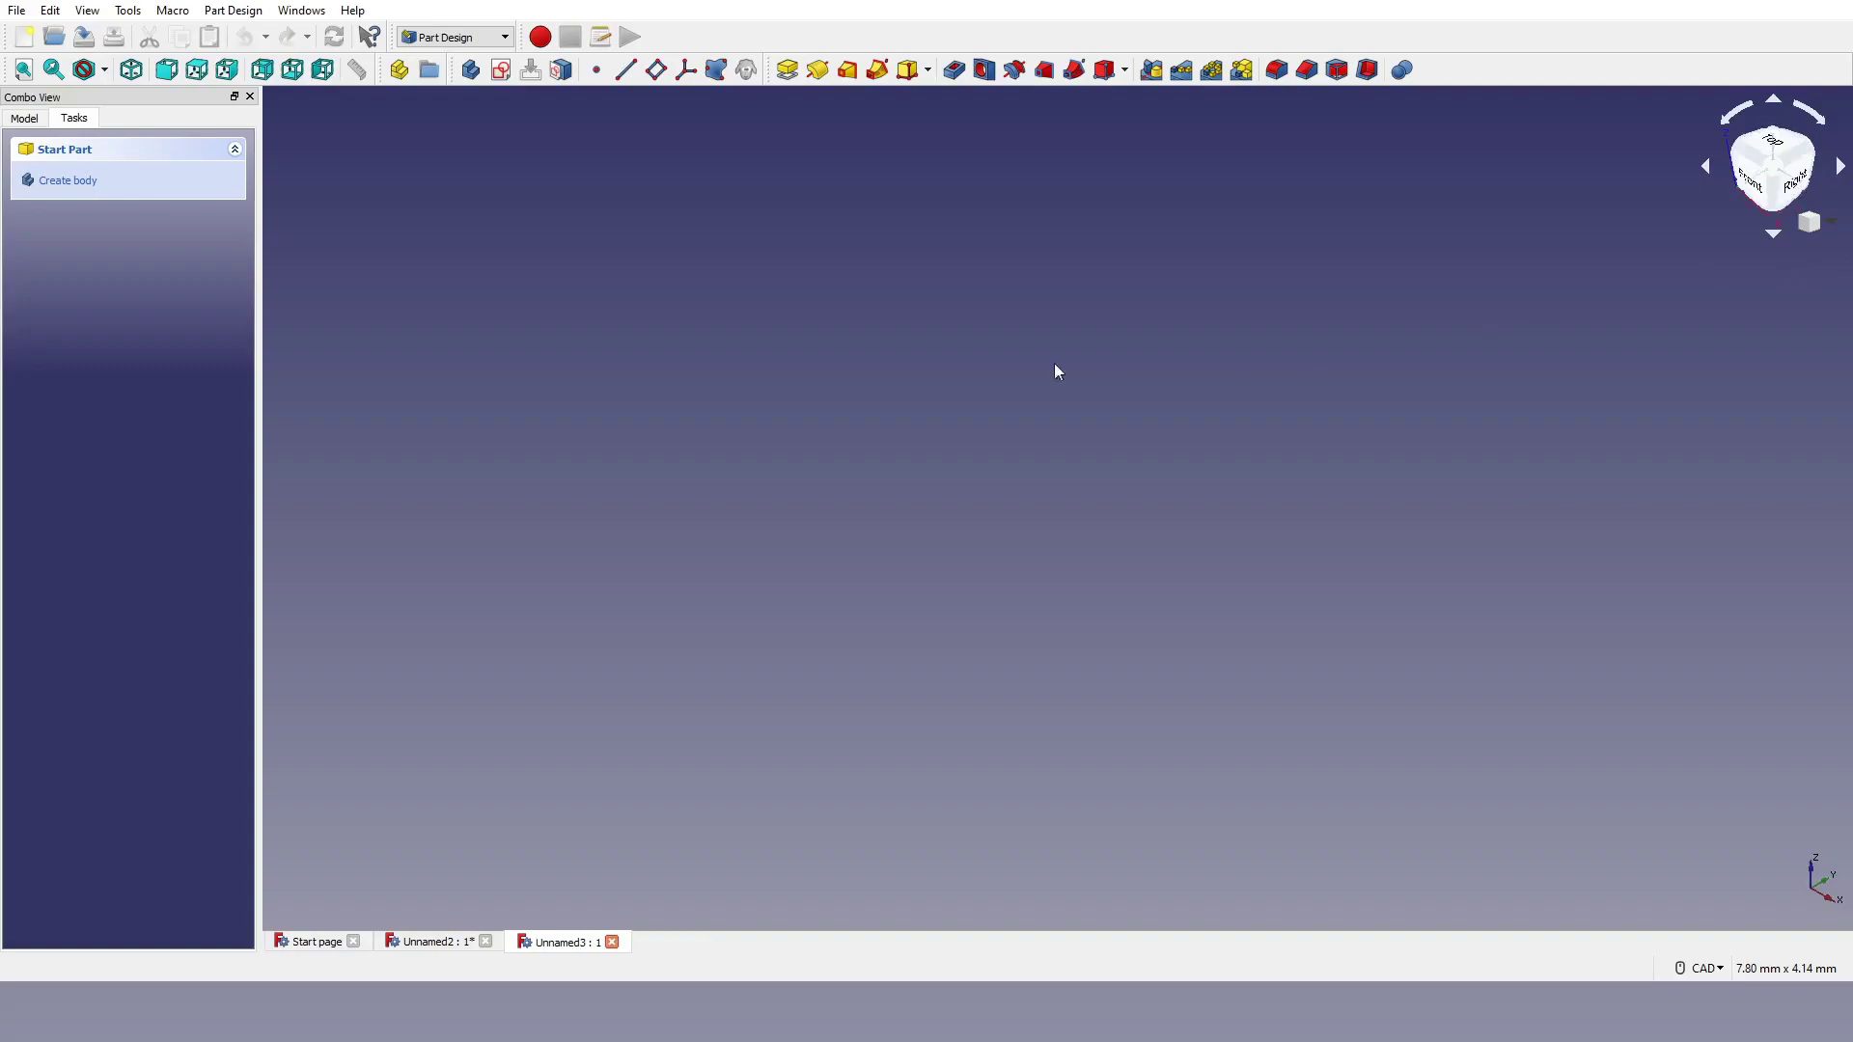
left_click(500, 71)
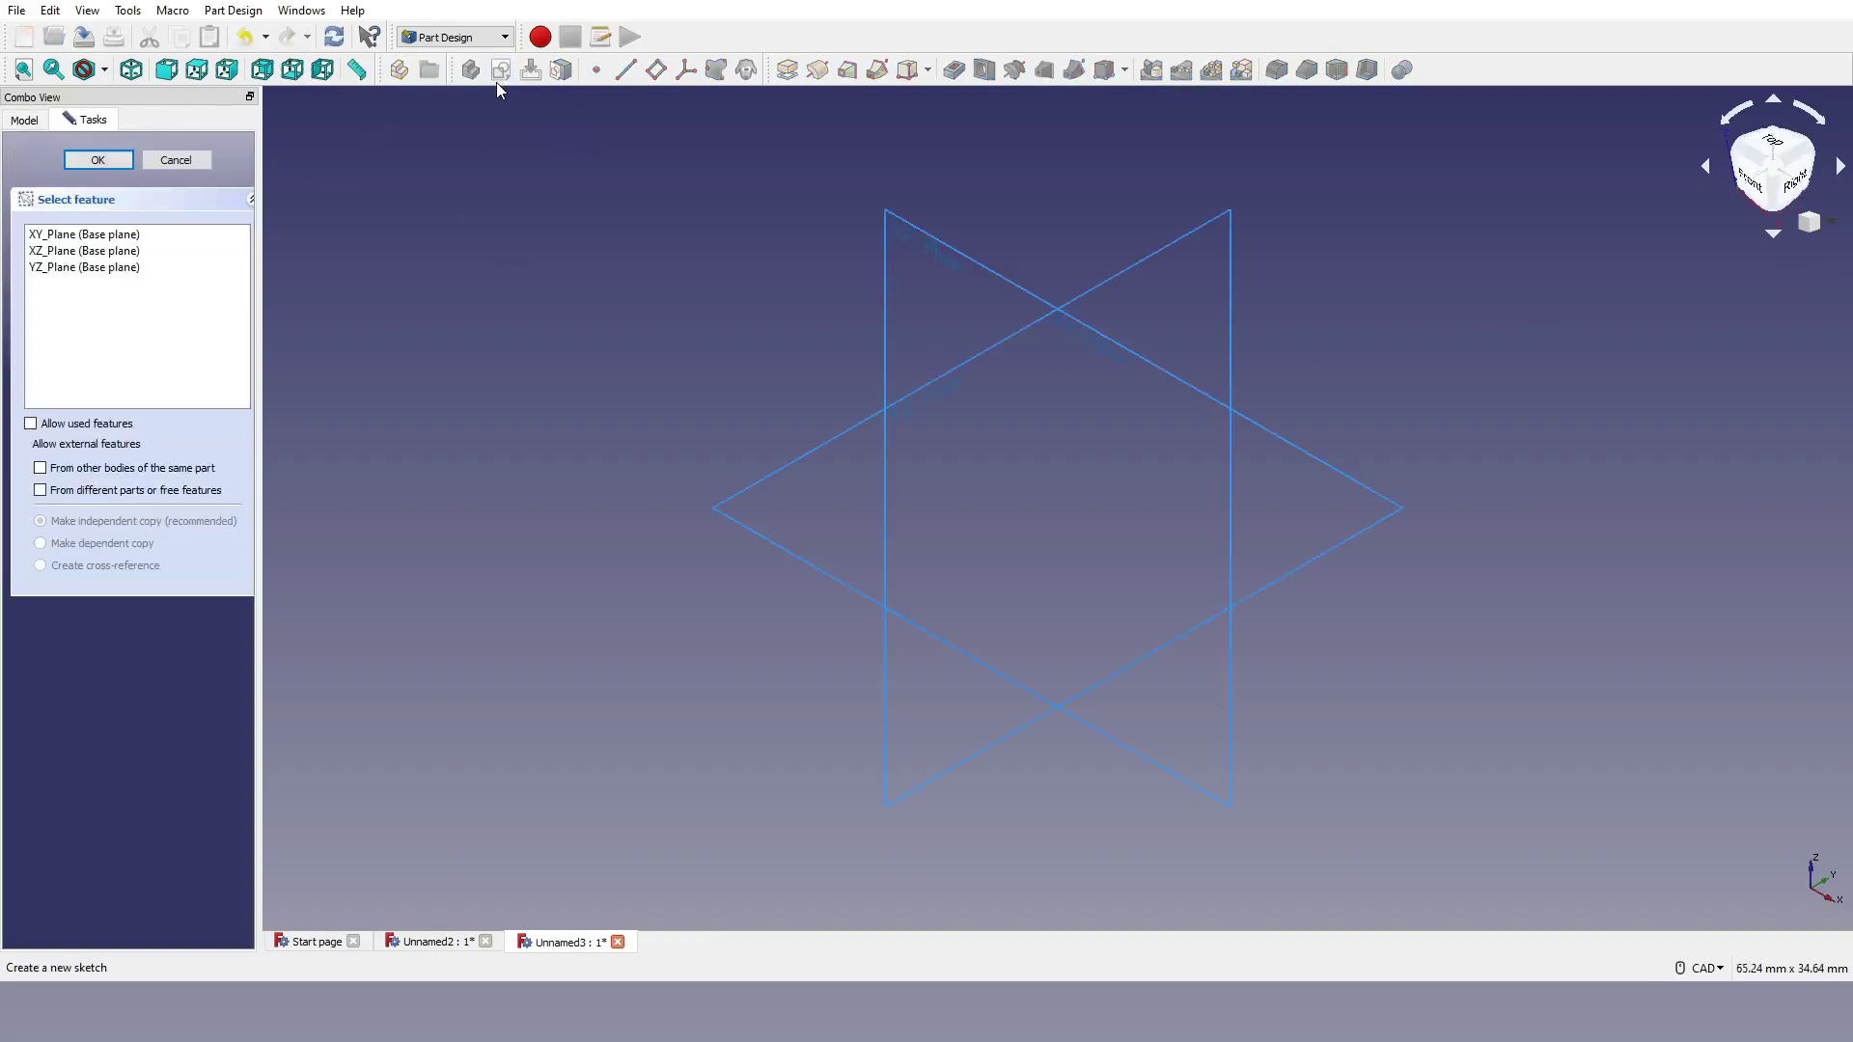
left_click(1319, 470)
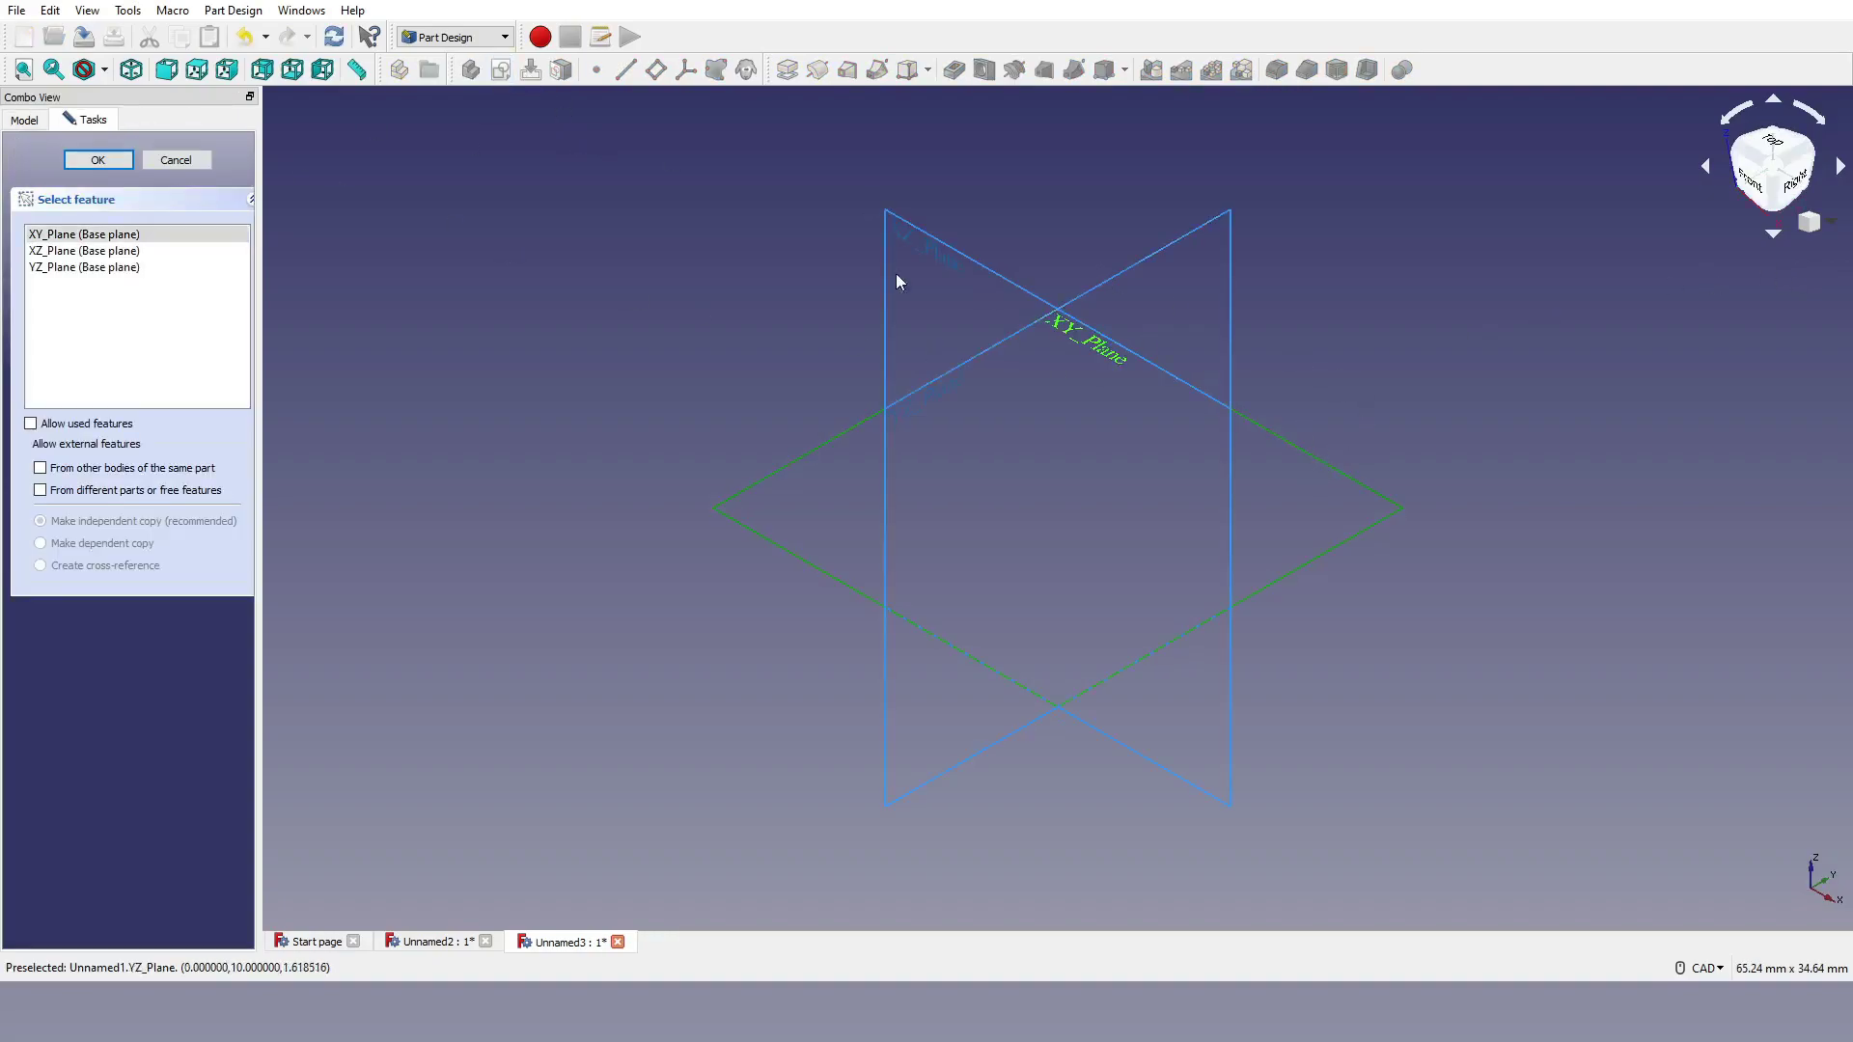
left_click(106, 159)
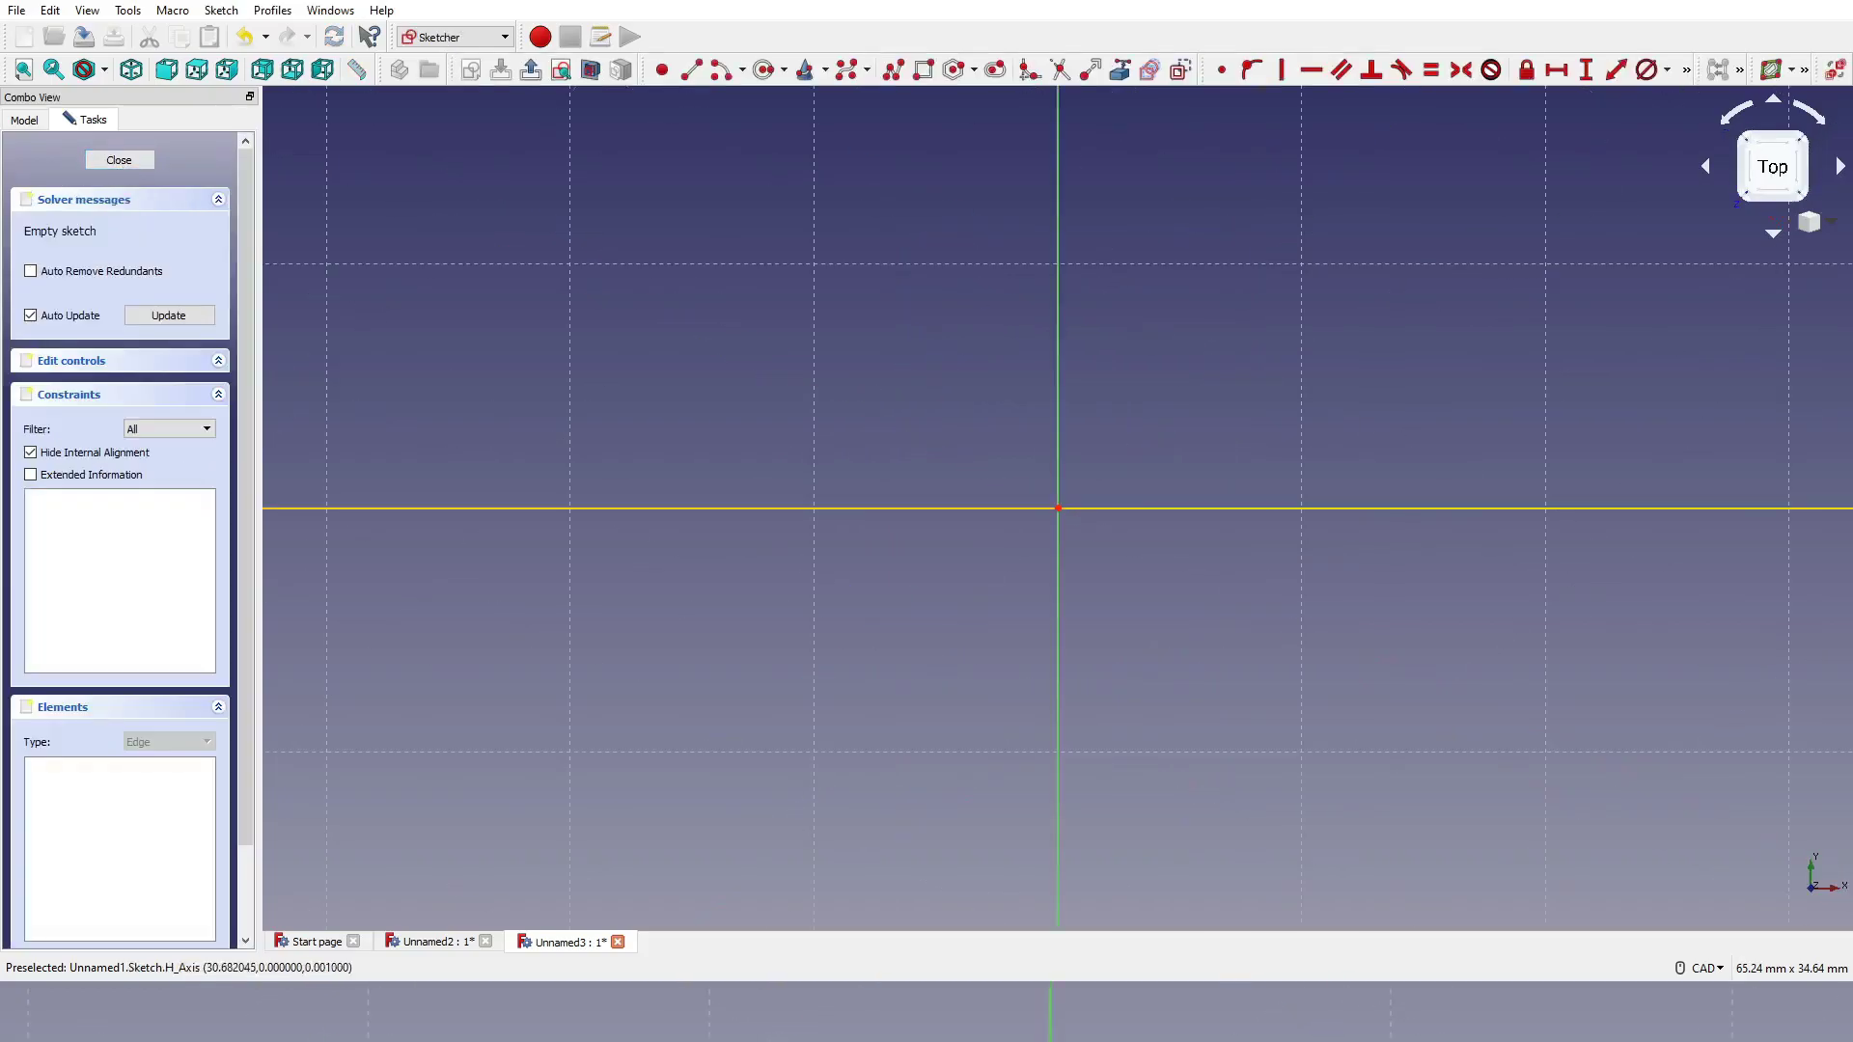
Step: Sketch a rectangle about 26 mm wide and 25 mm high around the origin
key("g")
key("r")
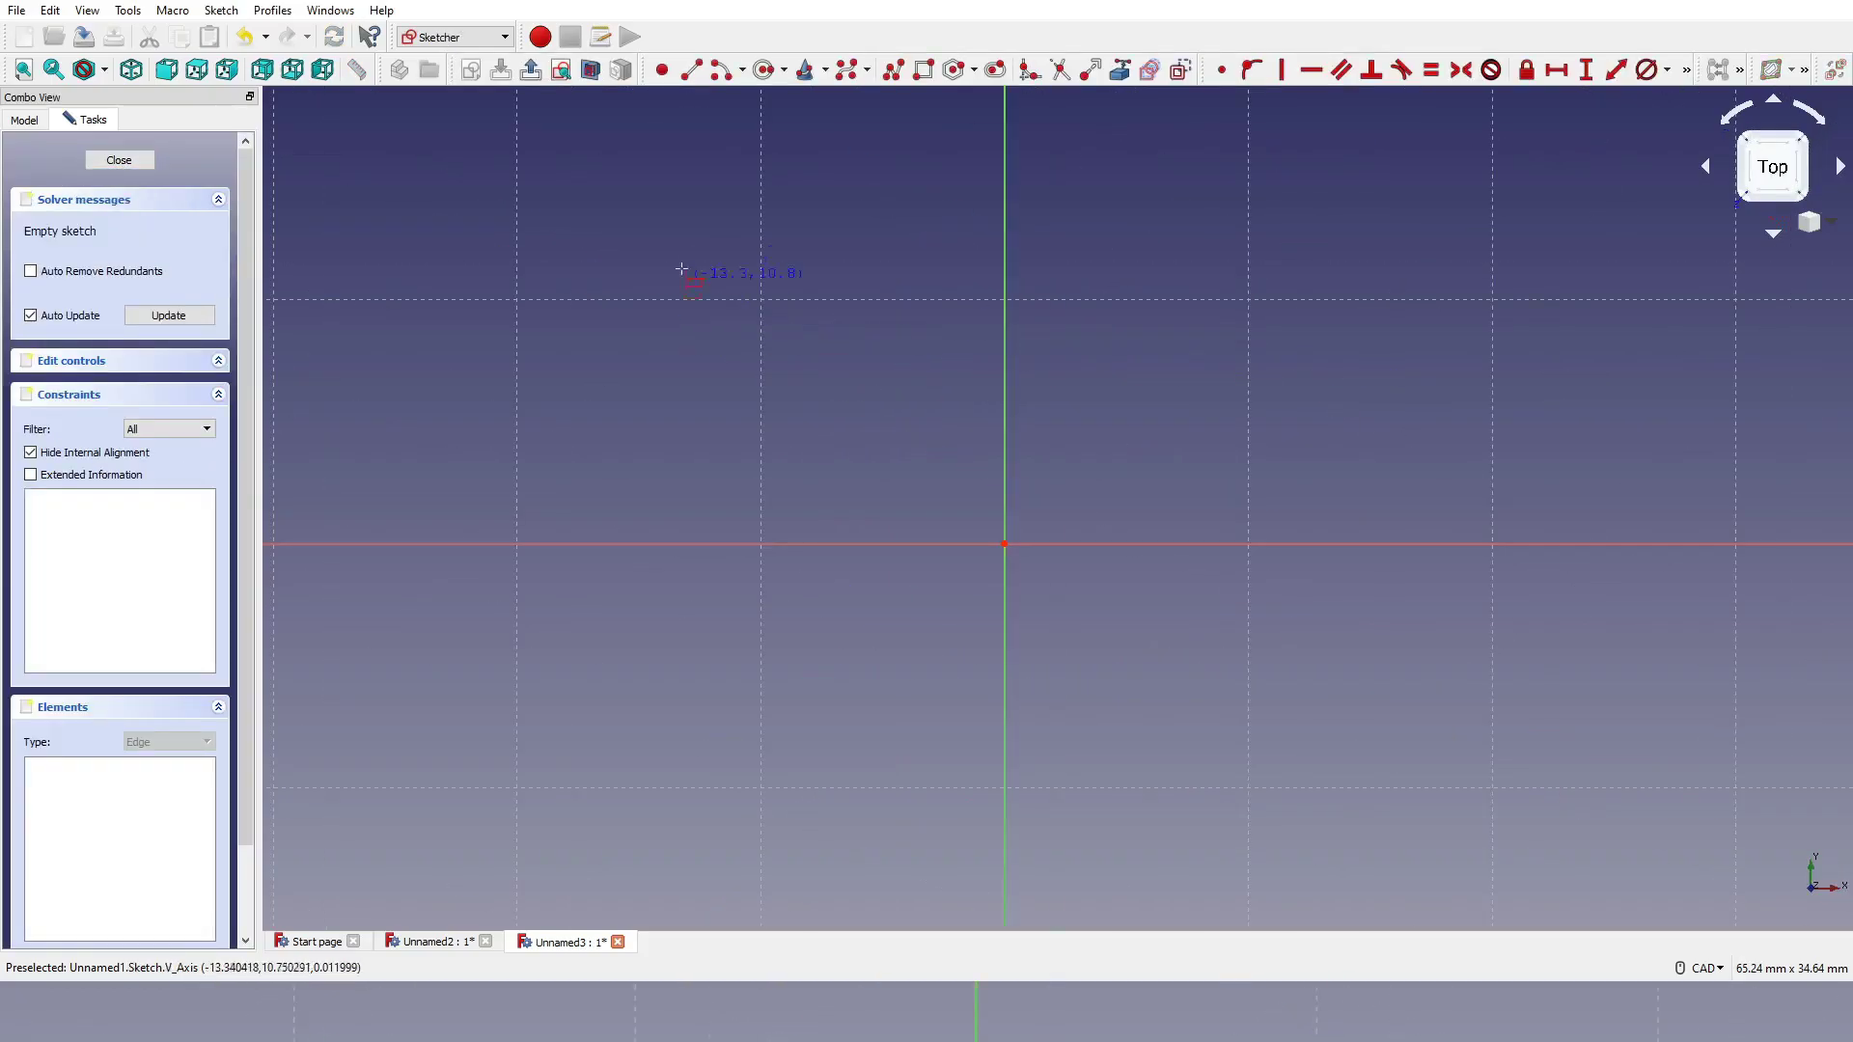
left_click(719, 259)
left_click(1348, 863)
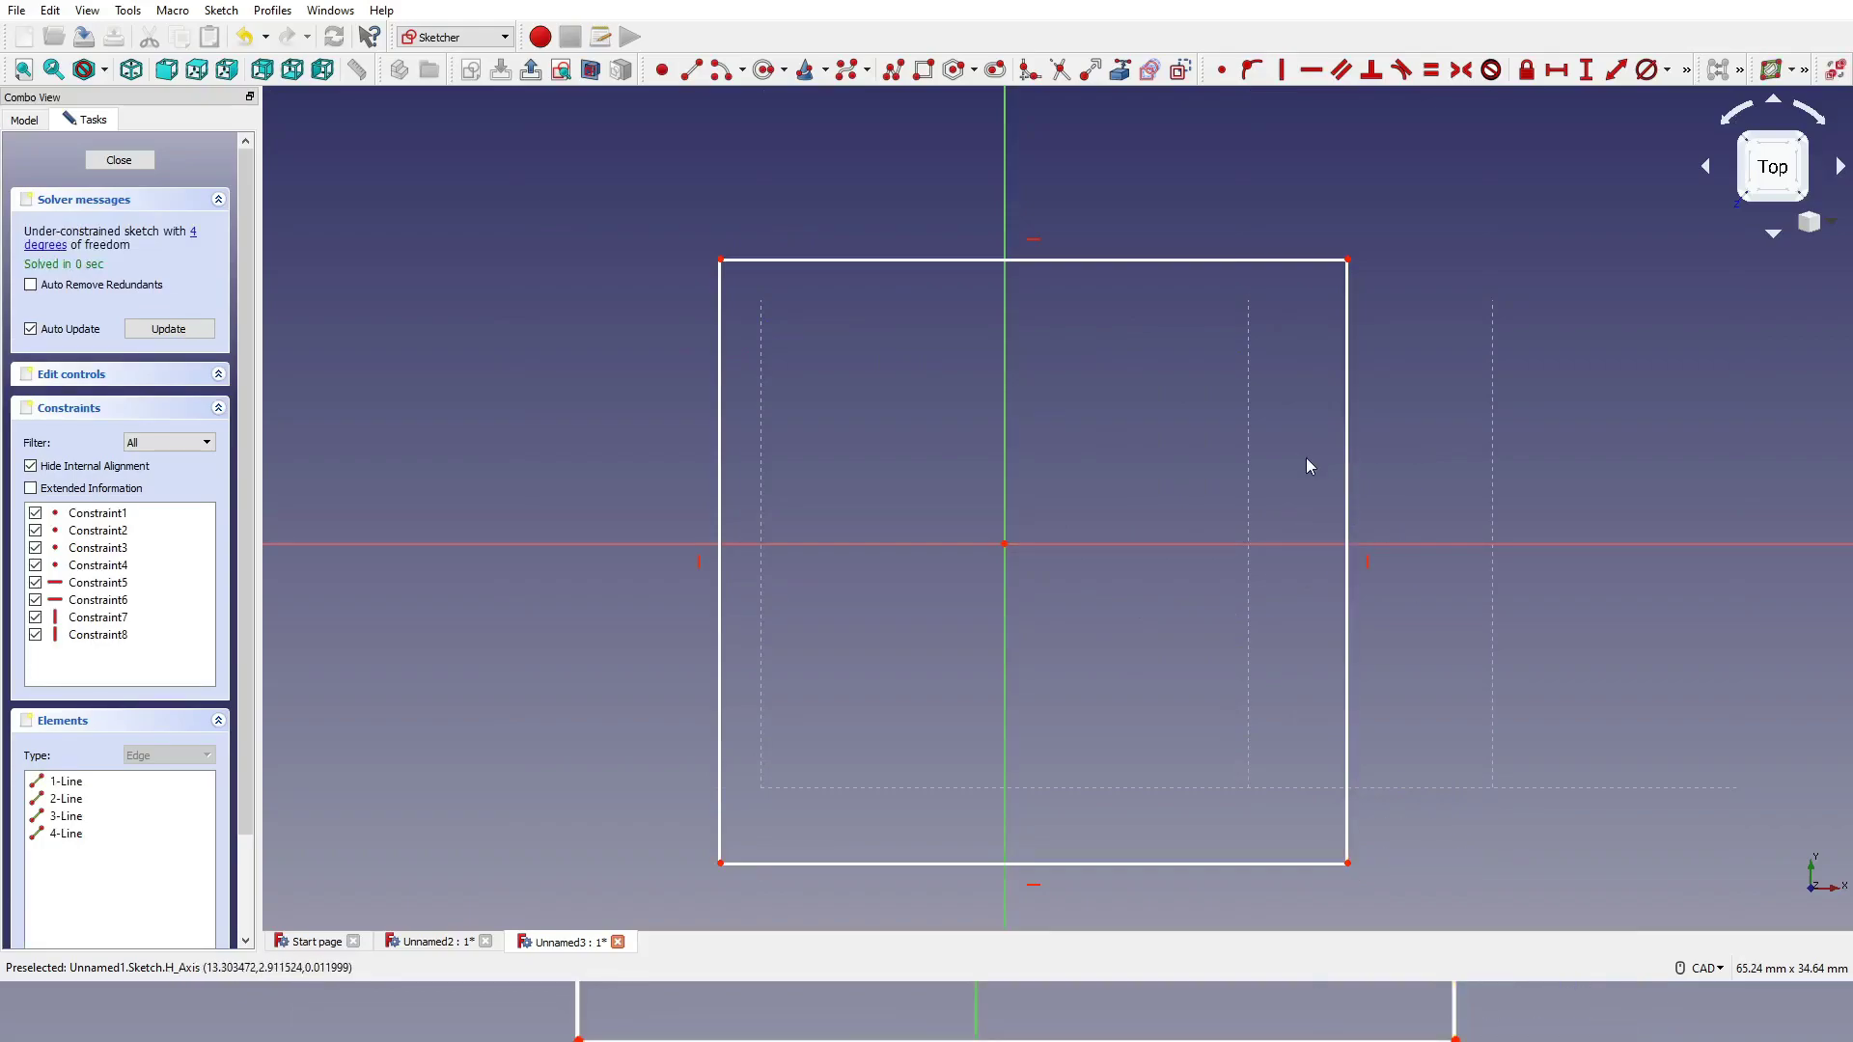
Step: Constrain the horizontal length of the rectangle's upper edge to 35 mm
key("l")
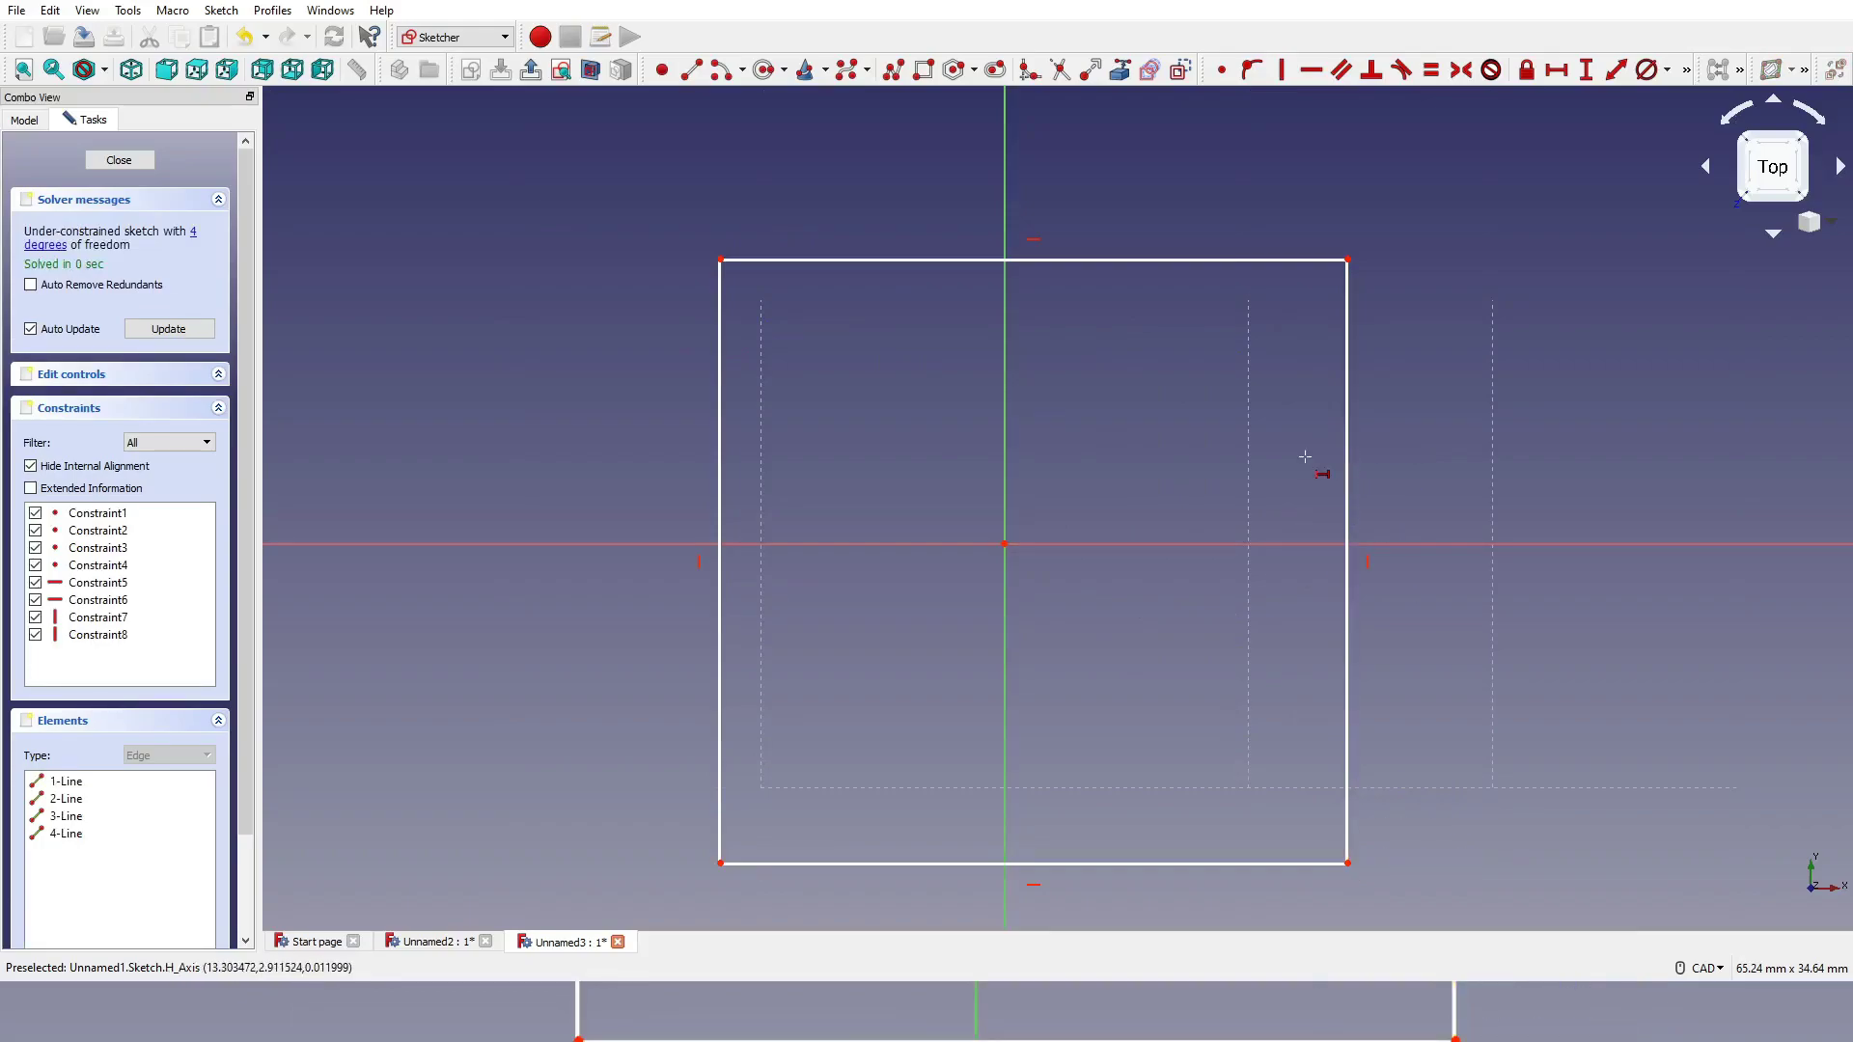
left_click(1077, 259)
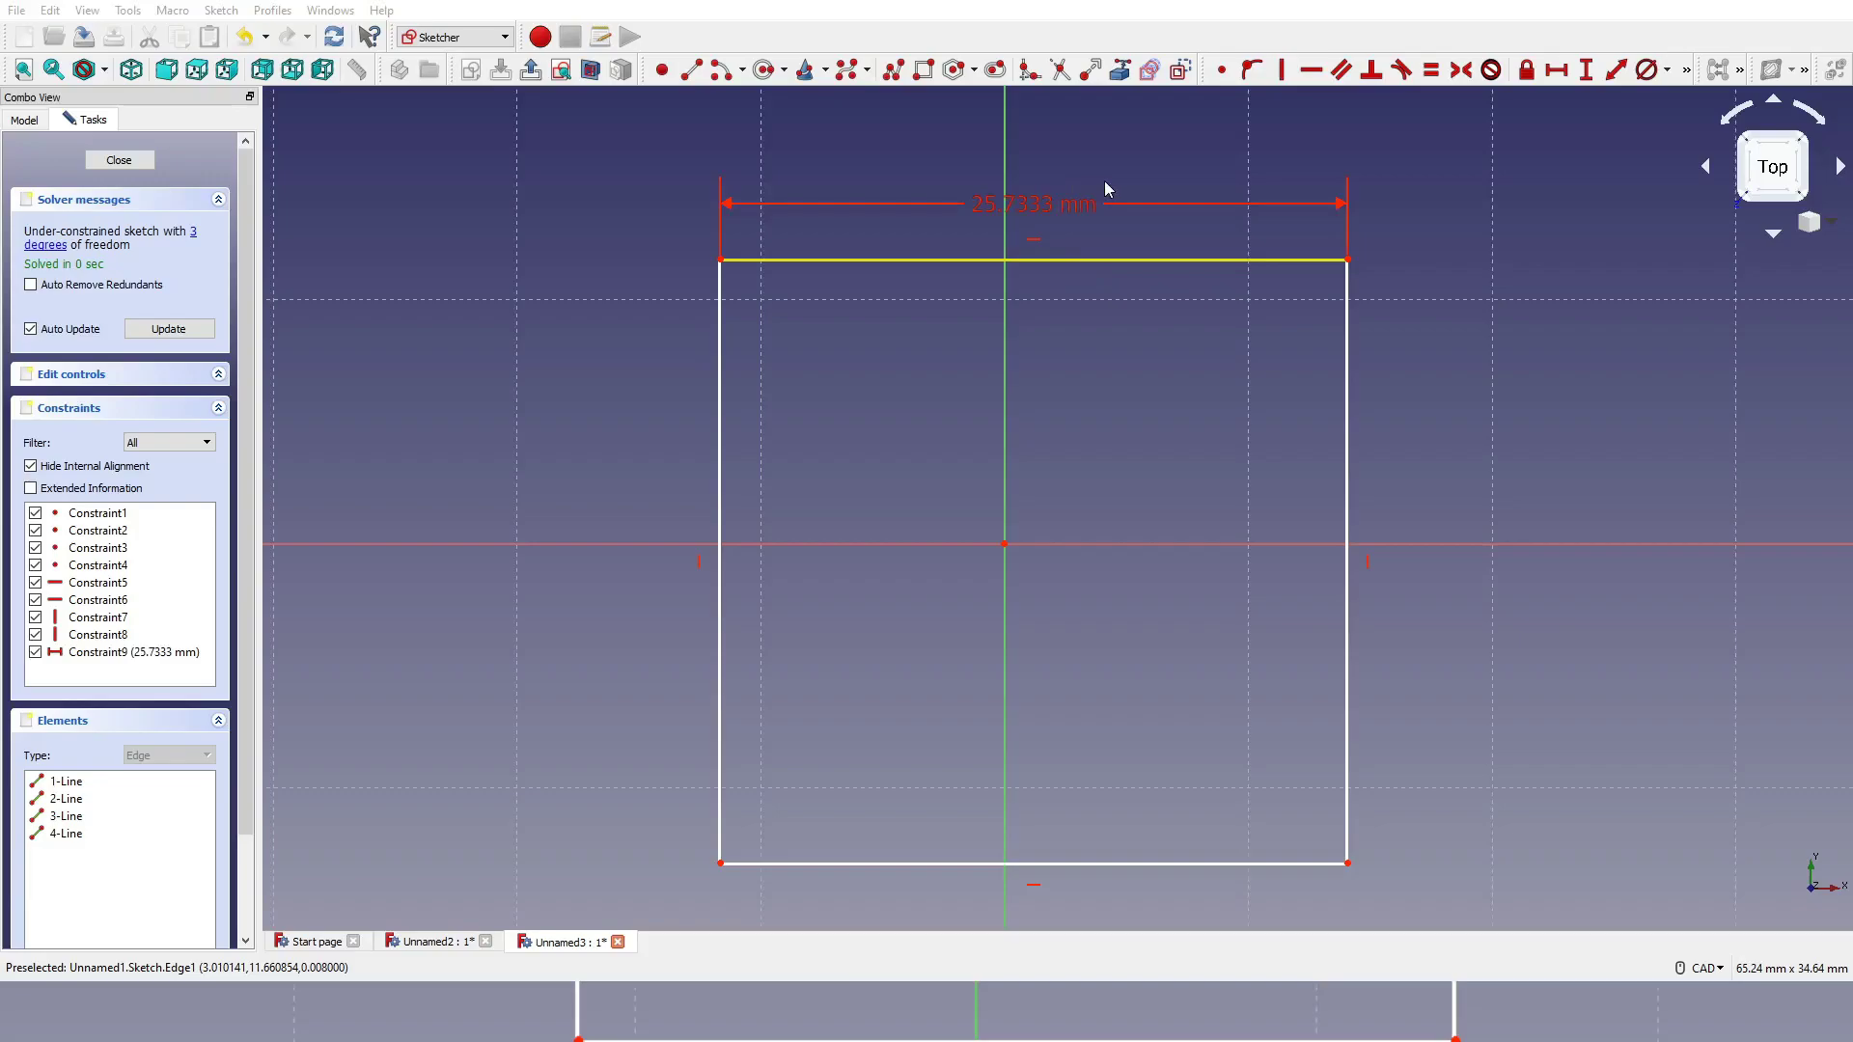
type("35")
key("Return")
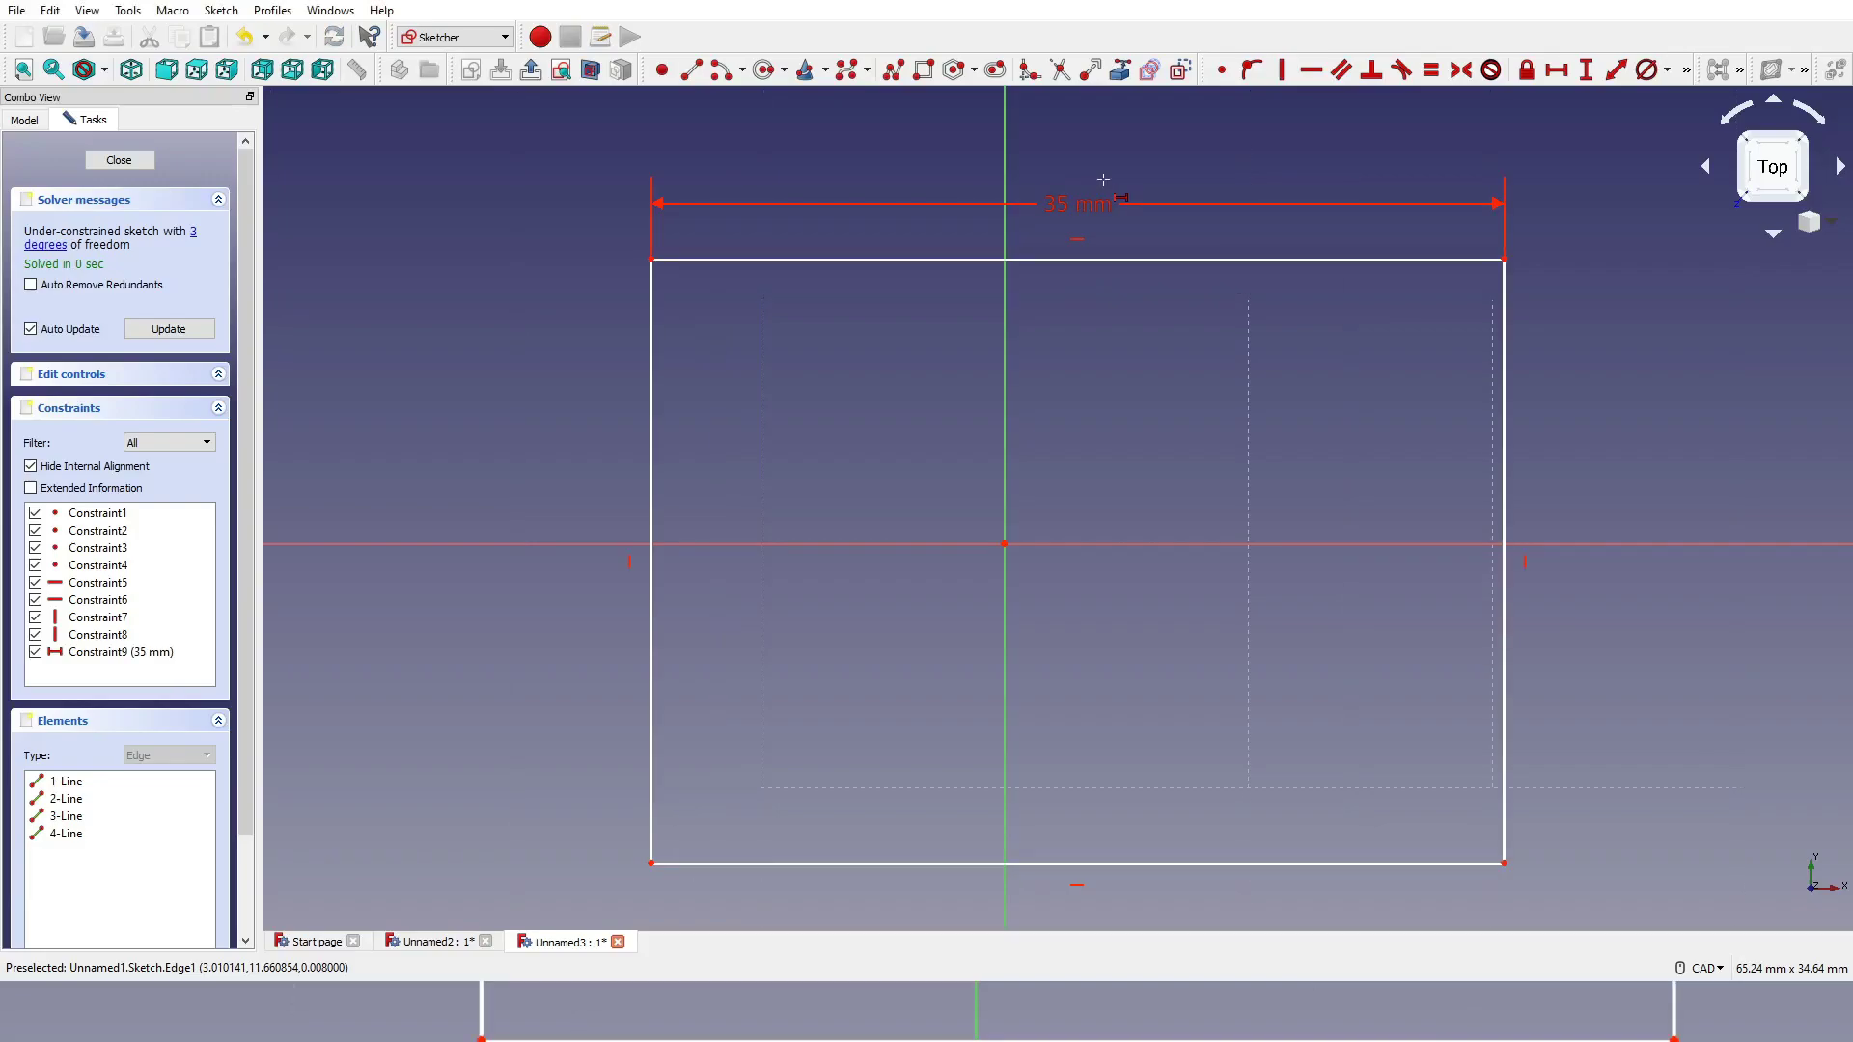
Step: Constrain the rectangle's right edge to a vertical length of 35 mm and move that dimension outside the rectangle
scroll(1237, 368, "down", 6)
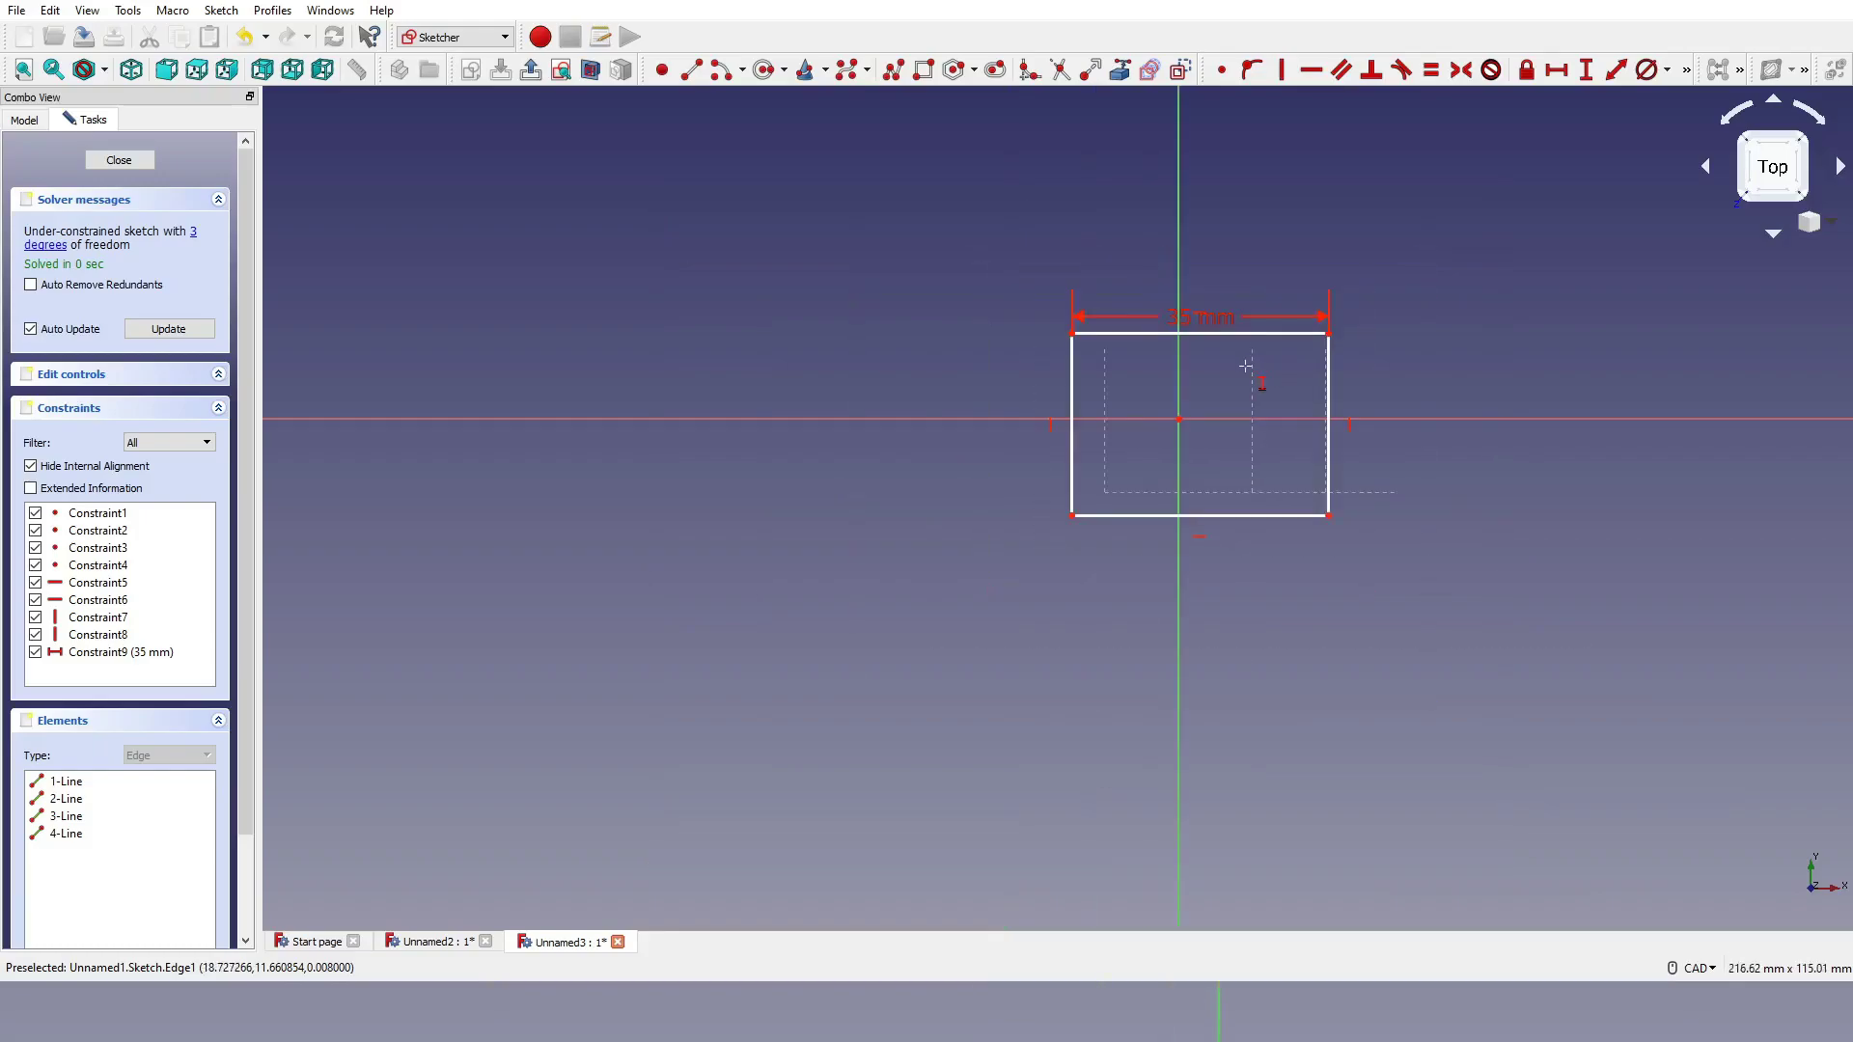
scroll(1361, 391, "up", 5)
left_click(1352, 393)
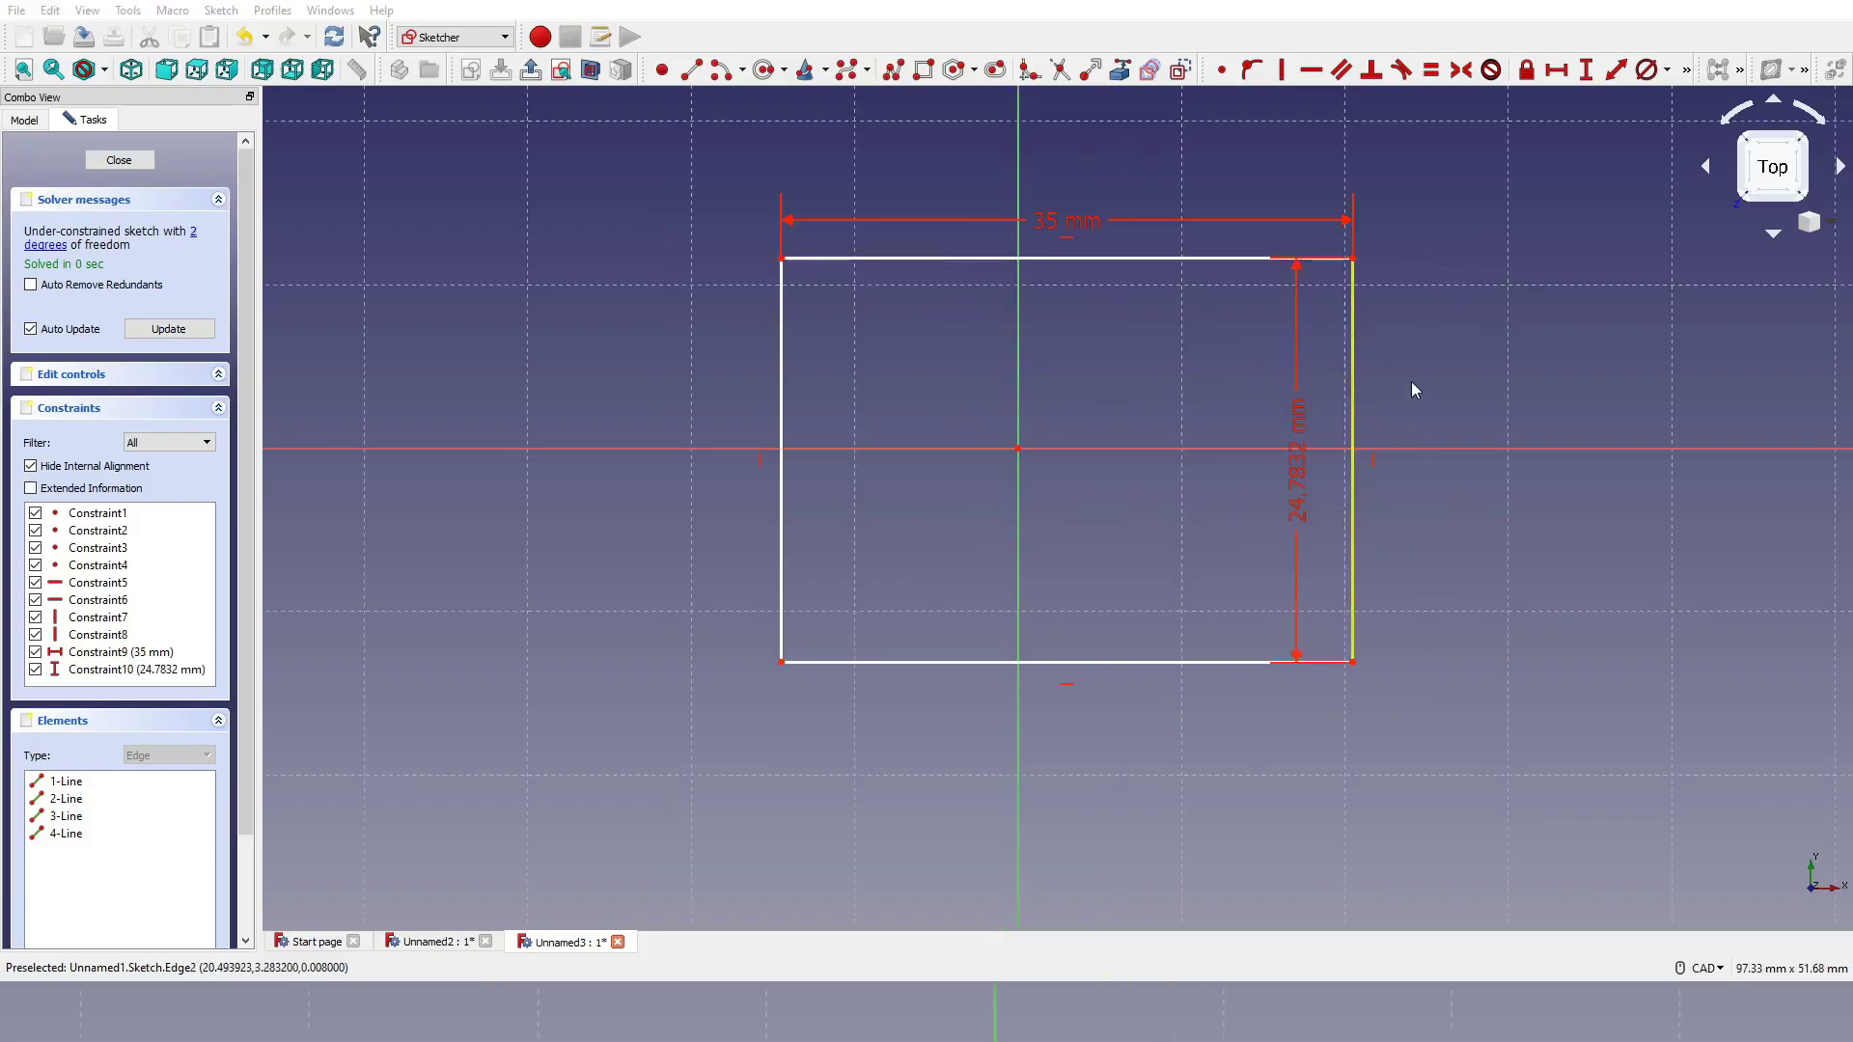
type("35")
key("Return")
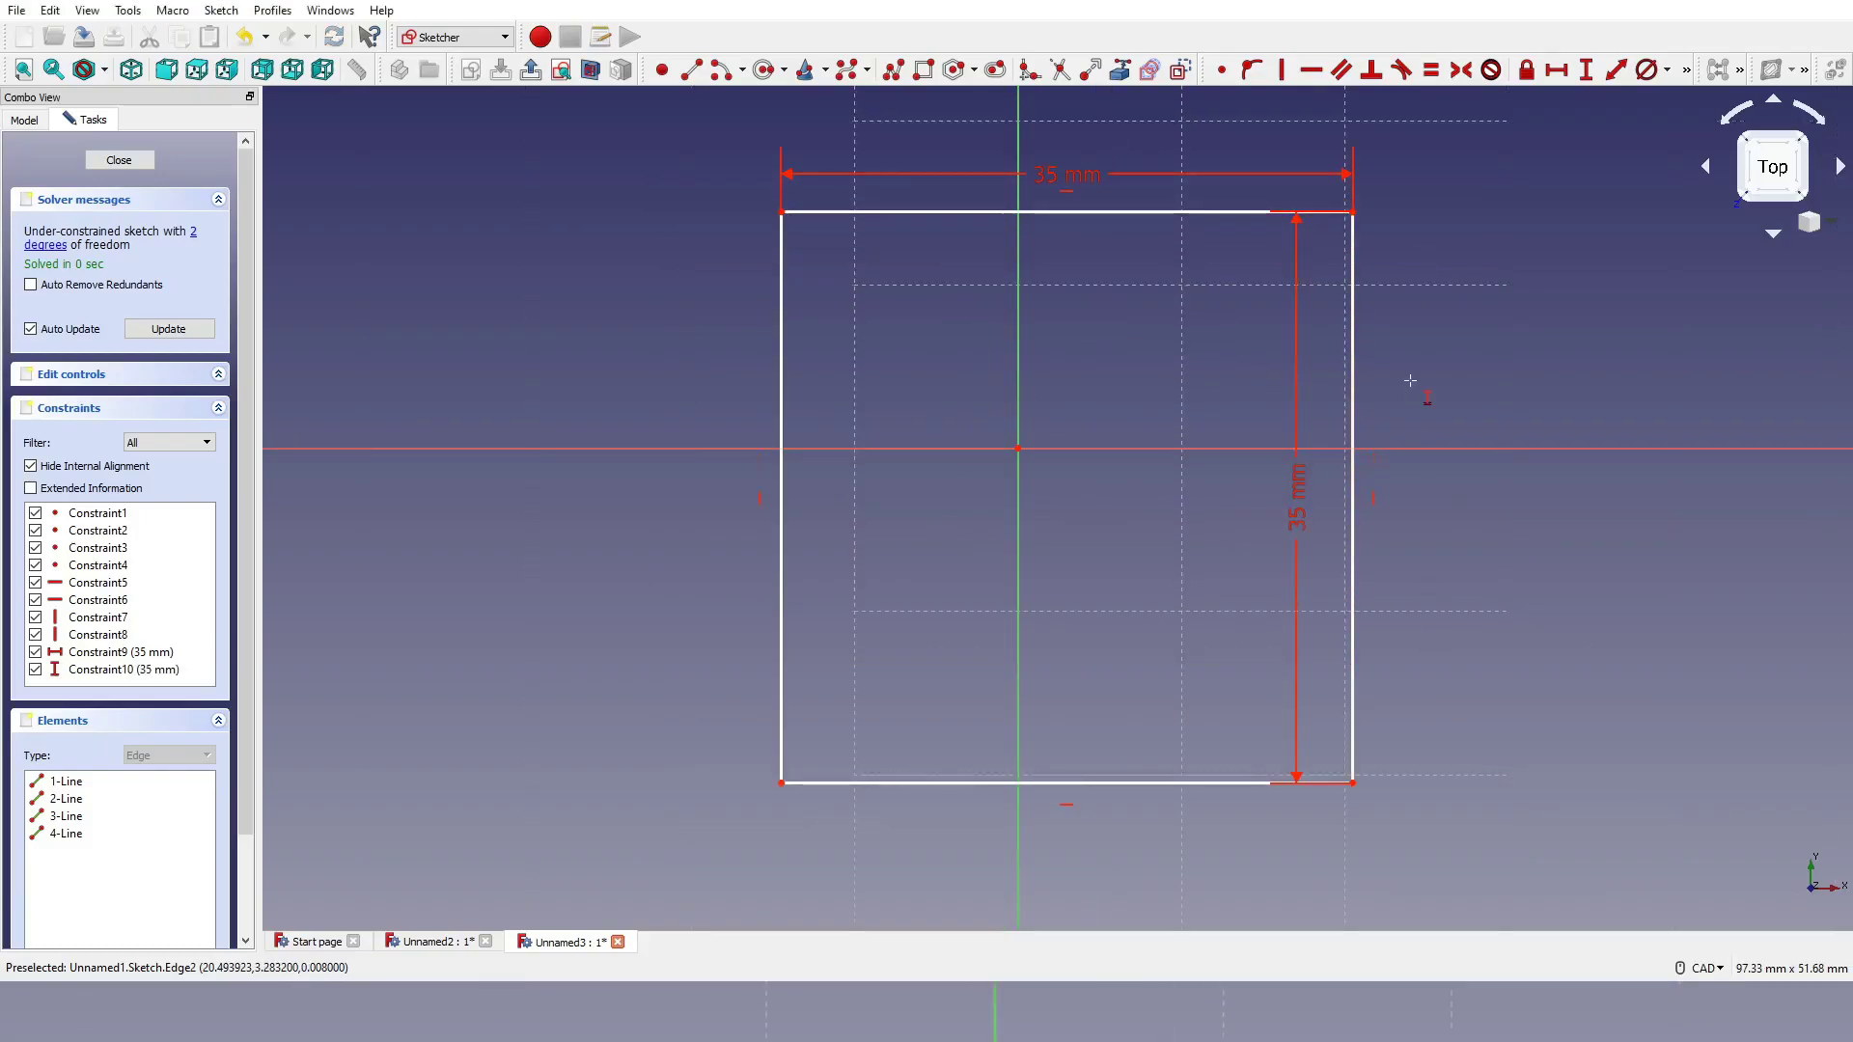
right_click(1410, 381)
left_click_drag(1298, 510, 1422, 509)
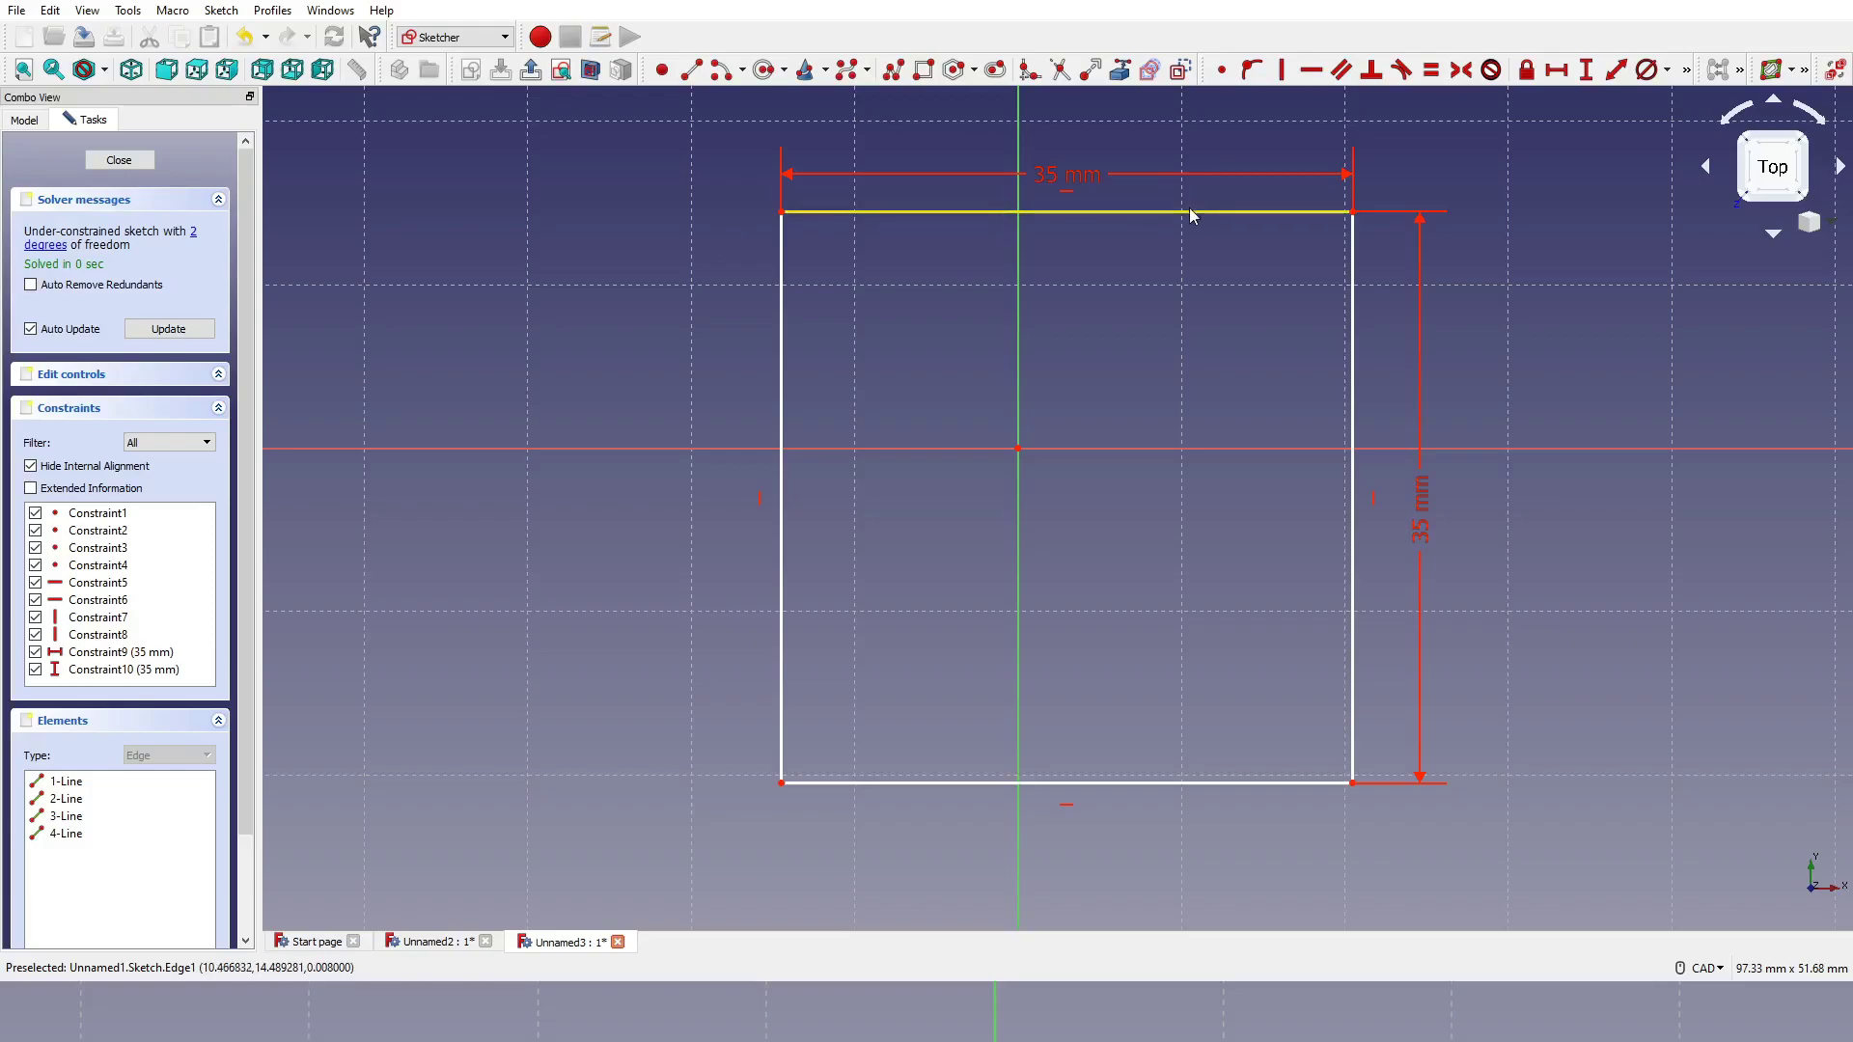
Step: Constrain the horizontal distance between the rectangle's upper-right corner and the origin to 17.5 mm
key("l")
left_click(1352, 211)
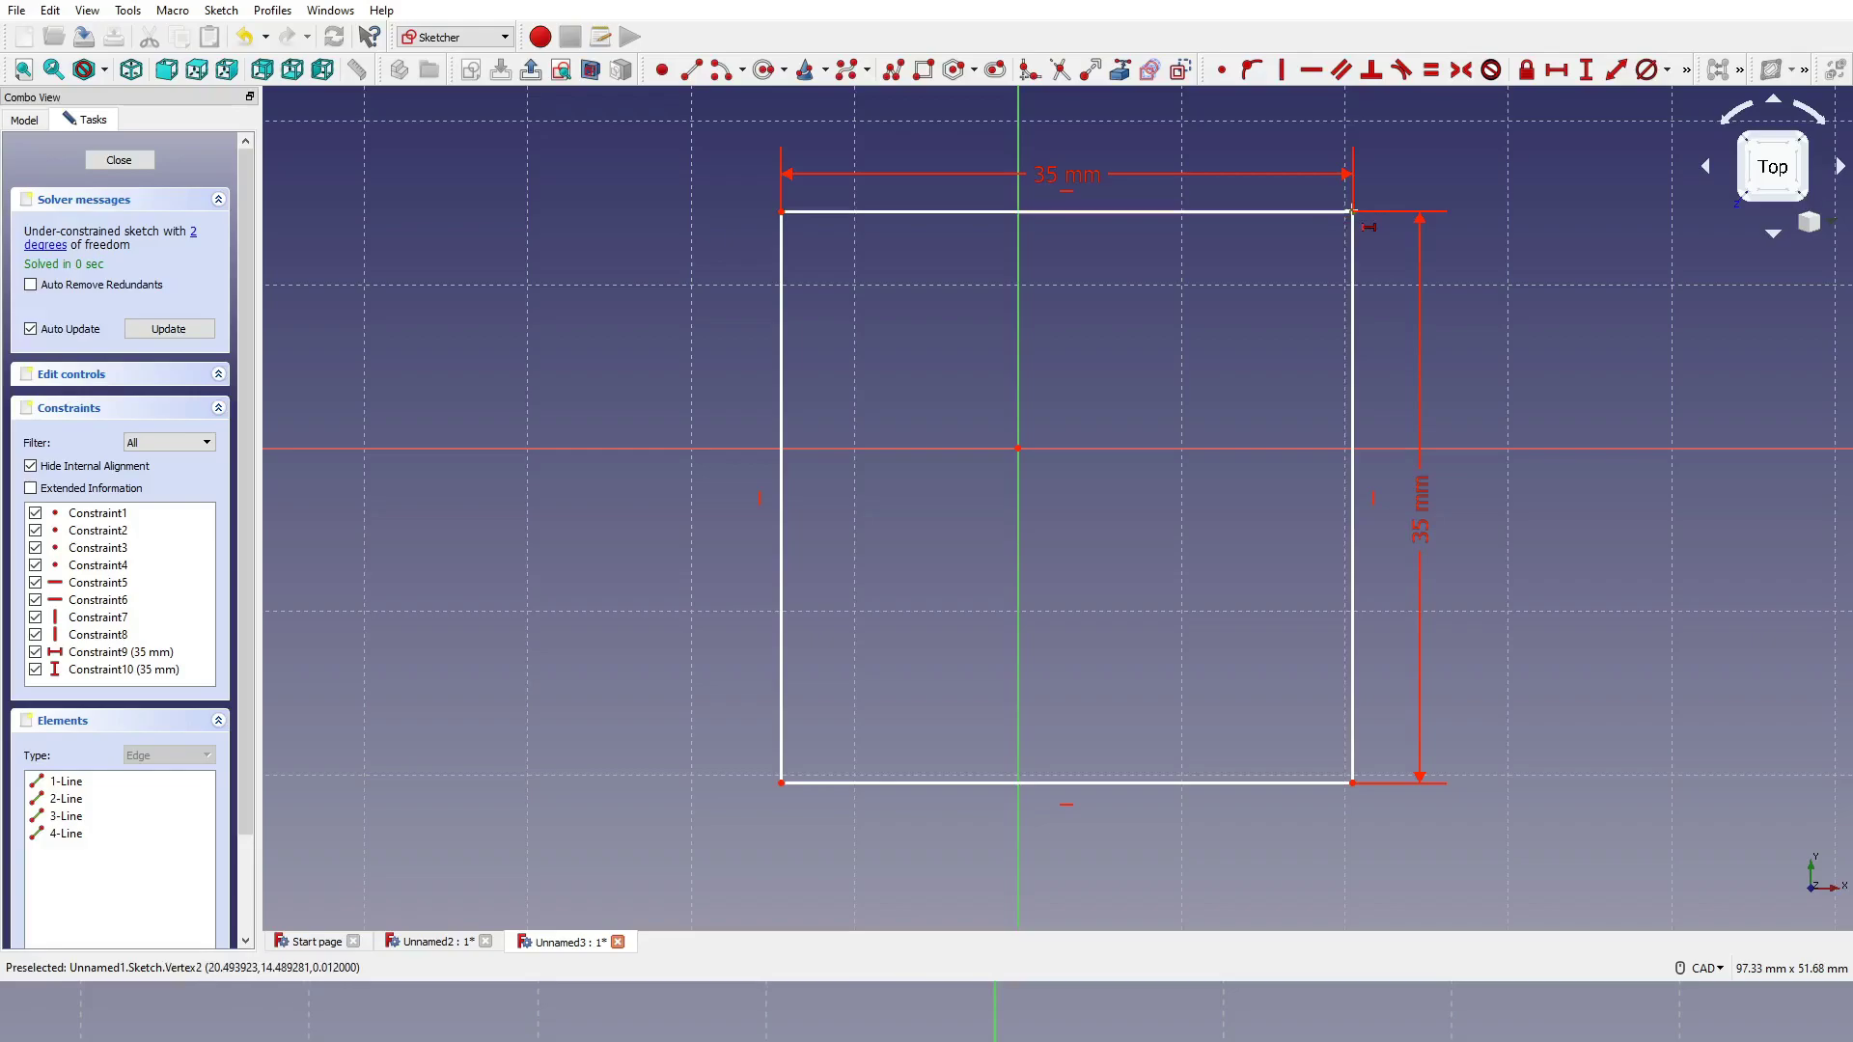
left_click(1018, 448)
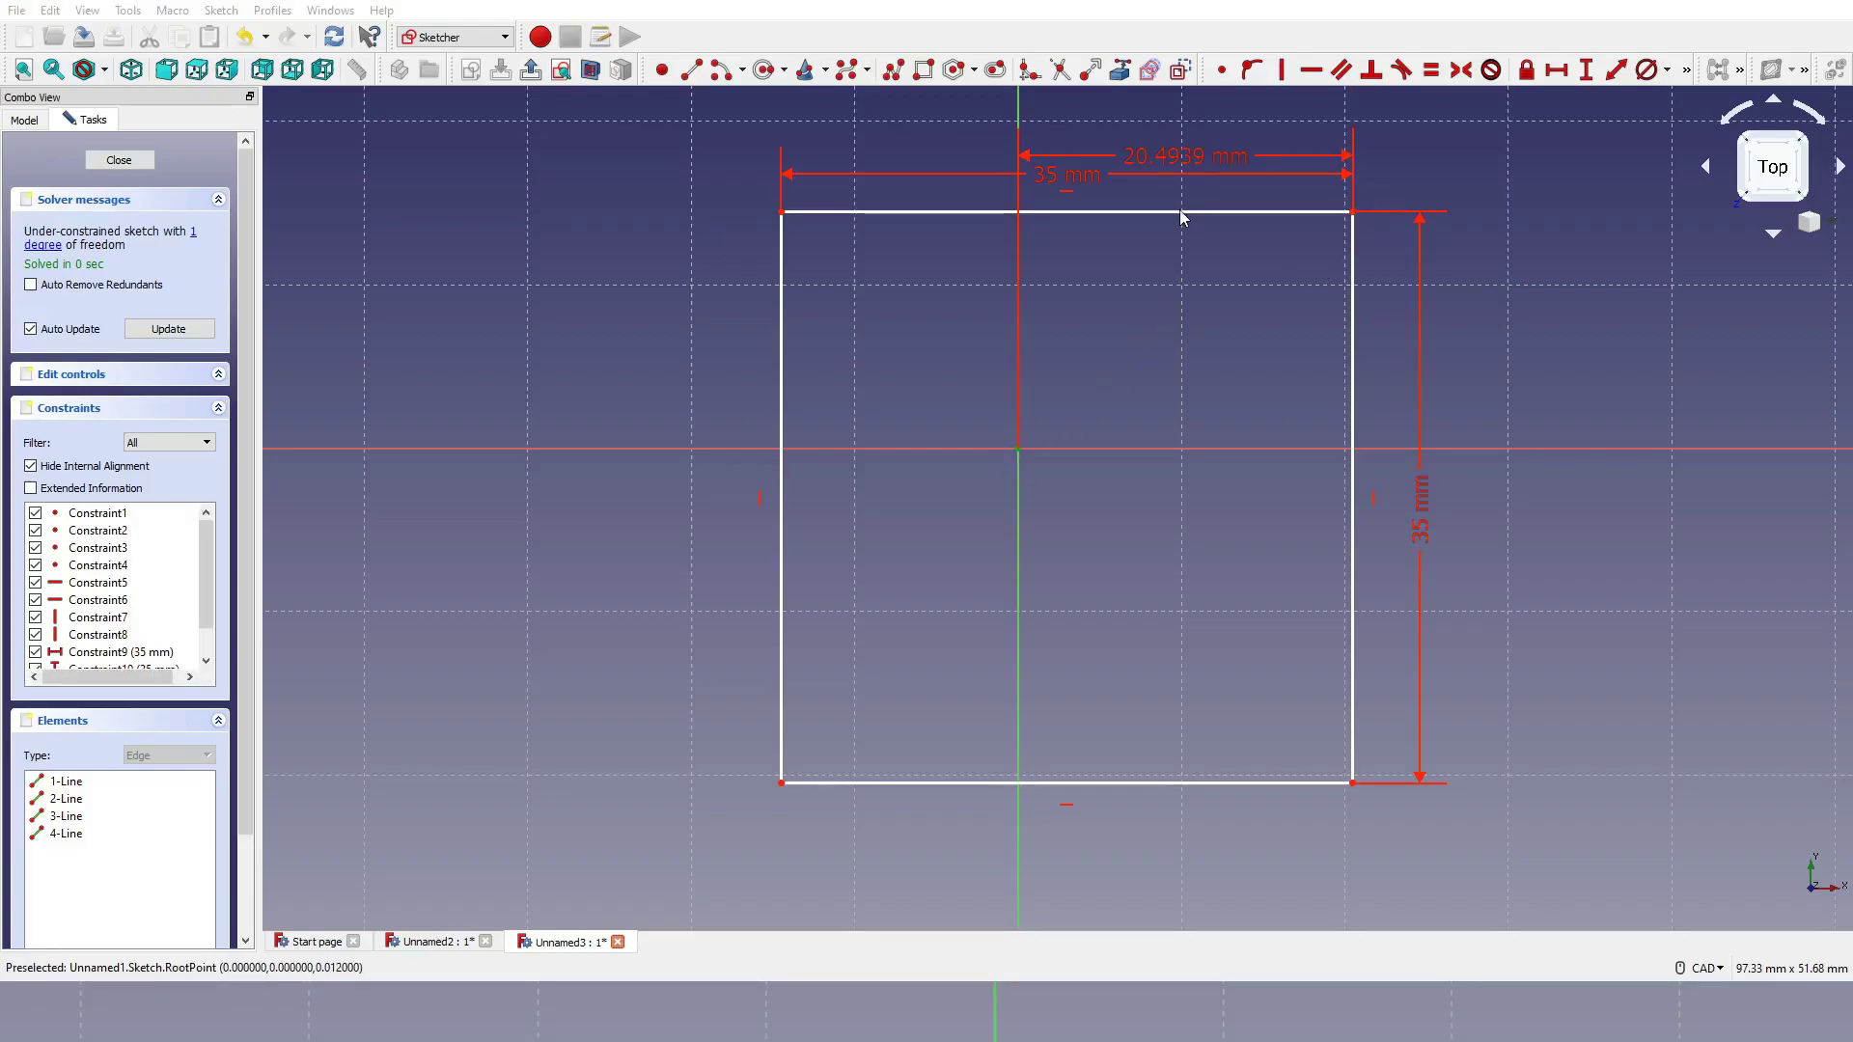
key("Return")
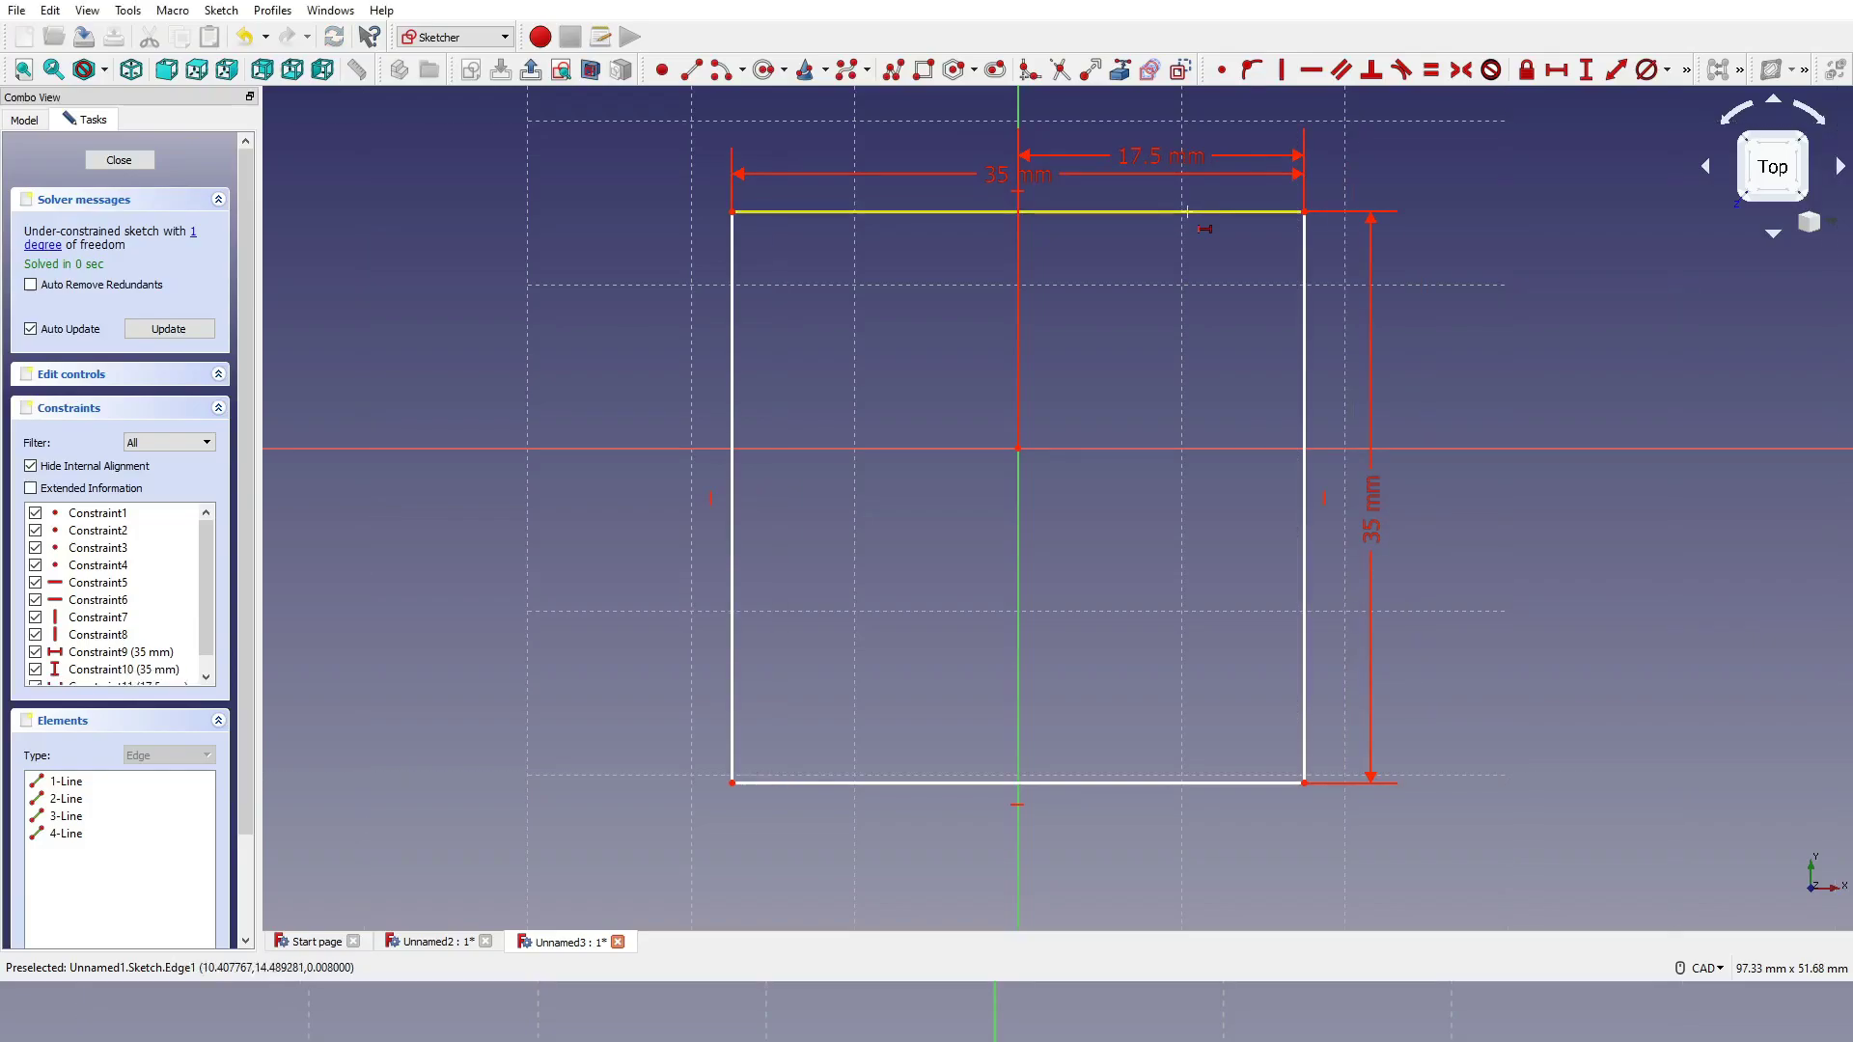
Step: Constrain the vertical distance between the rectangle's lower-right corner and the origin to 17.5 mm, and place its dimension outside the square
left_click(1305, 784)
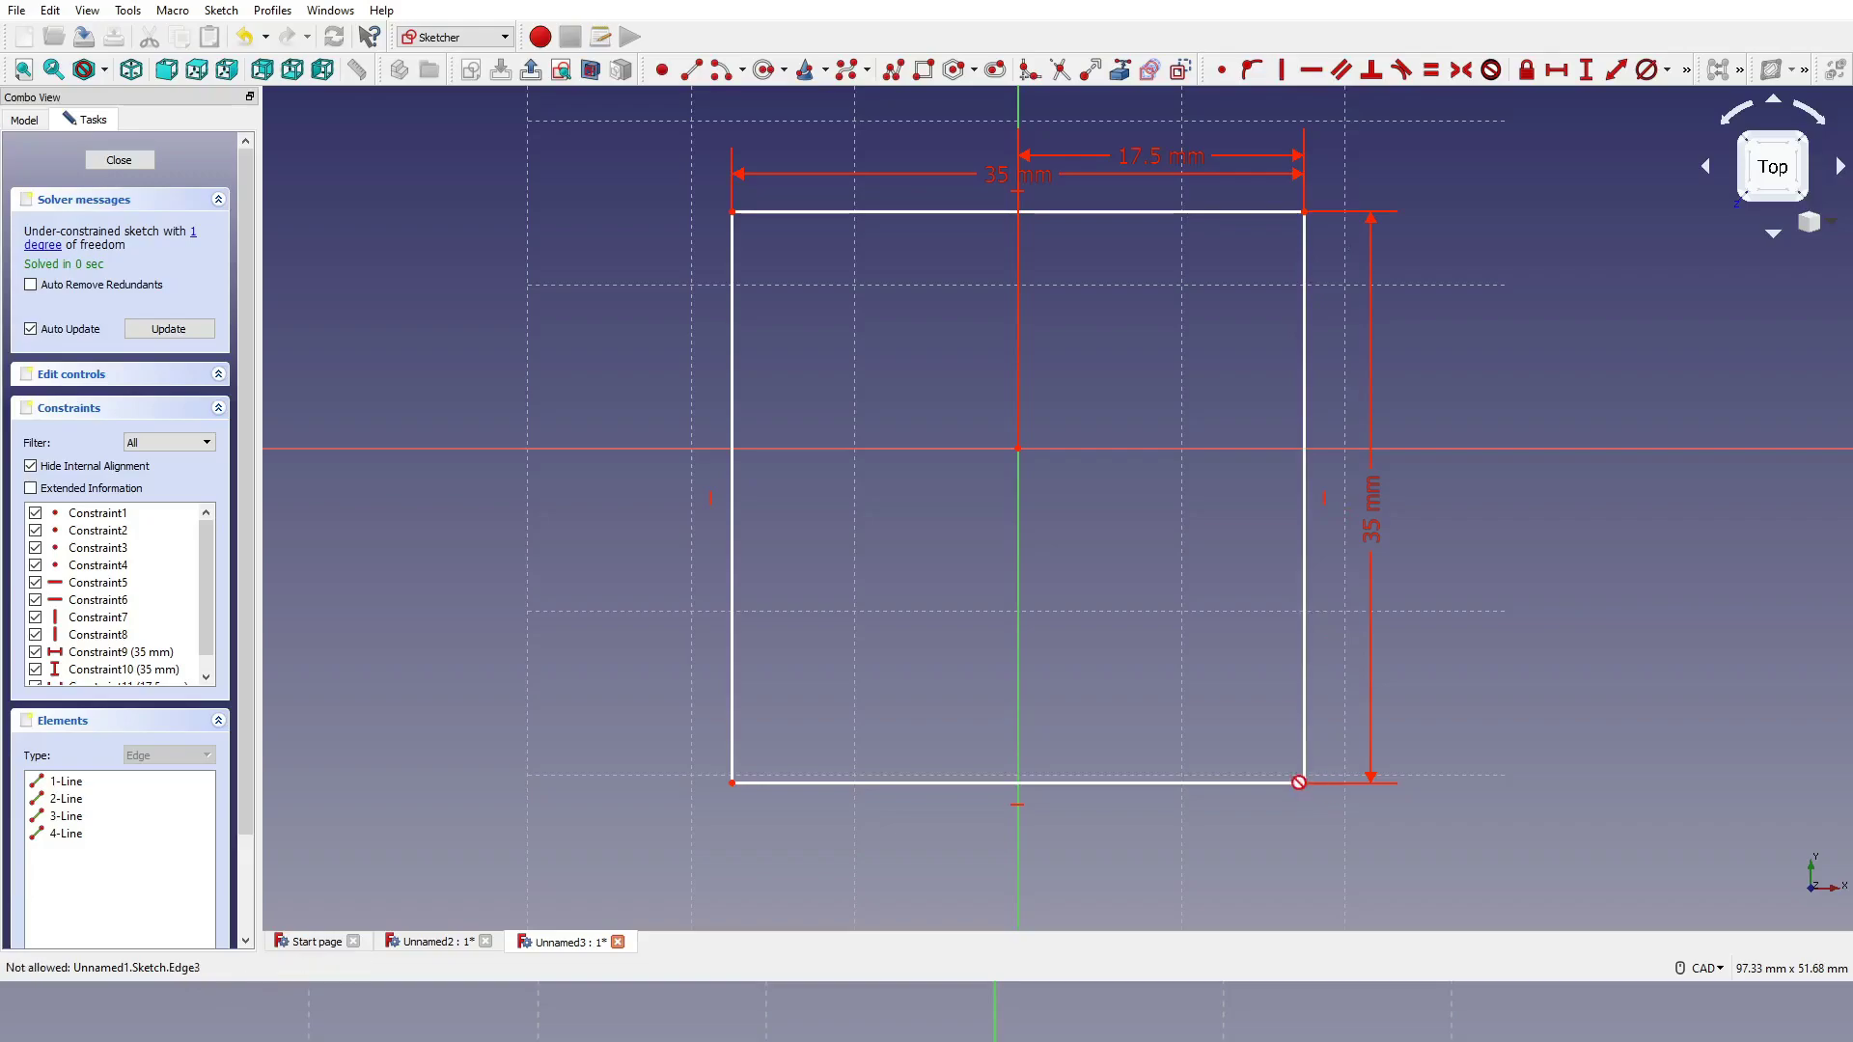
left_click(1019, 448)
key("i")
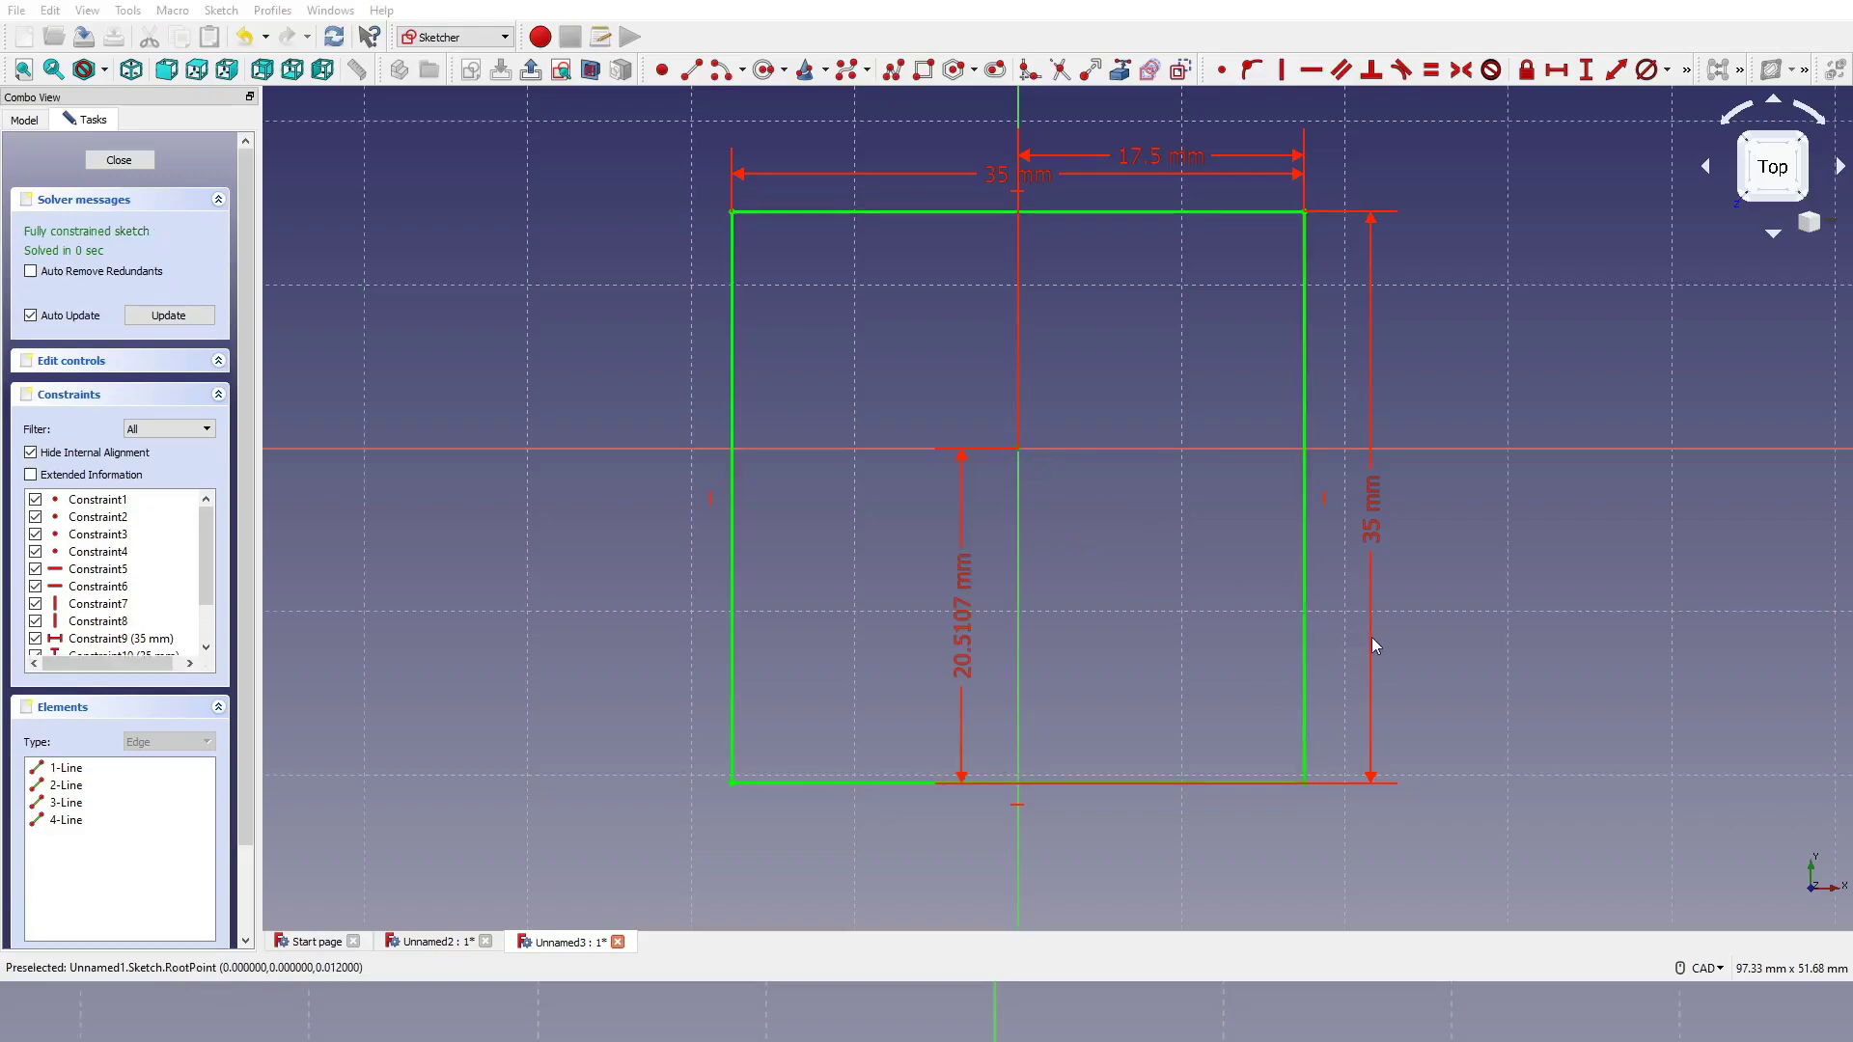
key("Return")
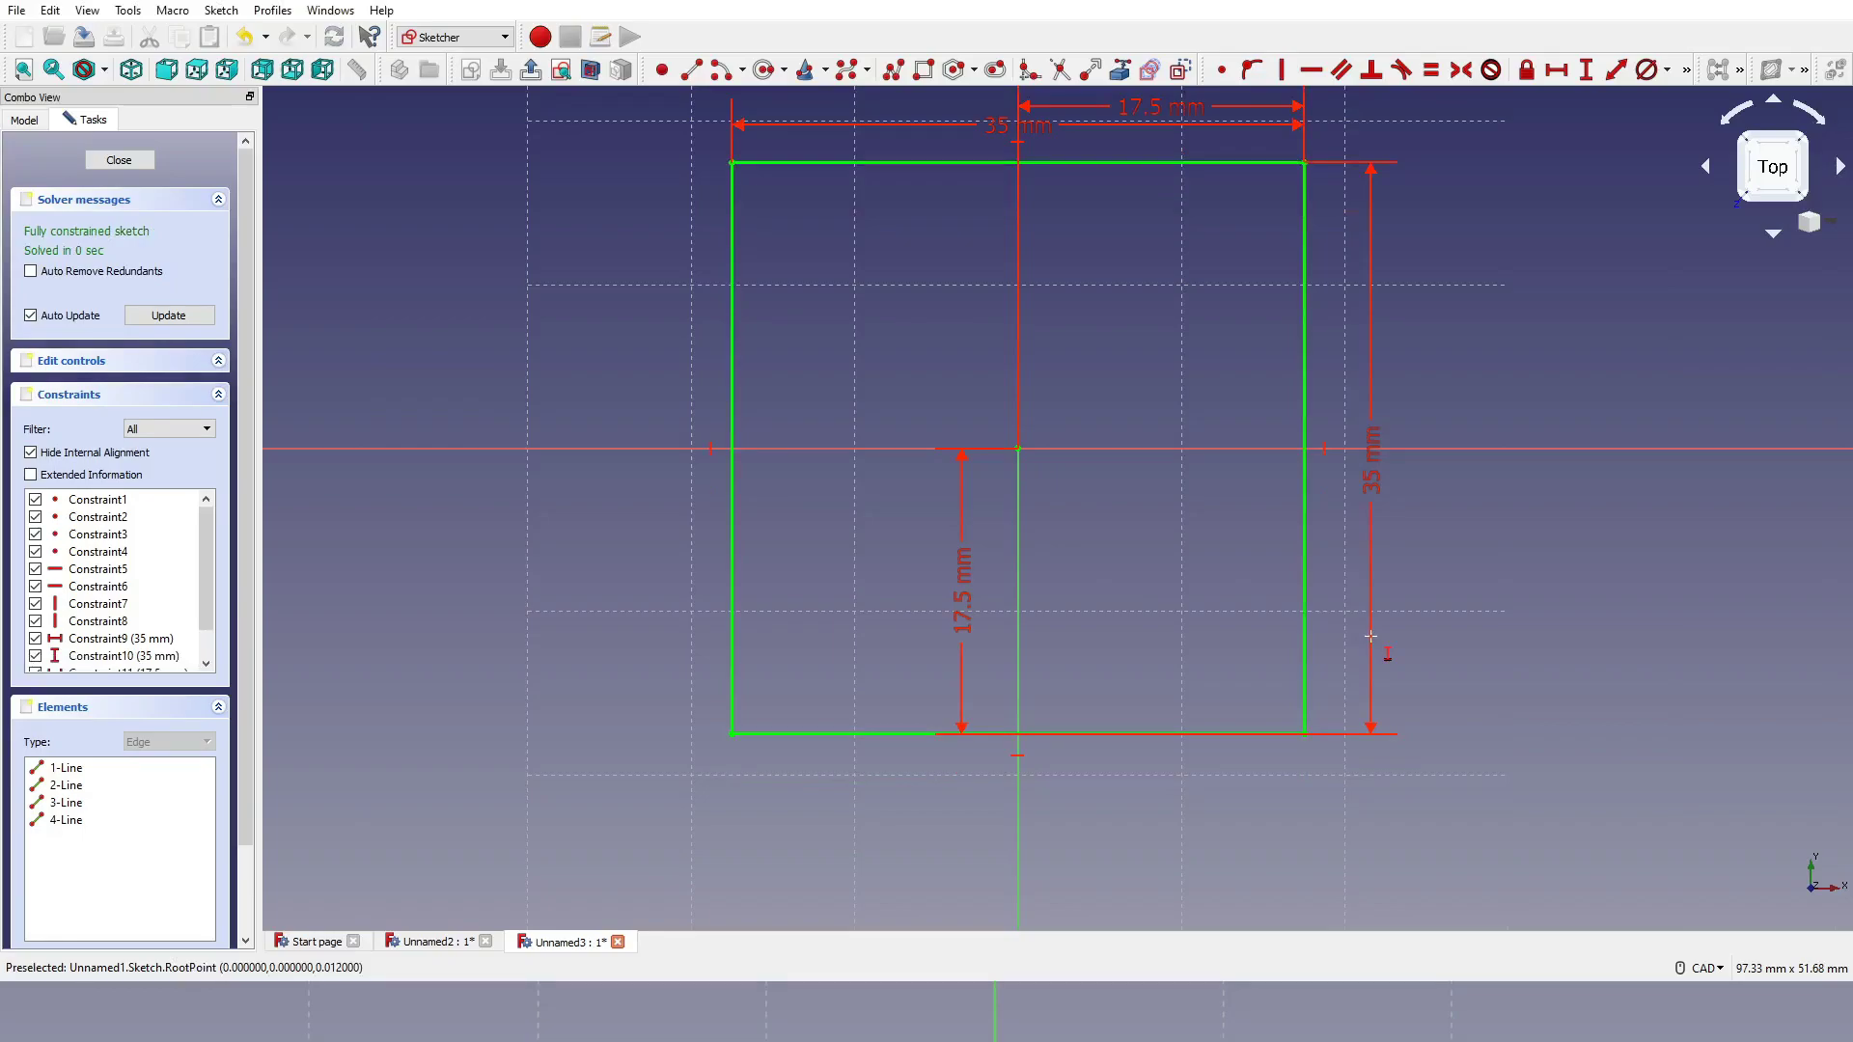
middle_click_drag(1214, 661, 1196, 658)
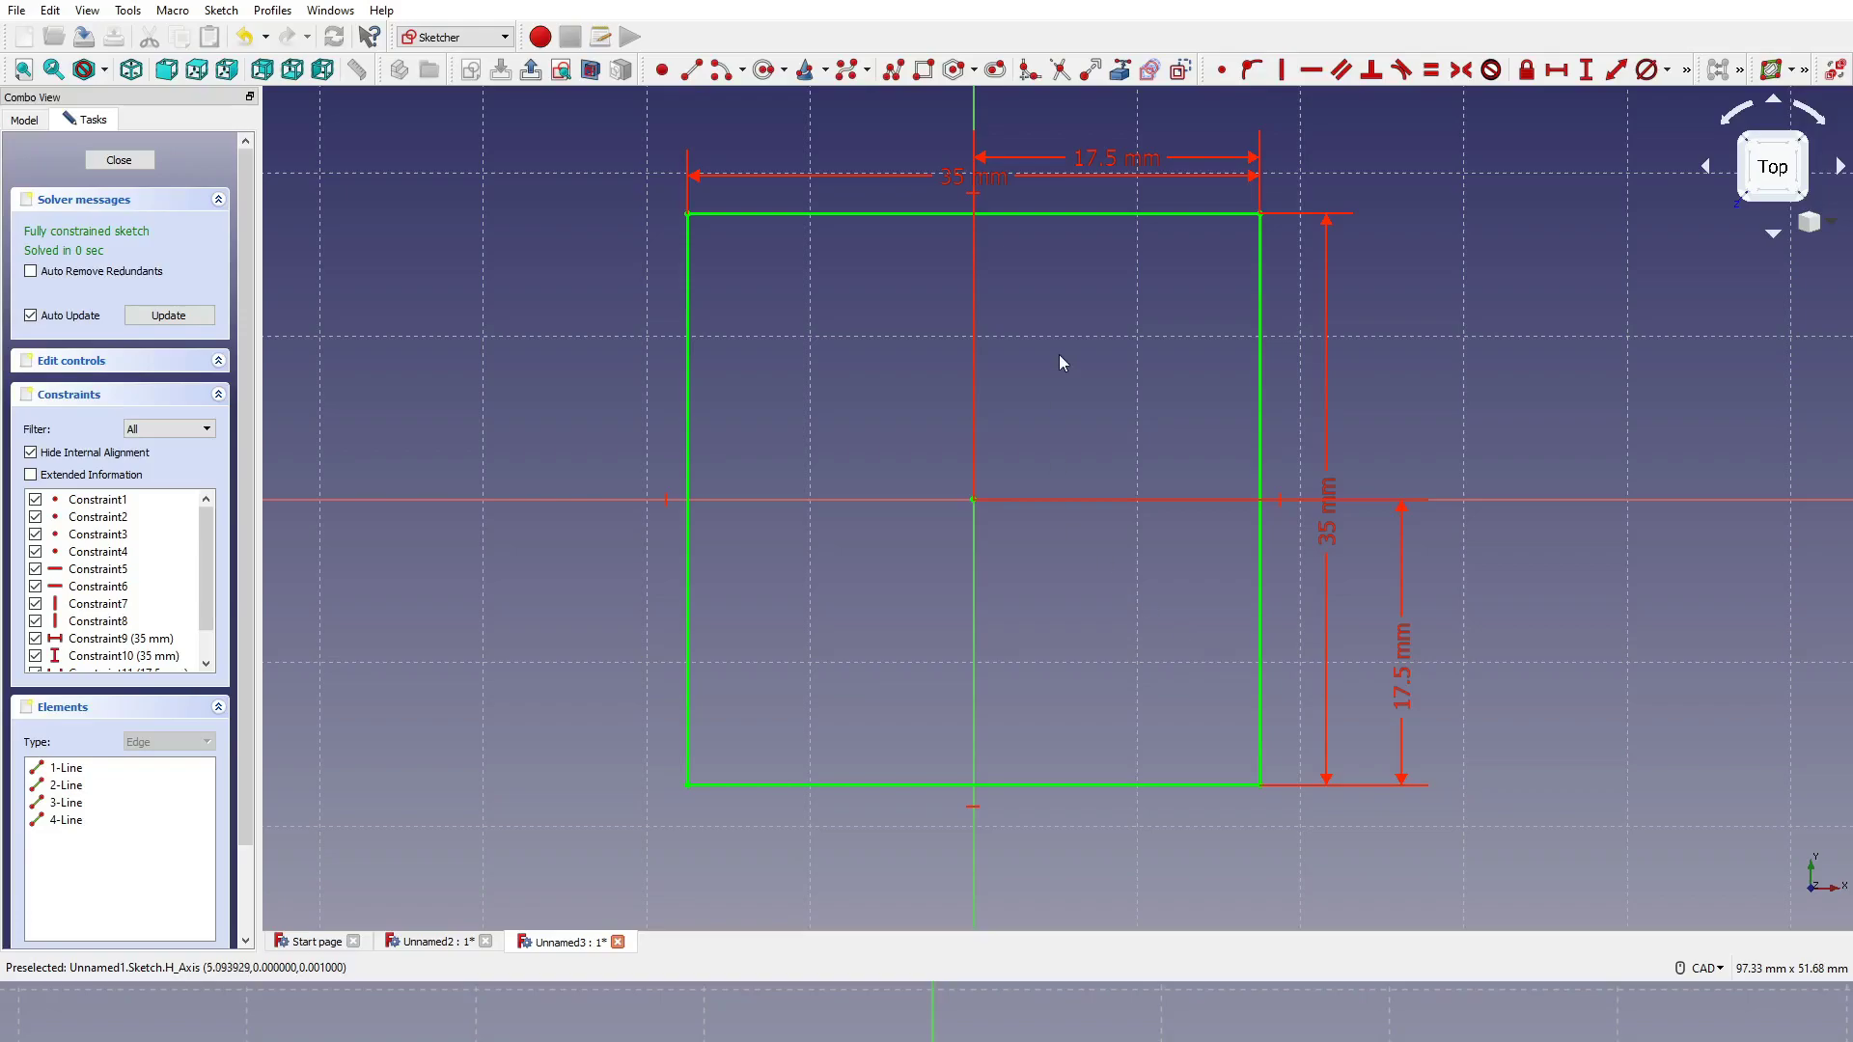
Step: Draw a circle about 23.4 mm in diameter centred on the origin inside the square
left_click(761, 74)
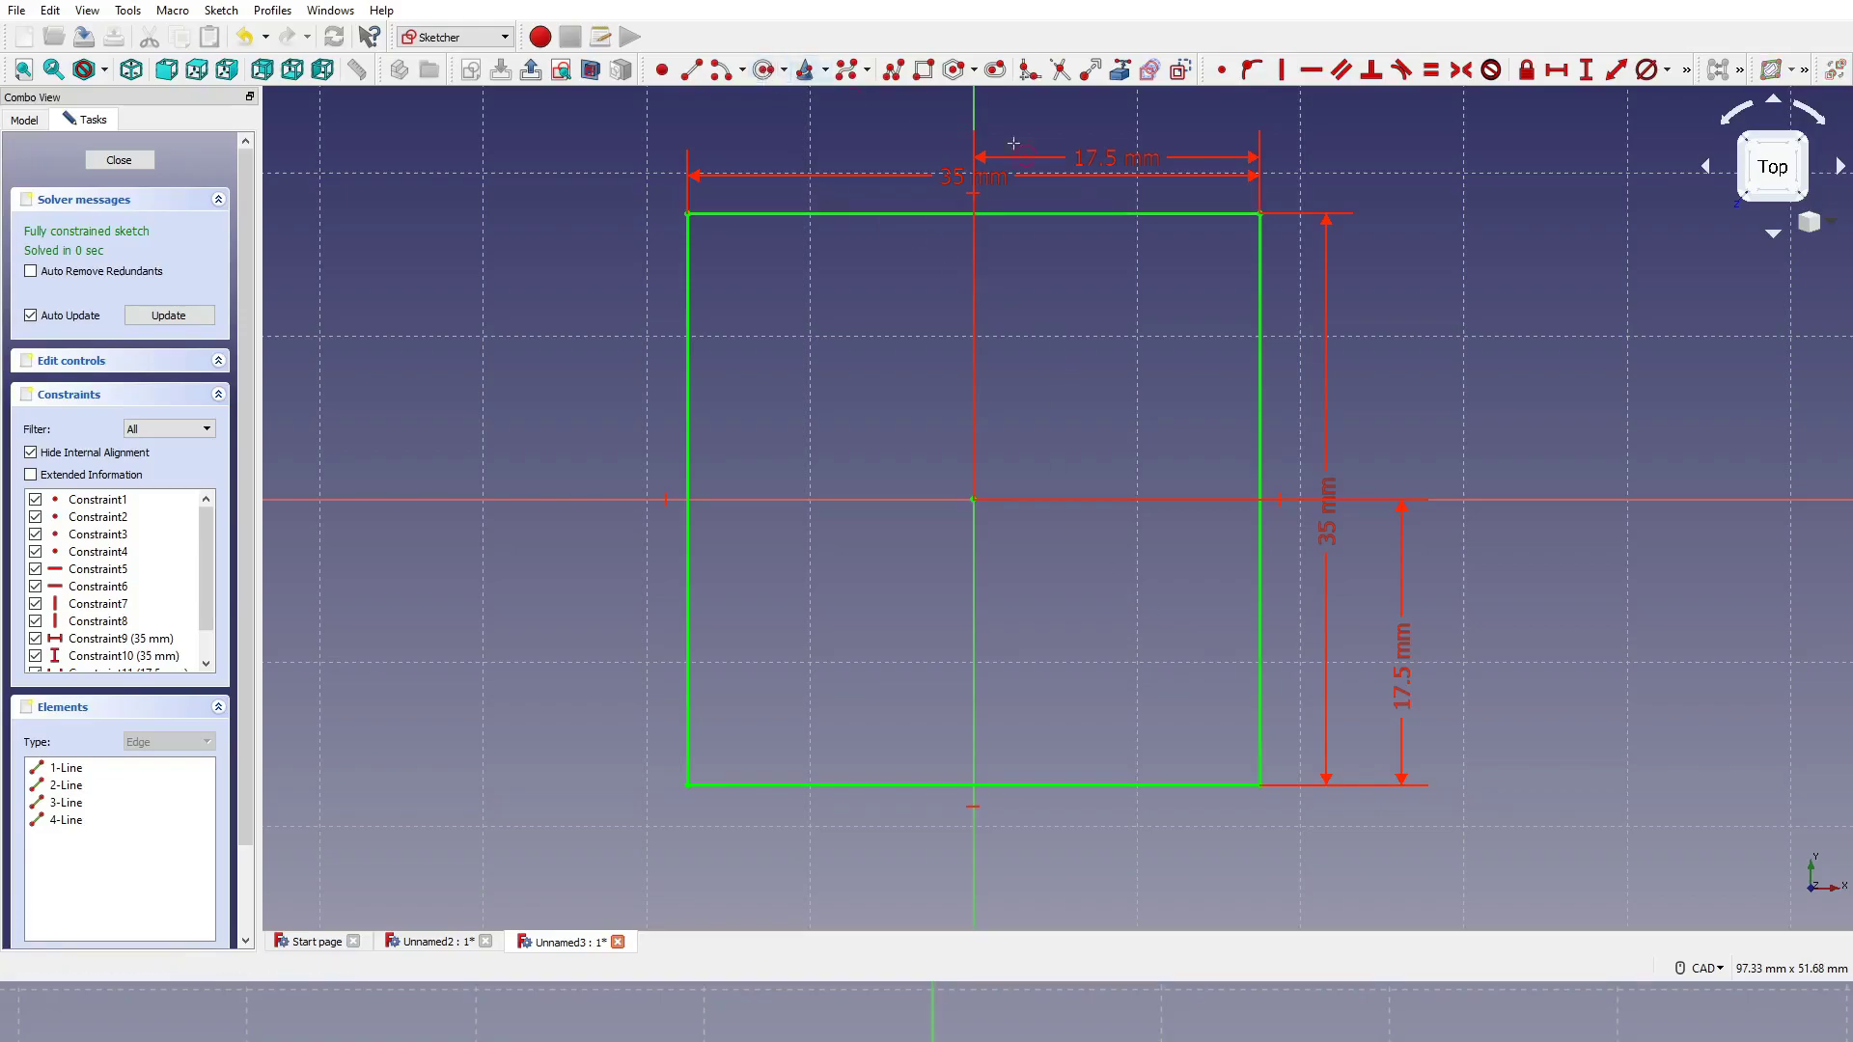
left_click(973, 500)
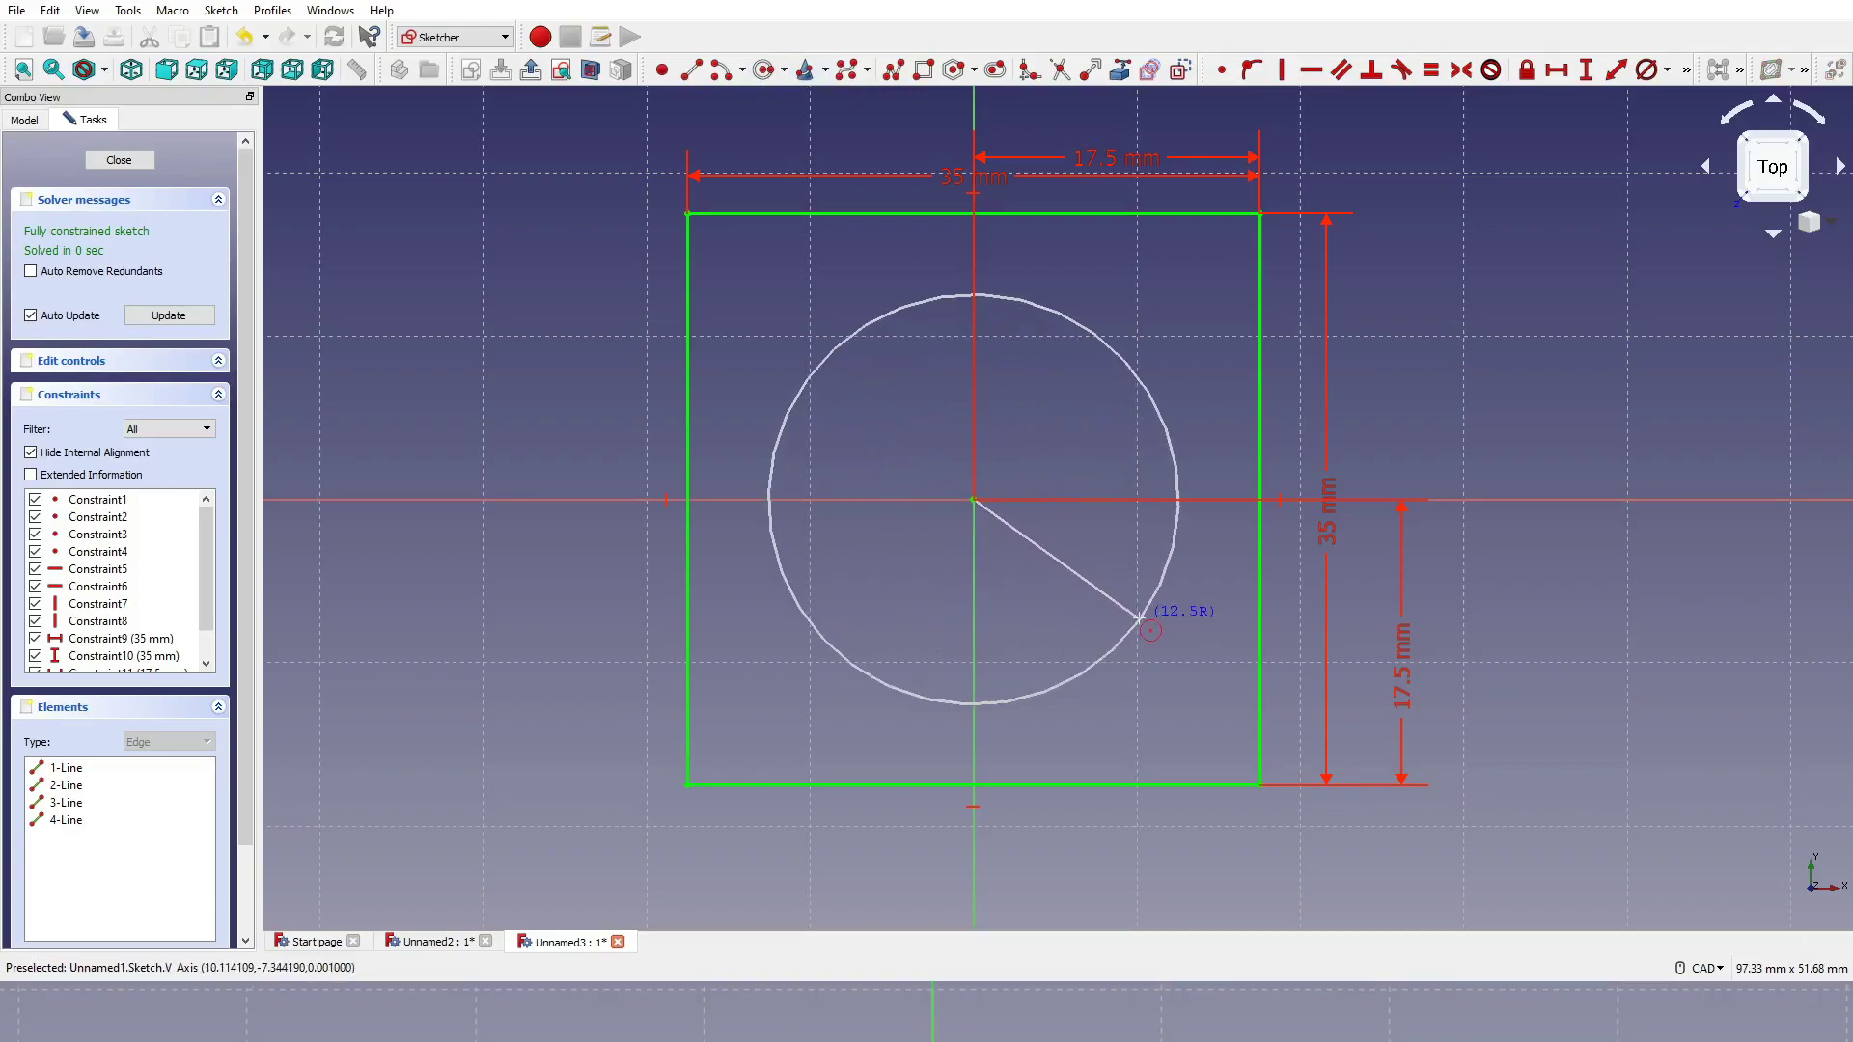
left_click(1130, 612)
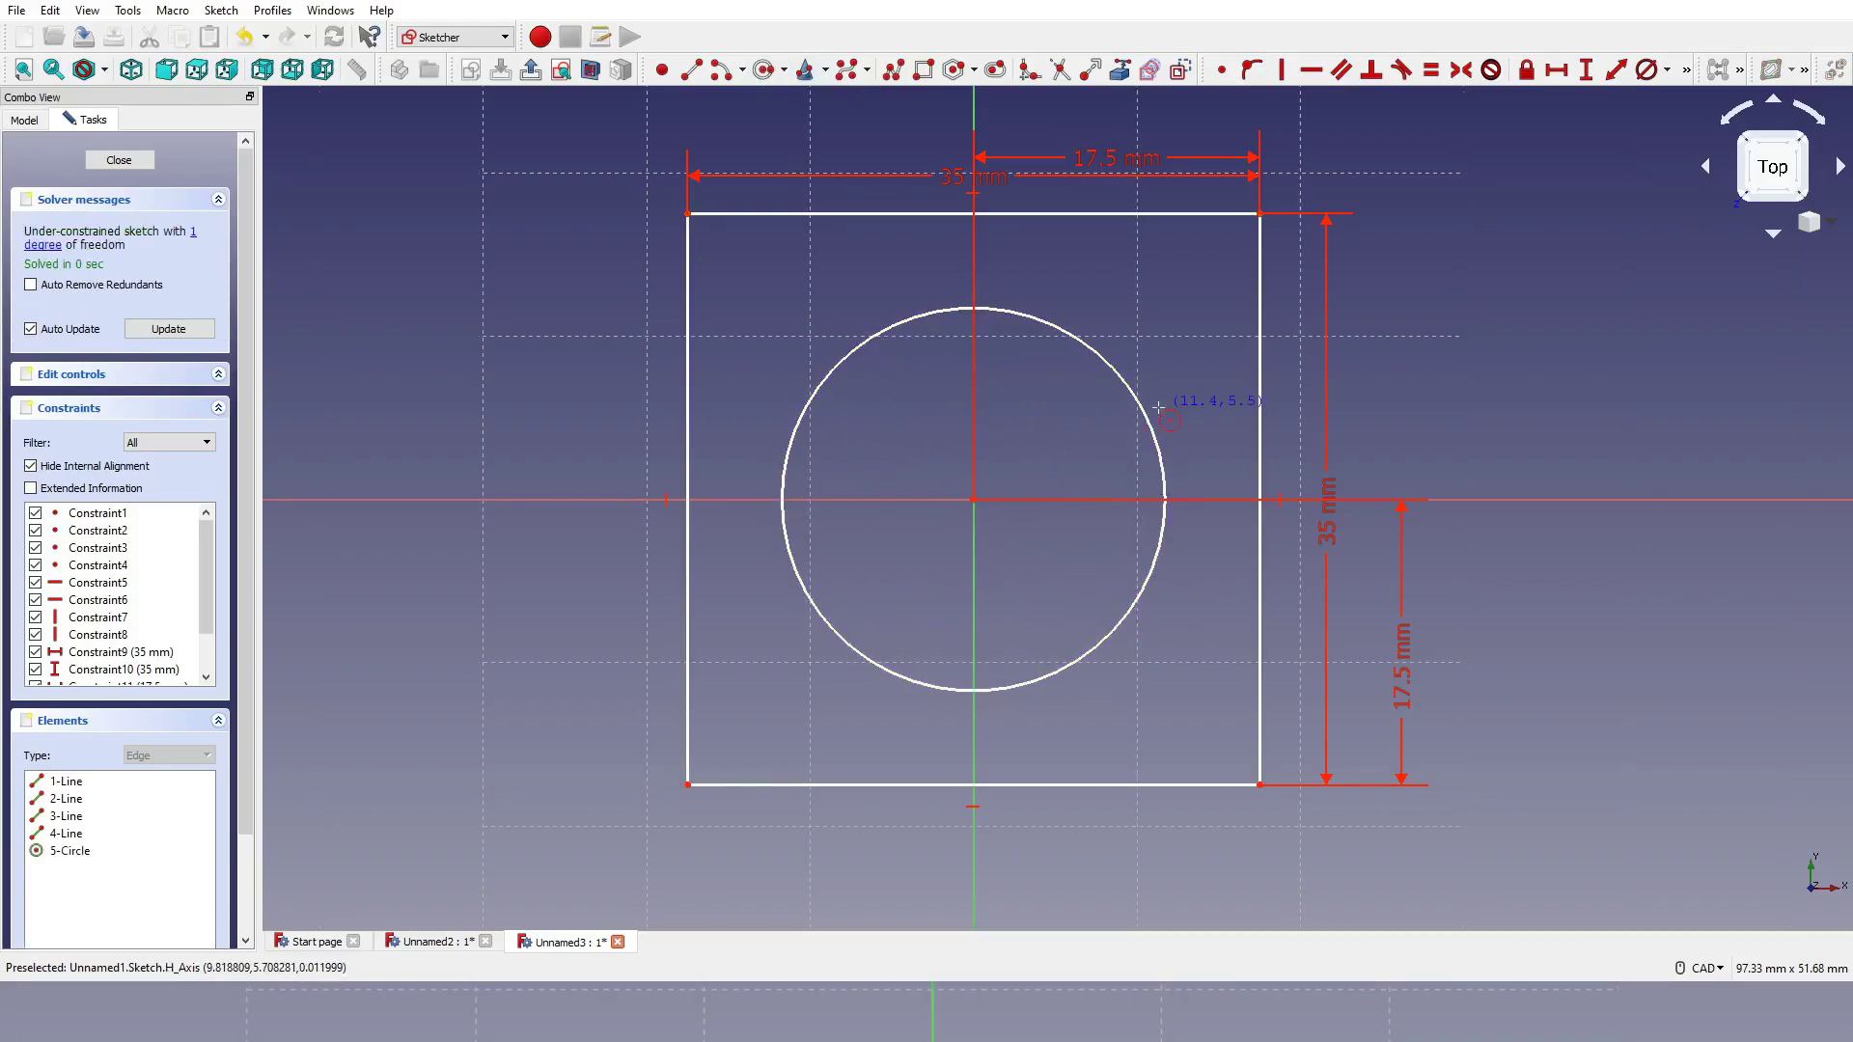
Step: Constrain the circle's diameter to 28 mm and close the sketch
left_click(1668, 75)
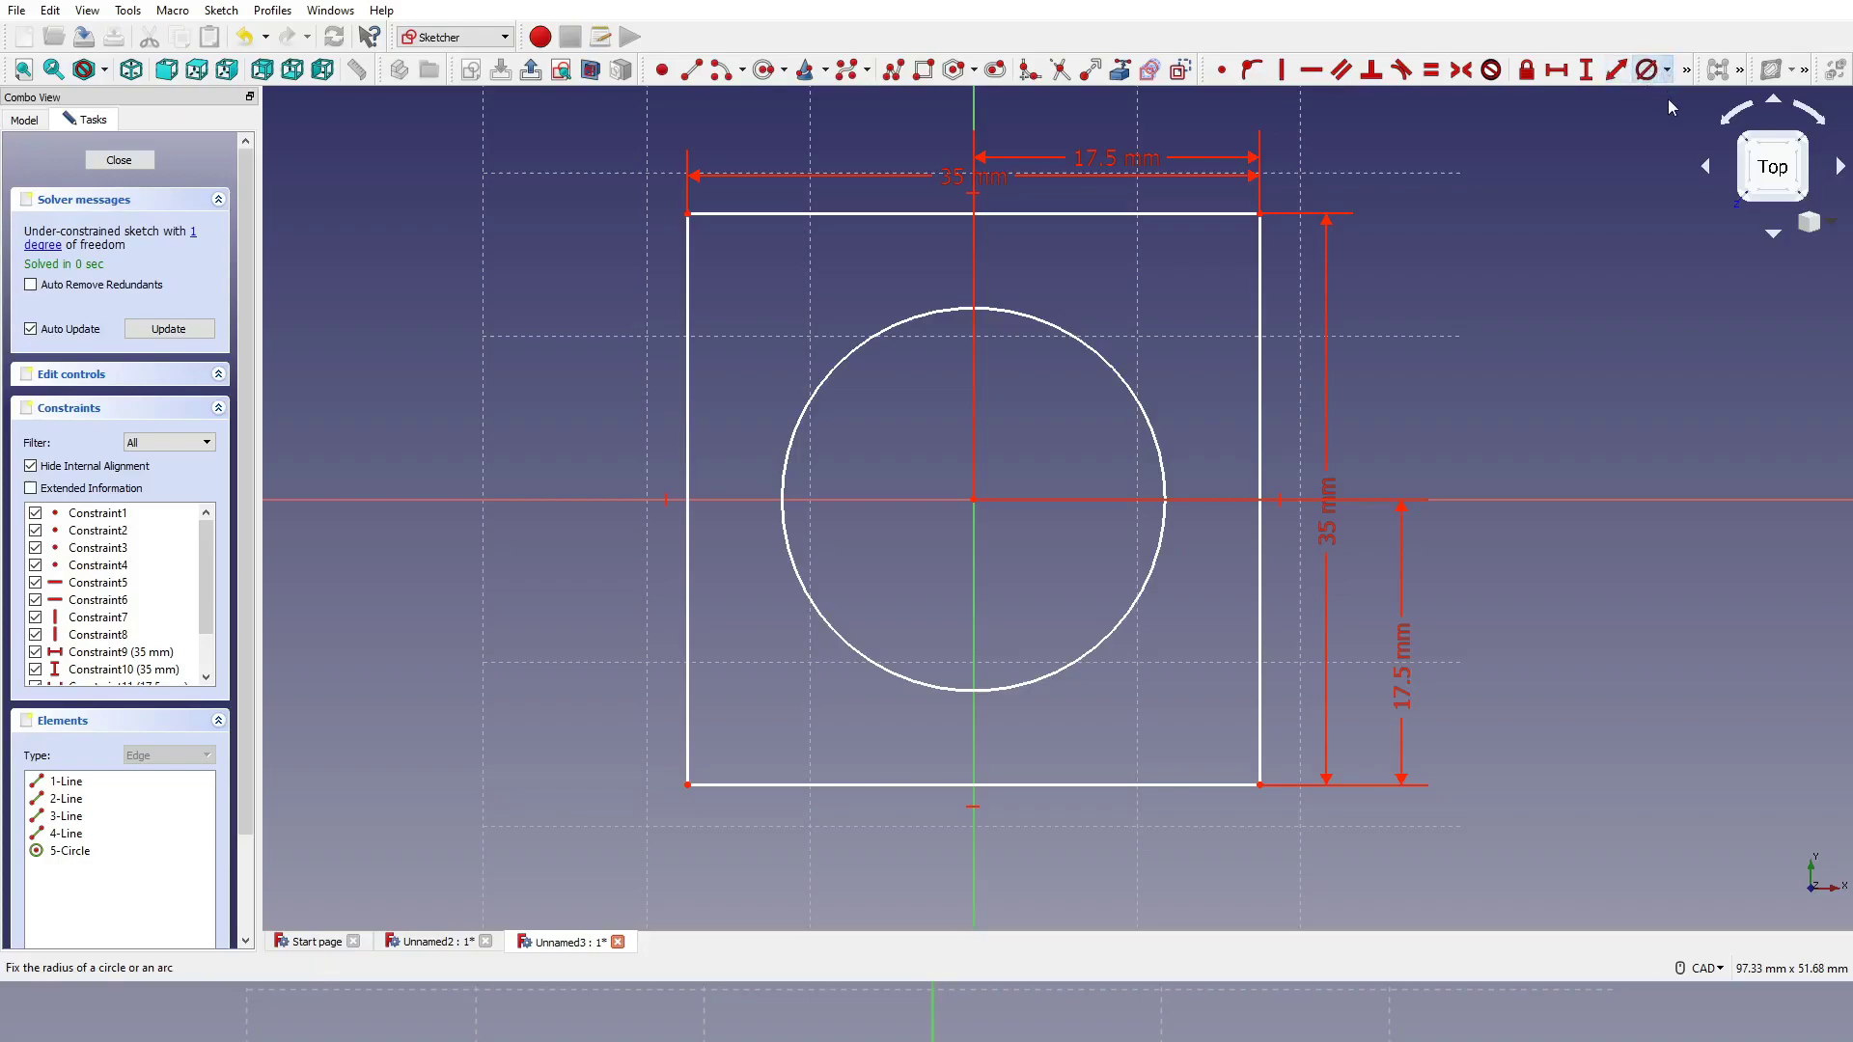
left_click(1677, 97)
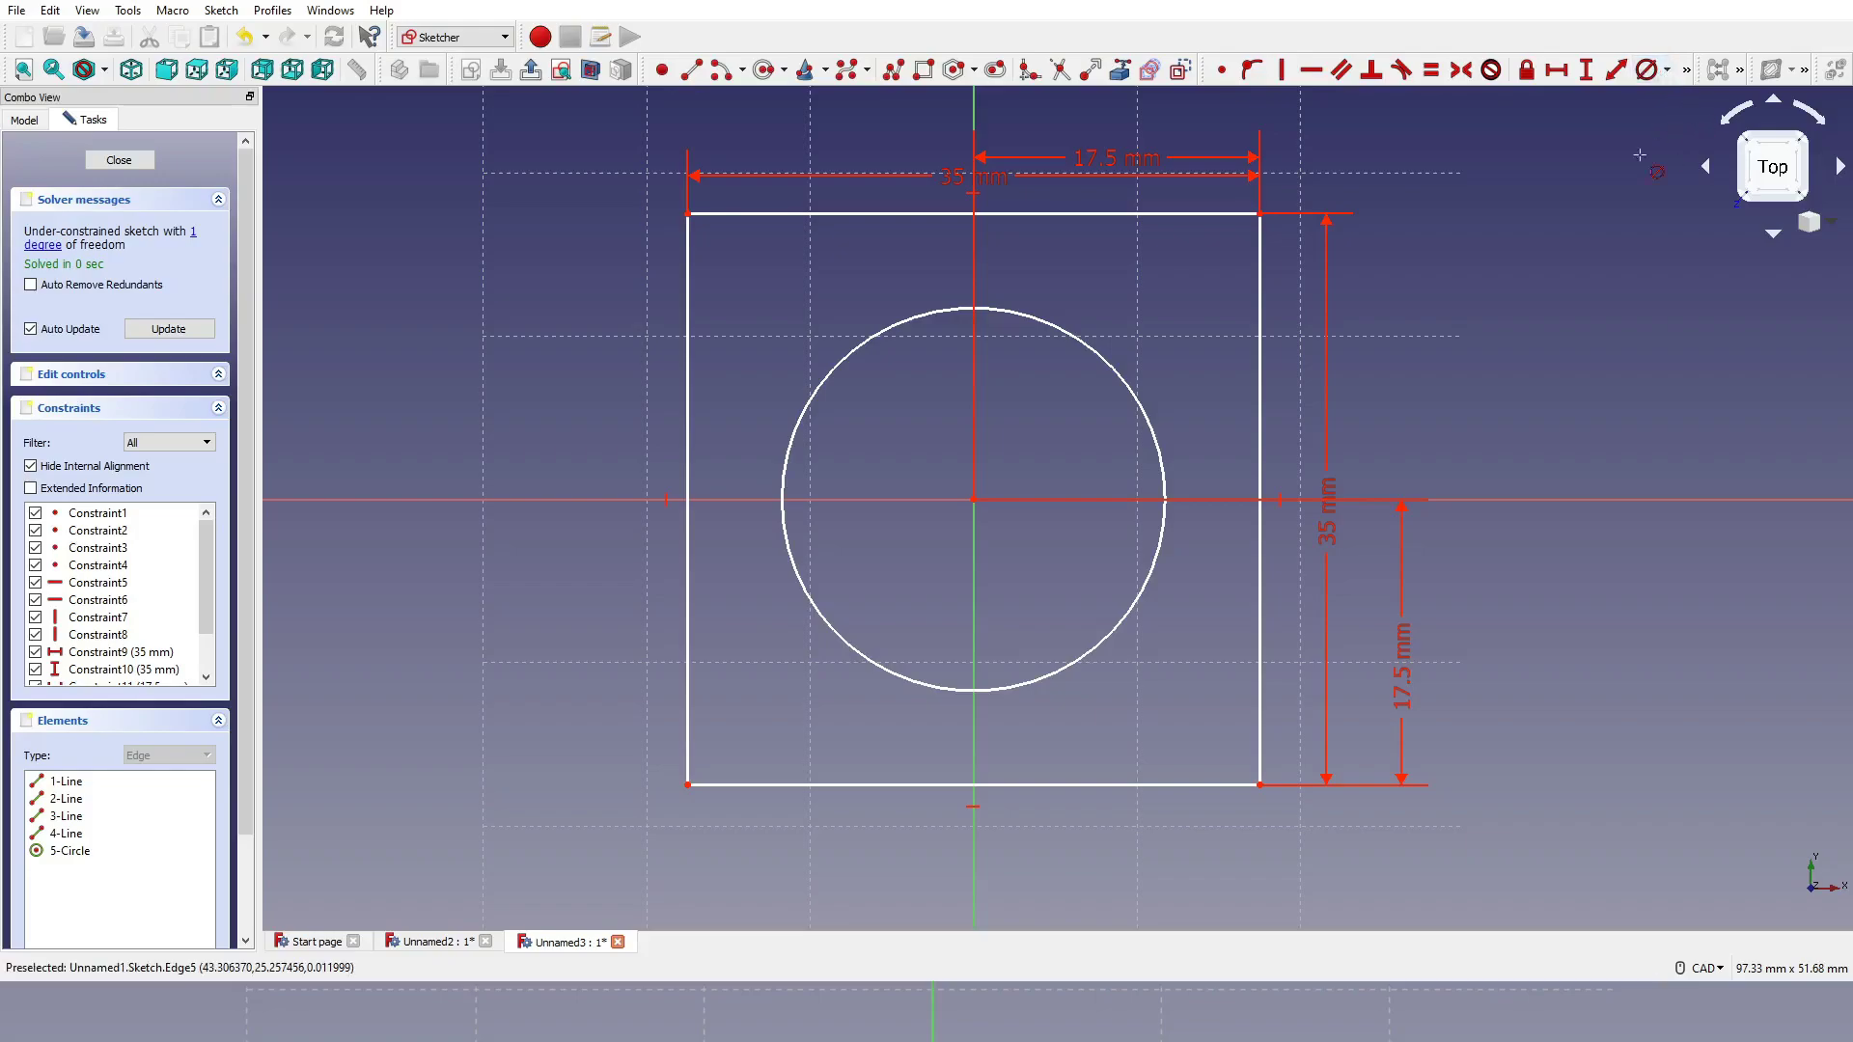
left_click(1136, 389)
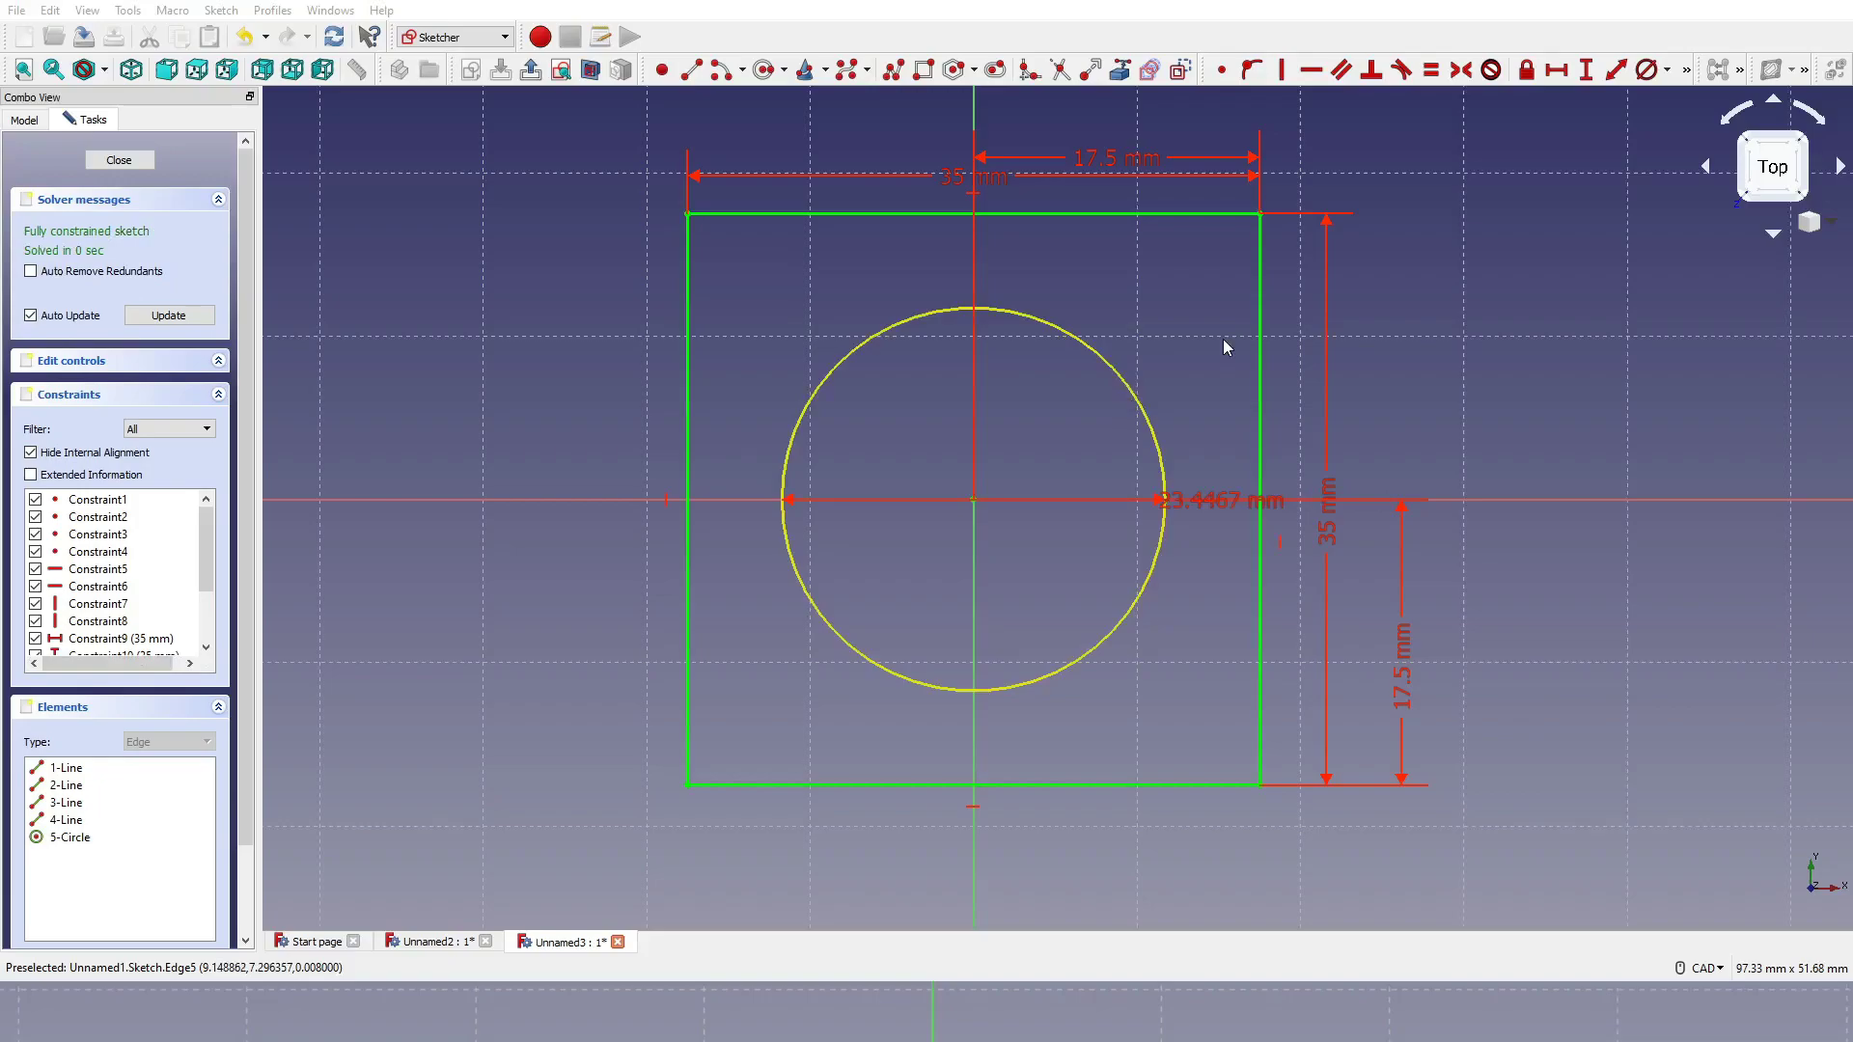
type("28")
key("Return")
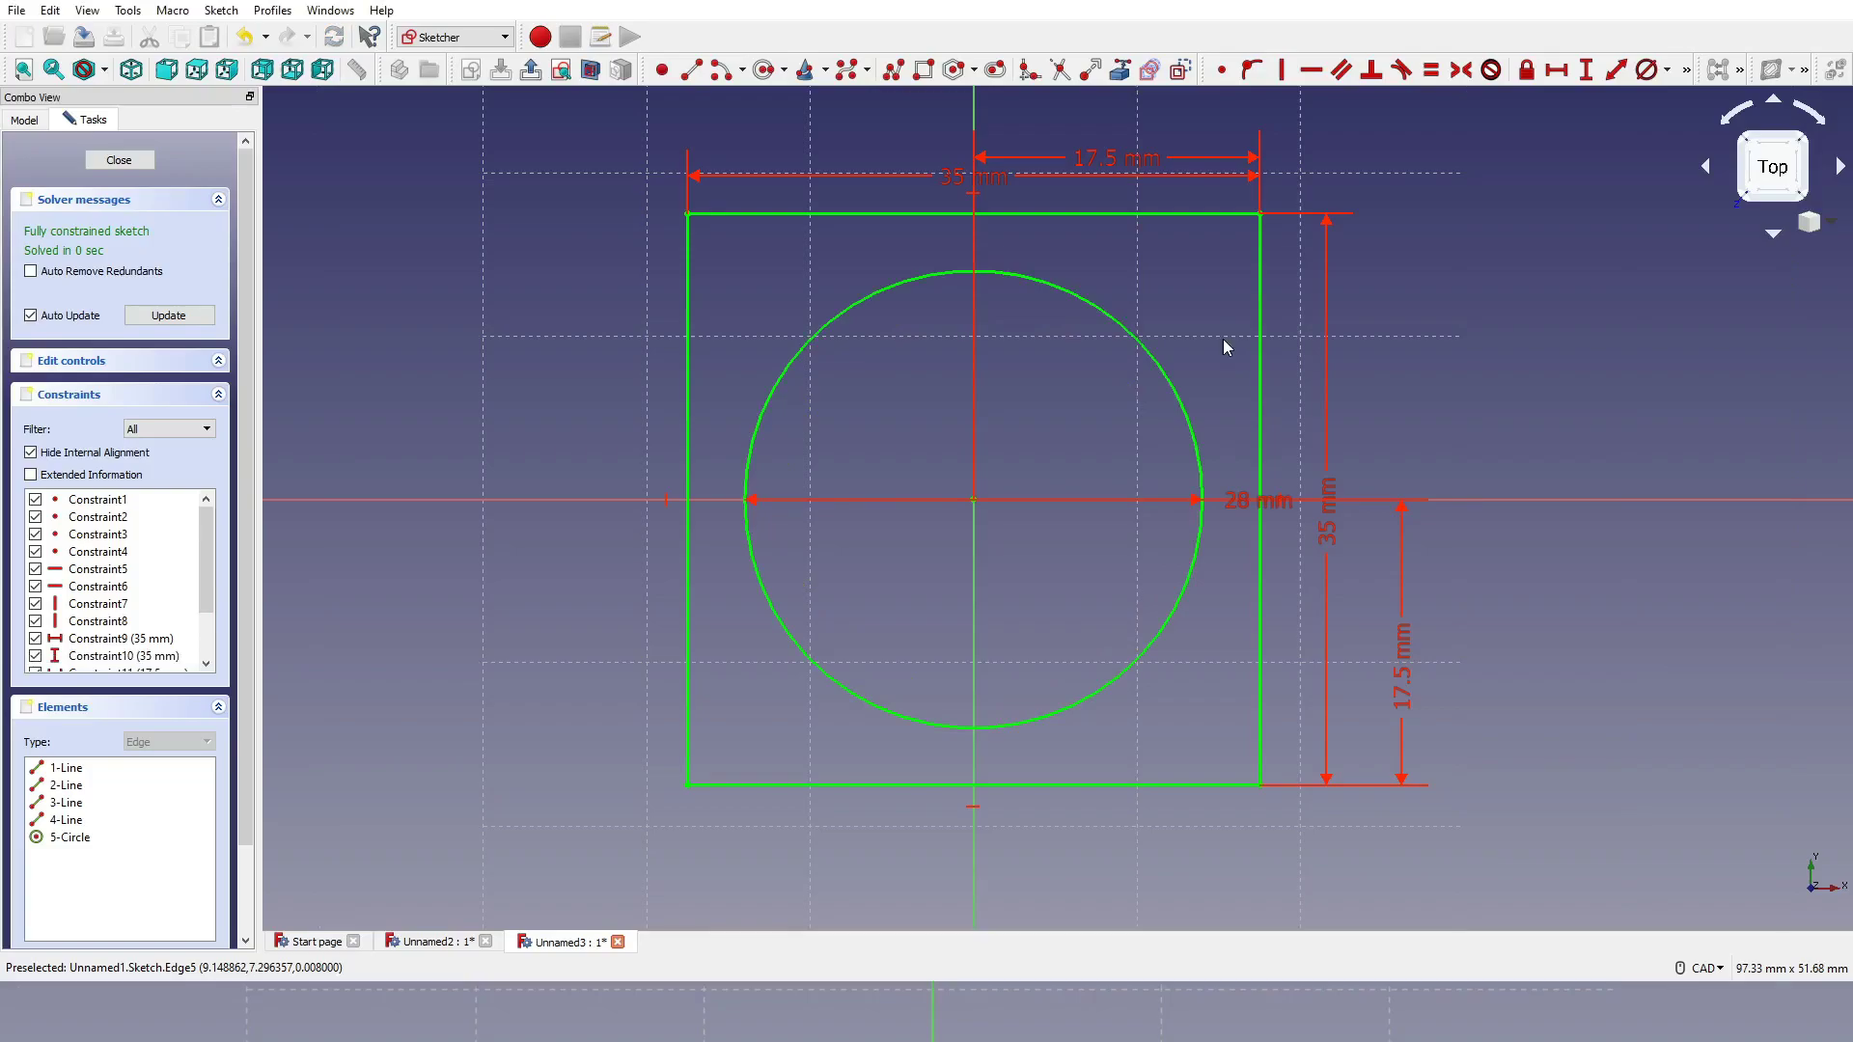
scroll(1243, 428, "down", 4)
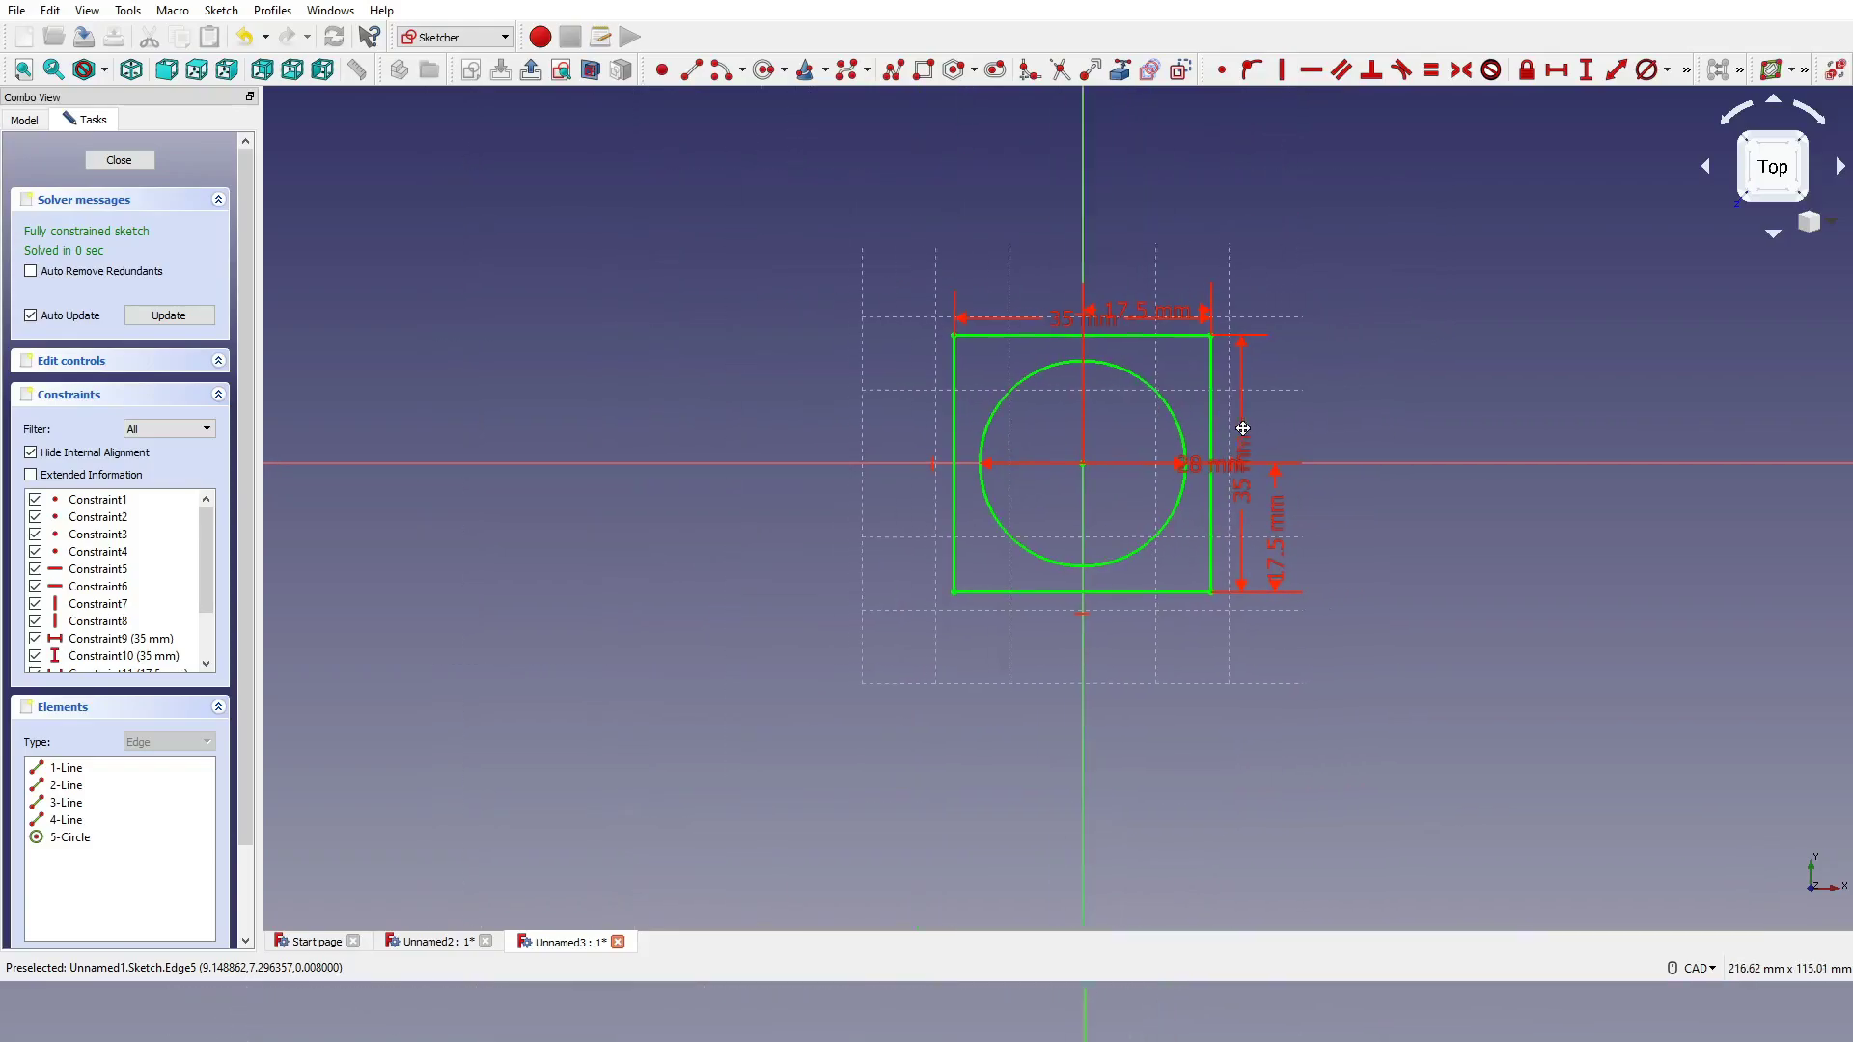
scroll(1243, 427, "up", 3)
key("Escape")
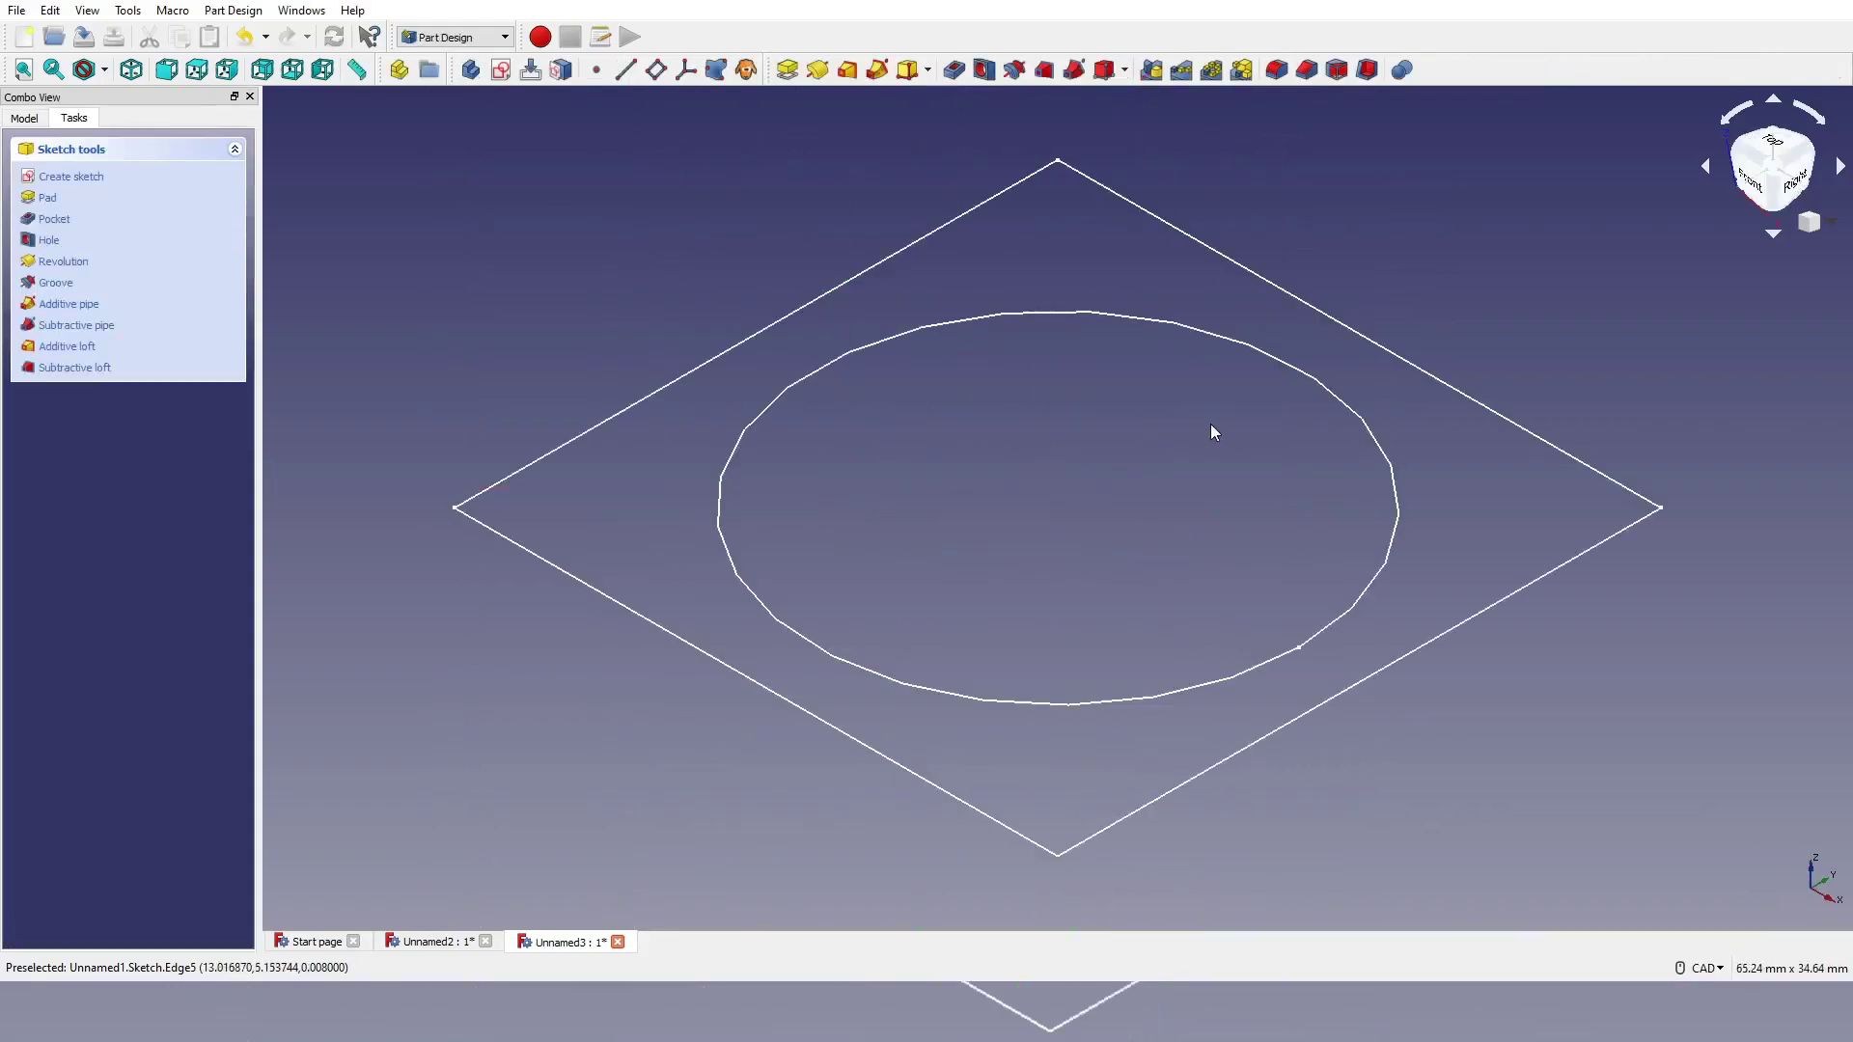
scroll(1213, 432, "down", 4)
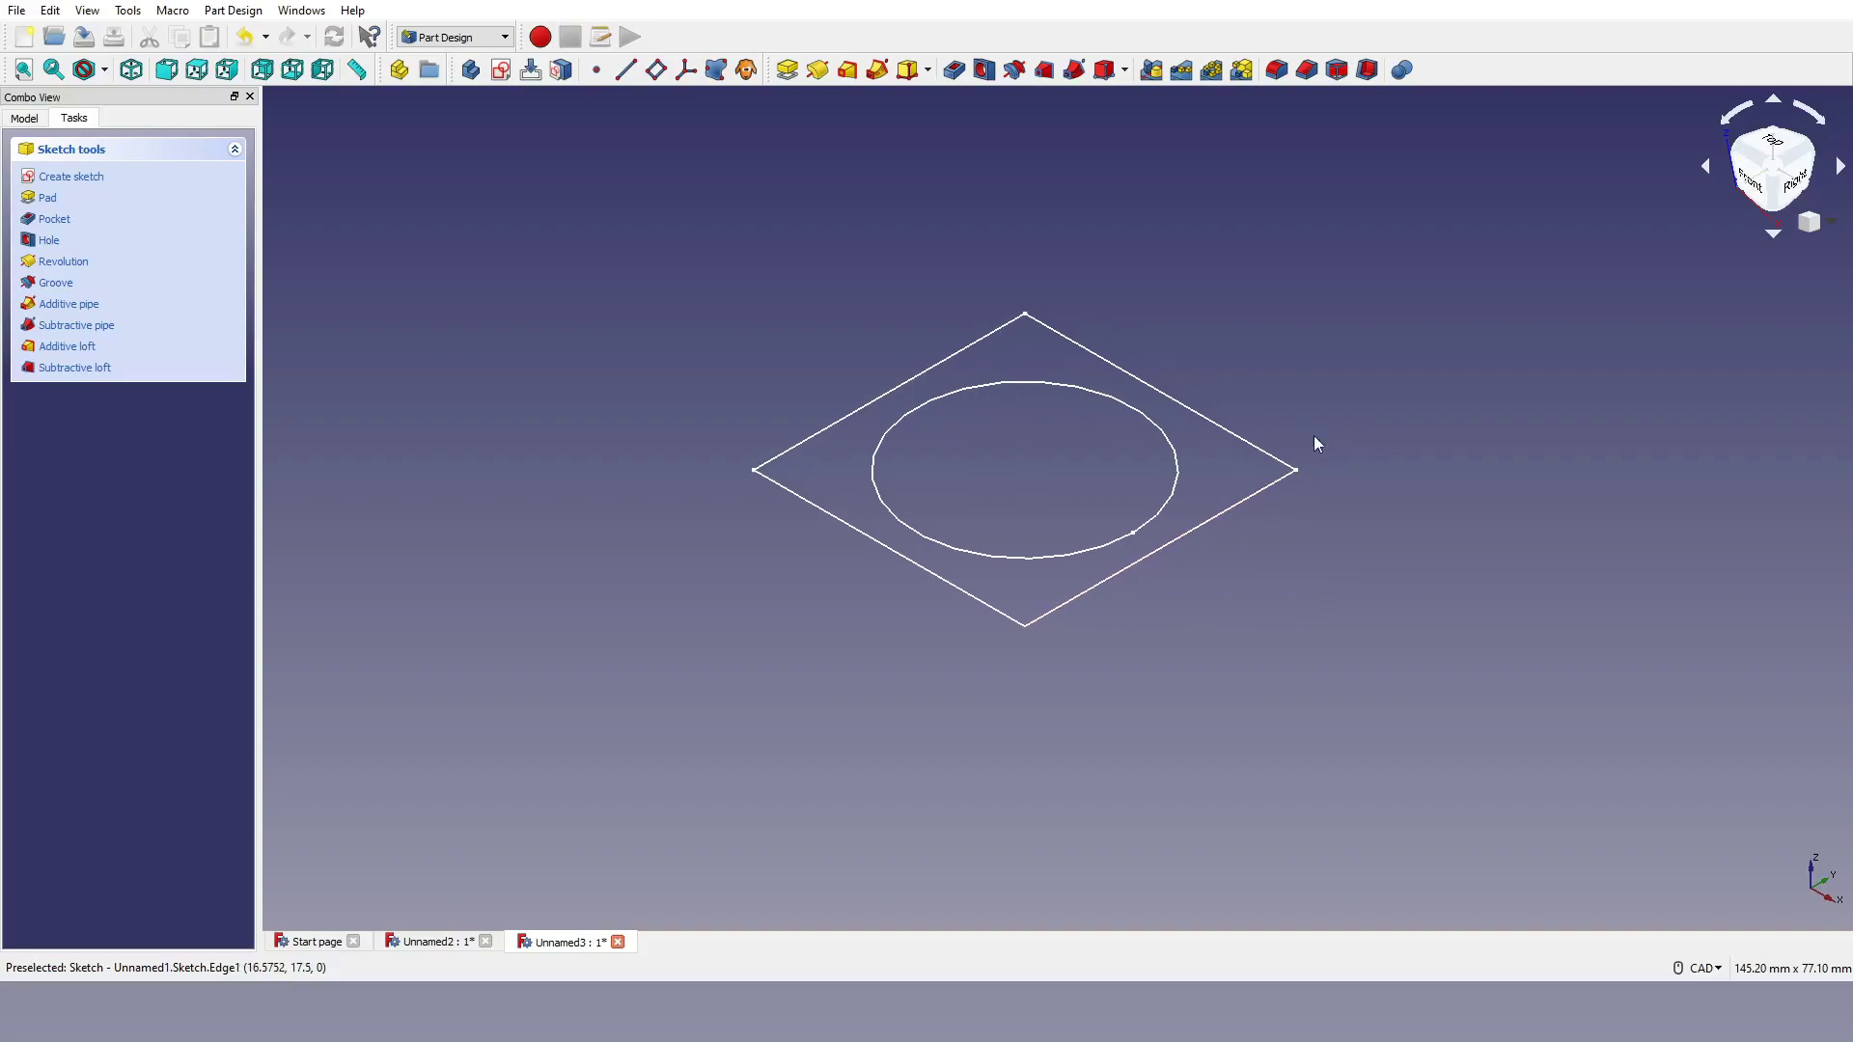
left_click(1774, 145)
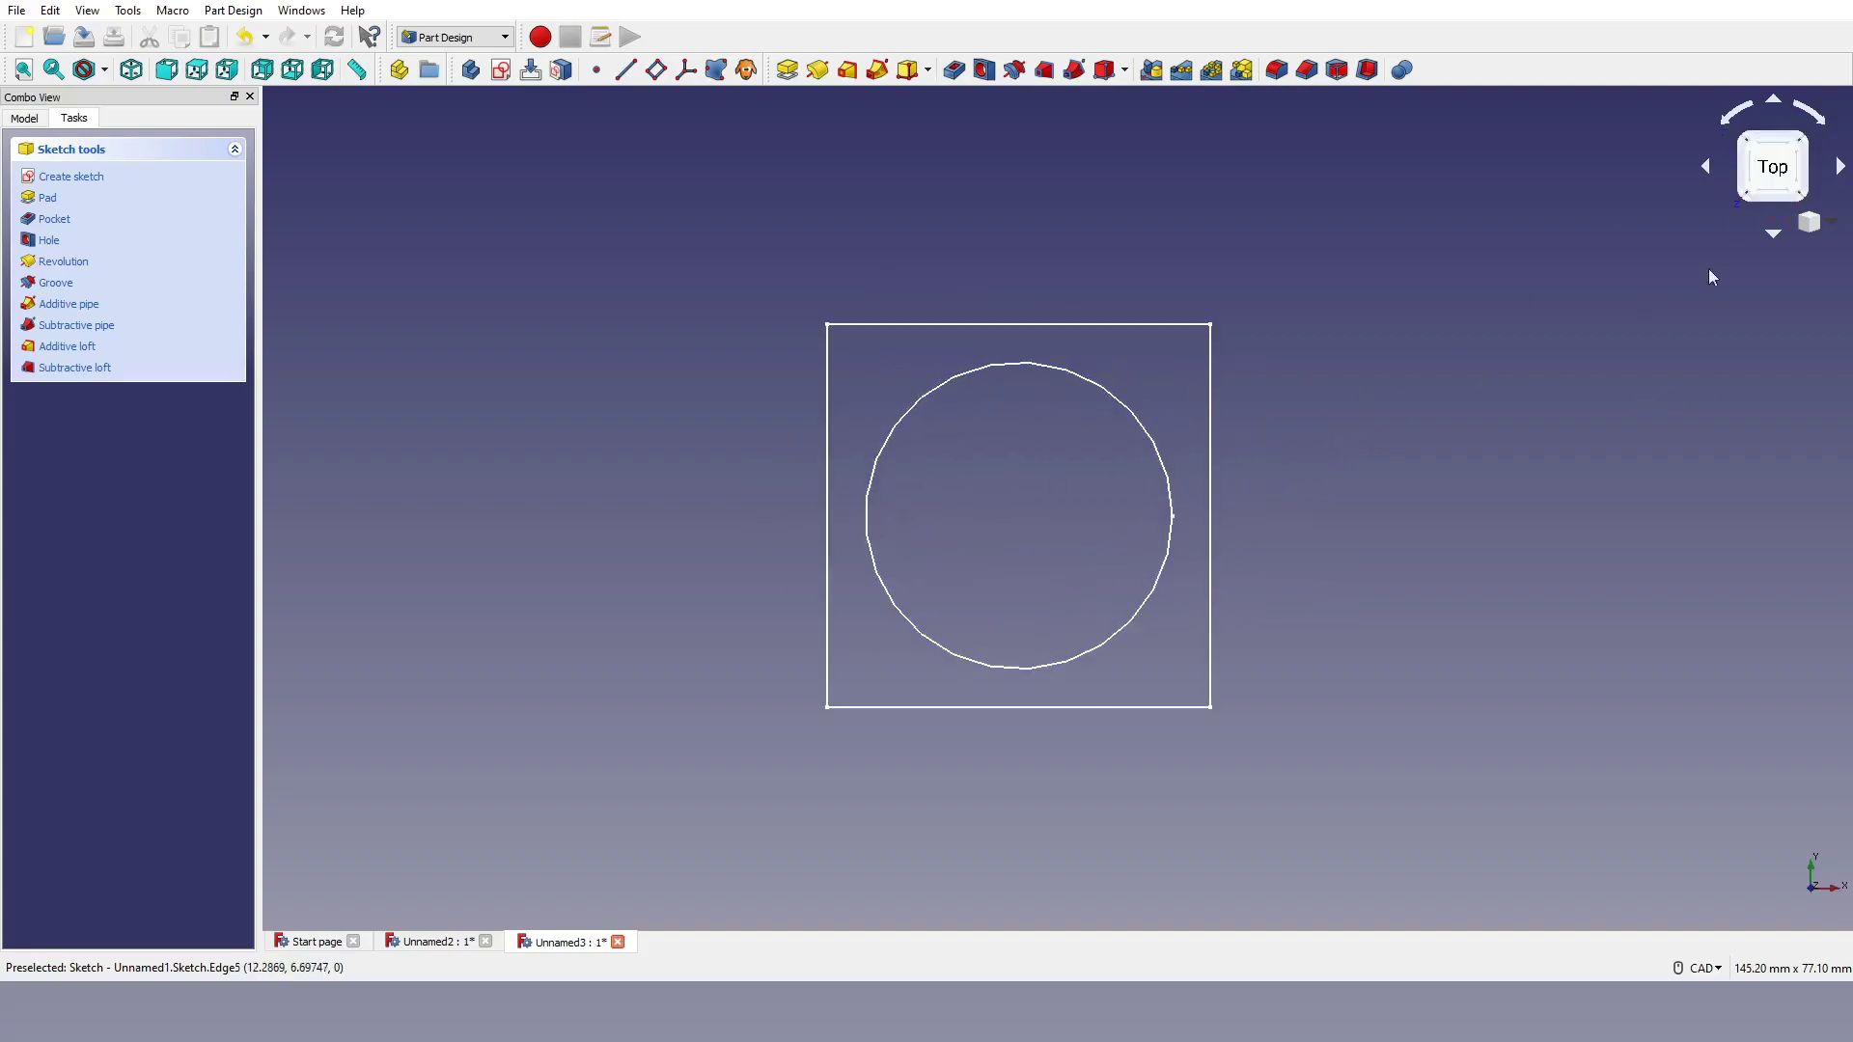
key("0")
scroll(1083, 480, "up", 2)
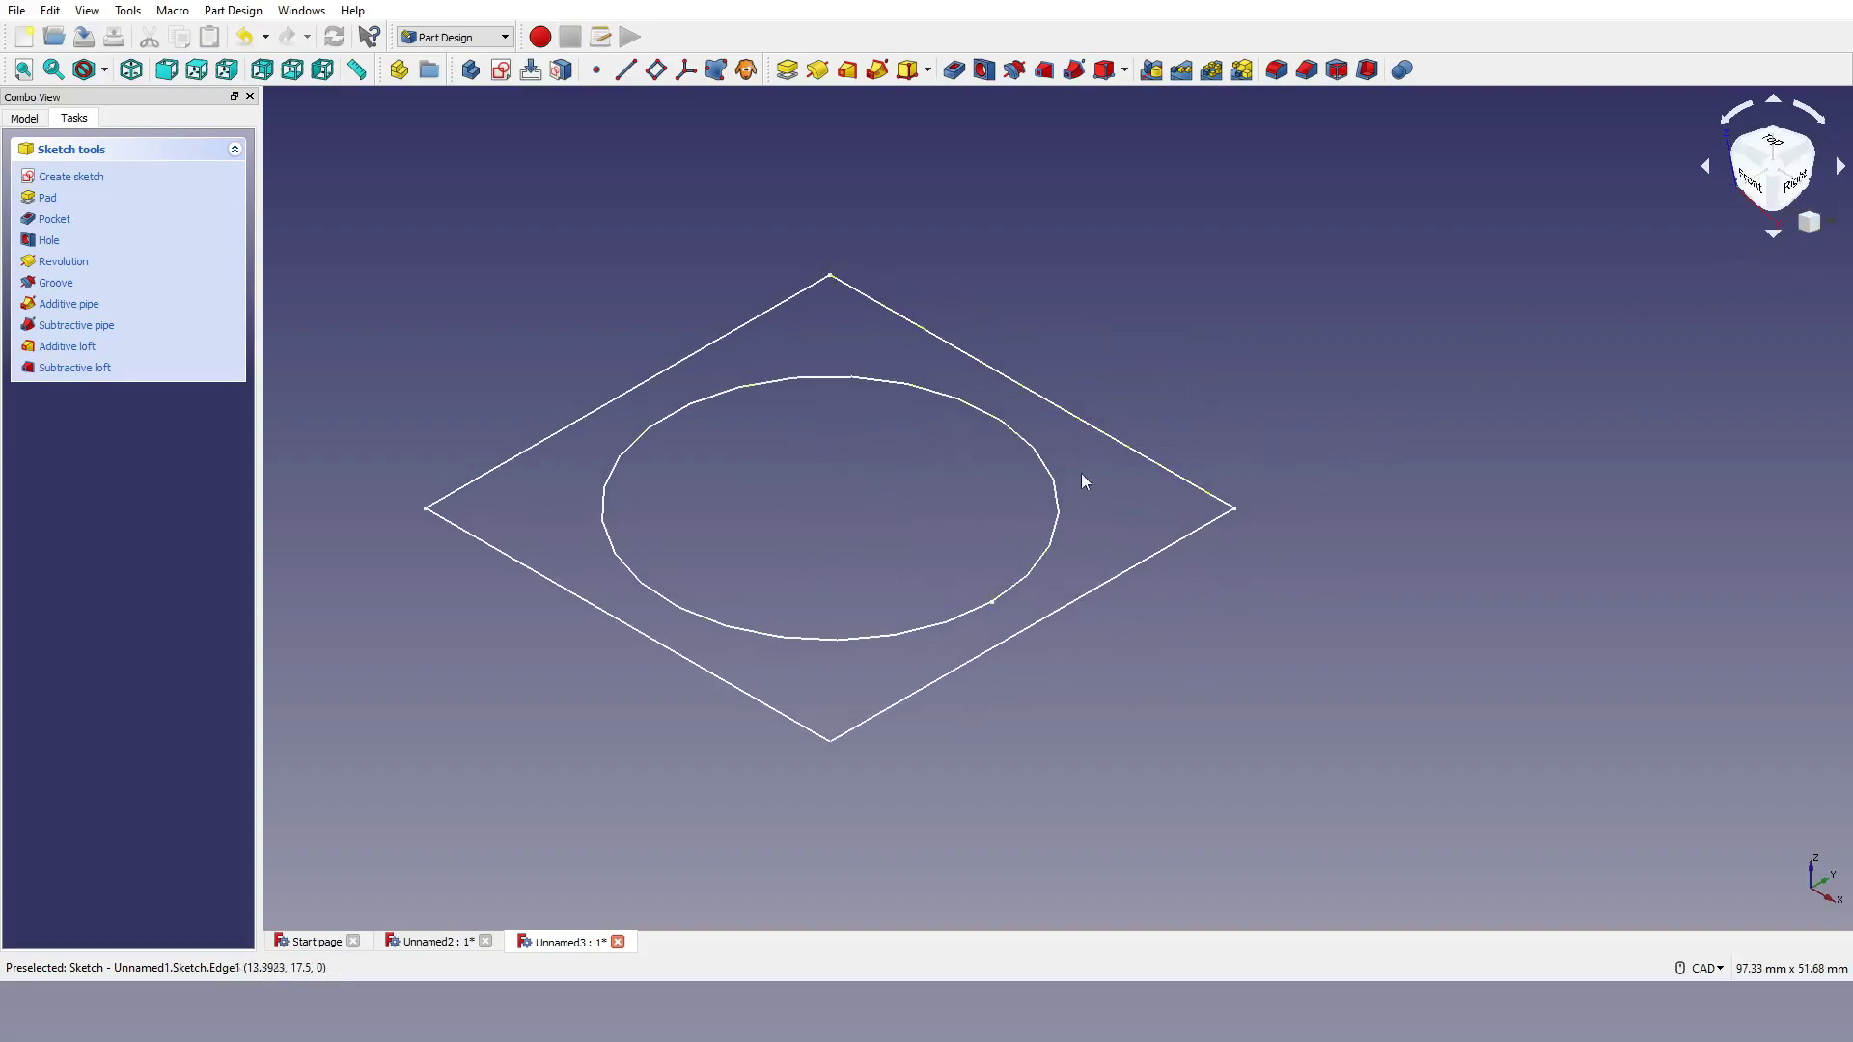
middle_click_drag(978, 467, 1139, 486)
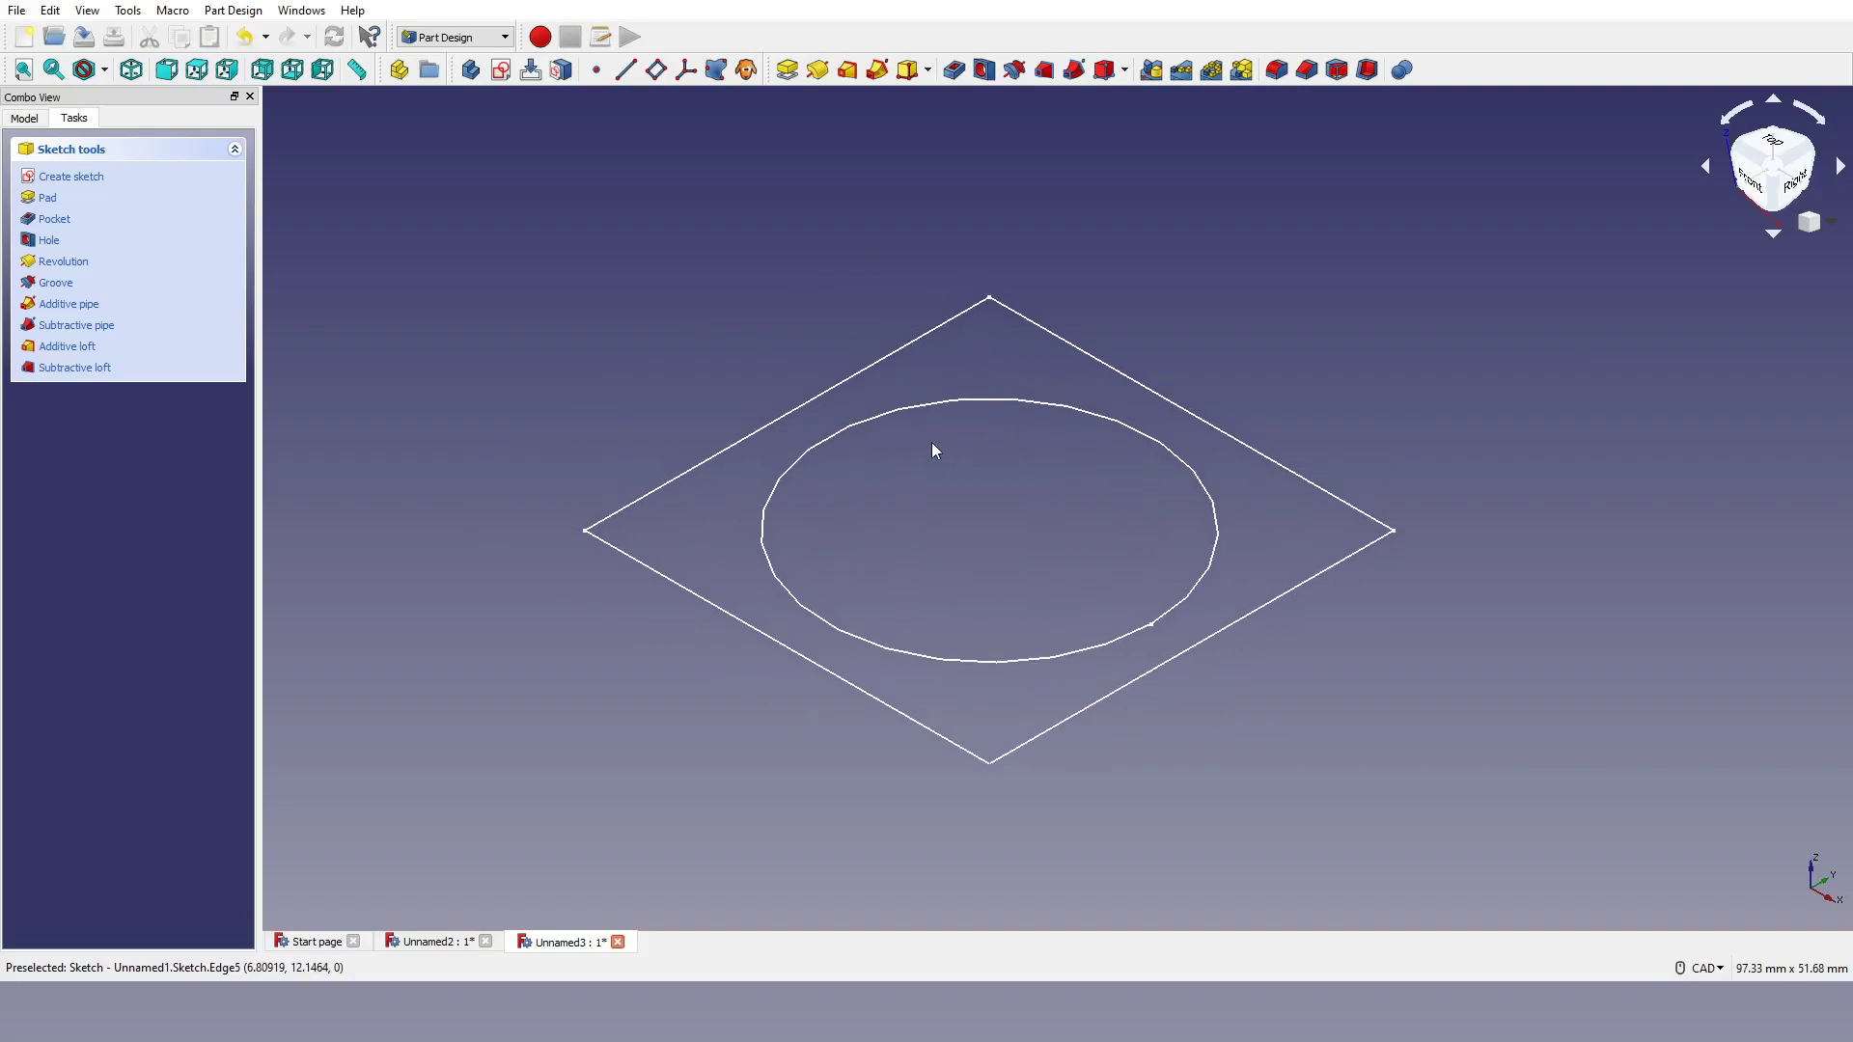
middle_click_drag(1190, 376, 1236, 428)
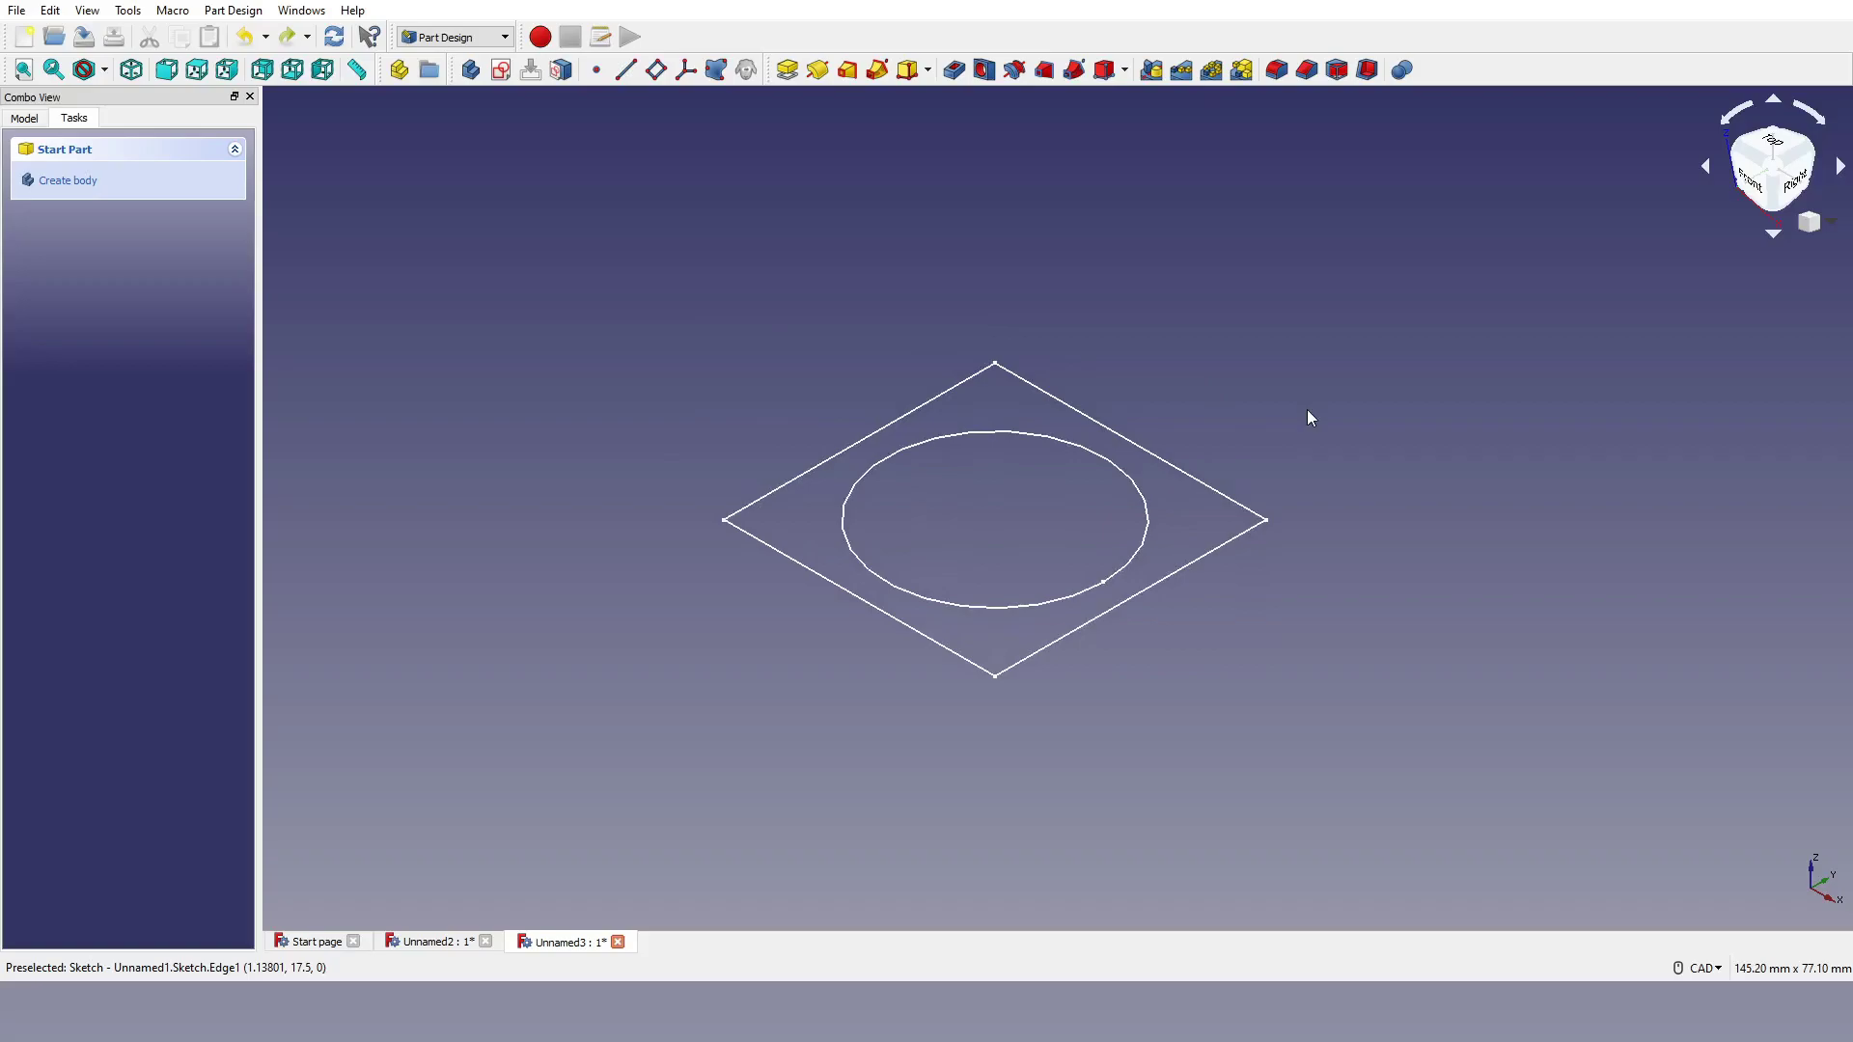
Step: Pad the square sketch with its central circular hole to a length of 14 mm
left_click(1191, 485)
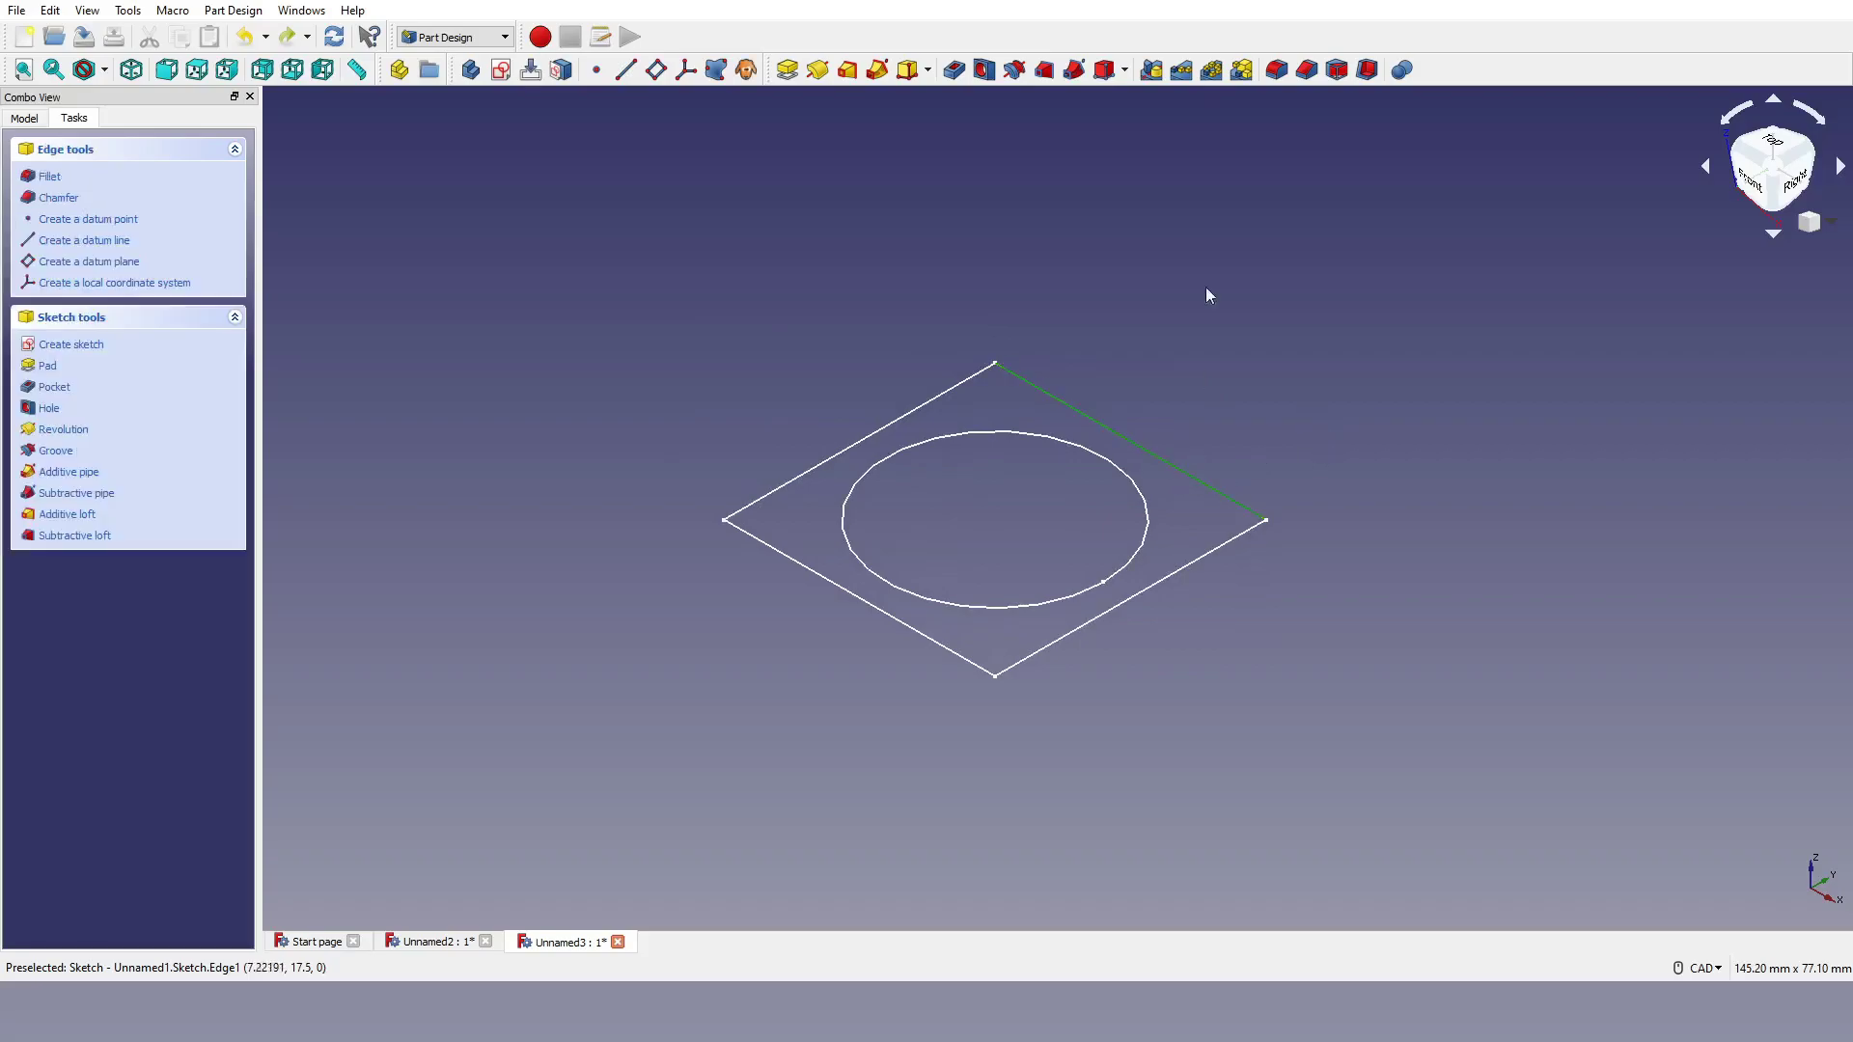
left_click(788, 69)
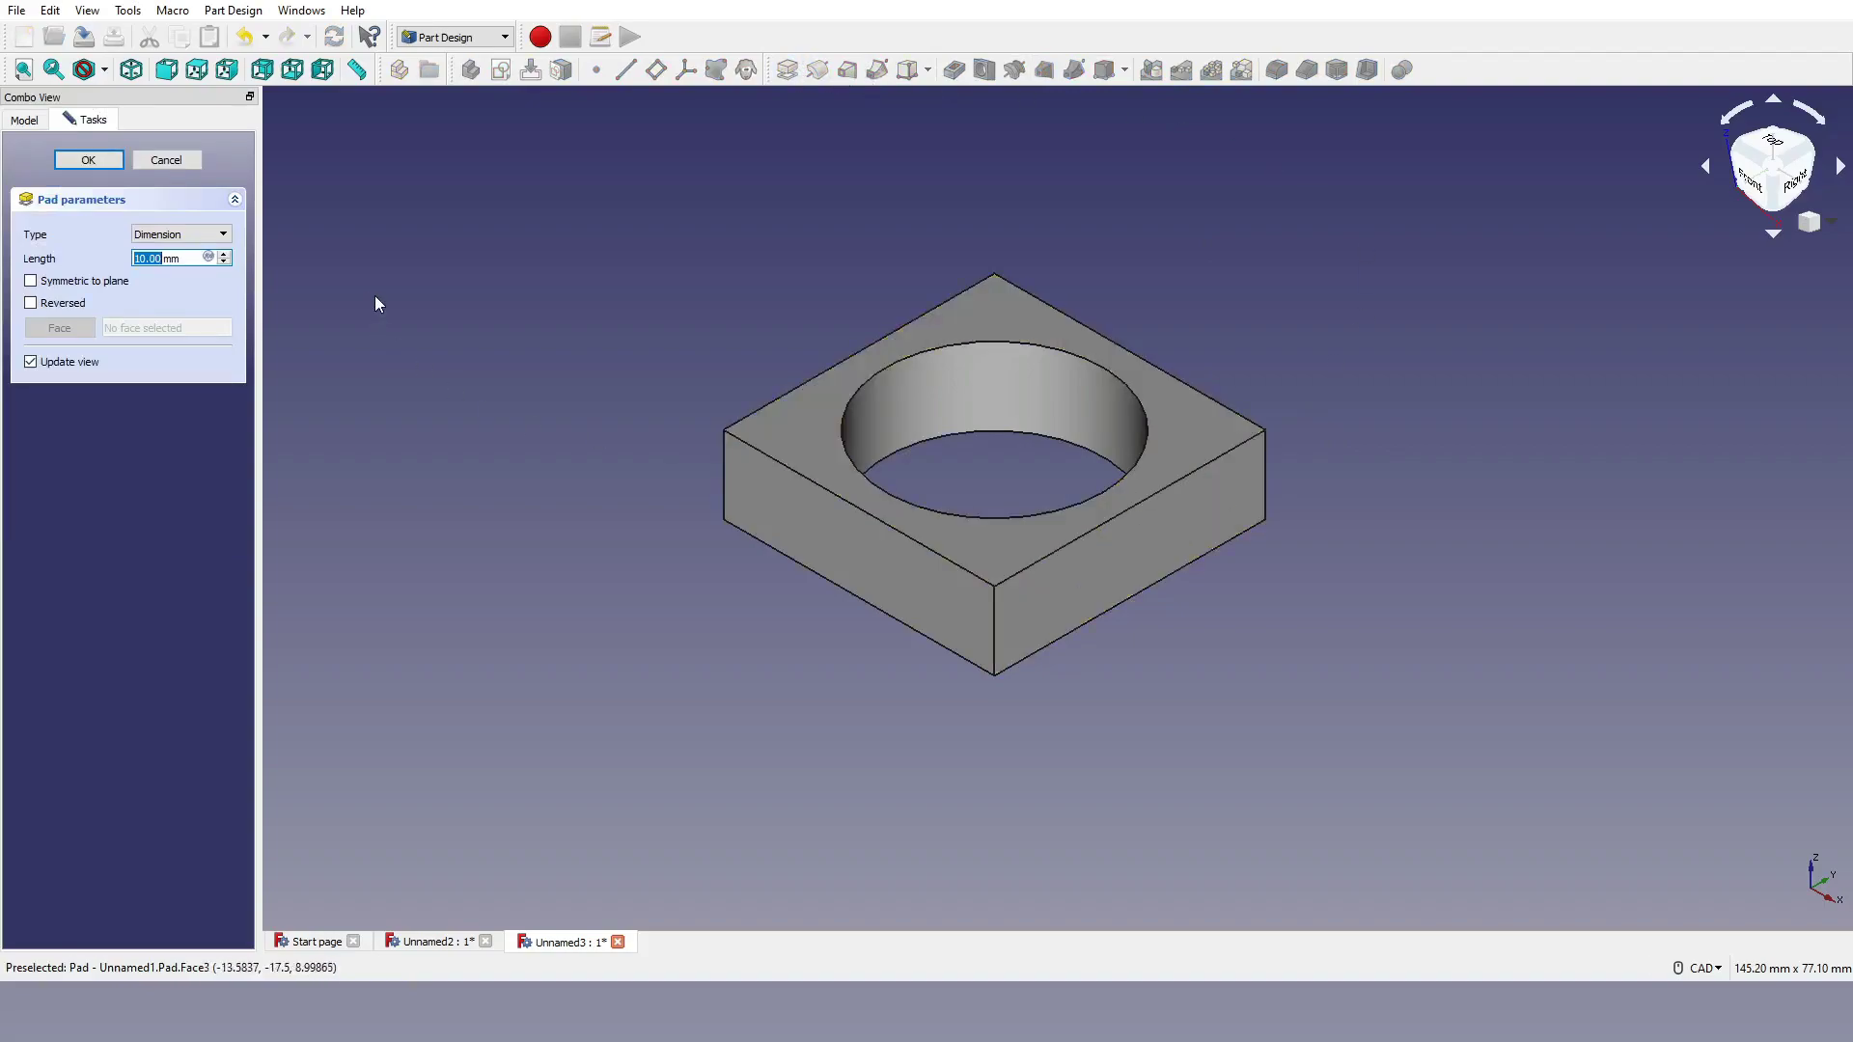
type("14")
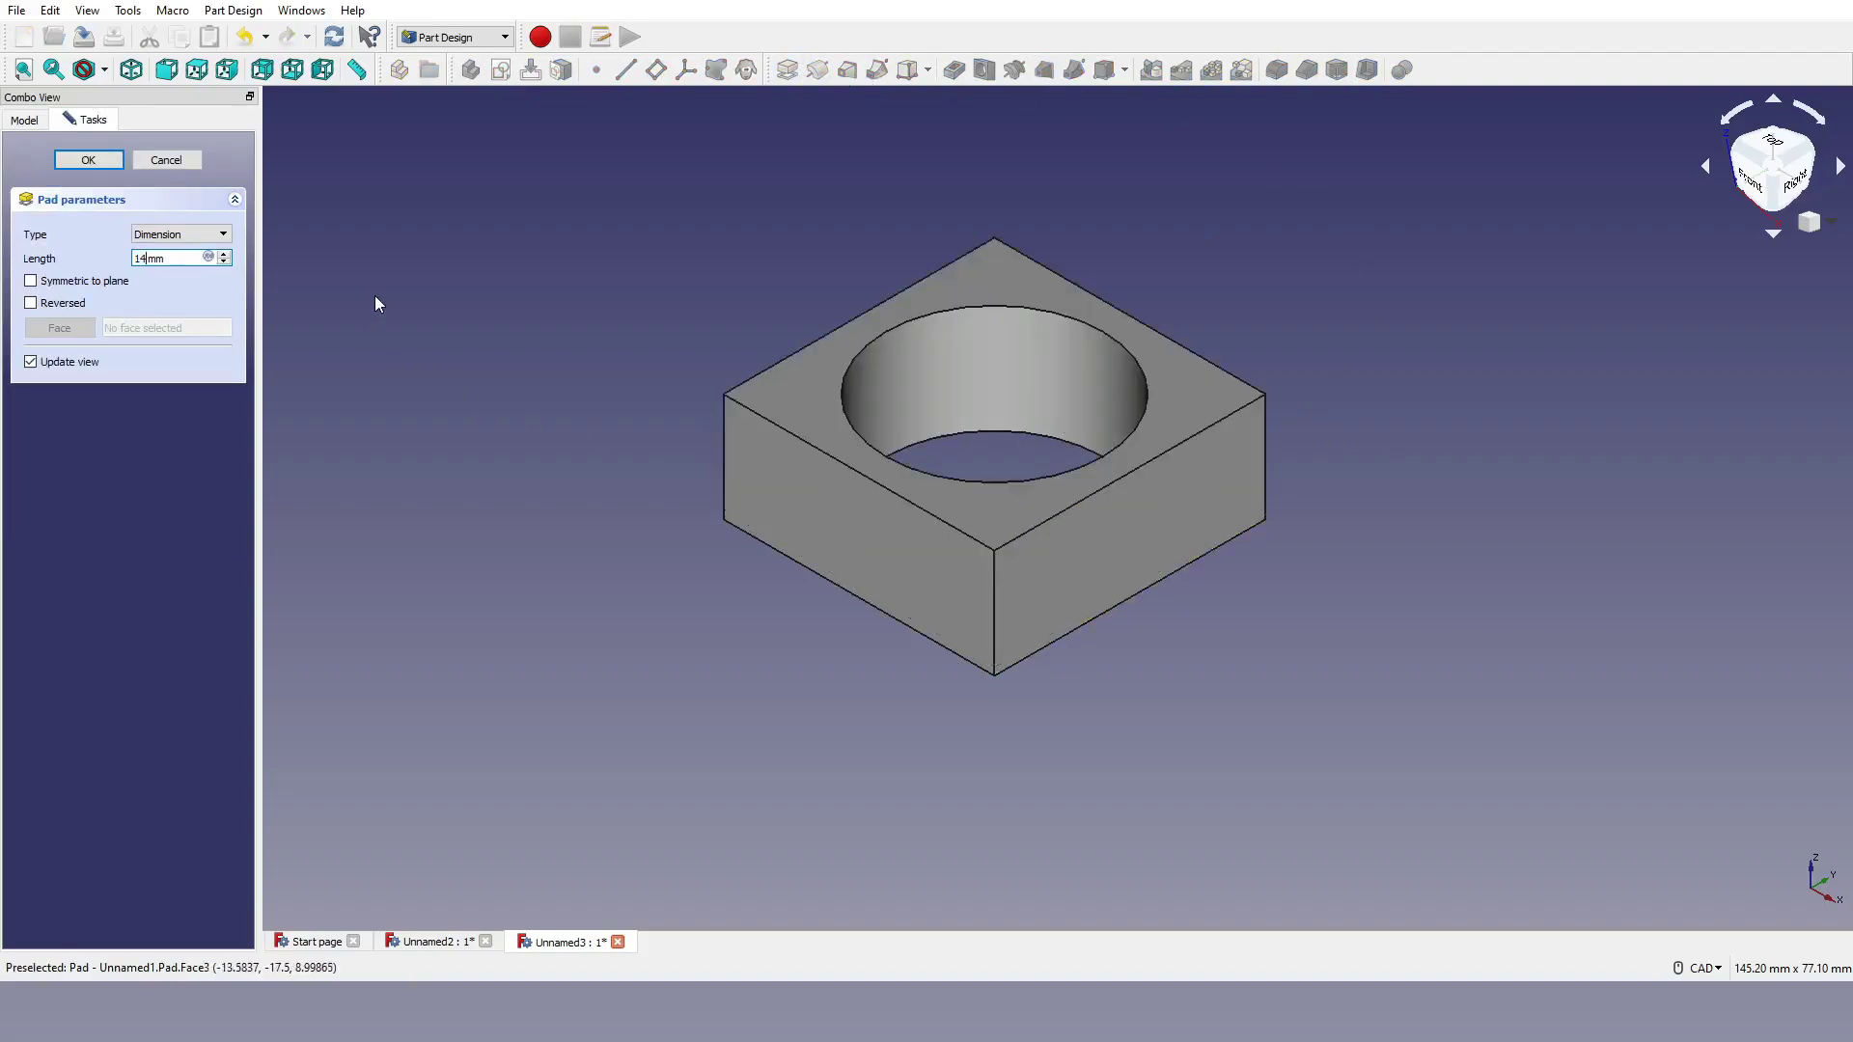
key("Return")
key("Return")
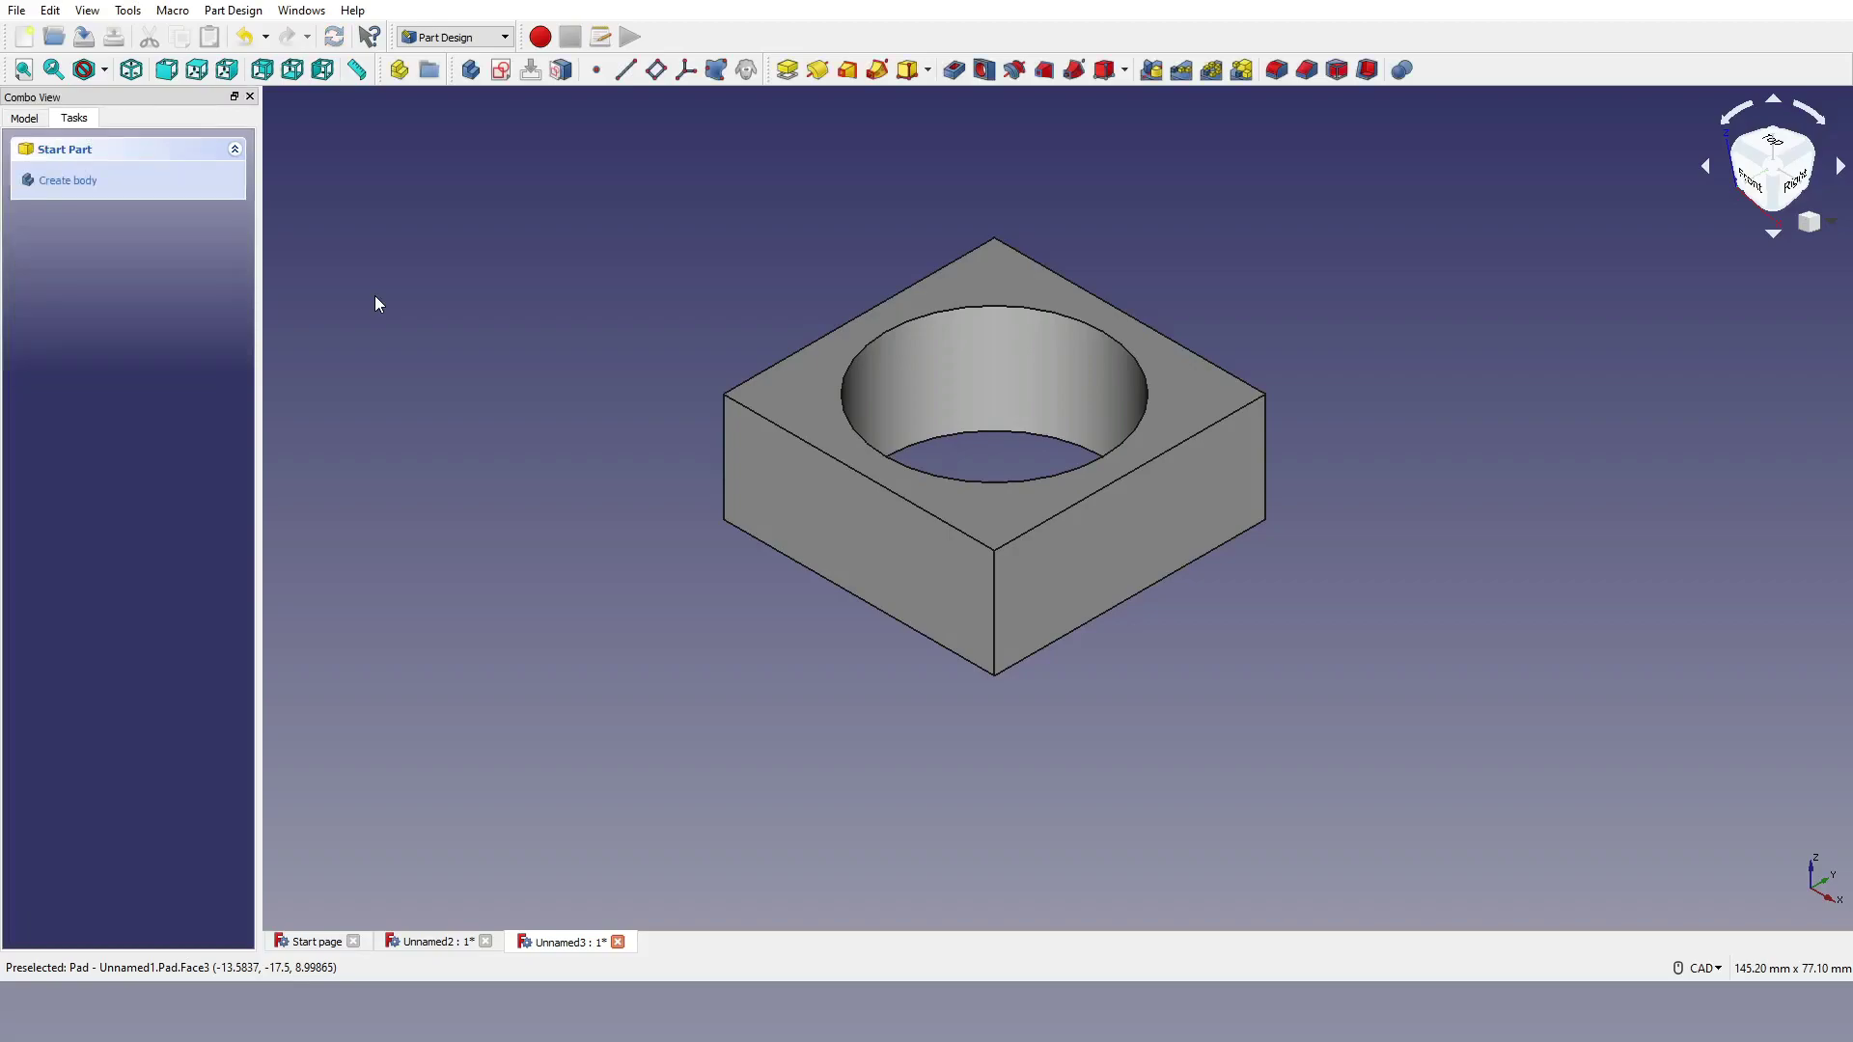
Step: Draft the block's top face at 21.8°, using the front side face as the neutral plane
left_click(1187, 387)
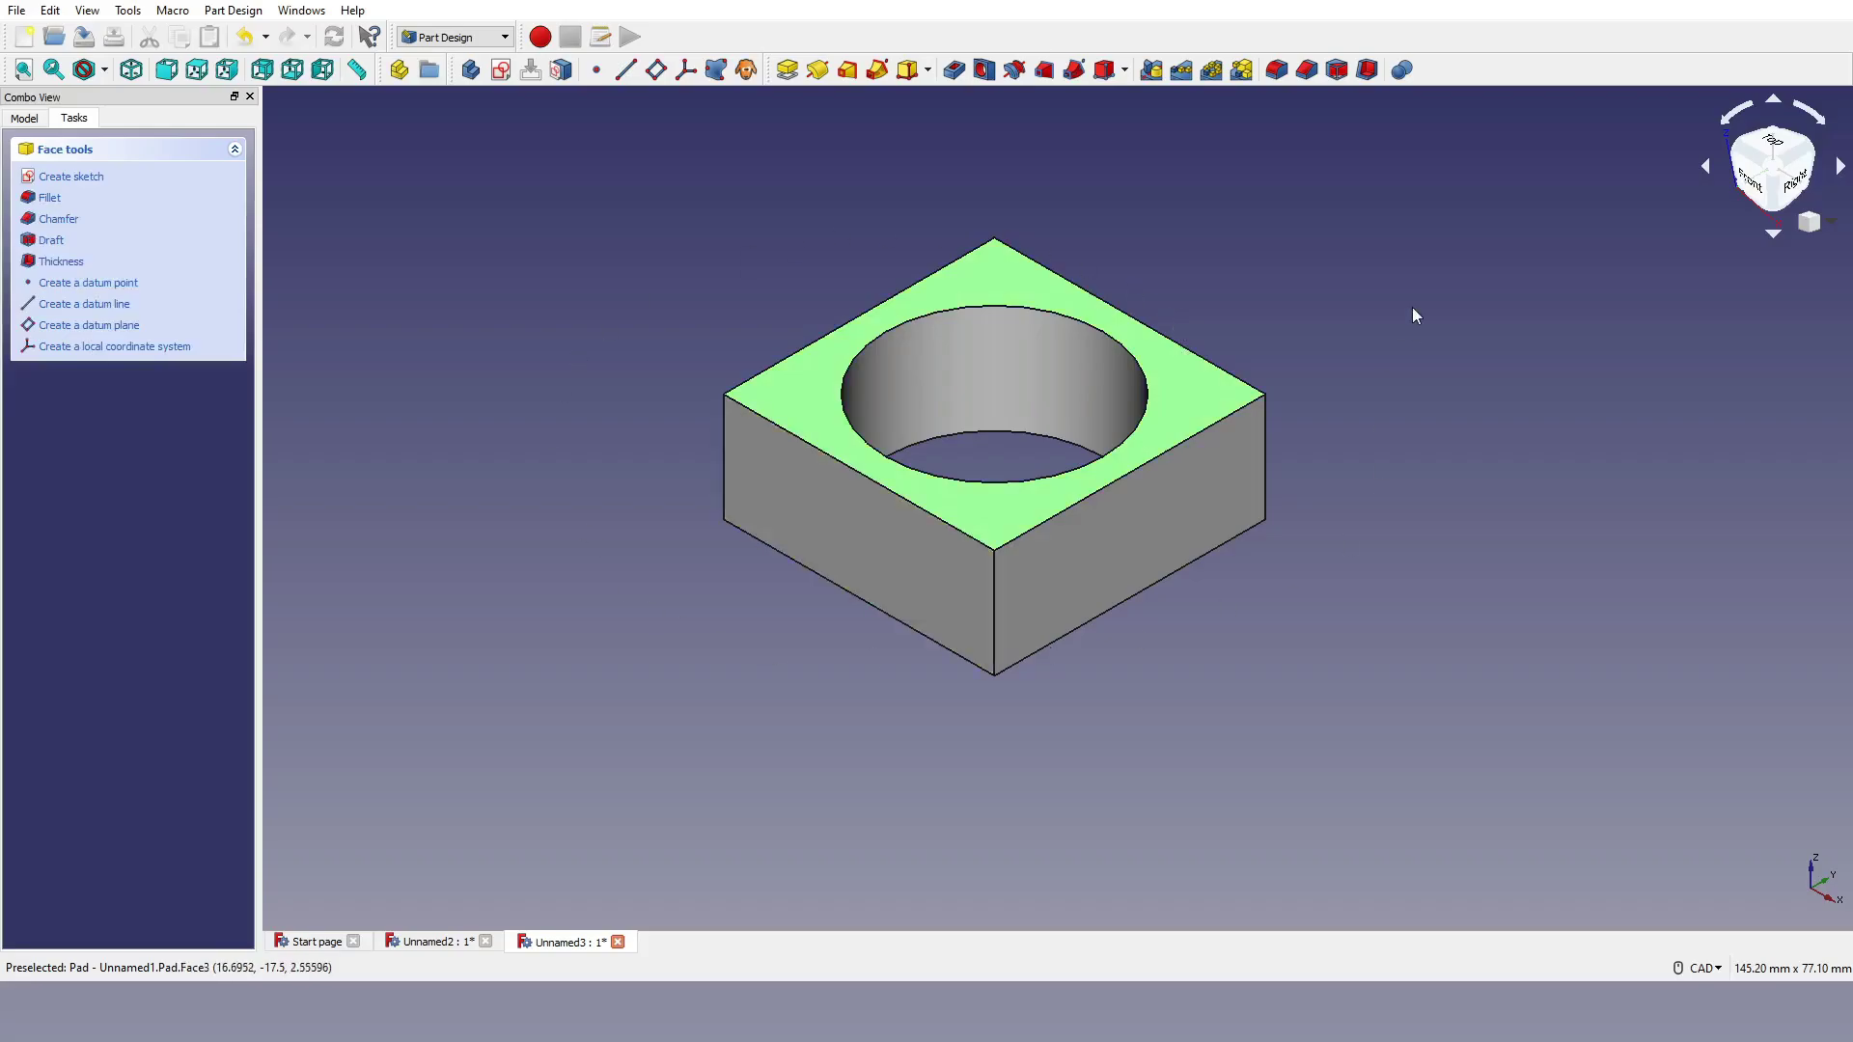
left_click(1337, 70)
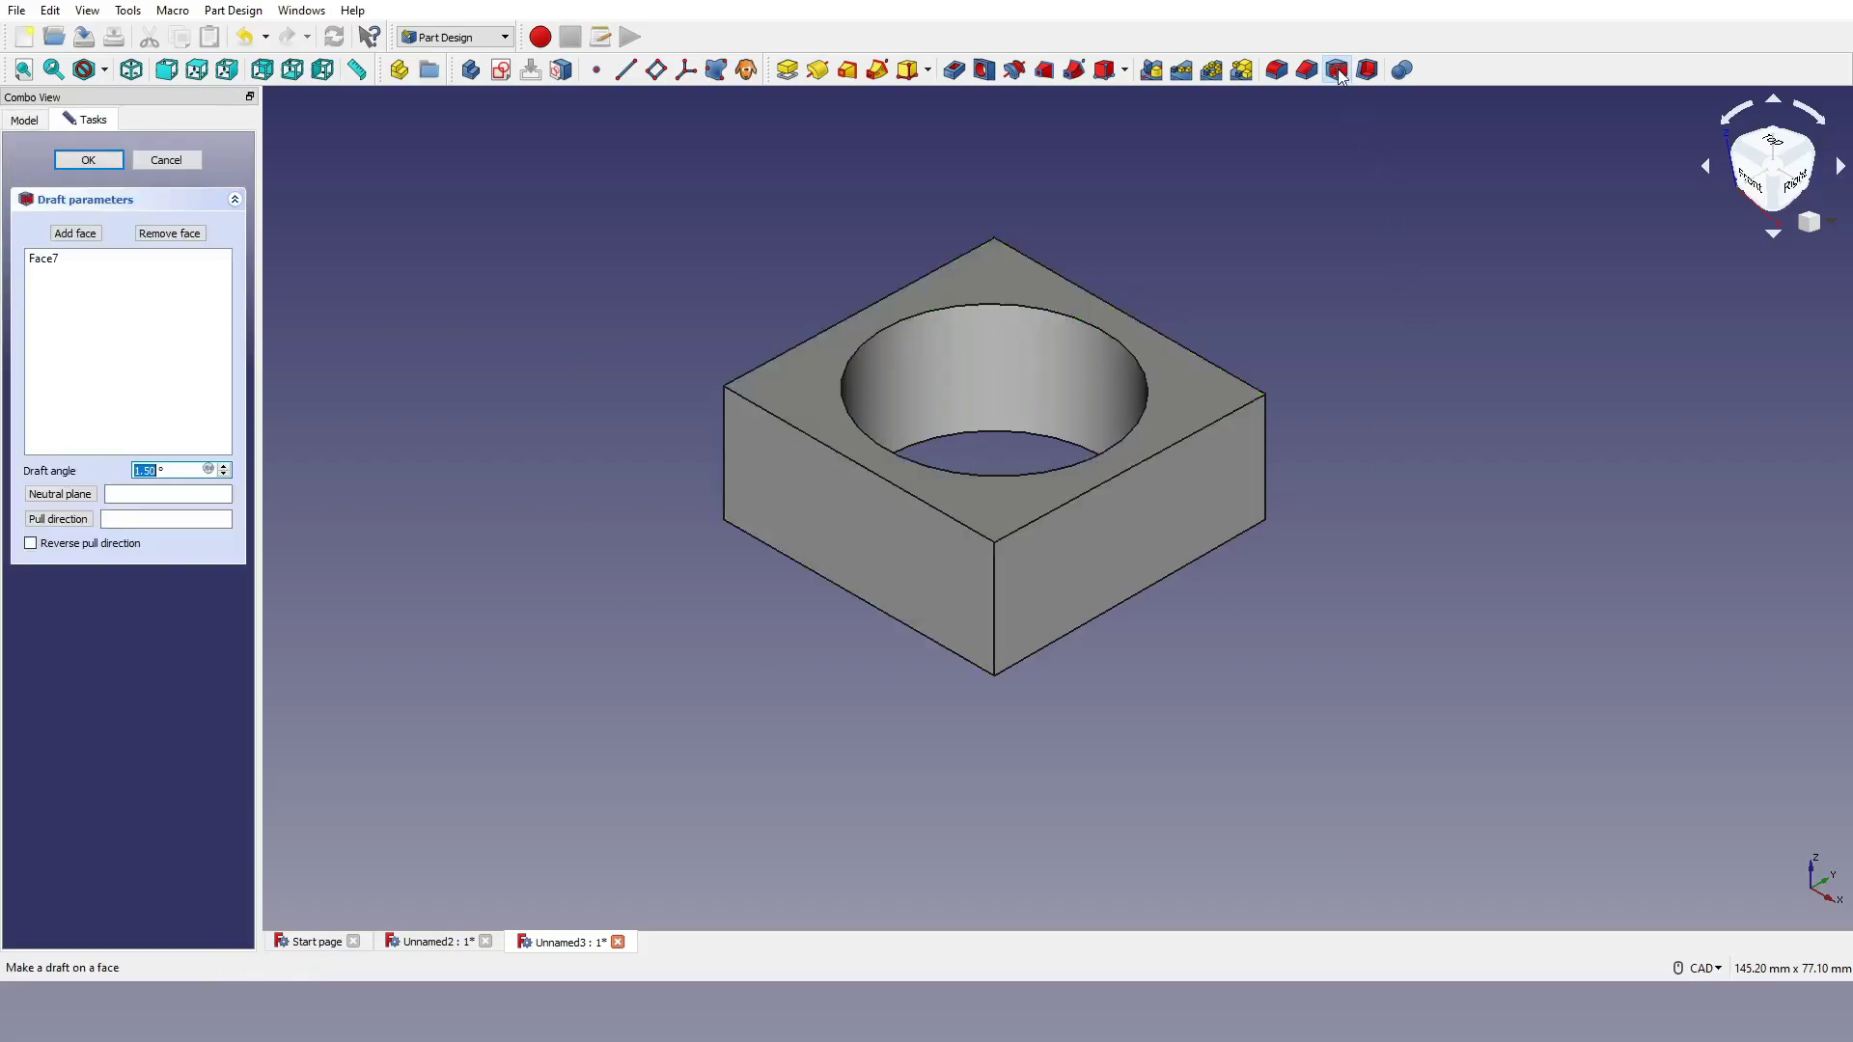
type("21.8")
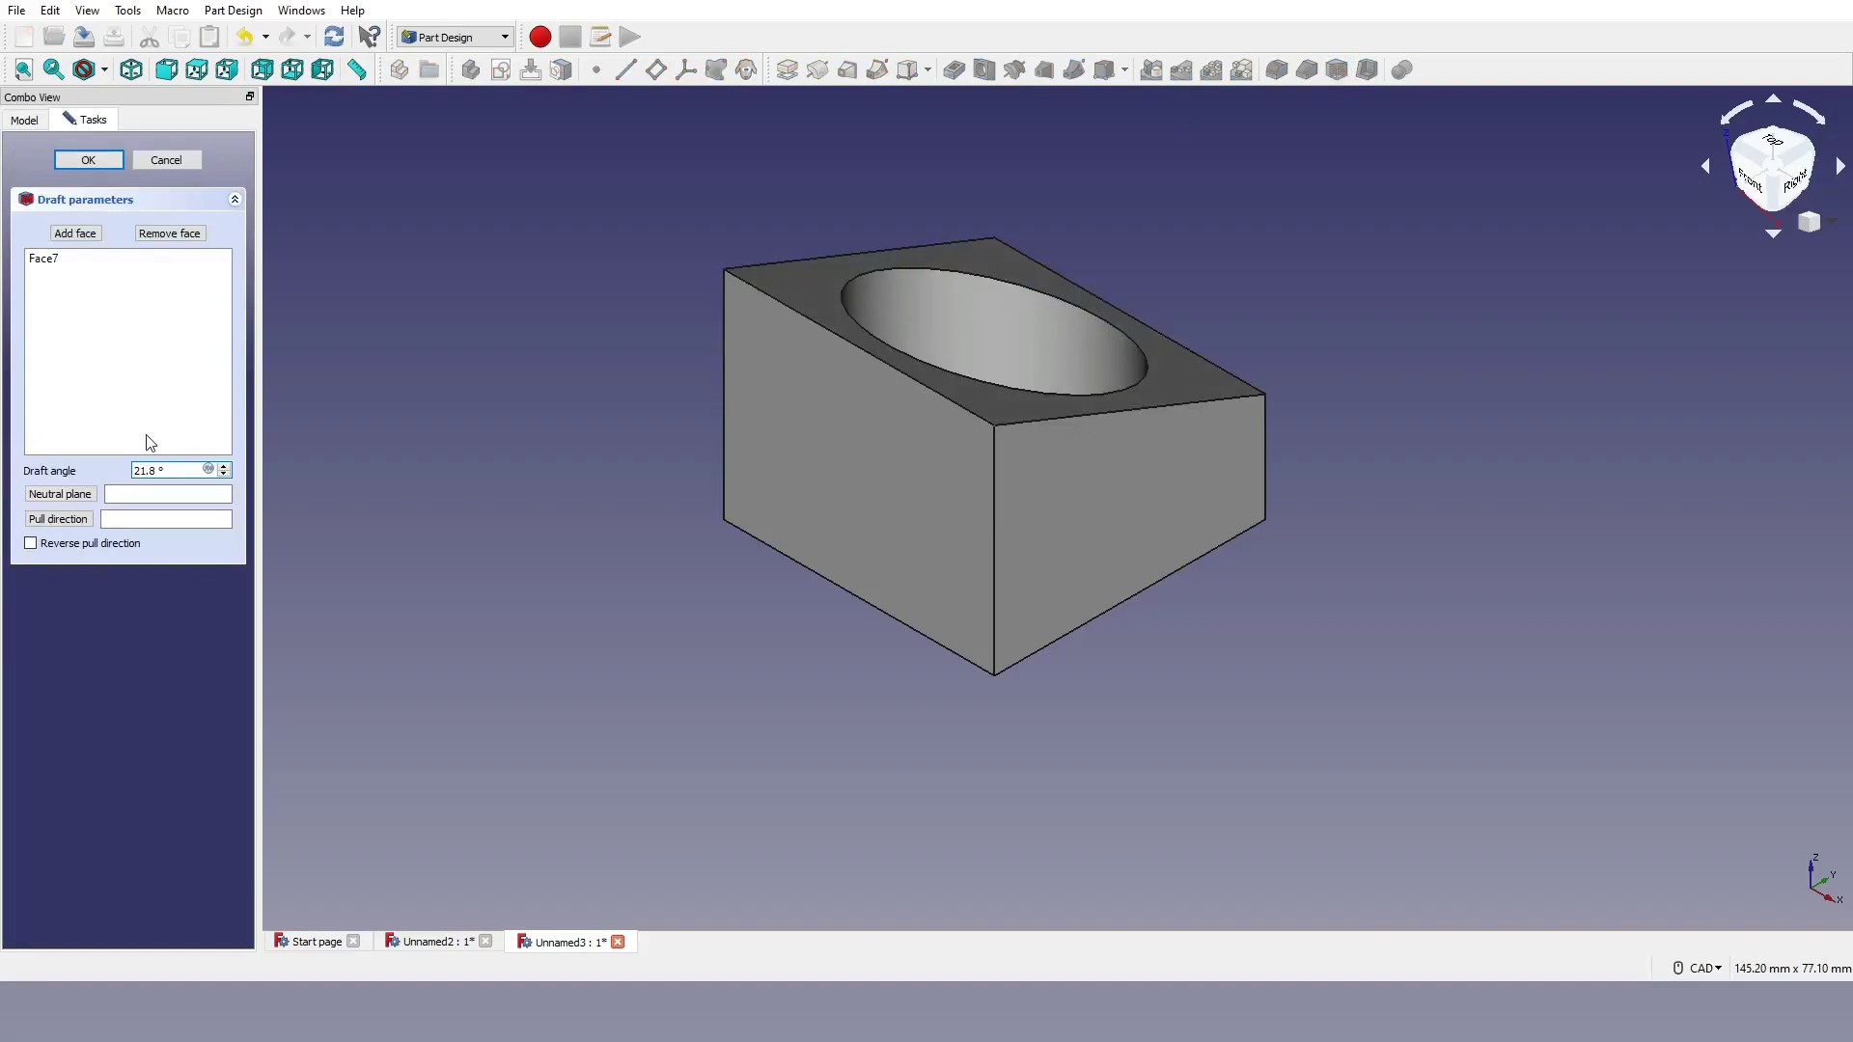
left_click(66, 495)
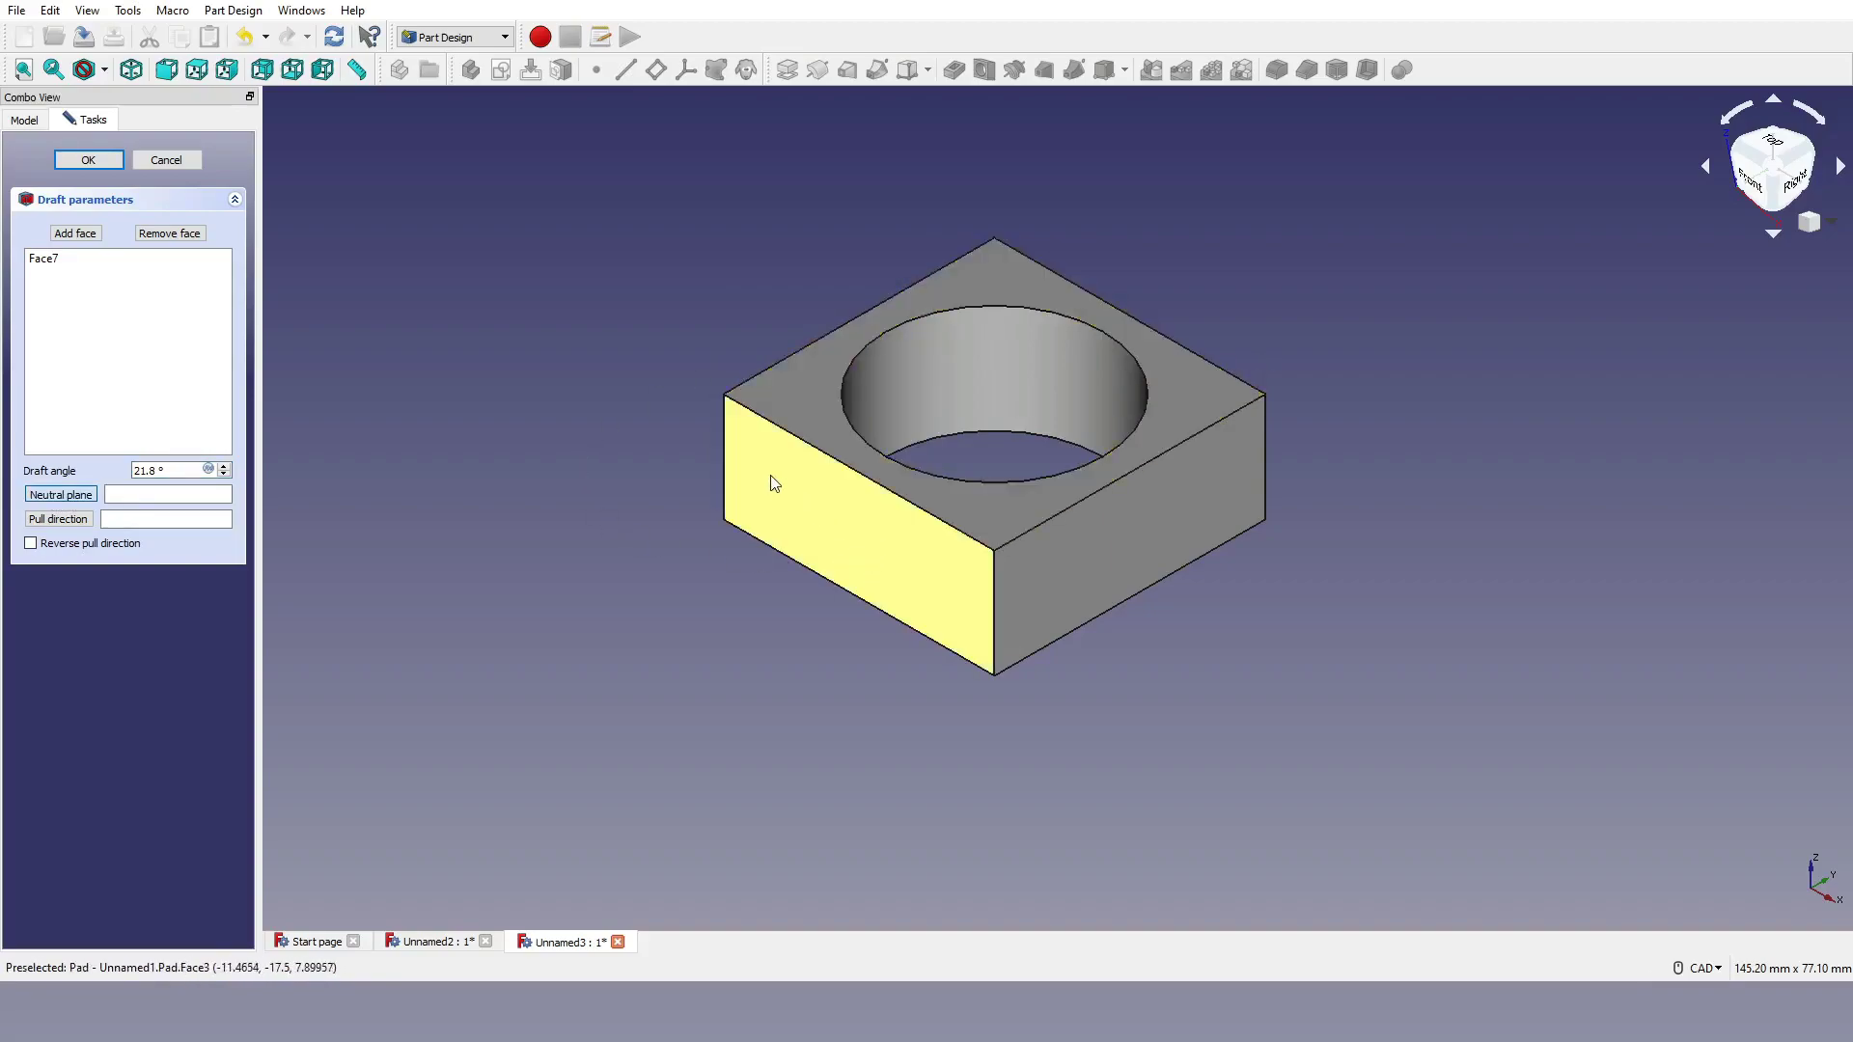
left_click(821, 529)
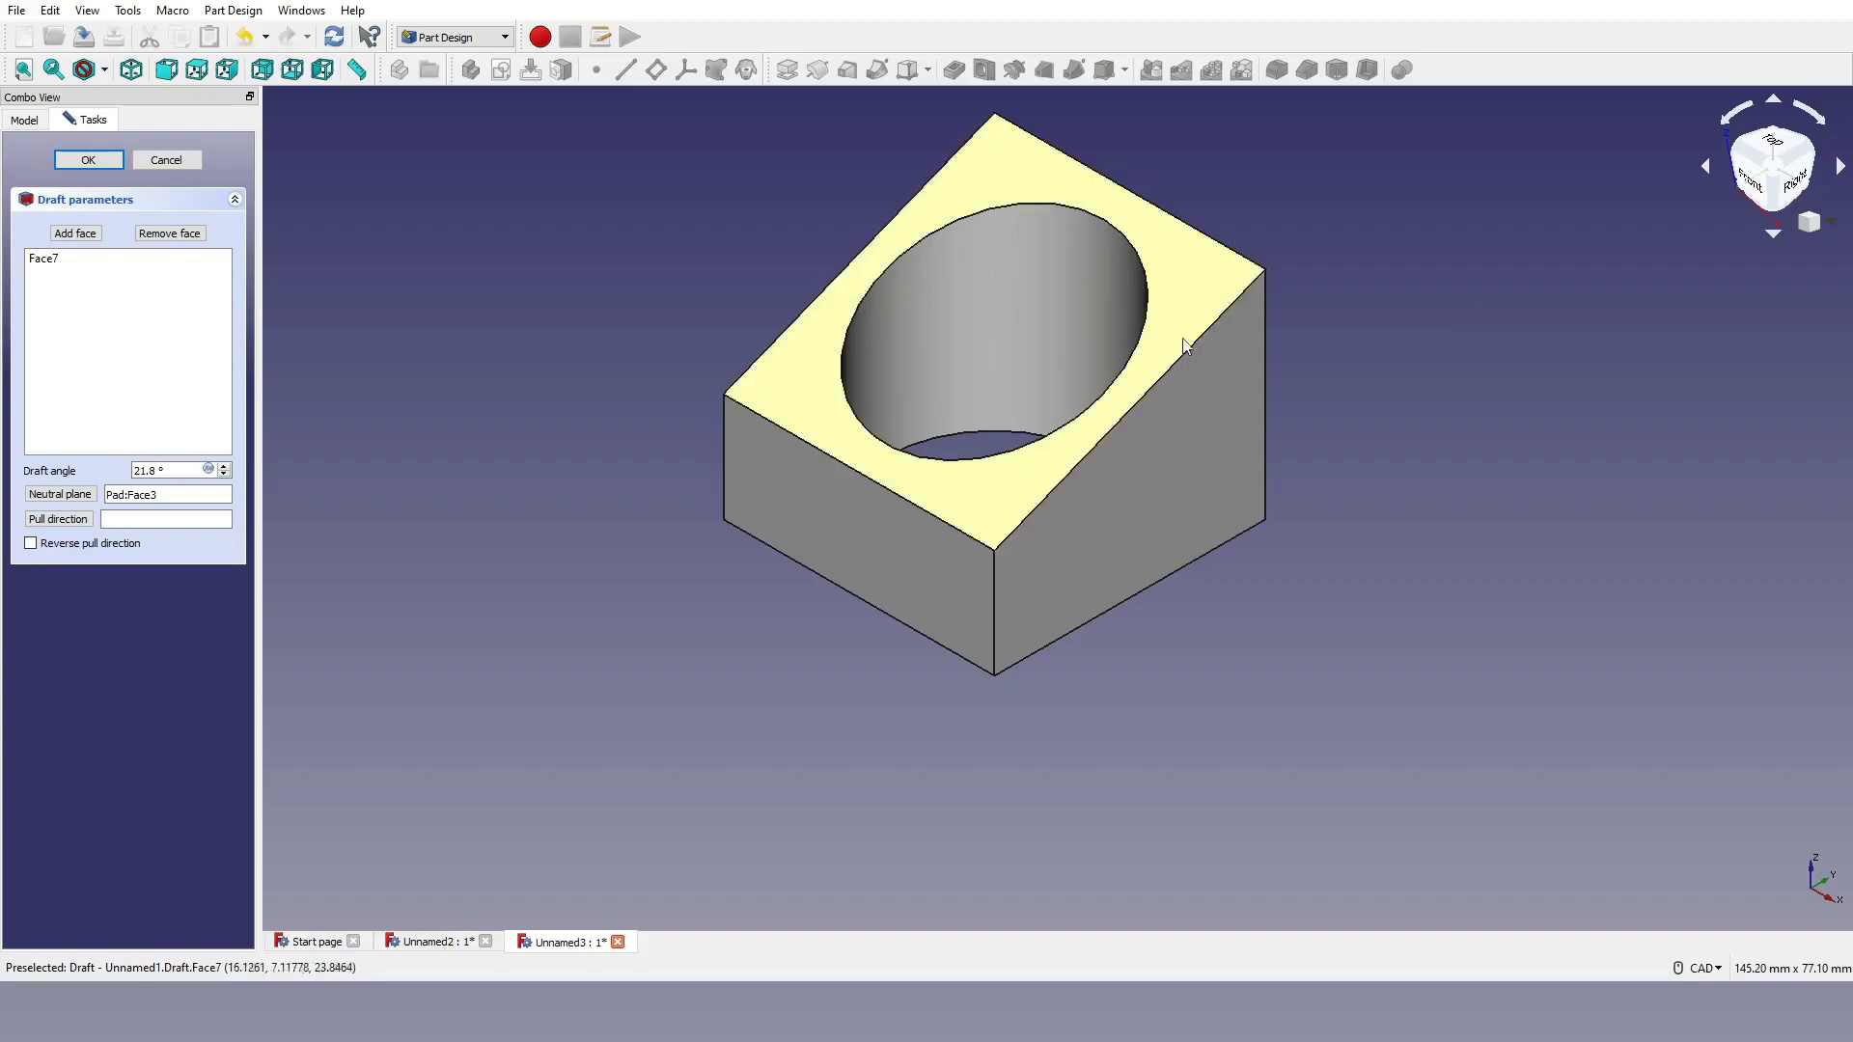
middle_click_drag(1352, 277, 1318, 333)
scroll(1216, 428, "down", 2)
middle_click_drag(1191, 429, 1148, 422)
scroll(1105, 416, "up", 2)
left_click(121, 164)
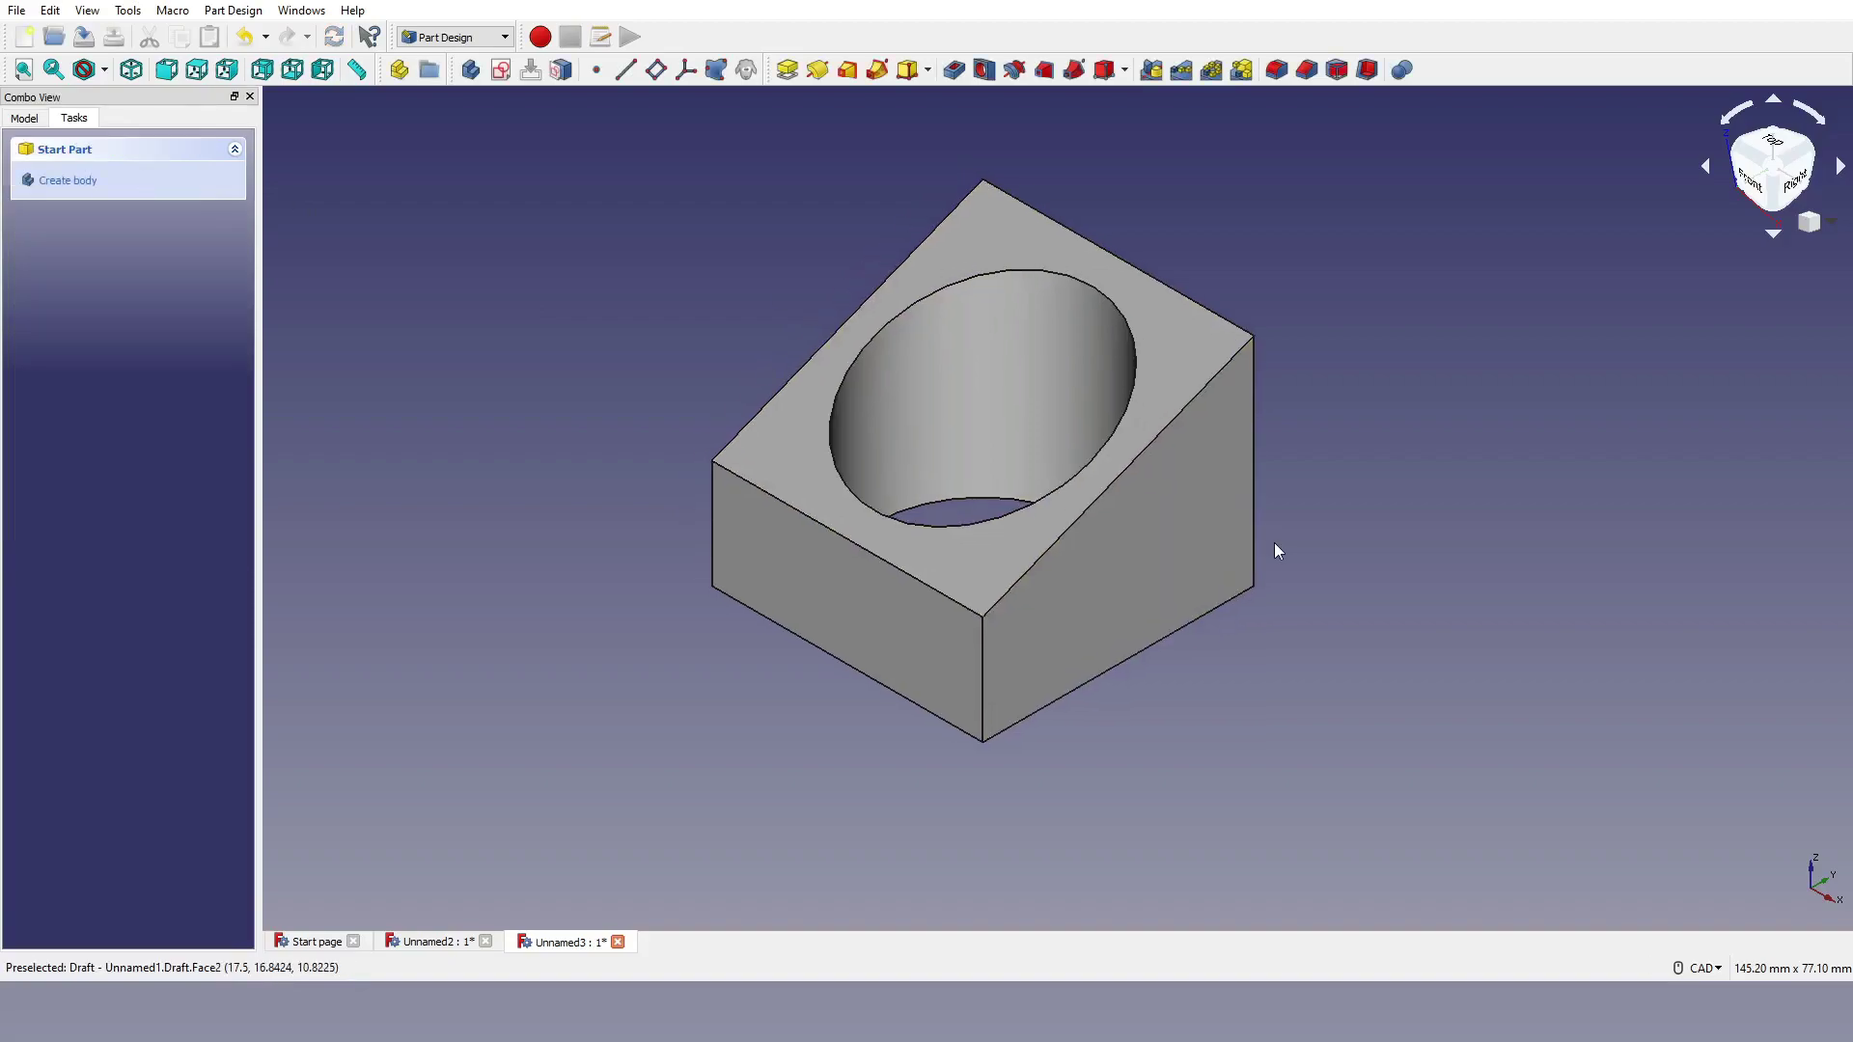
Step: Start a new sketch on the flat bottom face of the drafted block
middle_click_drag(1069, 475, 1059, 434)
scroll(1059, 434, "down", 4)
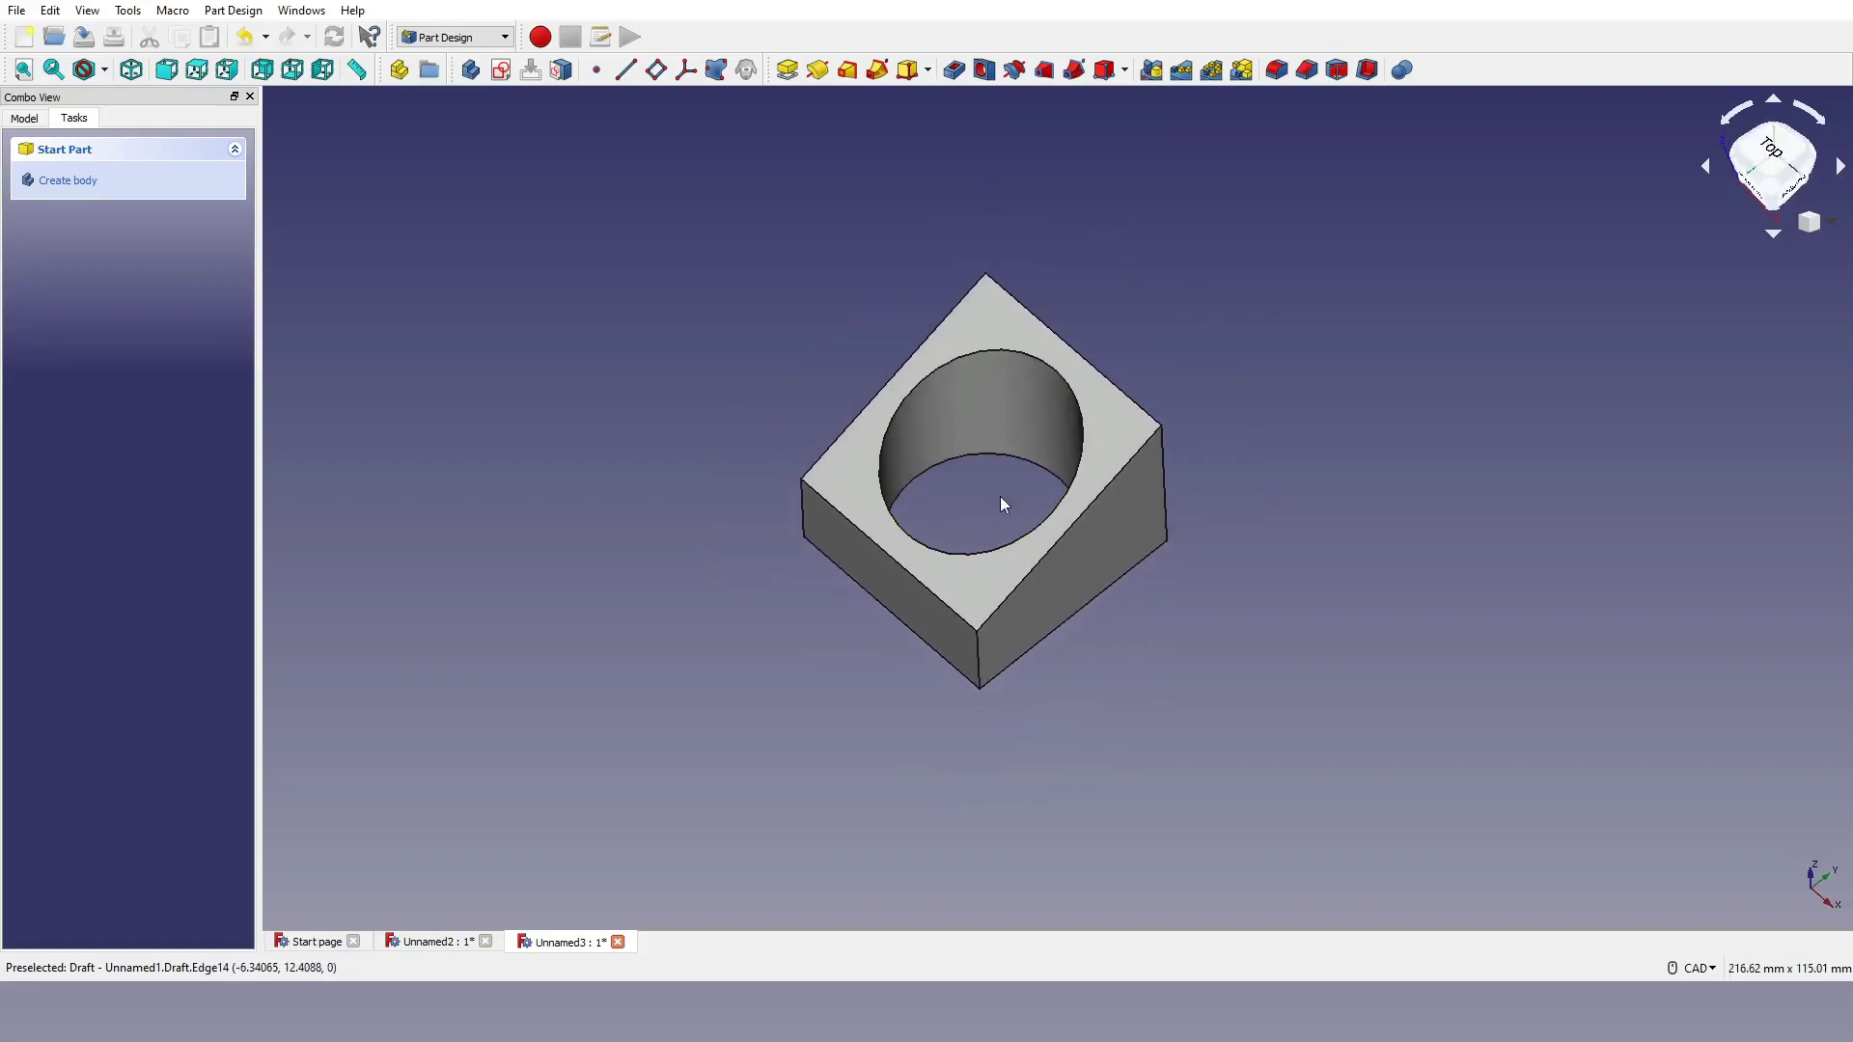
middle_click_drag(1118, 631, 1126, 583)
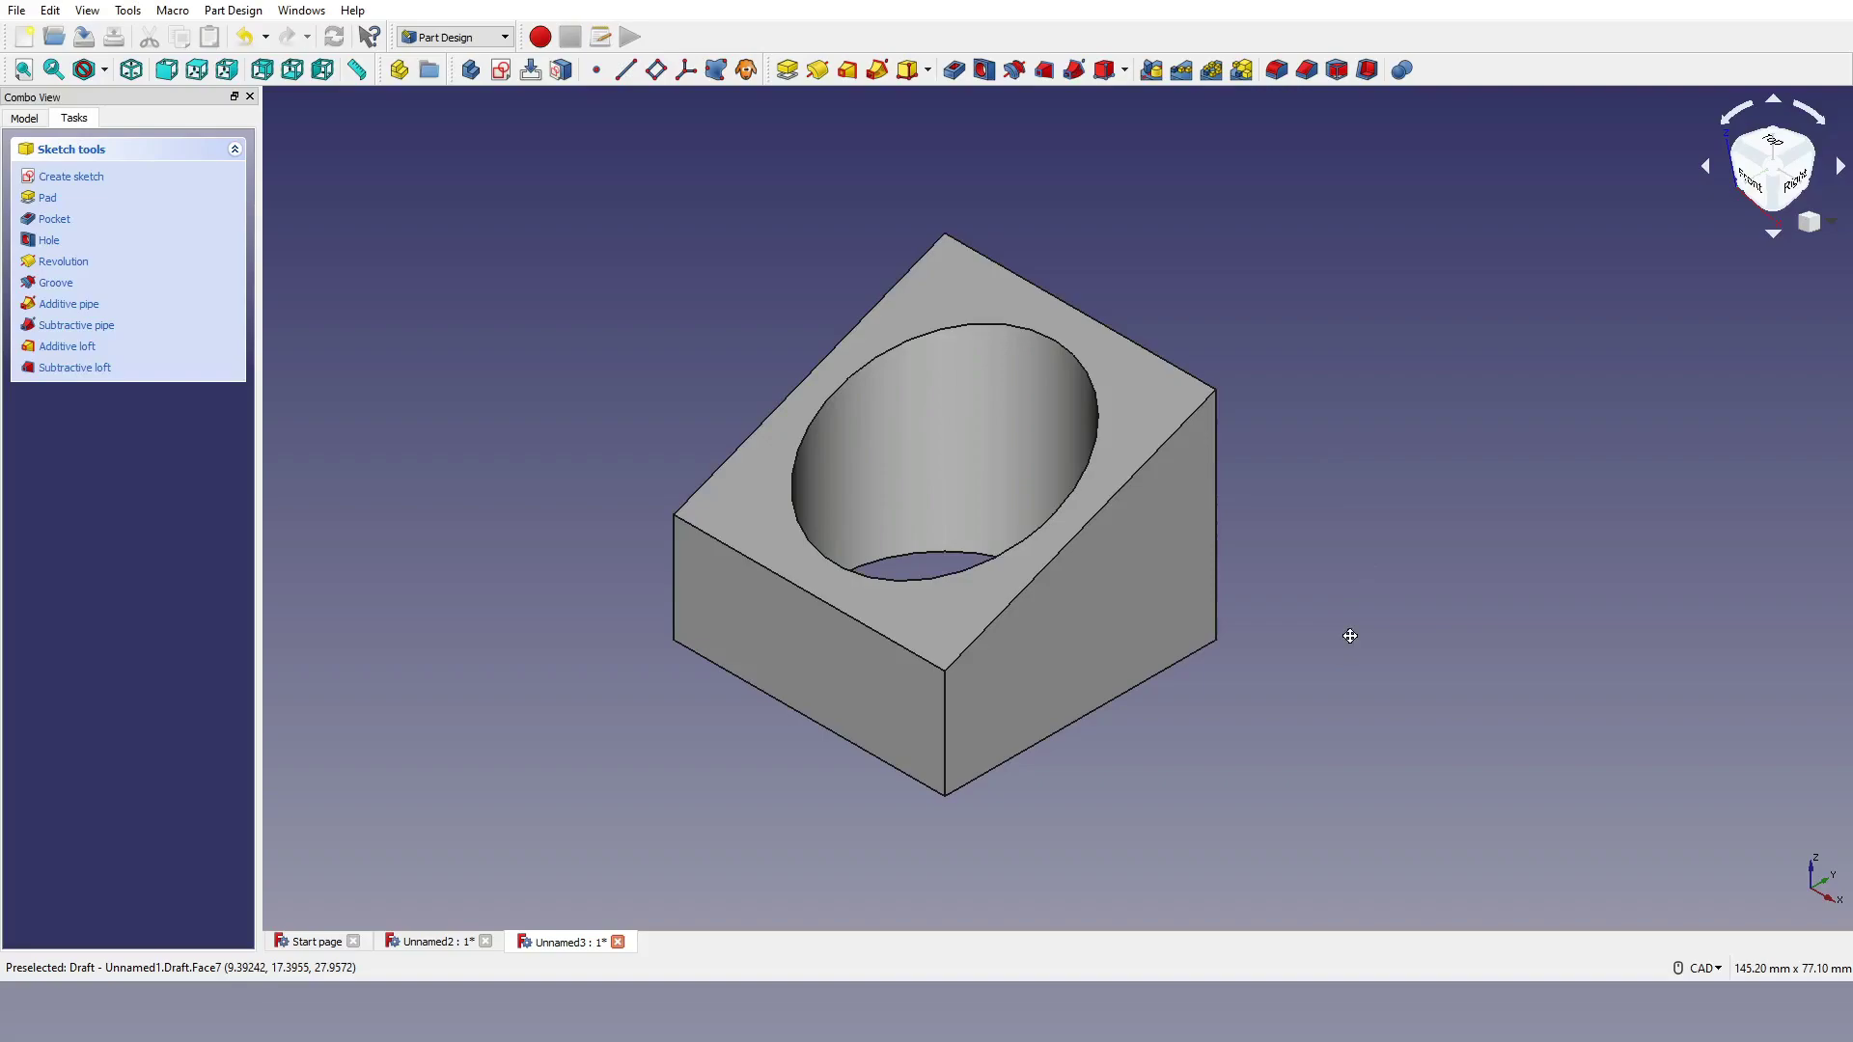
middle_click_drag(1350, 635, 1066, 315)
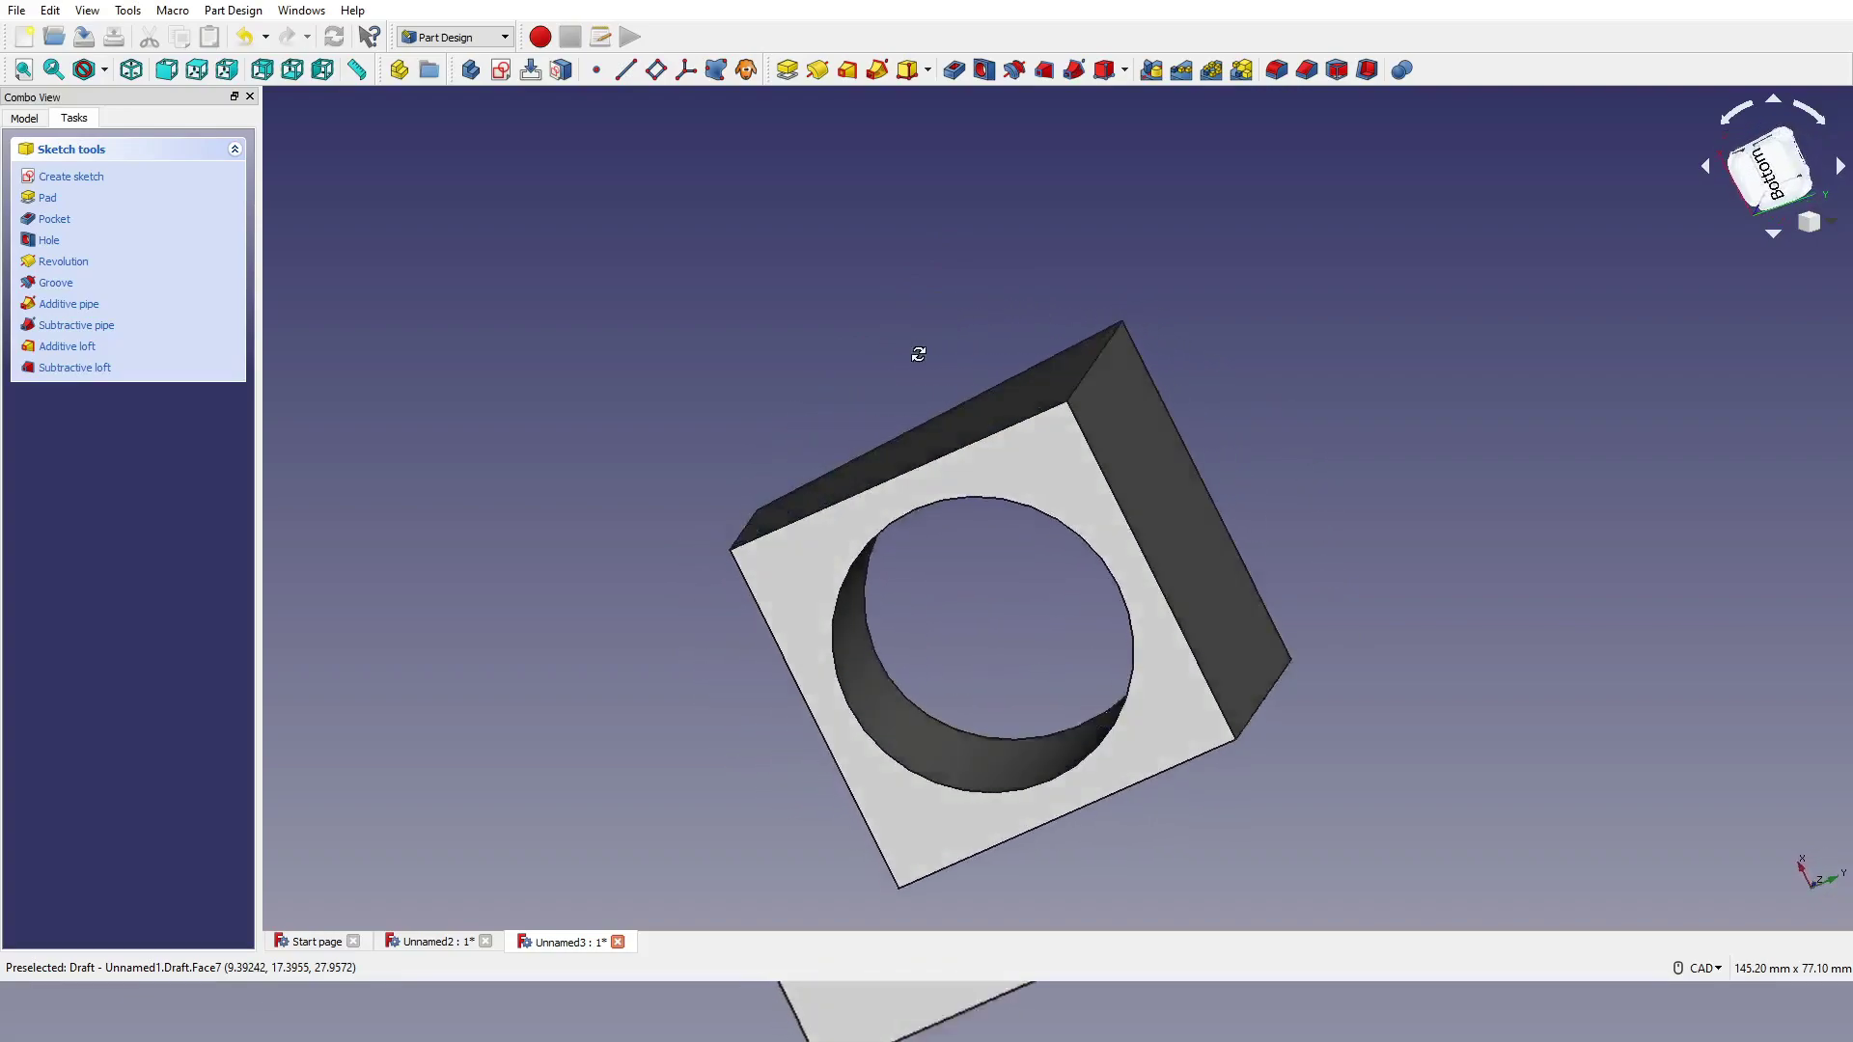
middle_click_drag(918, 354, 1004, 359)
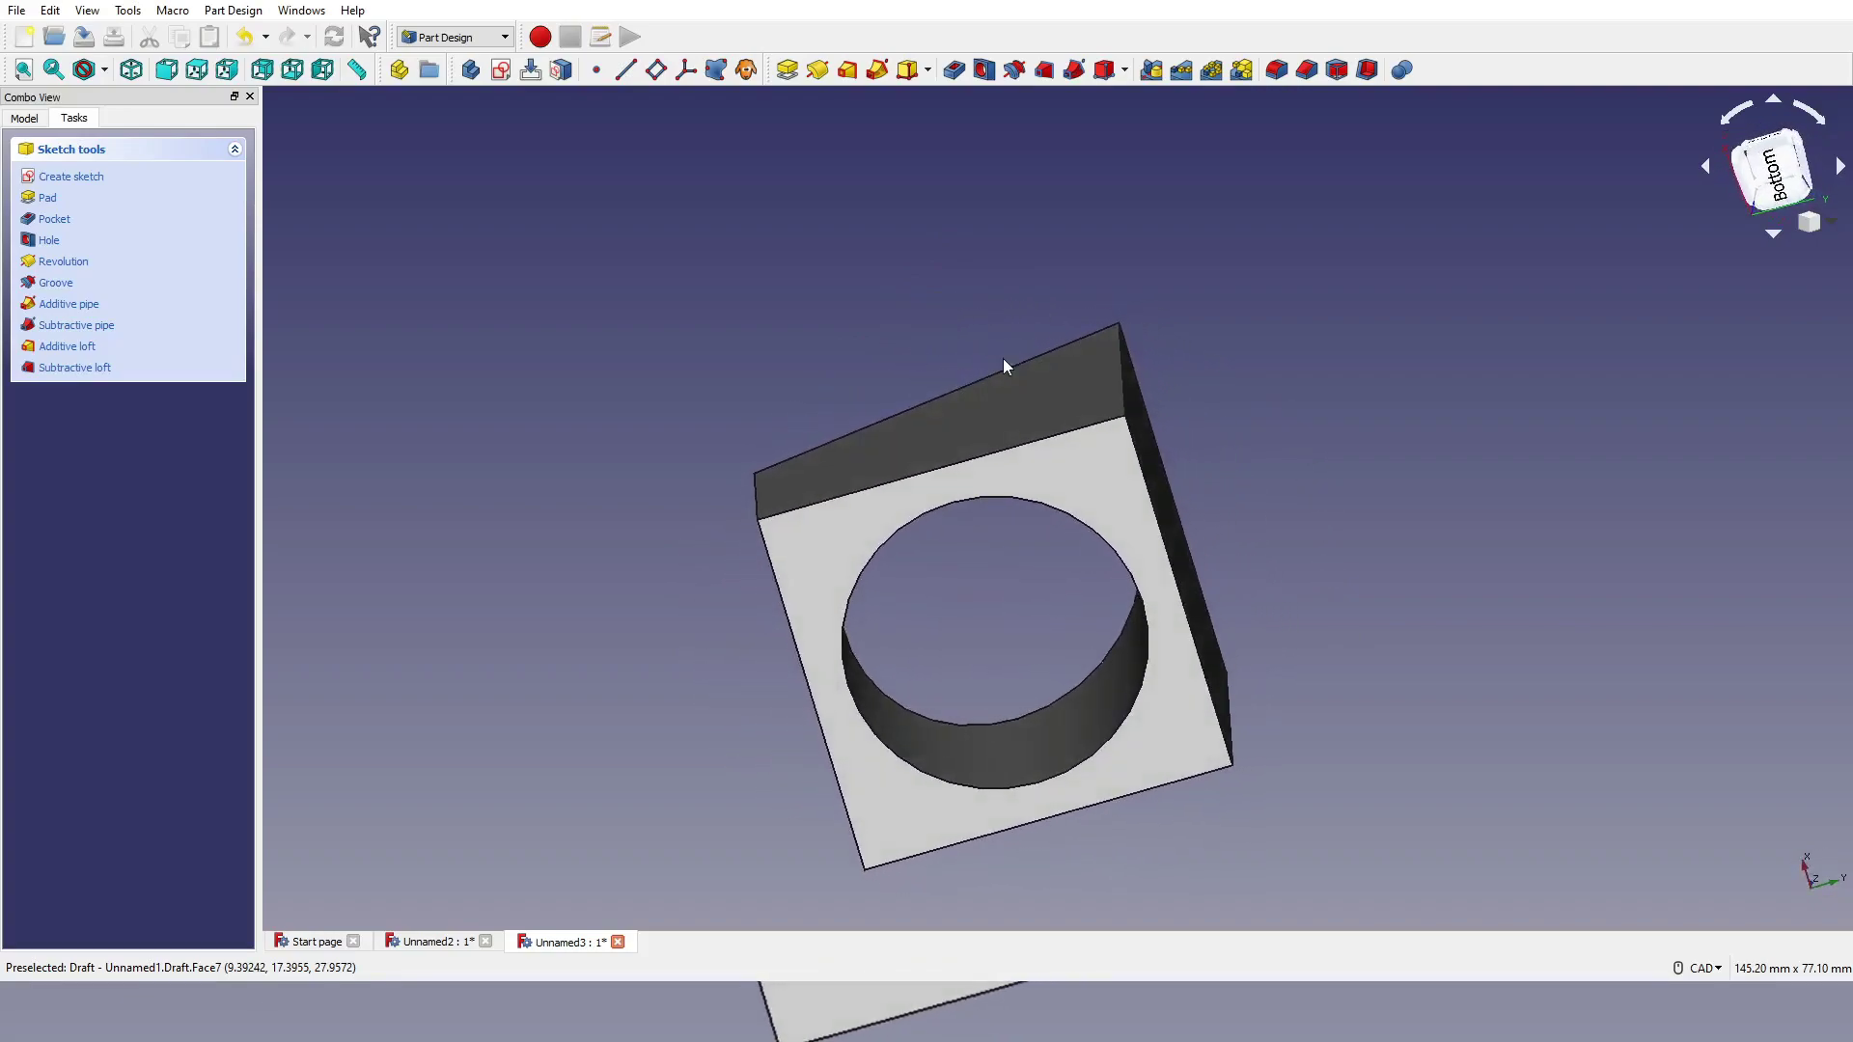
left_click(1101, 476)
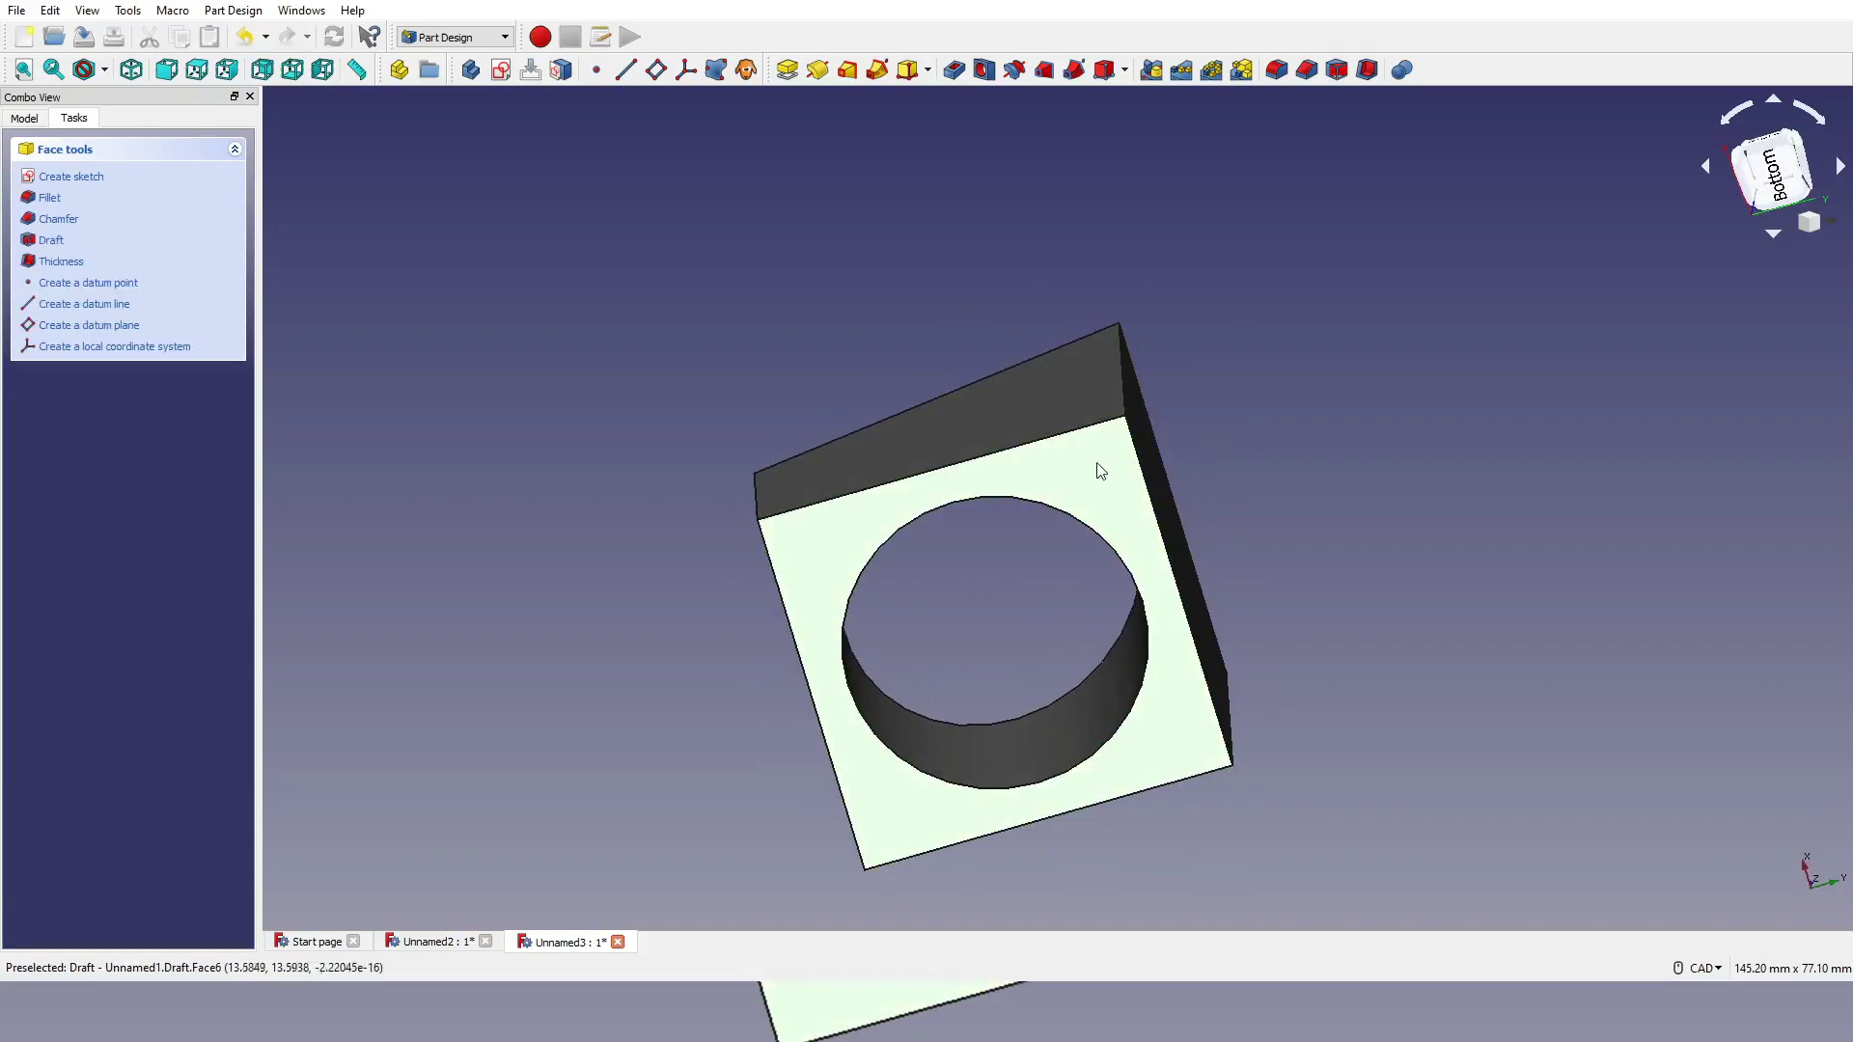
left_click(504, 75)
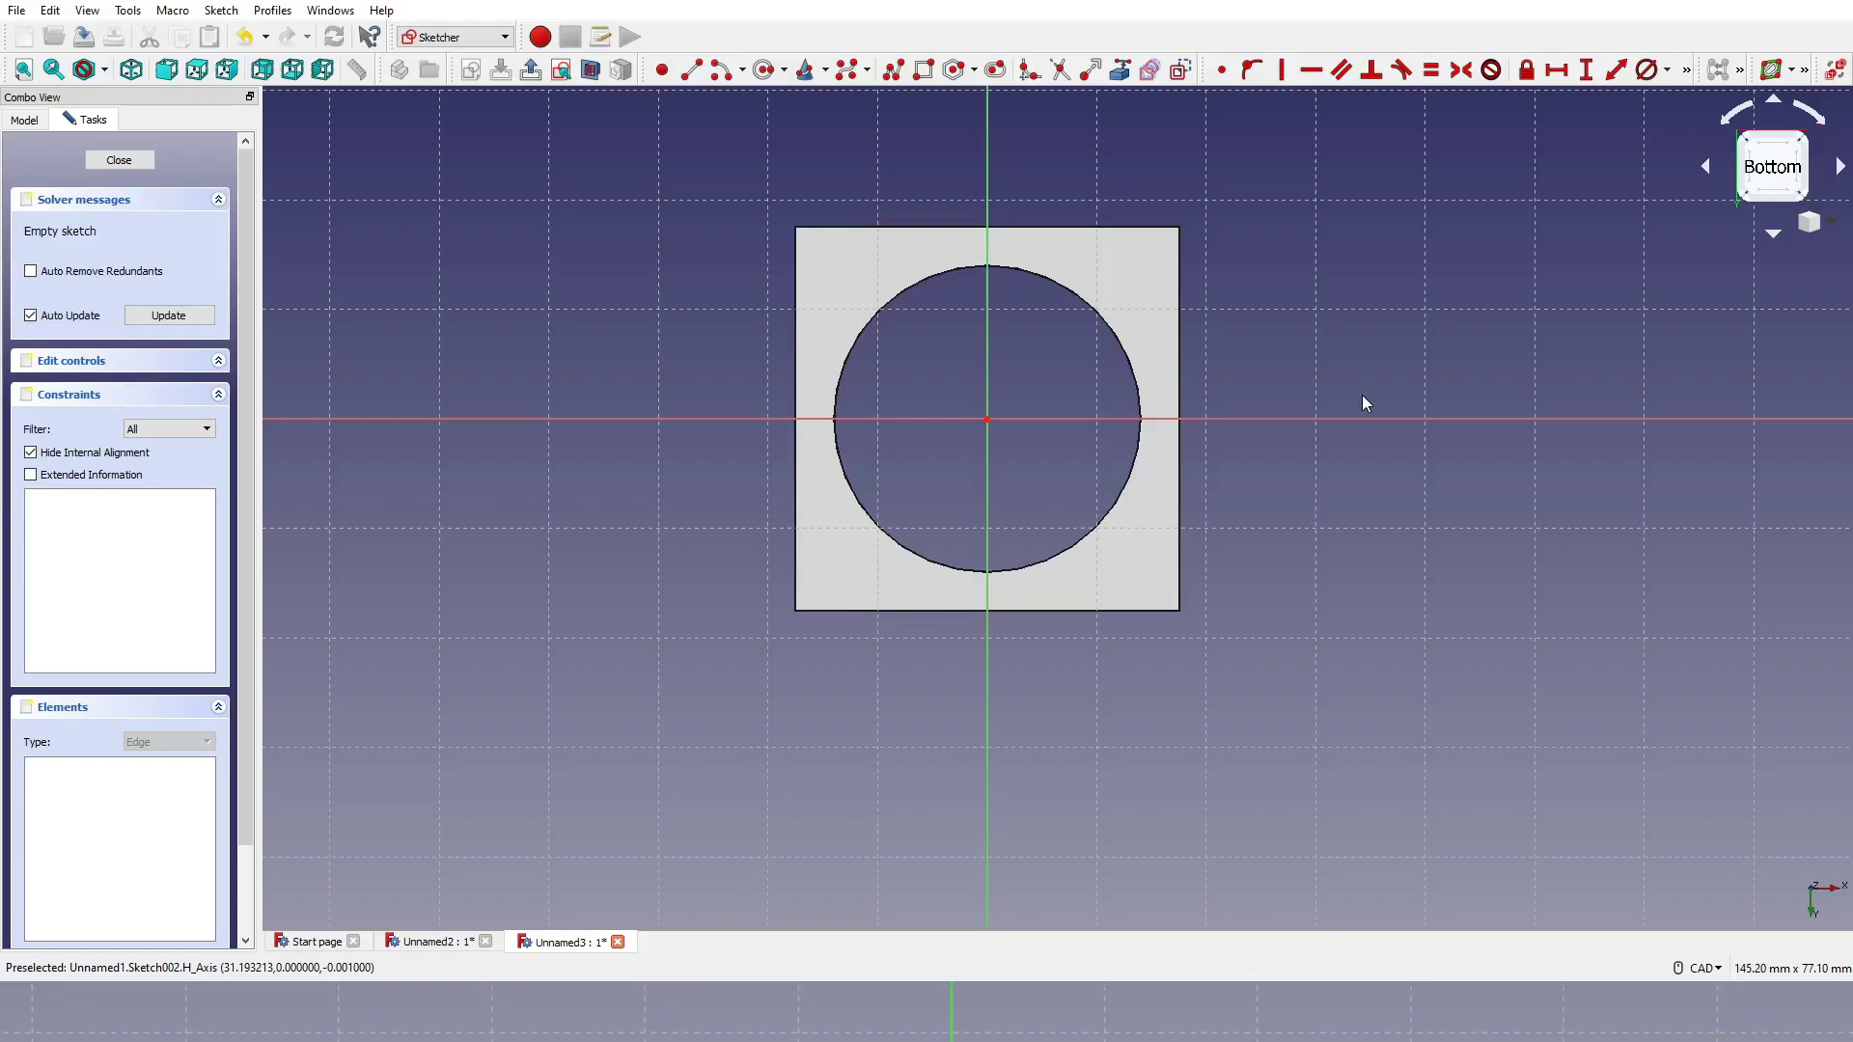
Step: Draw a circle about 4.7 mm in diameter in the face's upper-left corner, outside the large hole
left_click(764, 76)
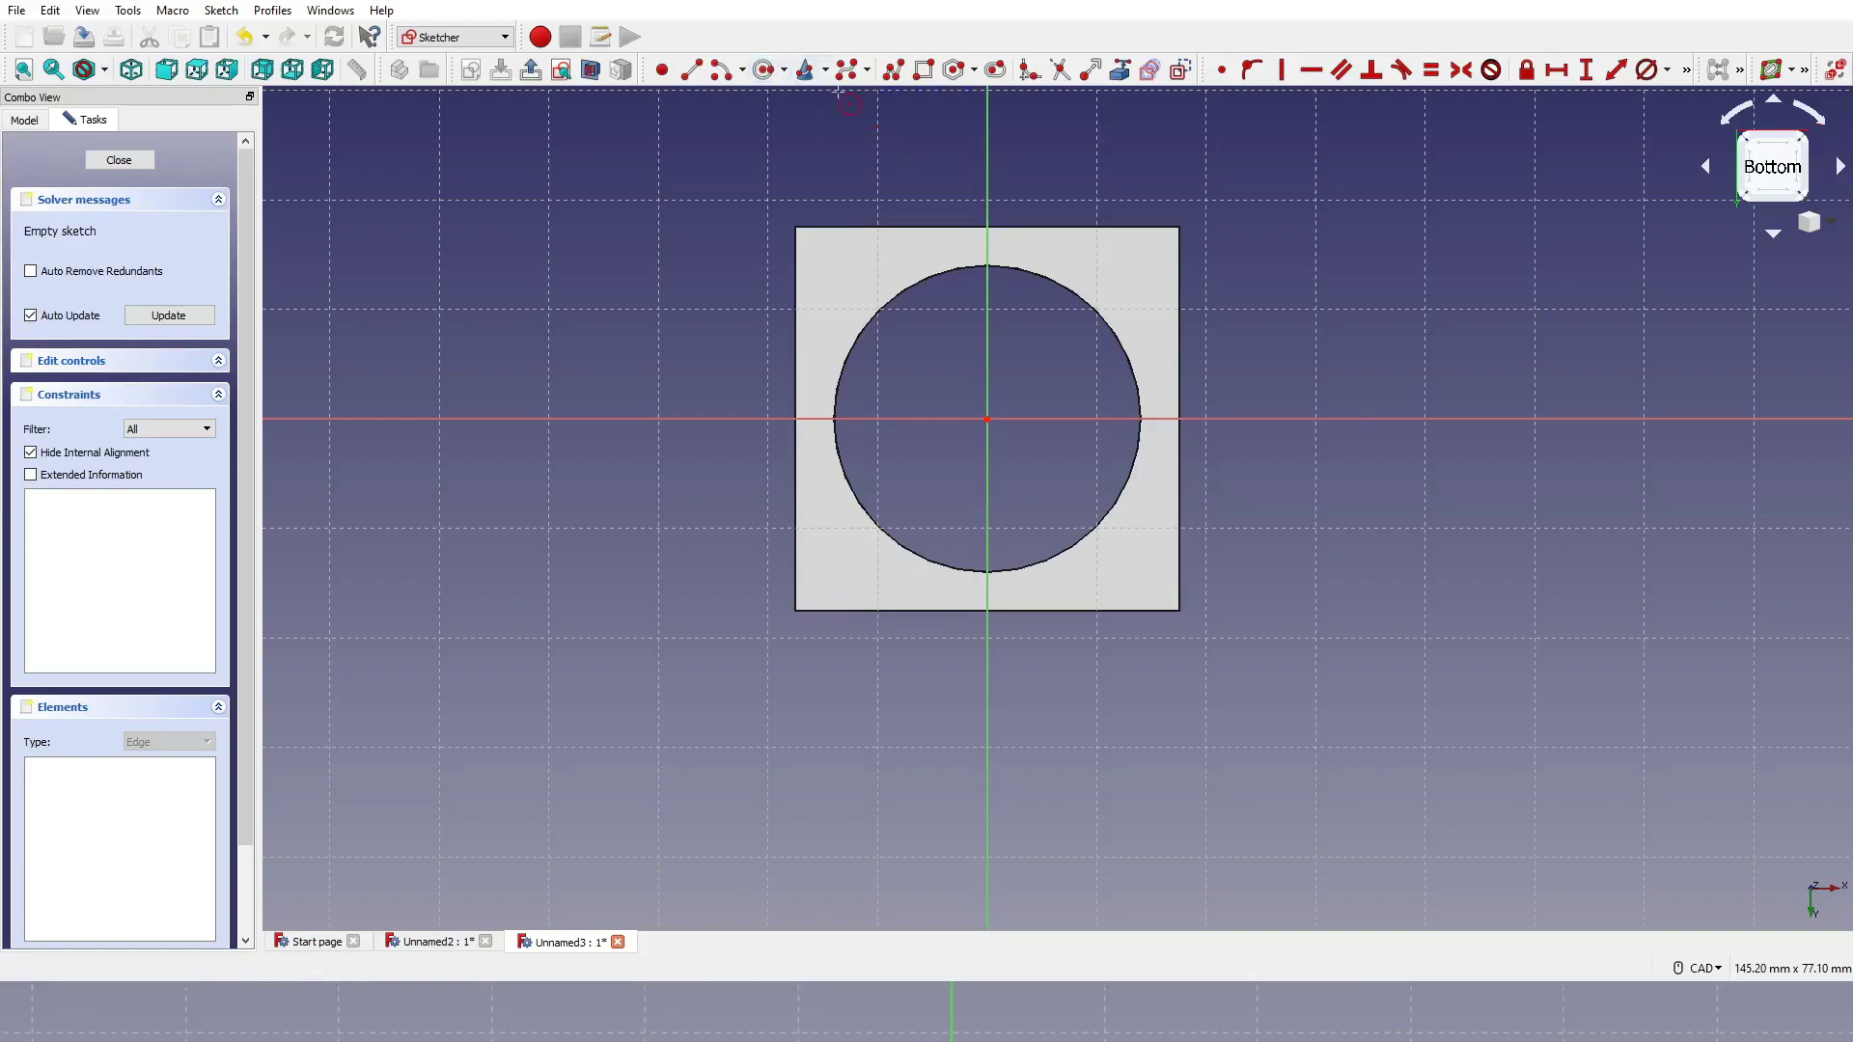
left_click(840, 280)
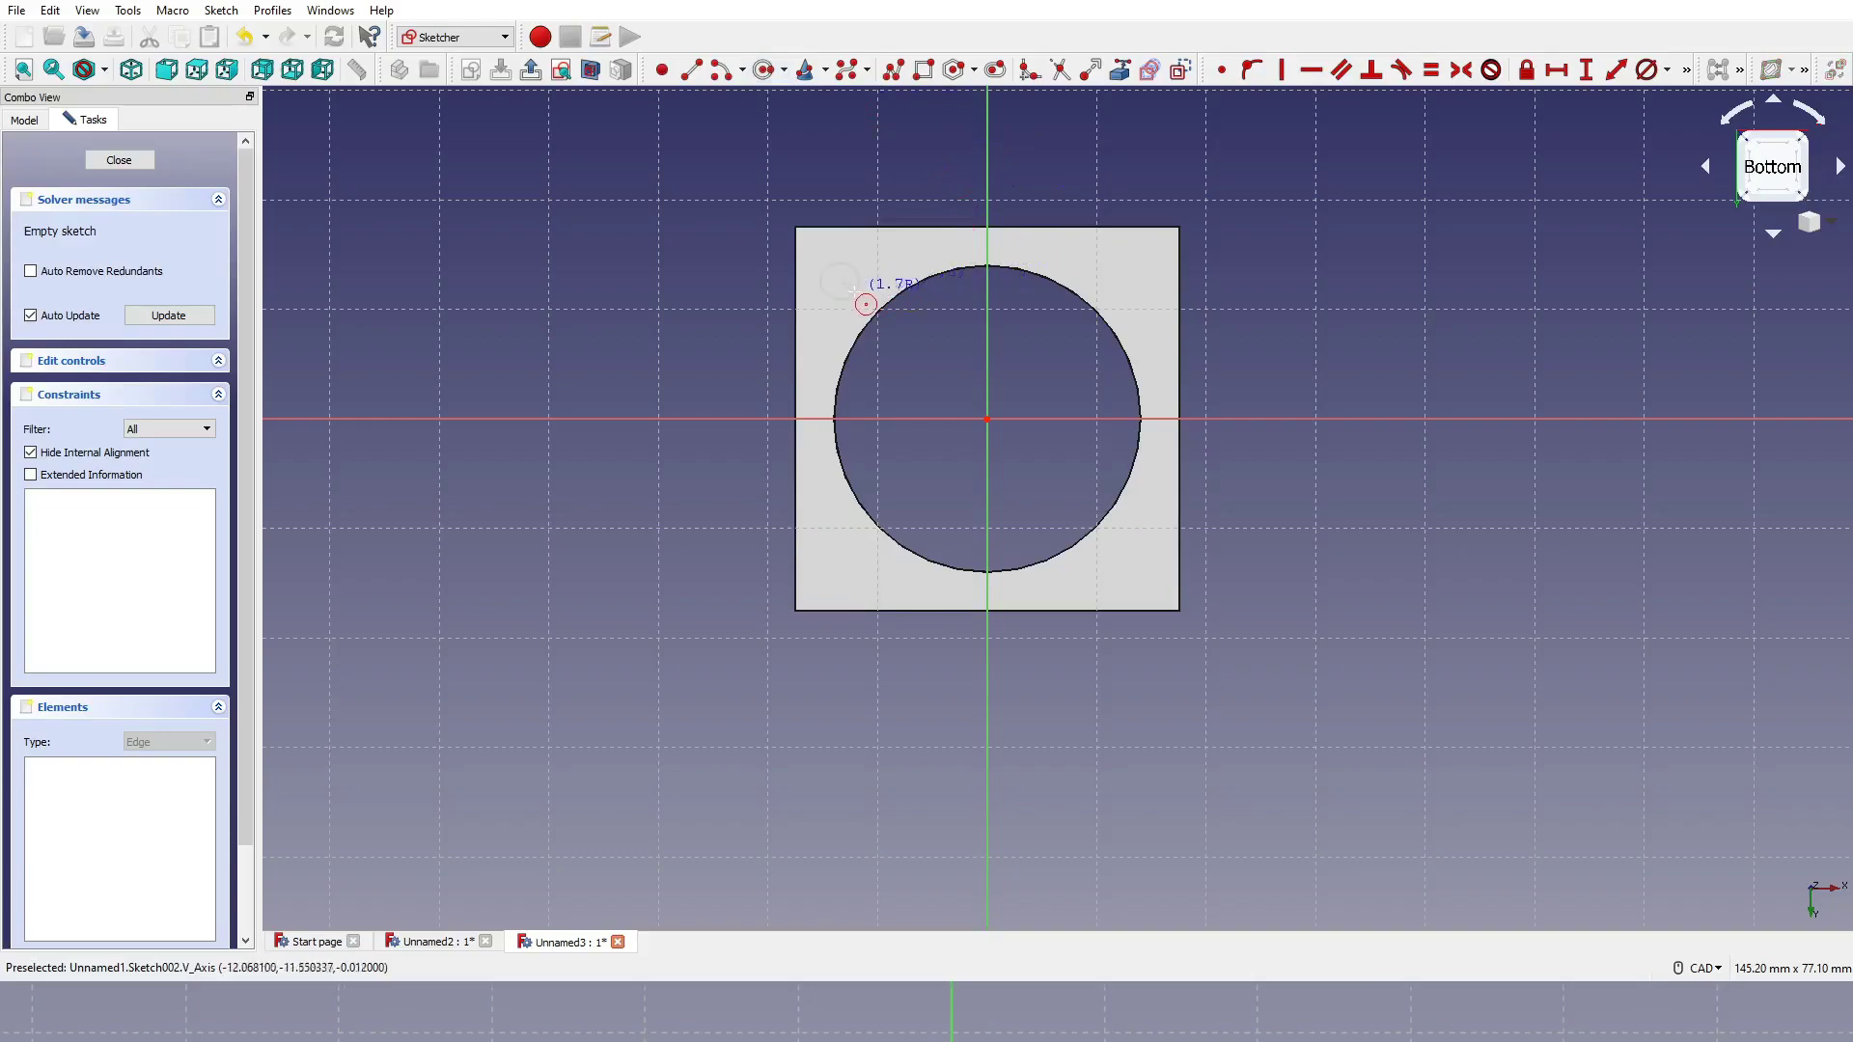
left_click(862, 295)
middle_click_drag(1154, 237, 1107, 328)
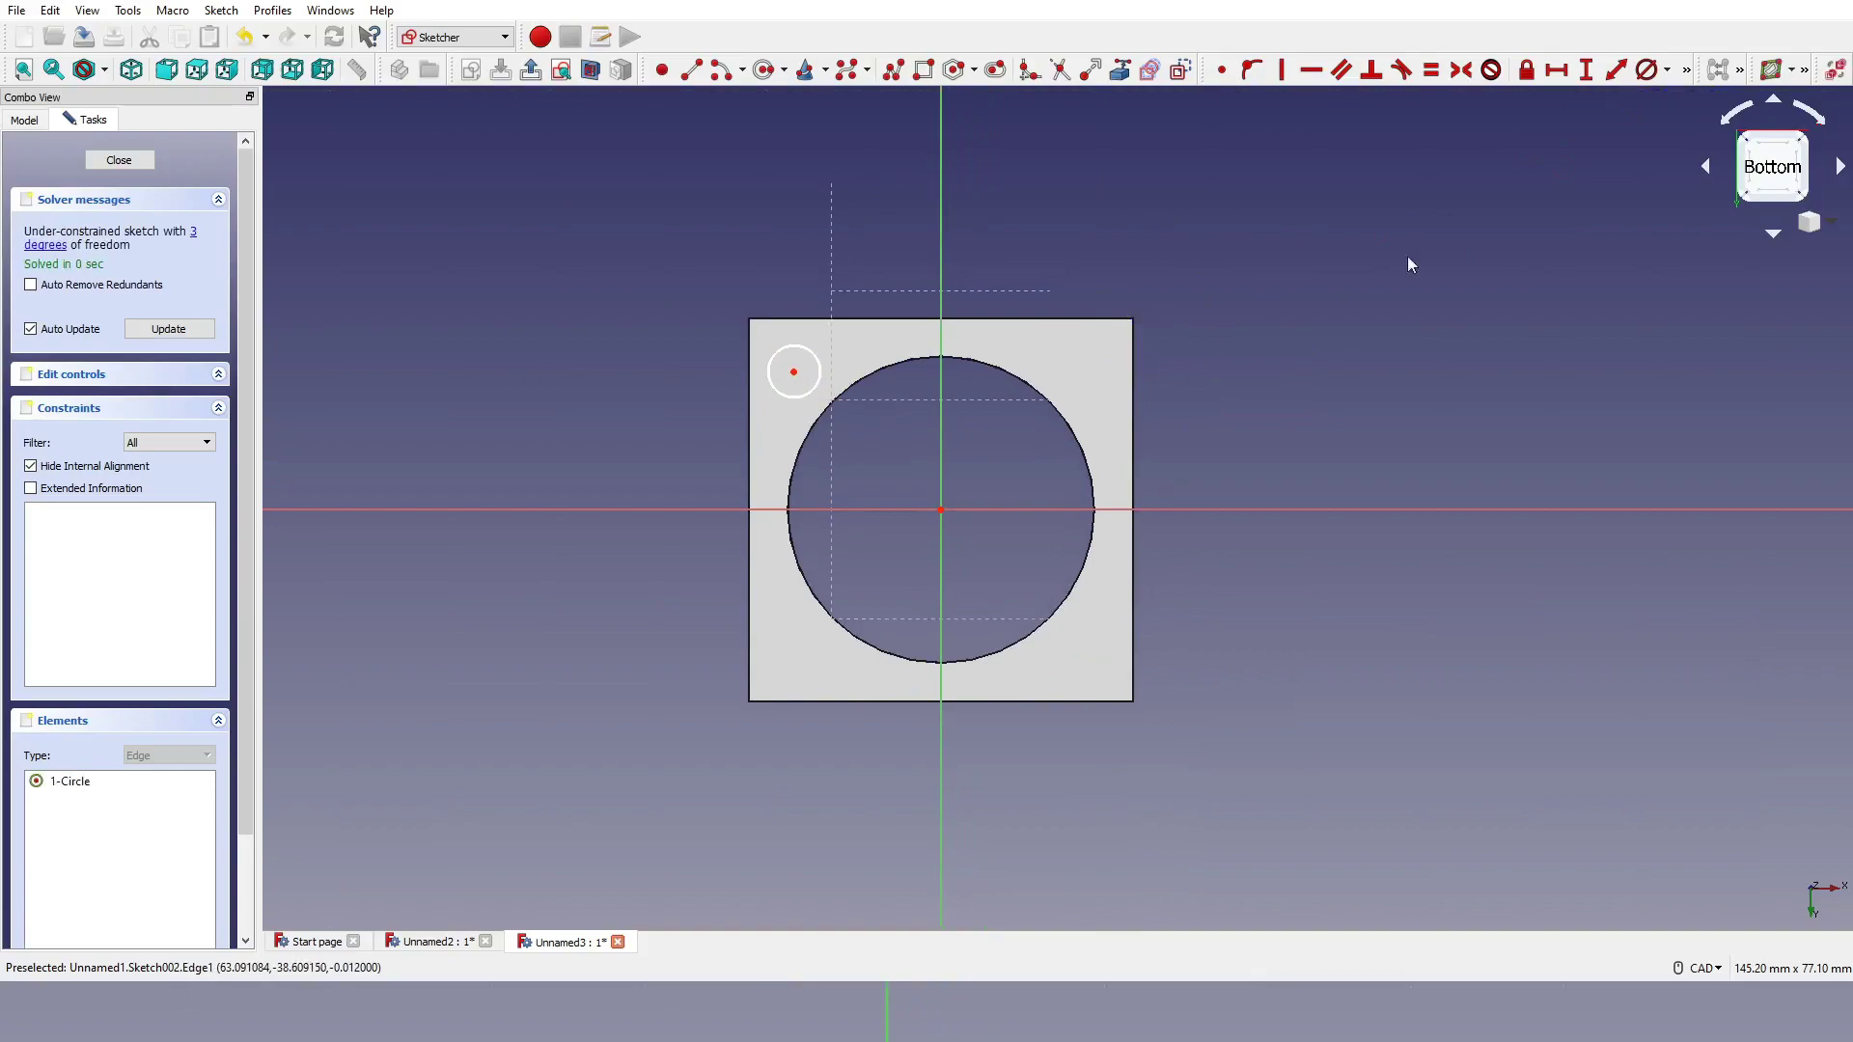
Step: Constrain the small corner circle's diameter to 4 mm
left_click(1645, 75)
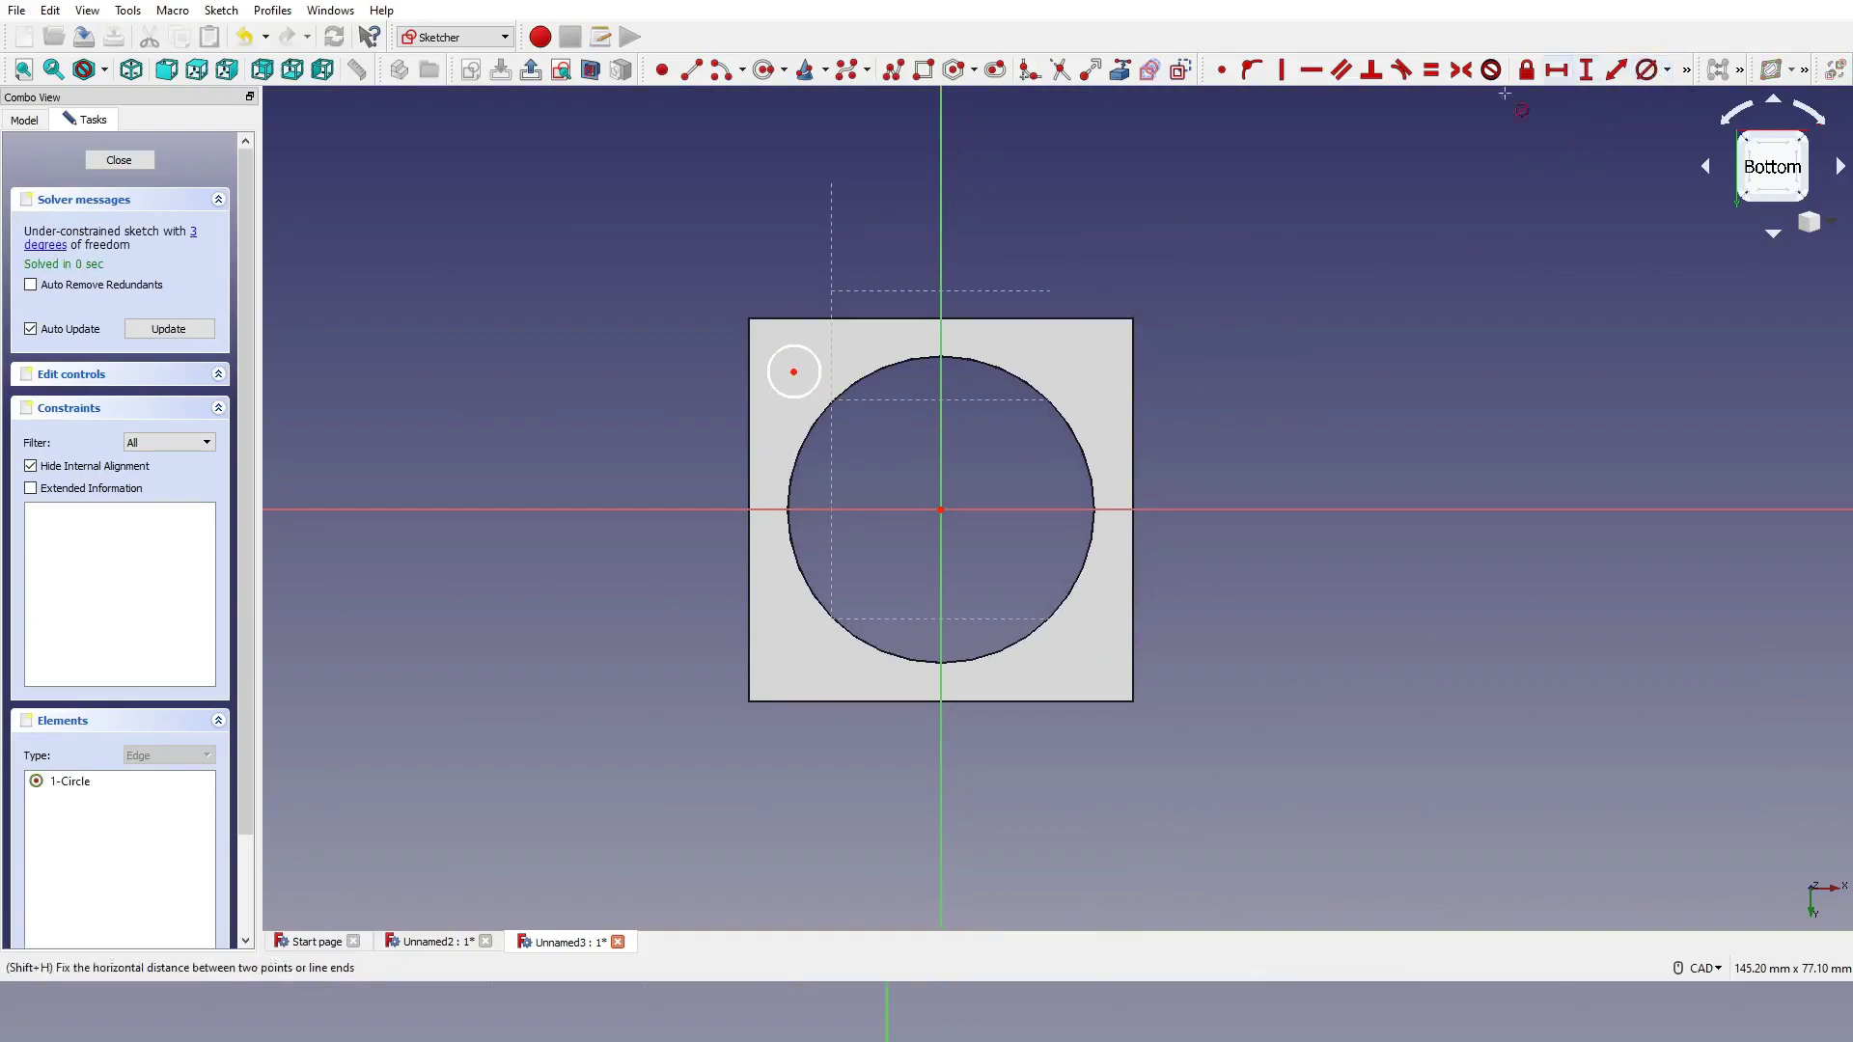
left_click(809, 356)
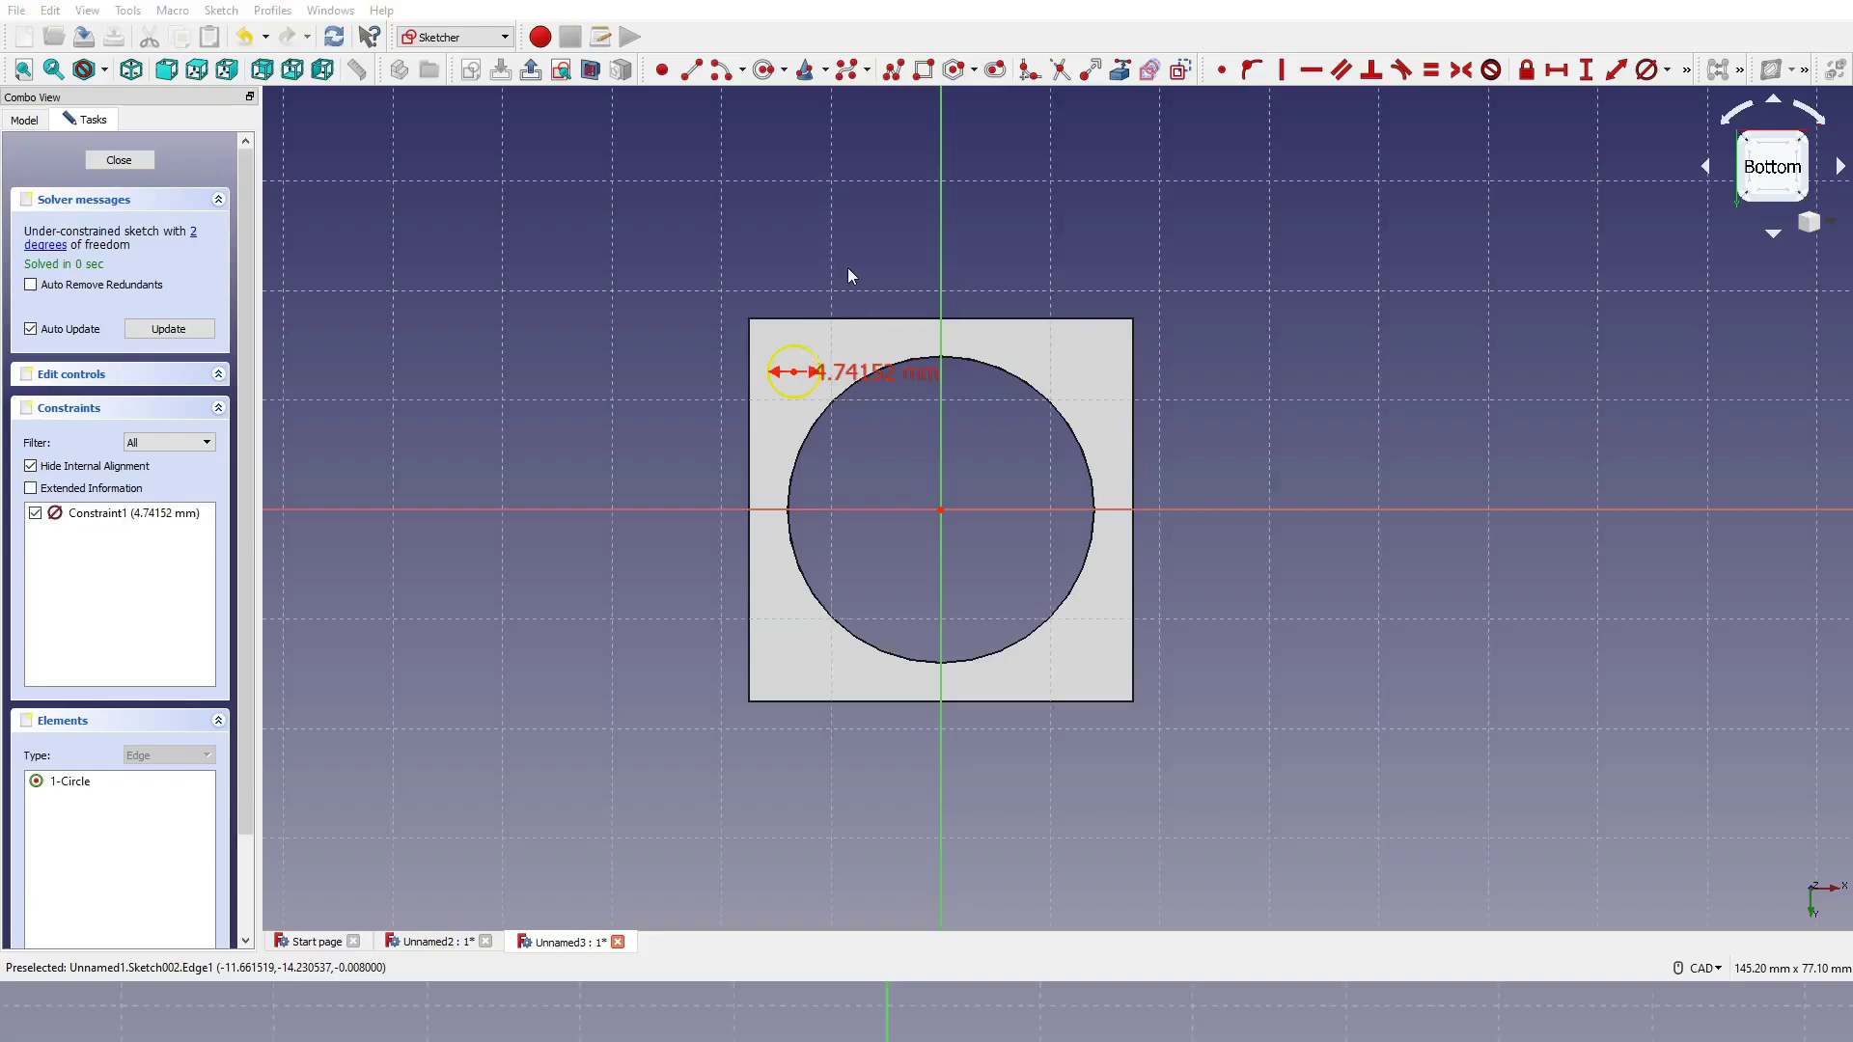
type("4")
key("Return")
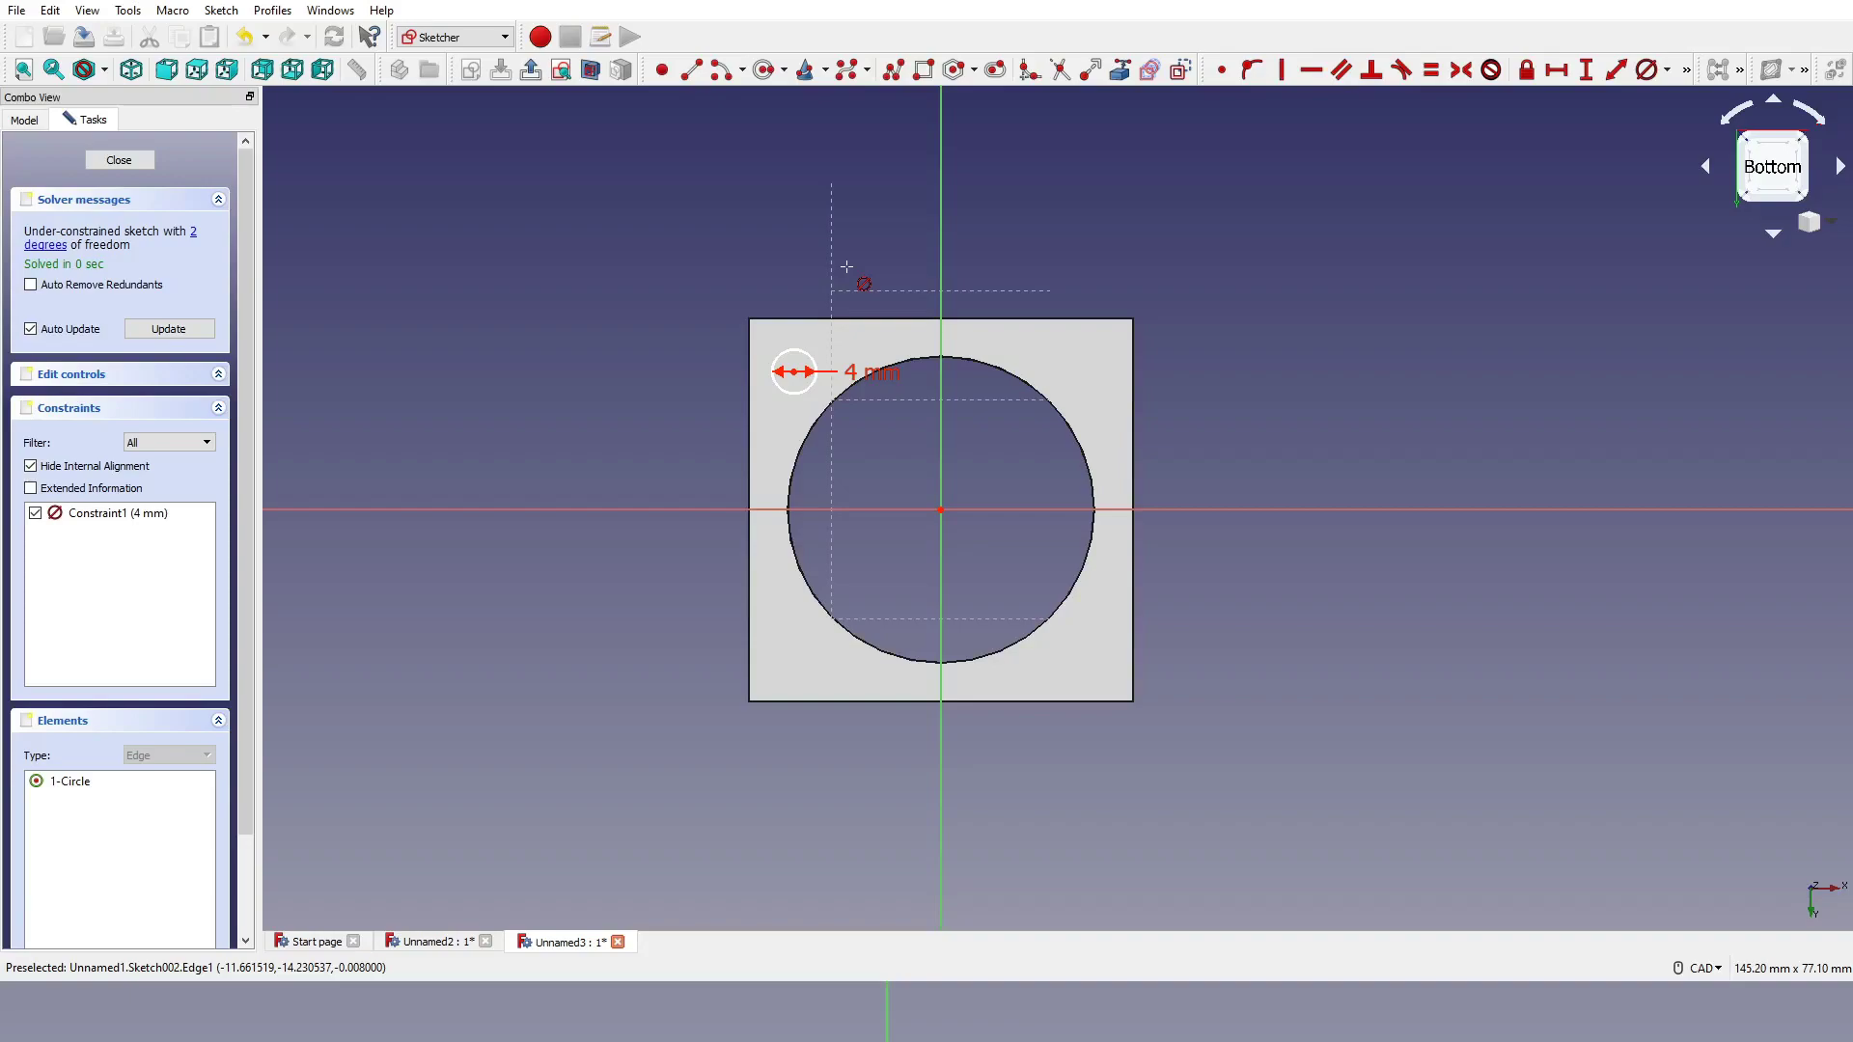
key("Escape")
Step: Constrain the horizontal distance between the origin and the small circle's centre to 12.73 mm
key("l")
left_click(941, 510)
left_click(793, 372)
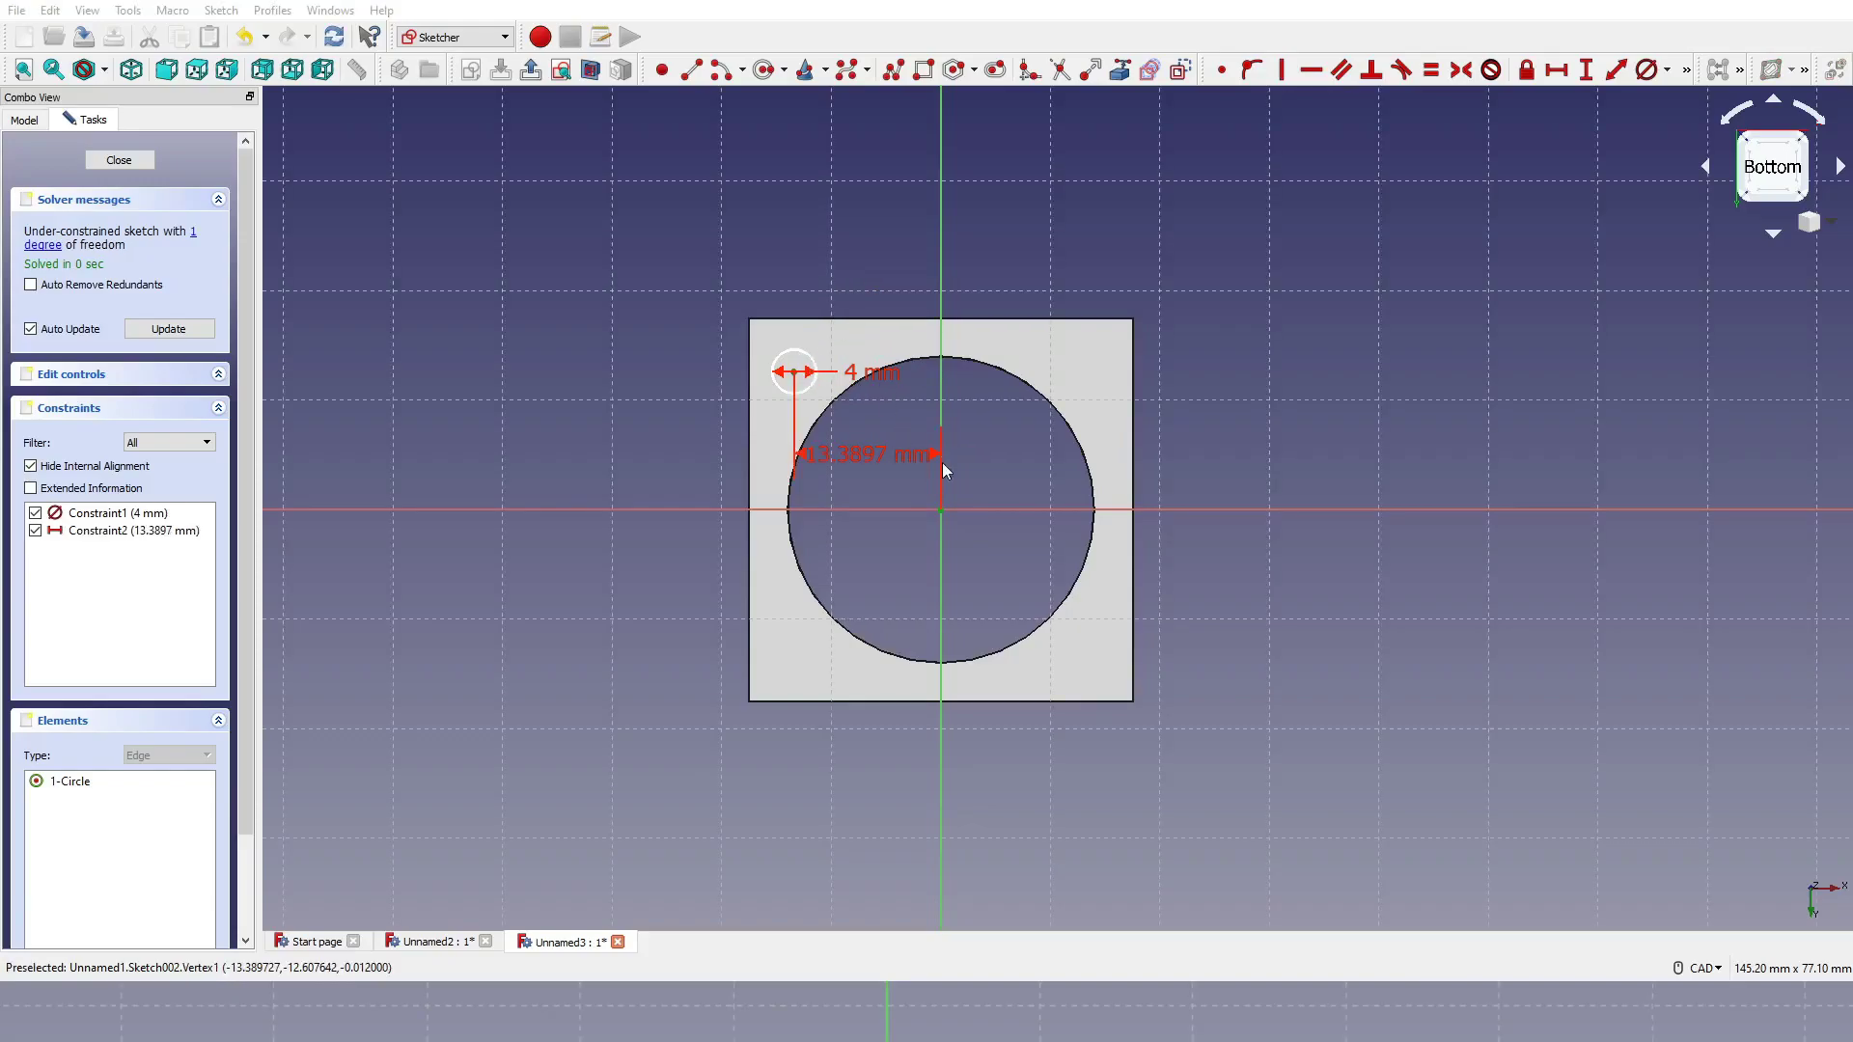
type("12.73")
key("Return")
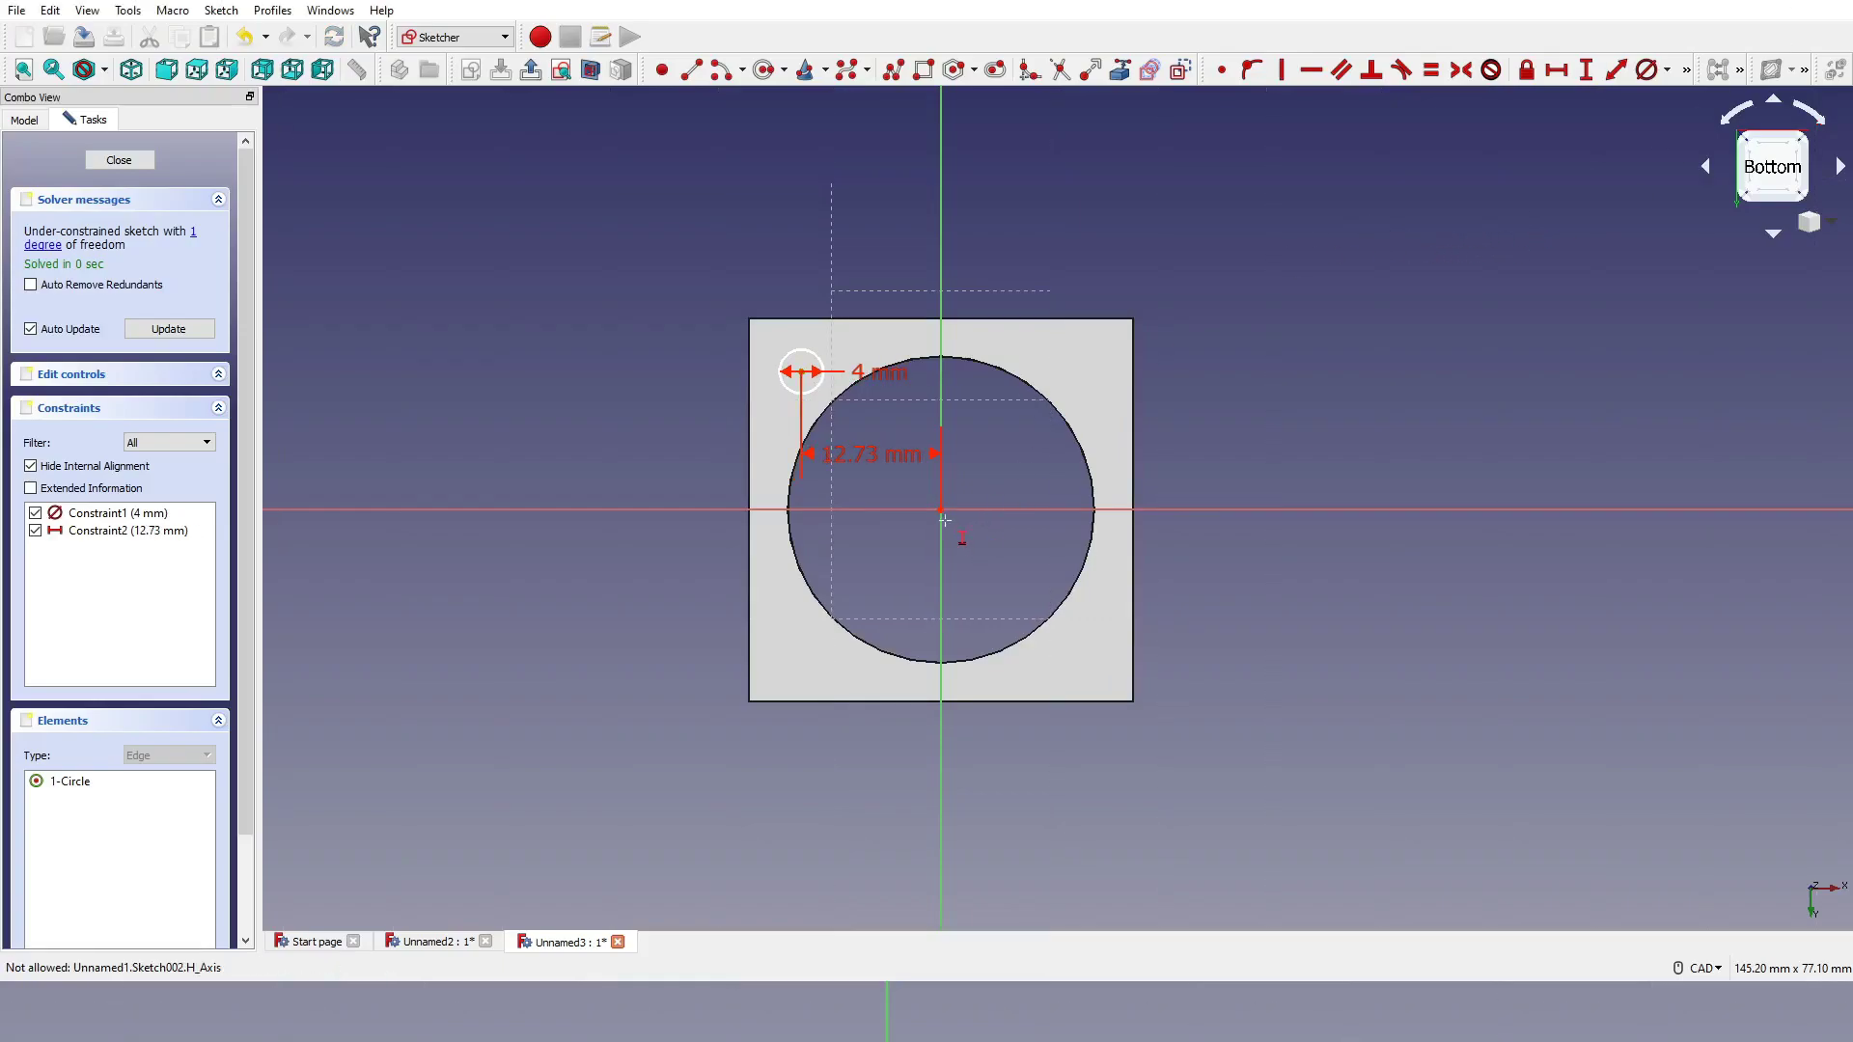
Step: Constrain the vertical distance between the origin and the small circle's centre to 12.73 mm, and close the sketch
left_click(801, 372)
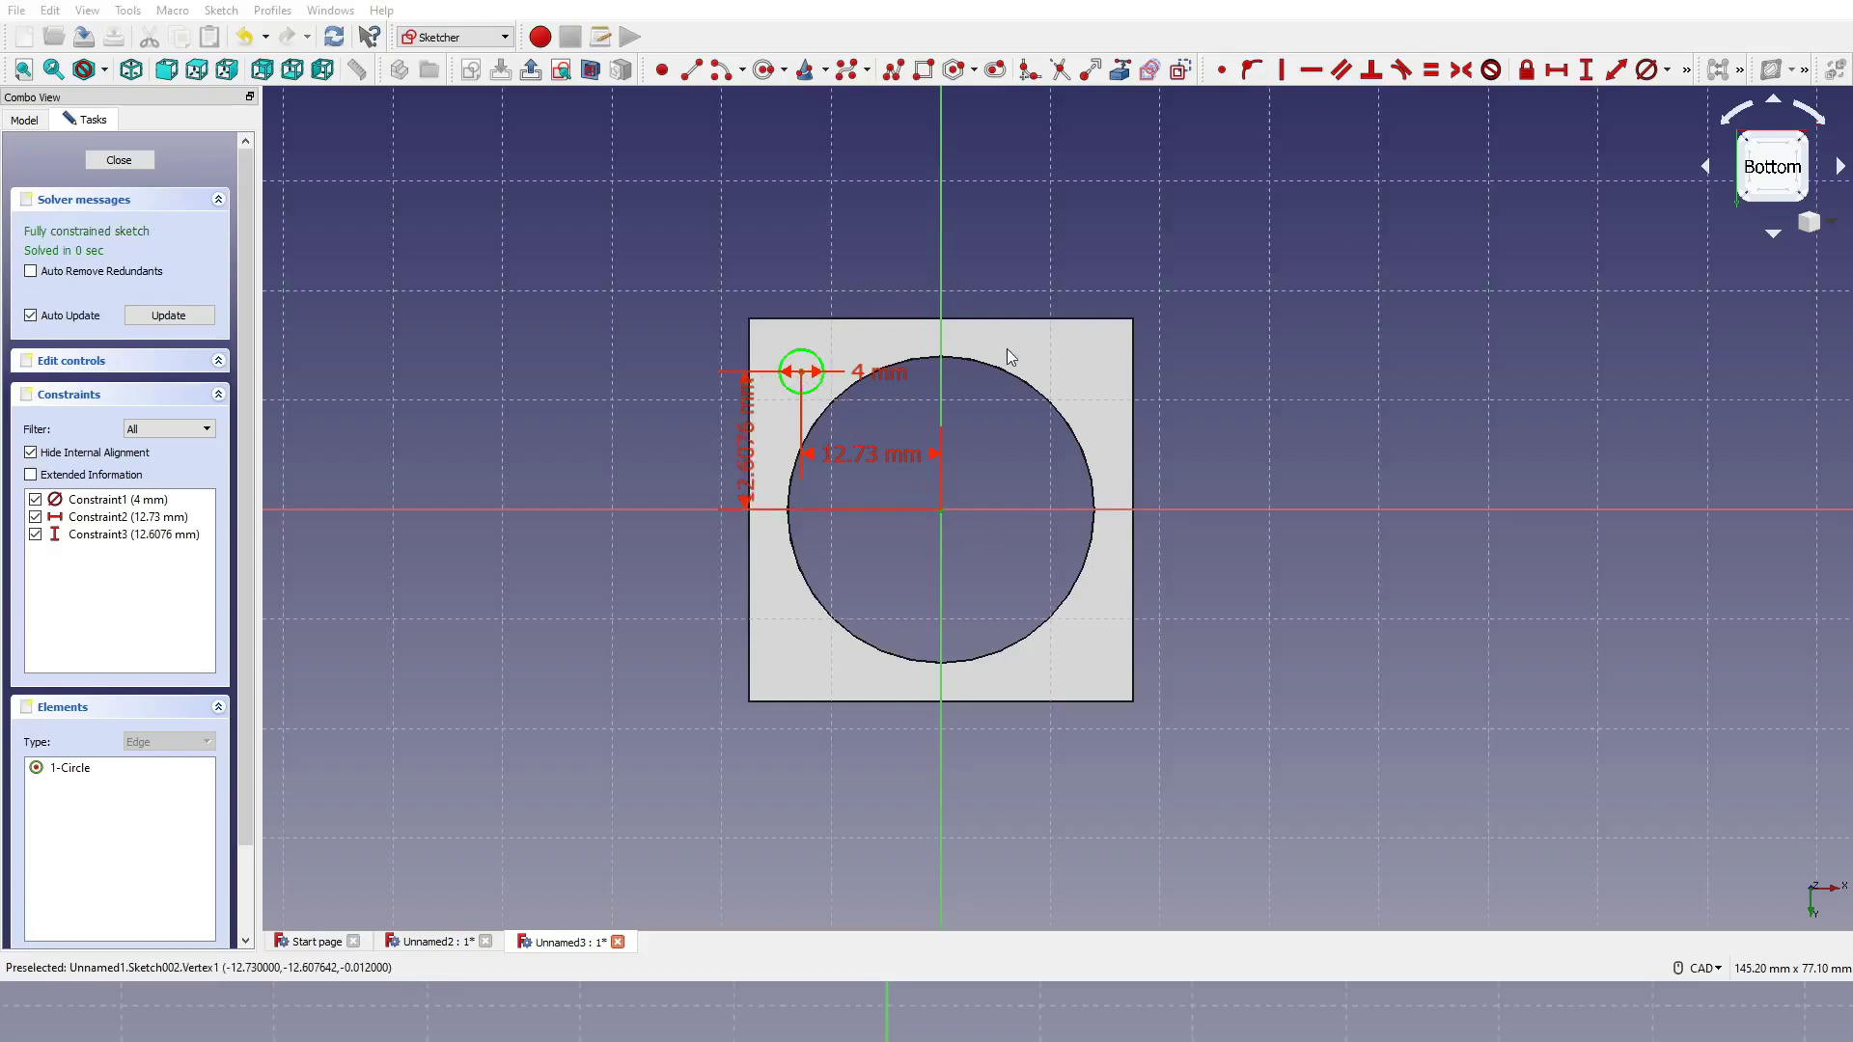
type("12.73")
key("Return")
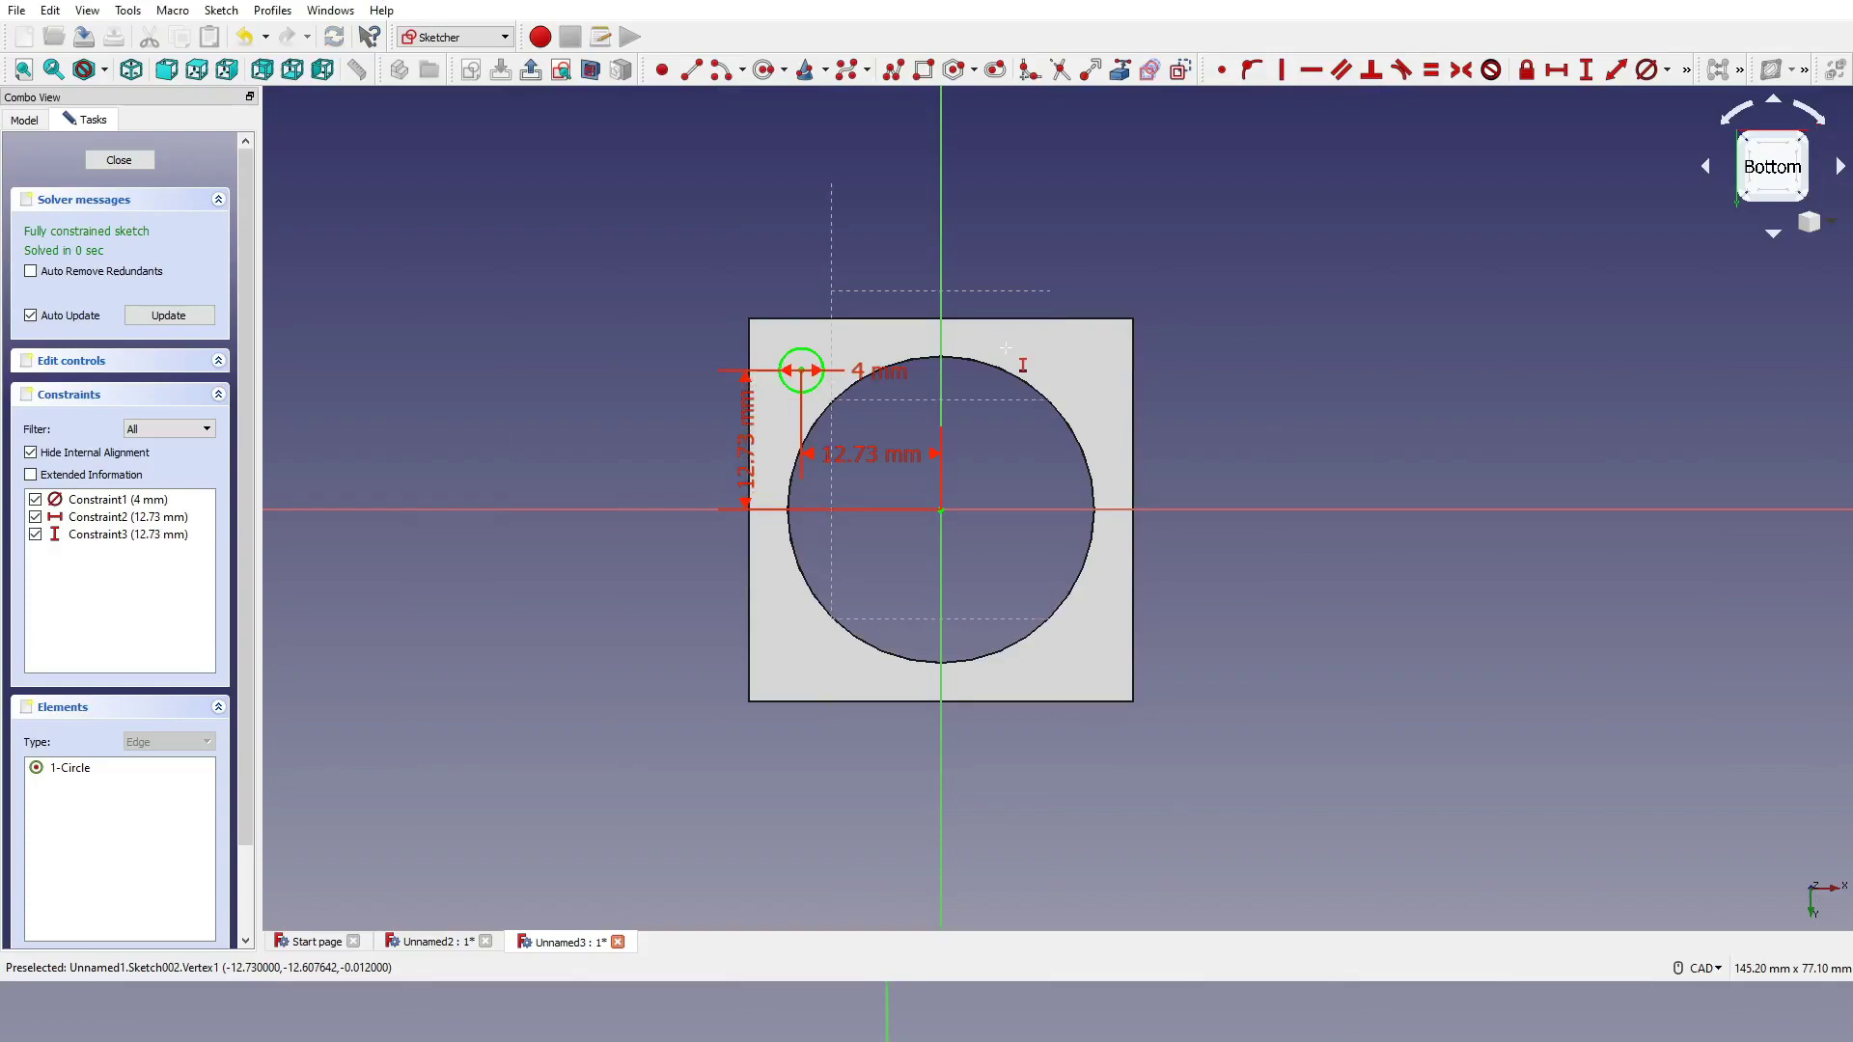
key("Escape")
key("Escape")
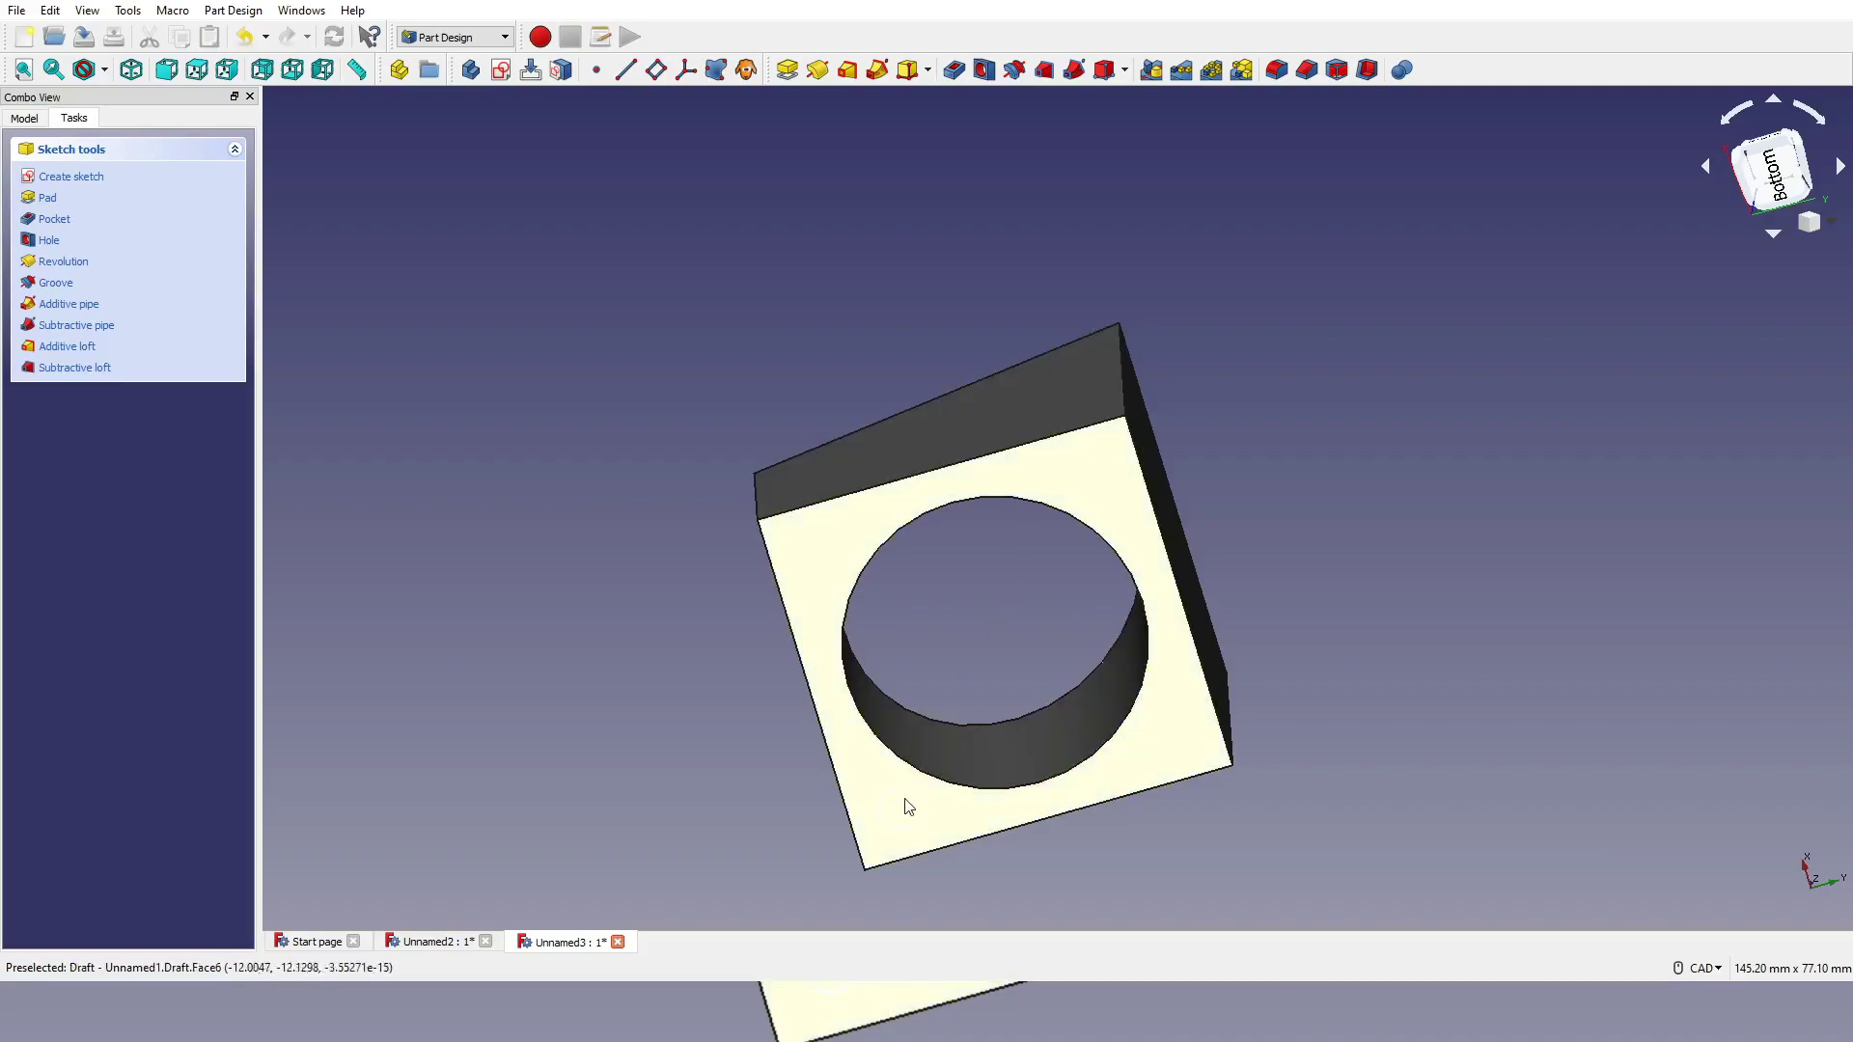
Step: Pocket the 4 mm corner circle through the whole block with the Through all type
middle_click_drag(1000, 645, 998, 593)
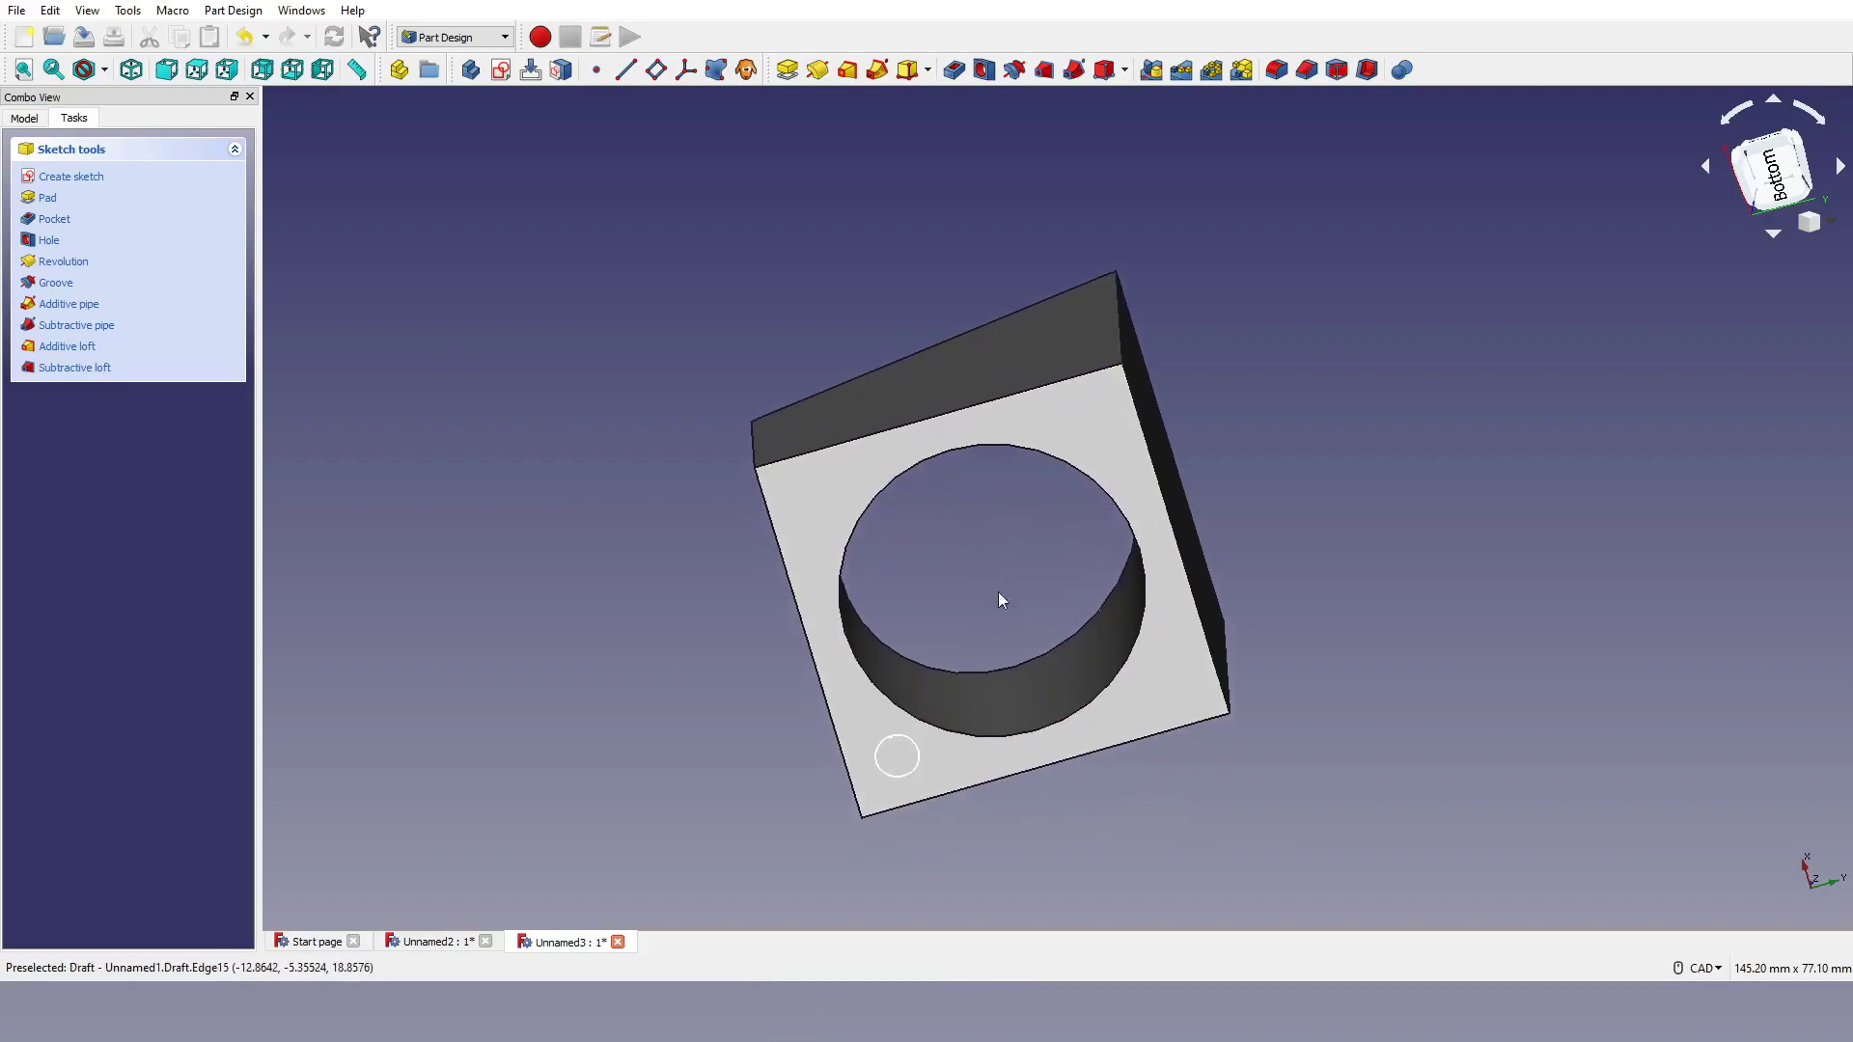
left_click(959, 68)
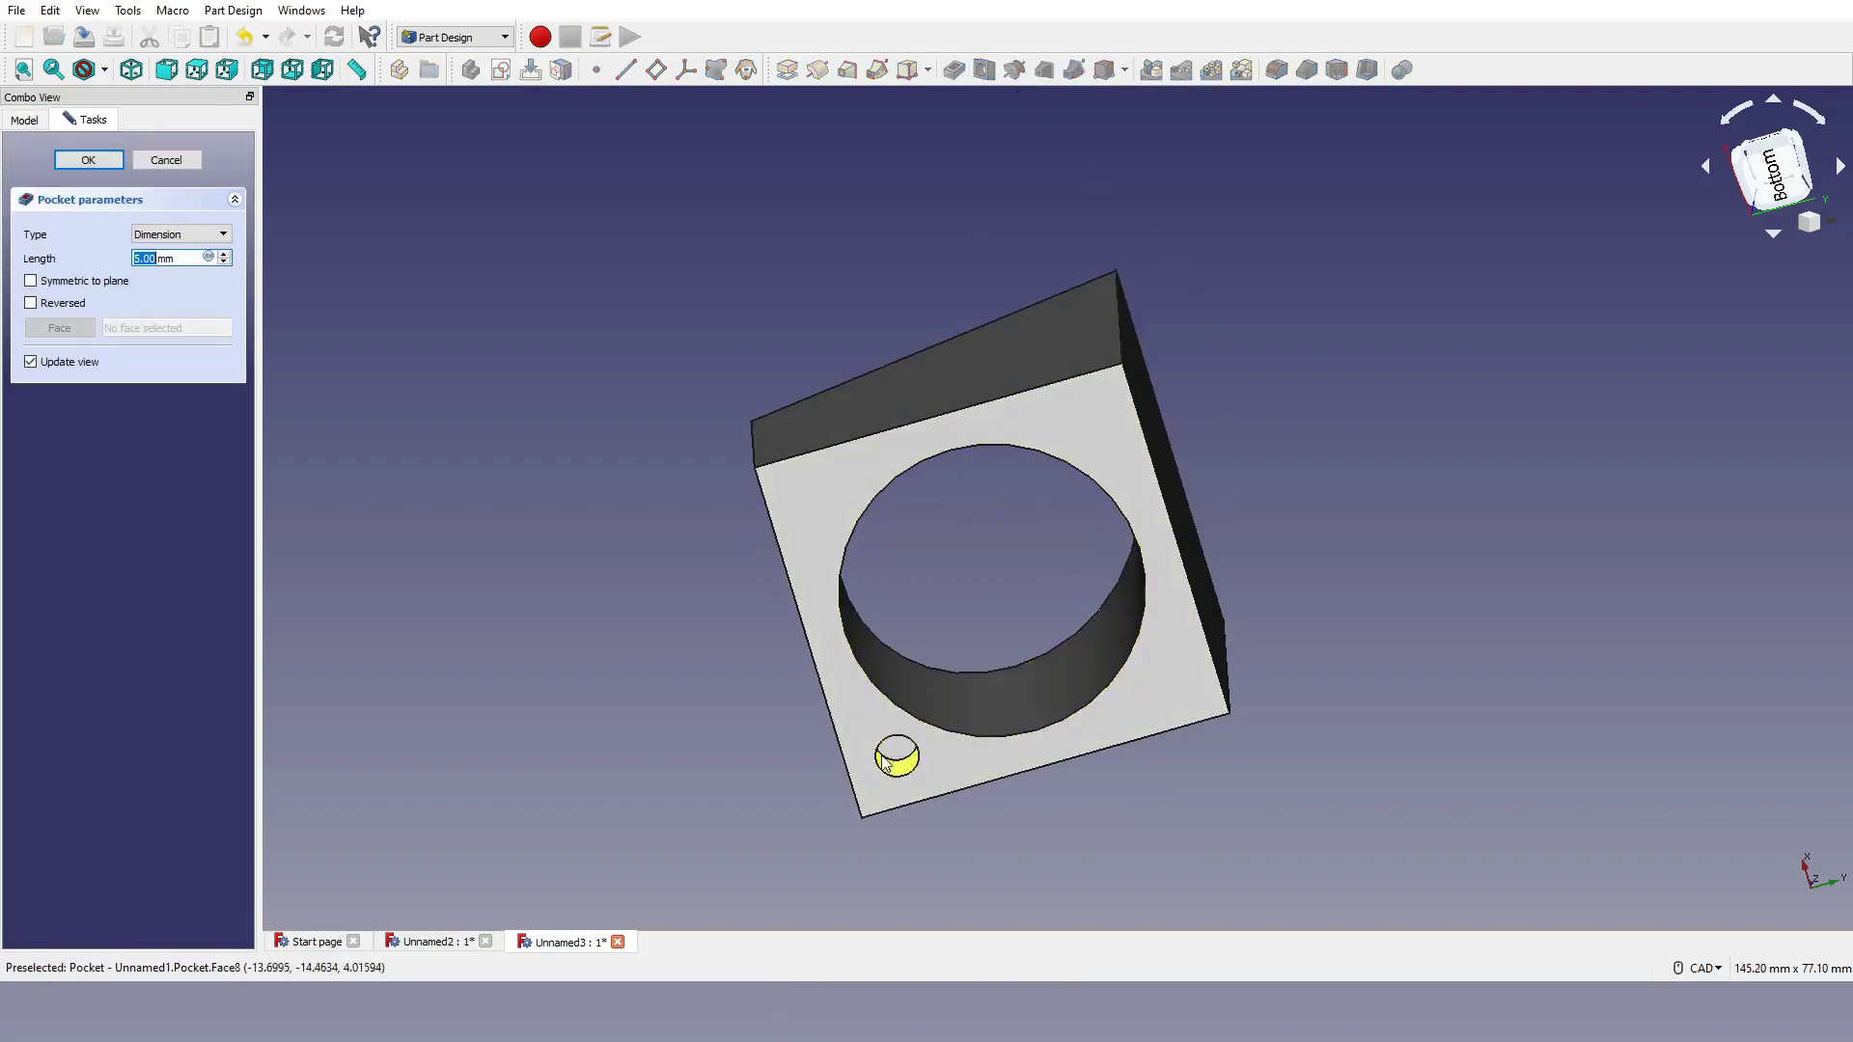
left_click(184, 235)
left_click(185, 240)
left_click(179, 264)
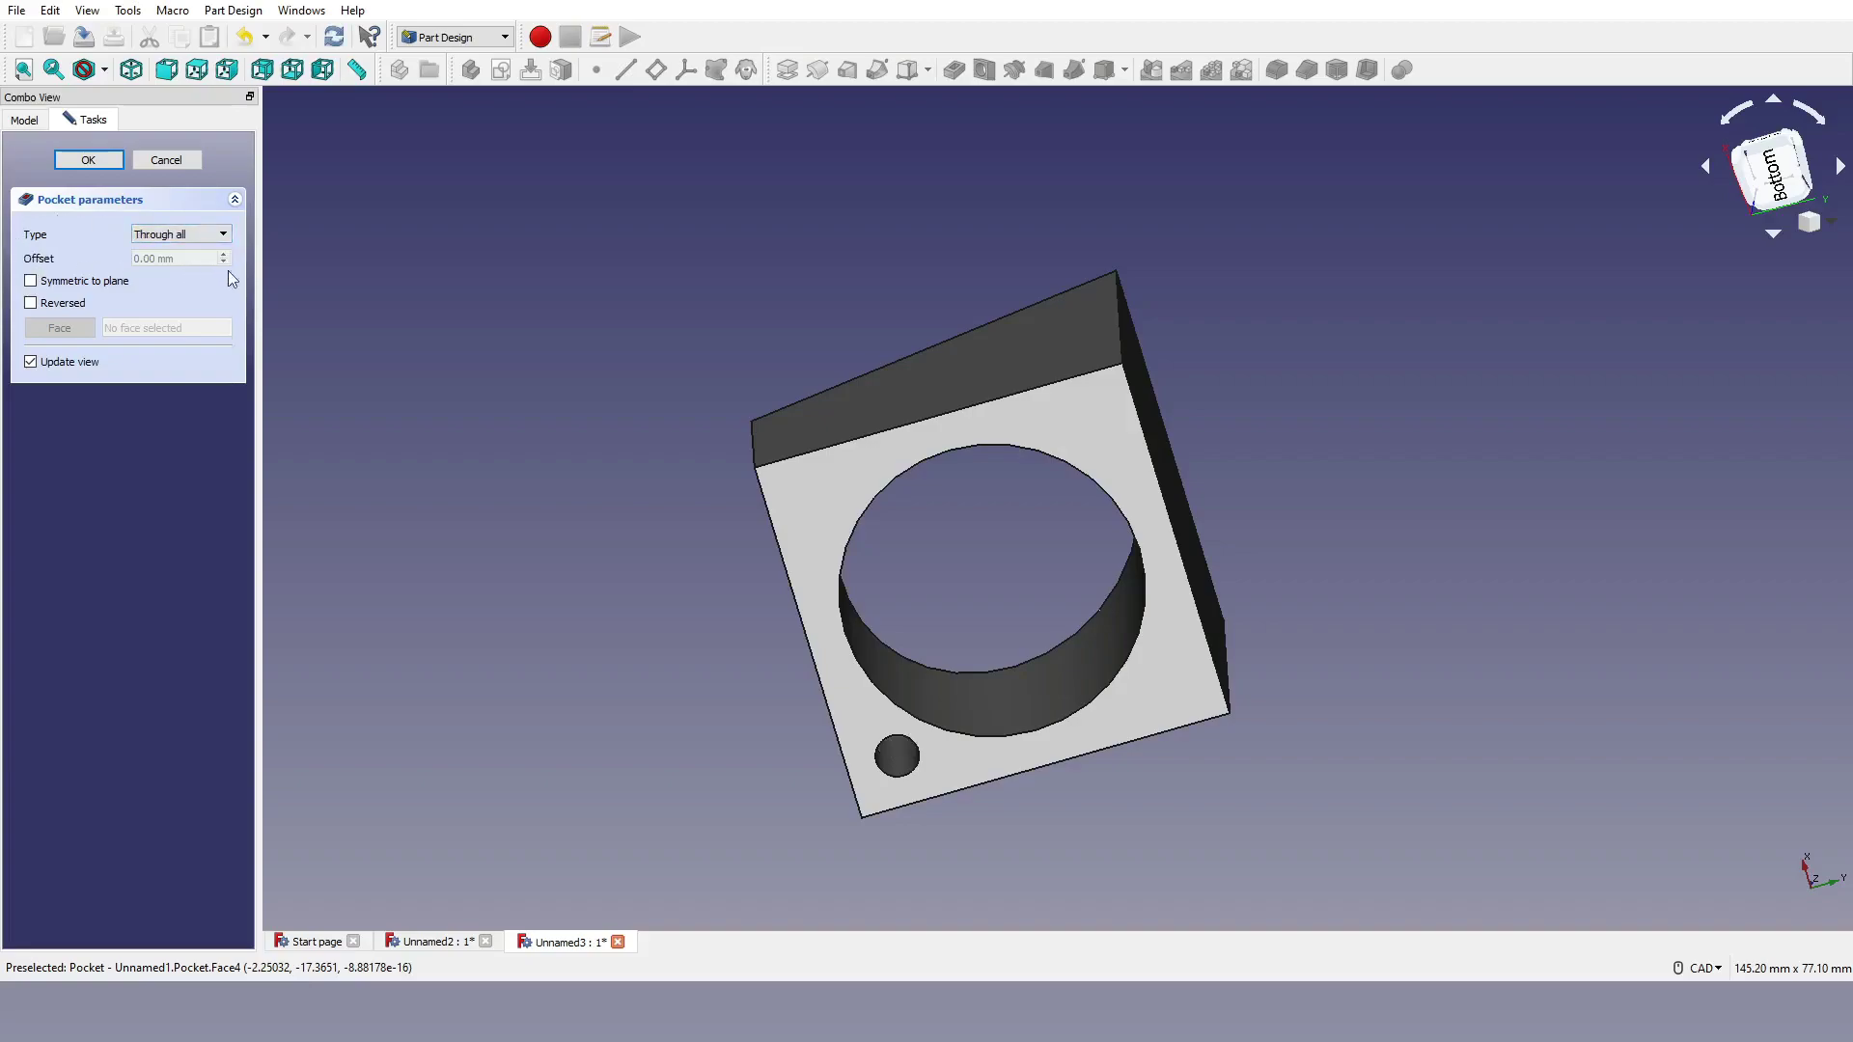
middle_click_drag(985, 495, 1469, 741)
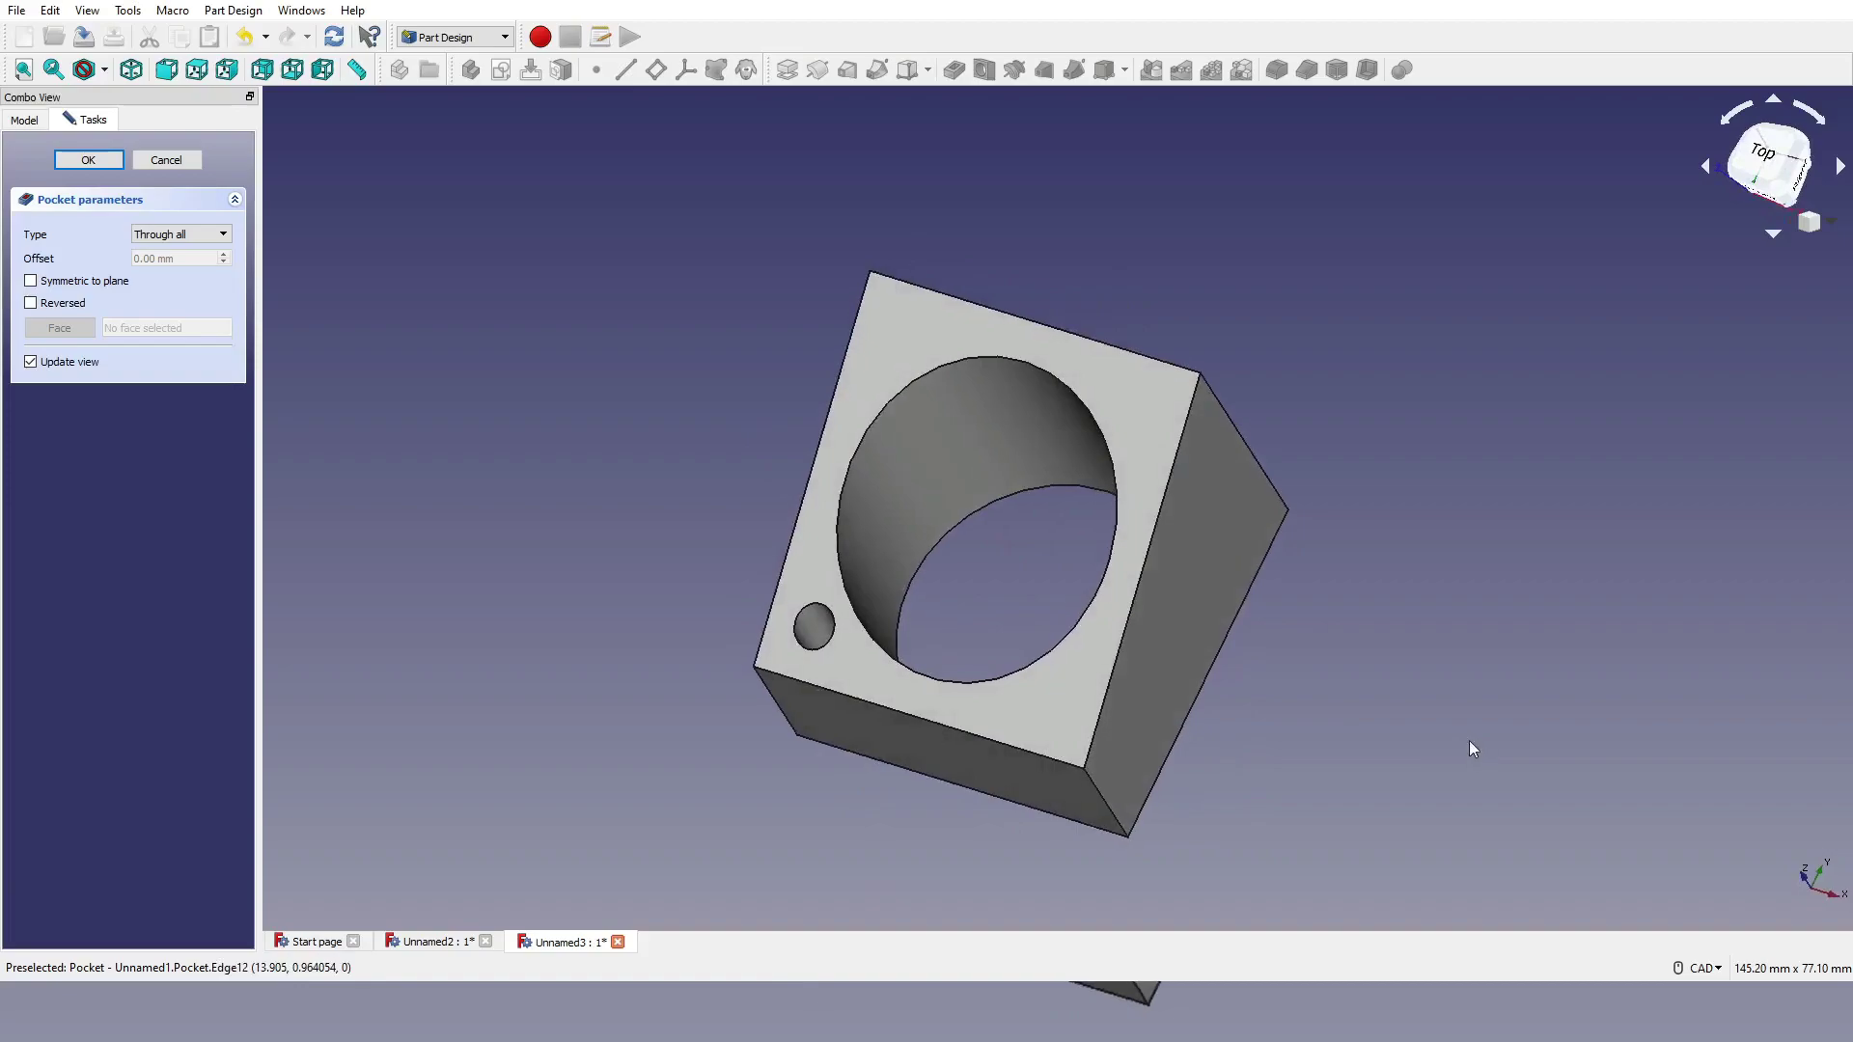
scroll(903, 564, "down", 4)
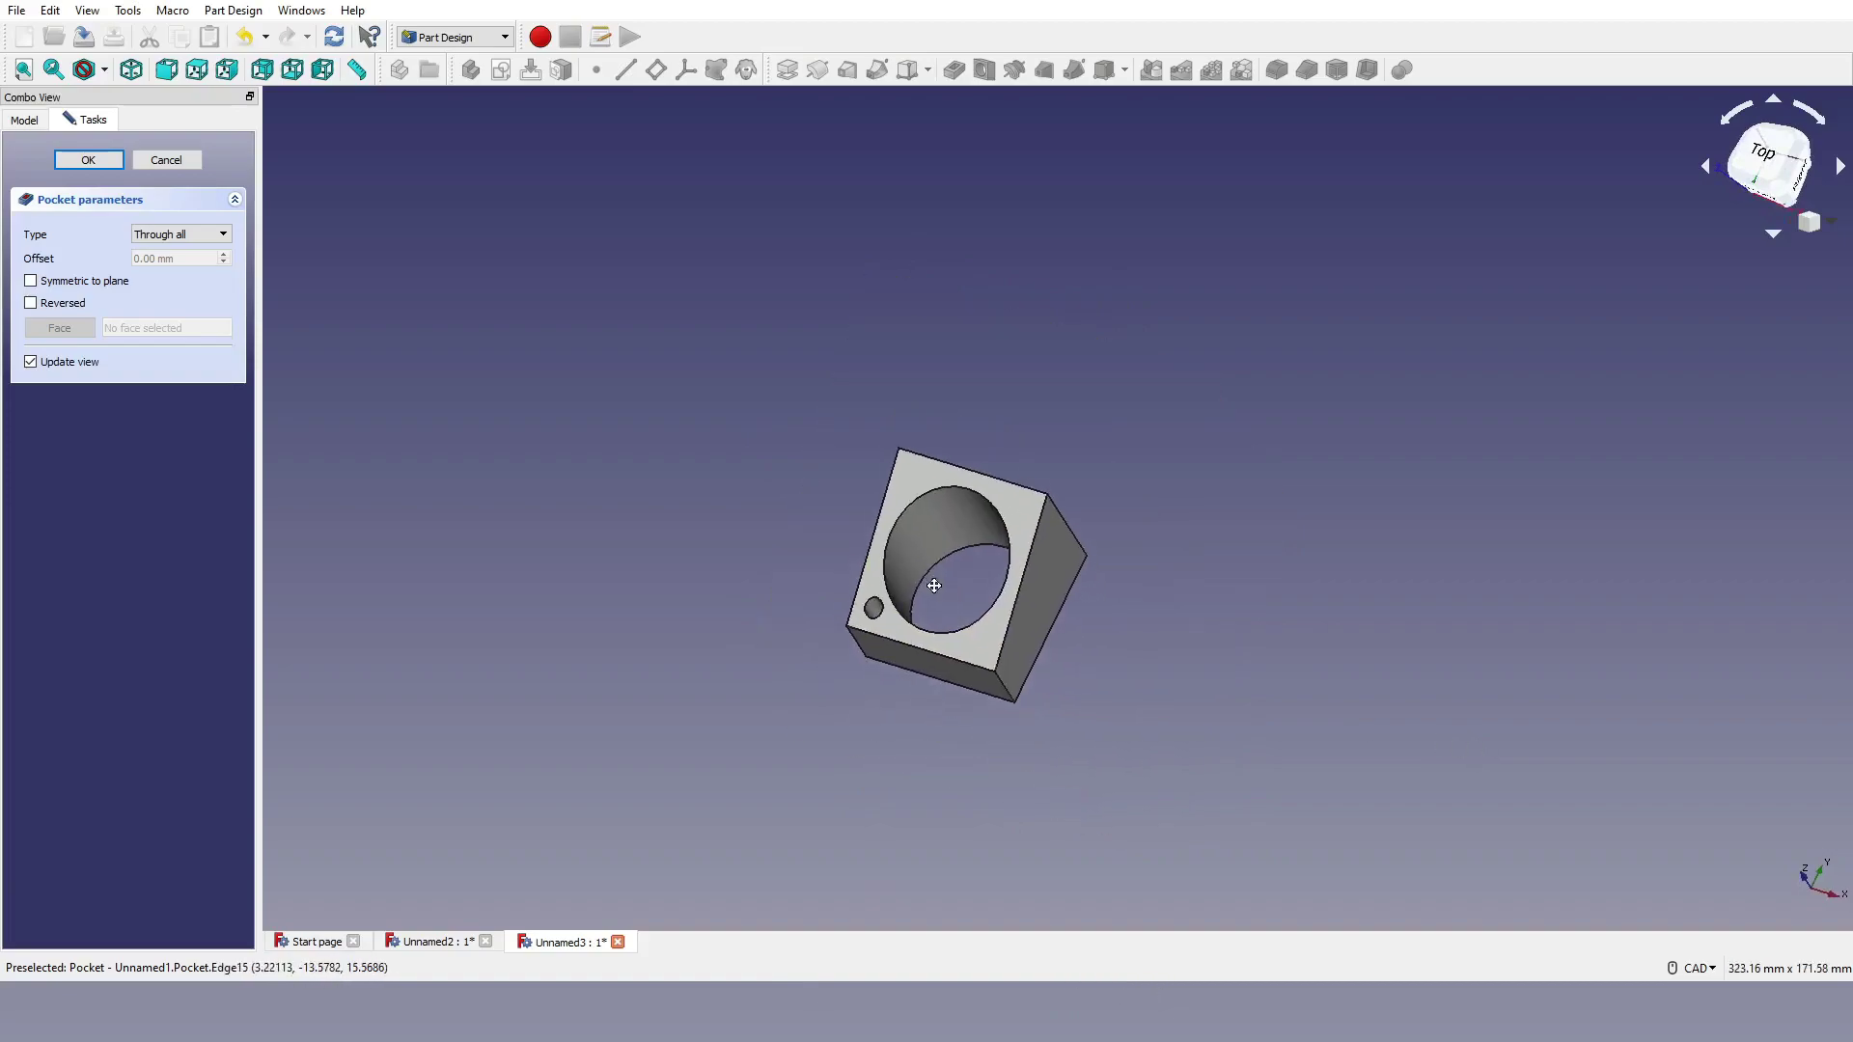
left_click(119, 157)
scroll(926, 589, "up", 3)
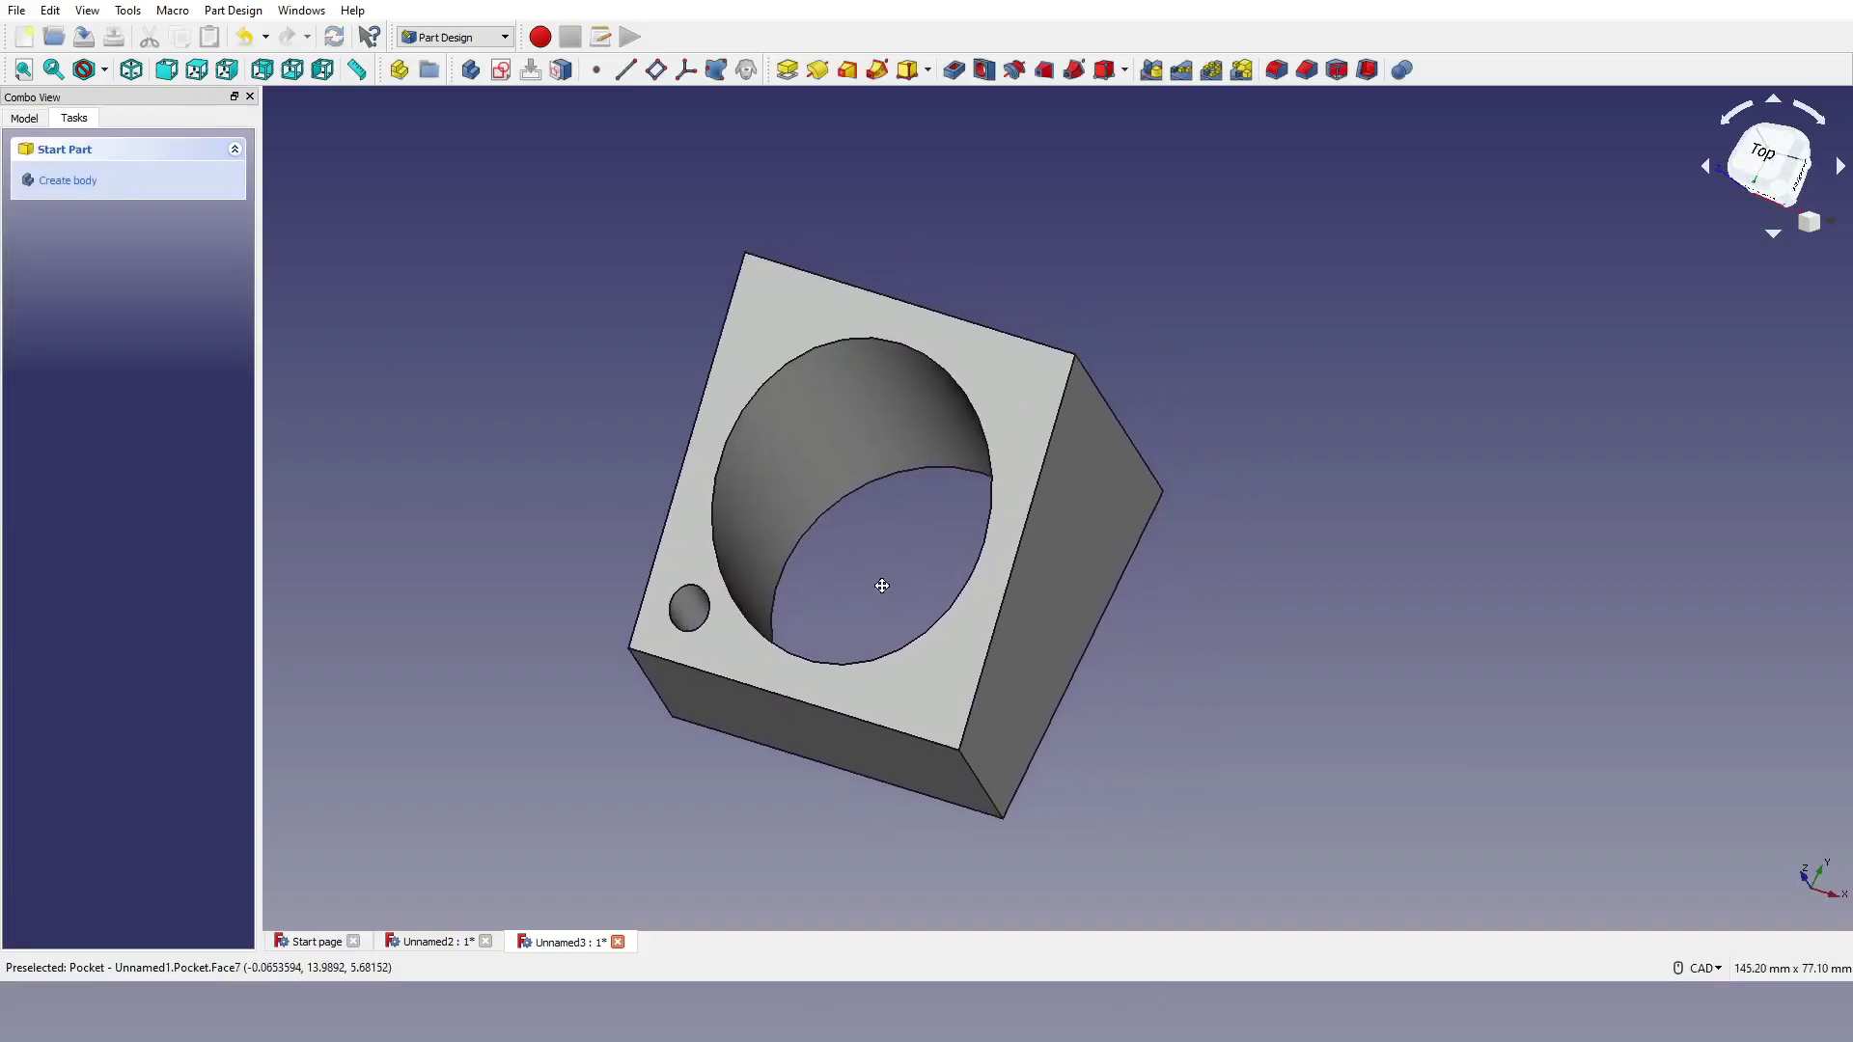
Step: Create a polar pattern of the 4 mm corner pocket with 4 occurrences over 360°
middle_click_drag(894, 530, 954, 443)
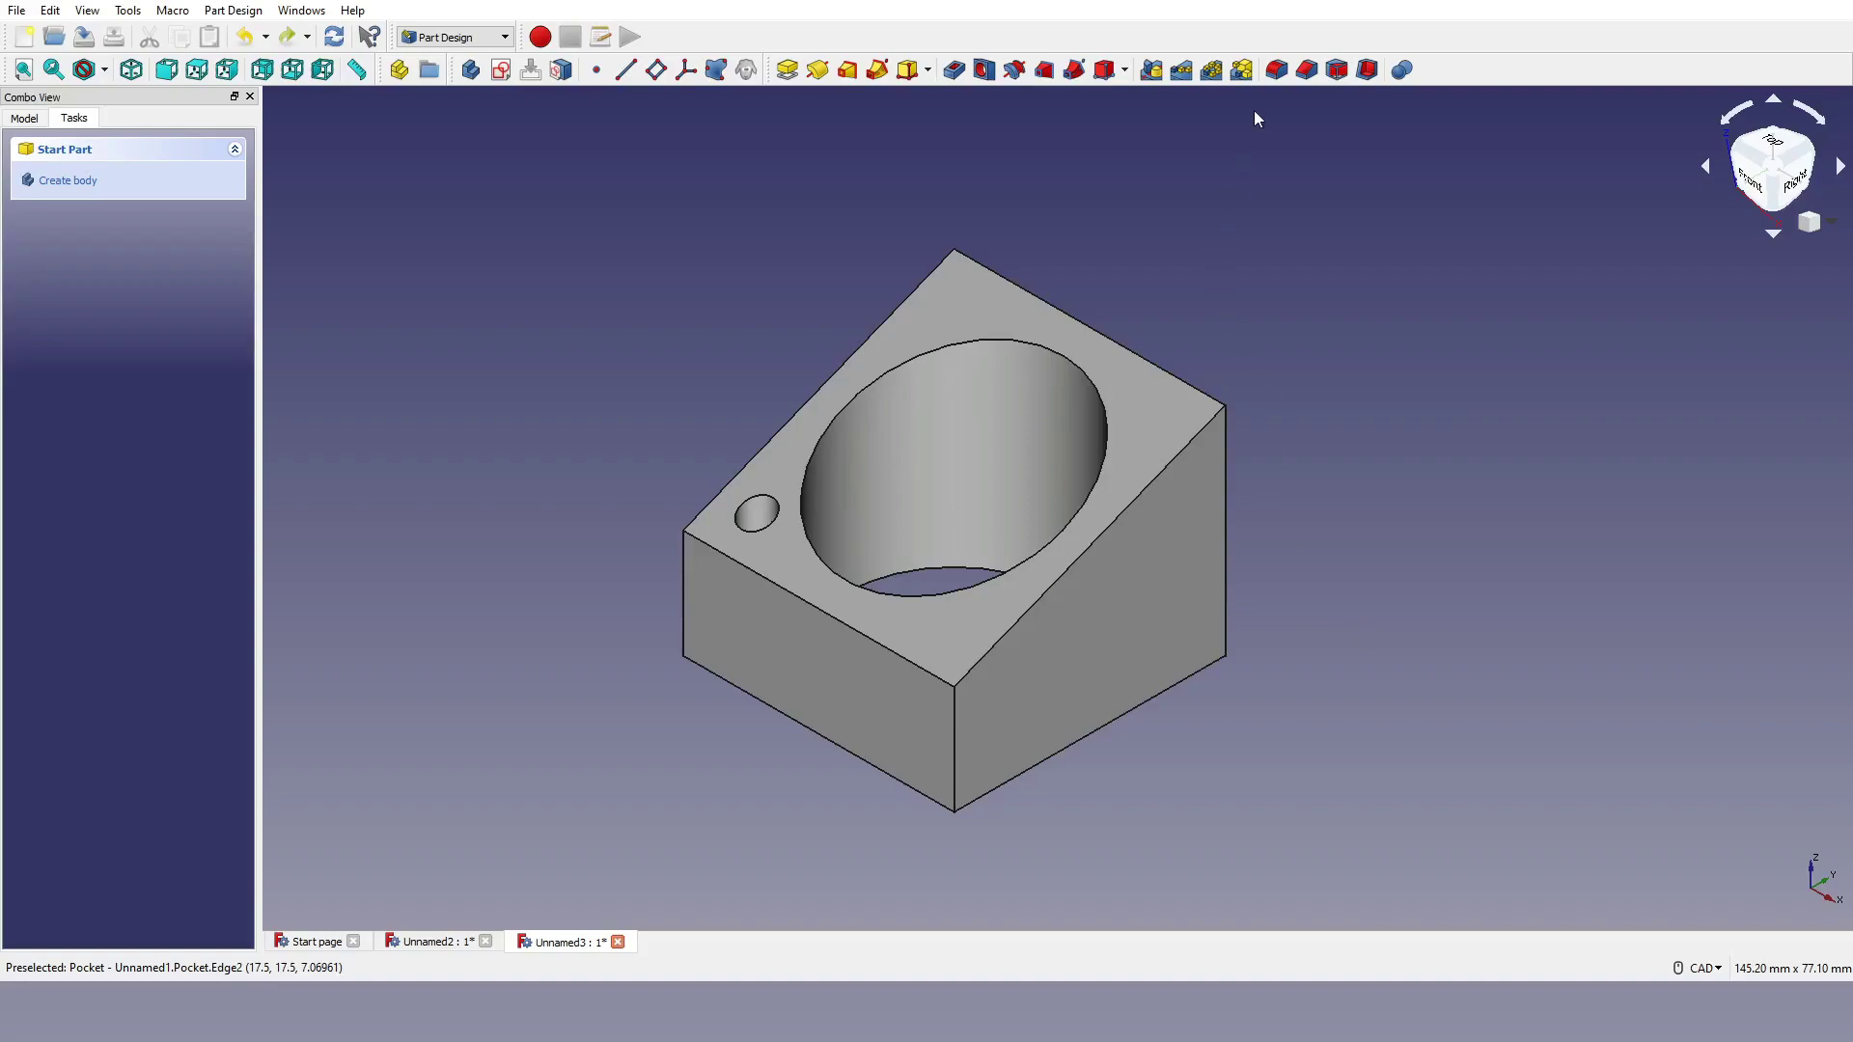
left_click(1213, 69)
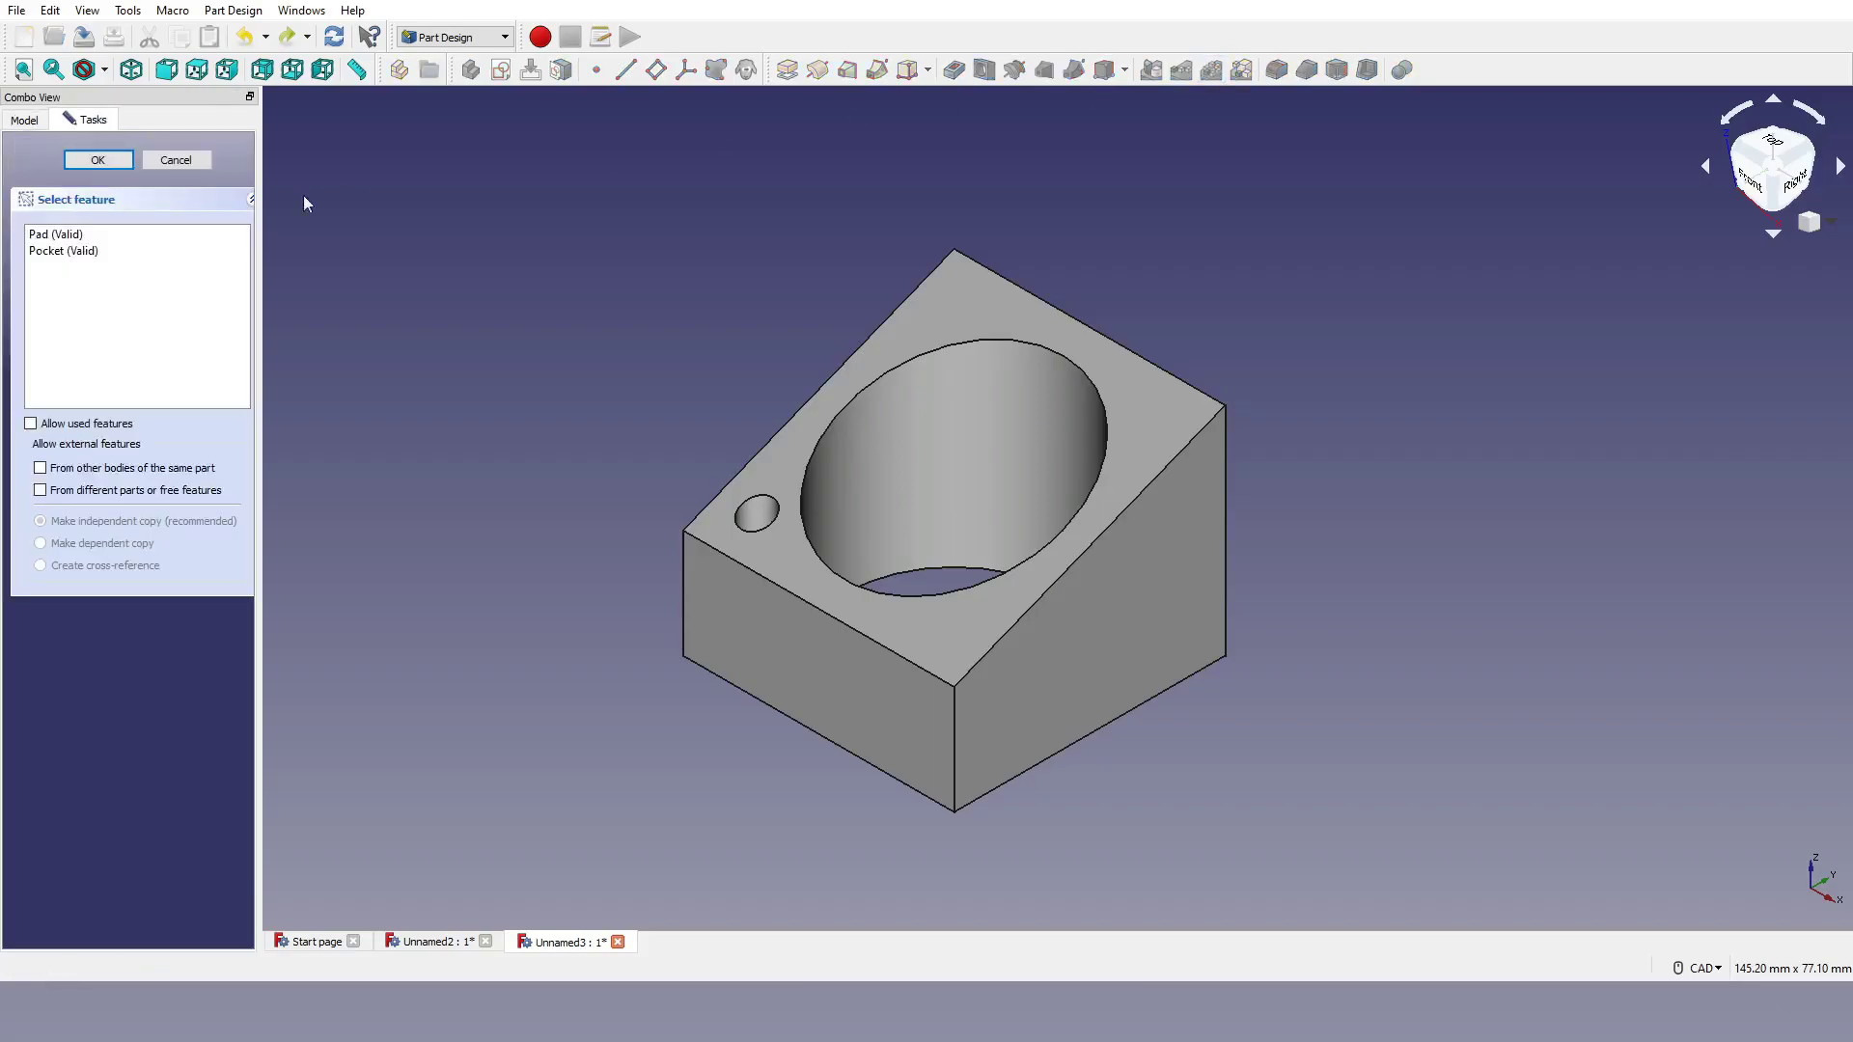
left_click(97, 252)
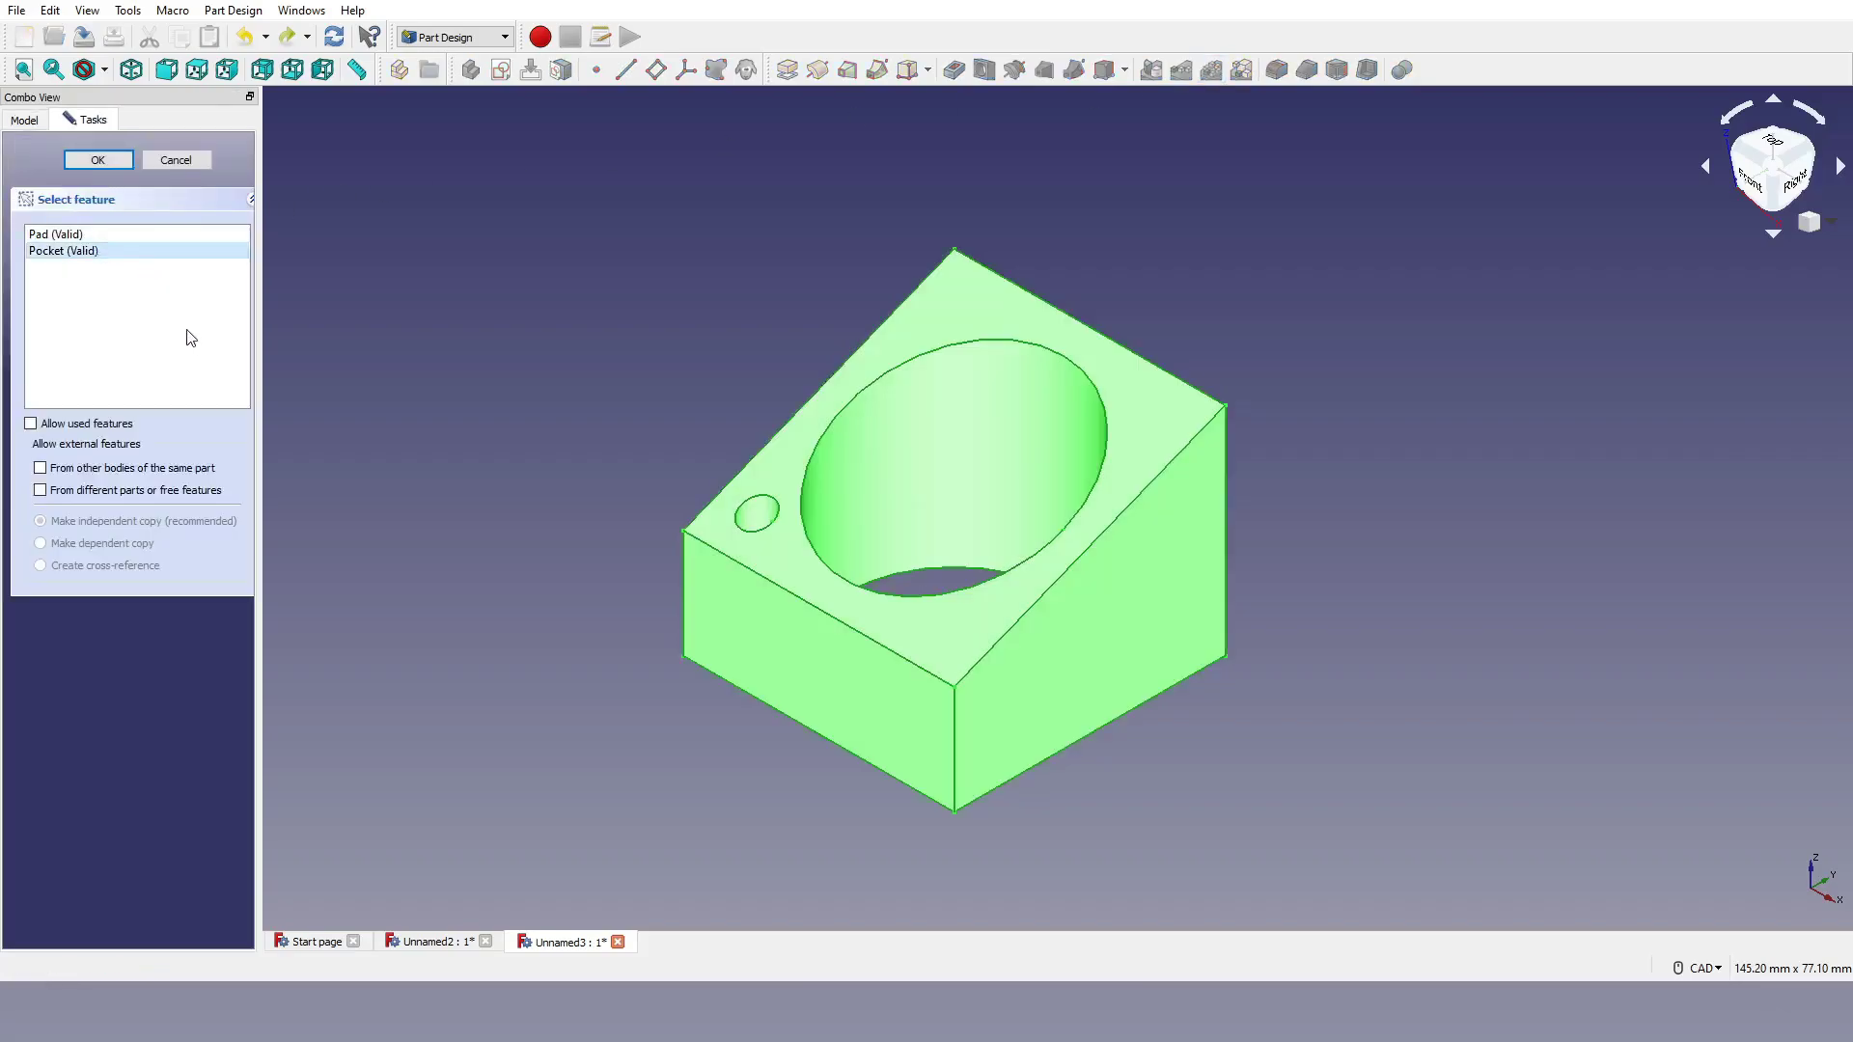
left_click(118, 162)
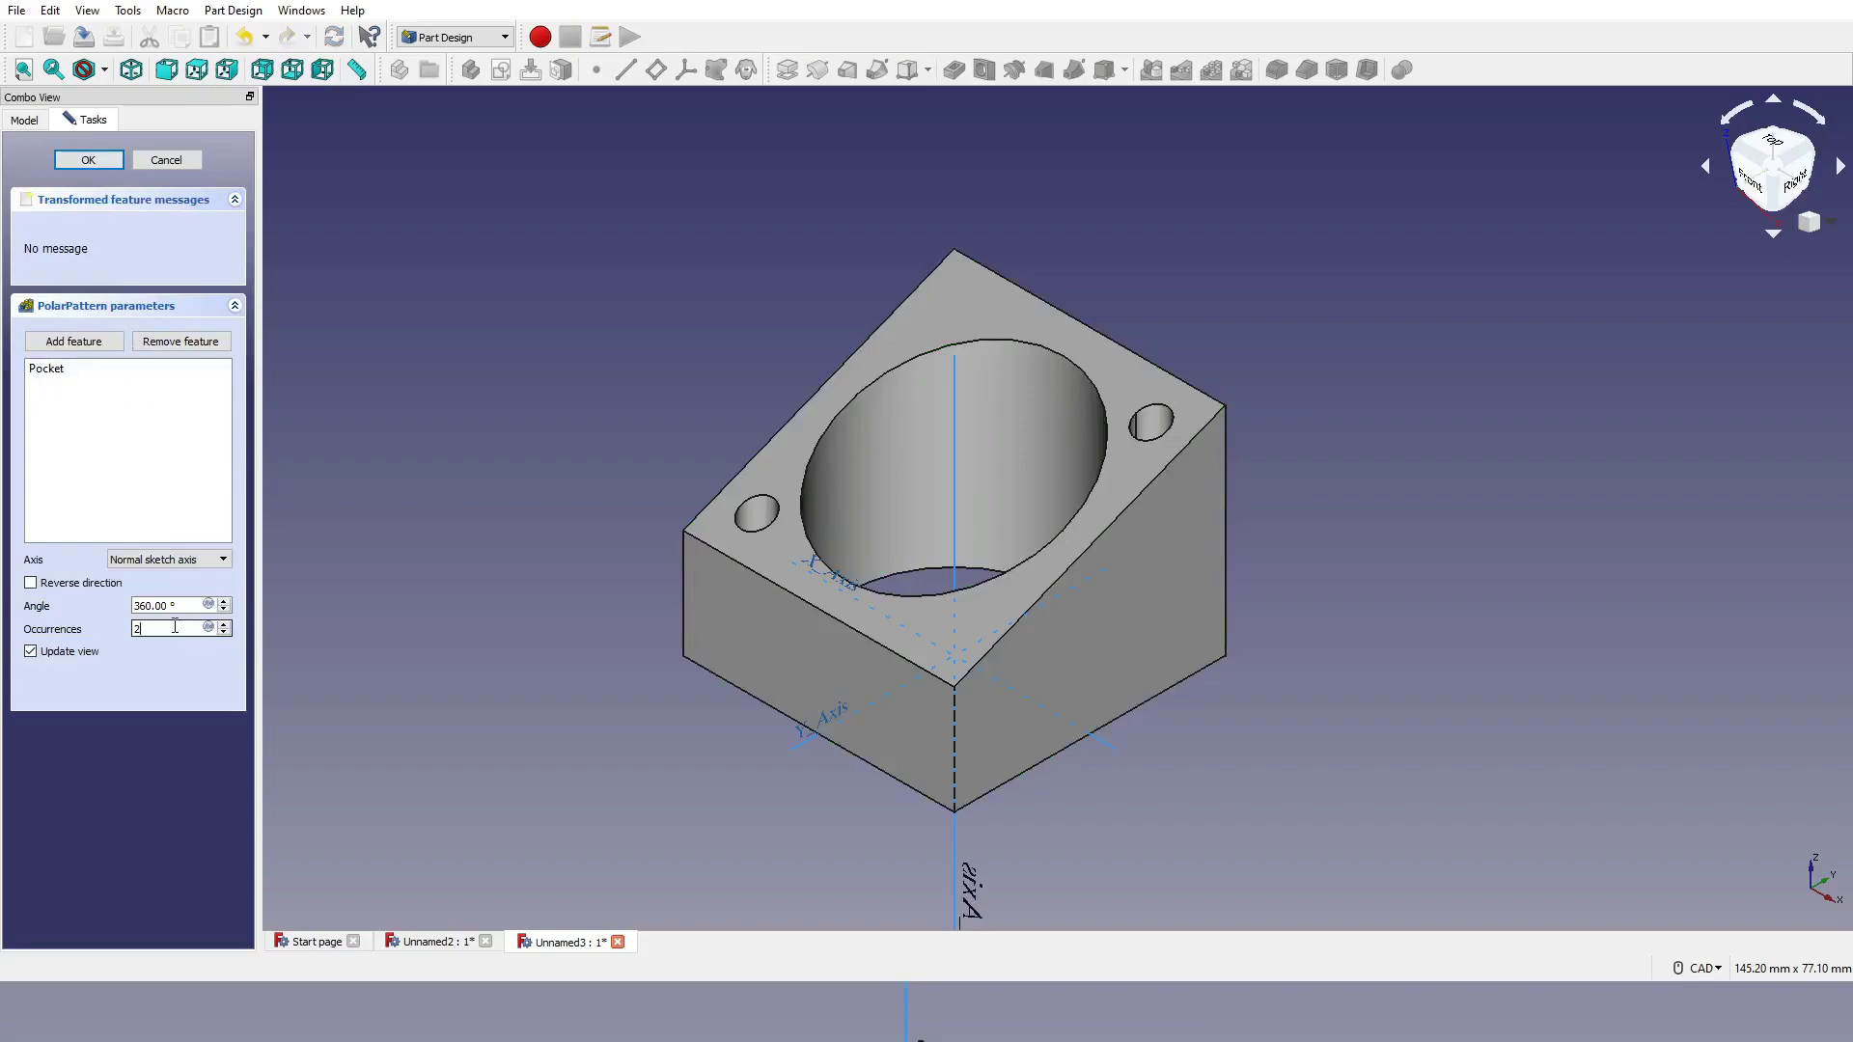
key("BackSpace")
type("4")
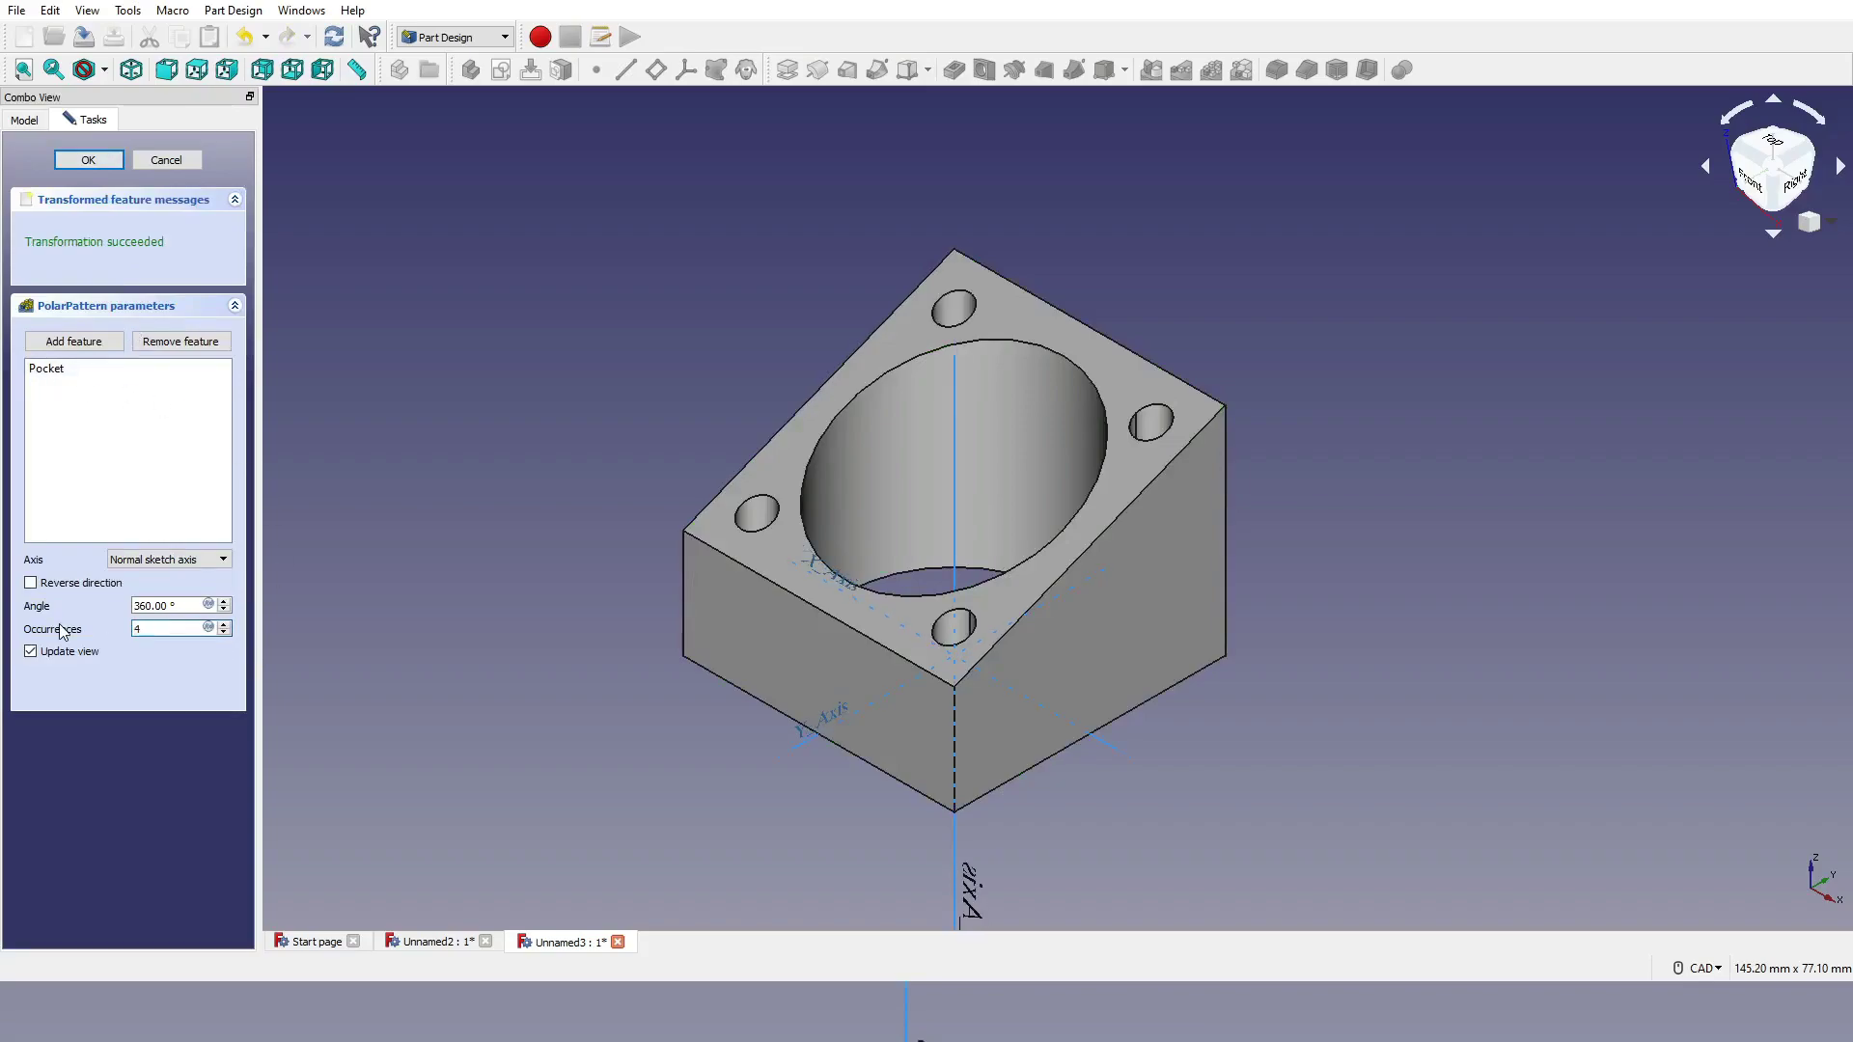
Step: Try the polar pattern about the Base X axis and the Base Z axis
left_click(192, 562)
key("Down")
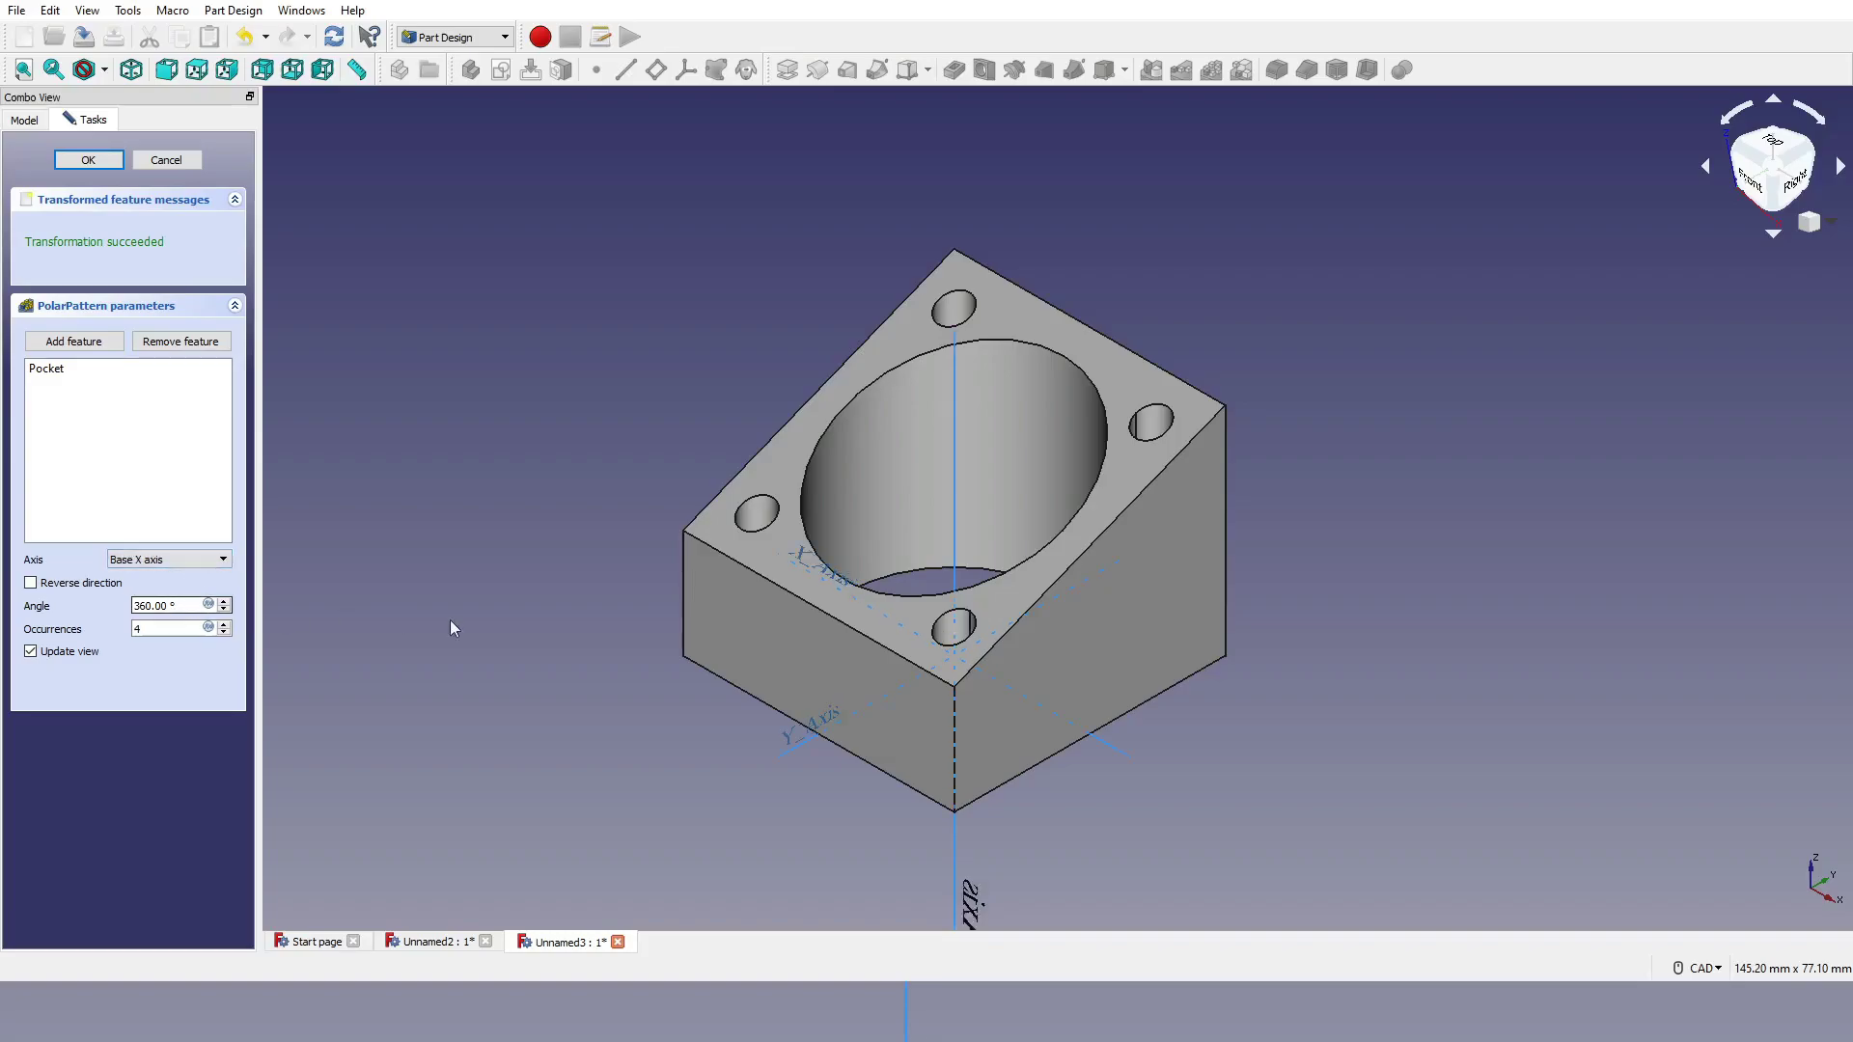
scroll(1052, 463, "down", 8)
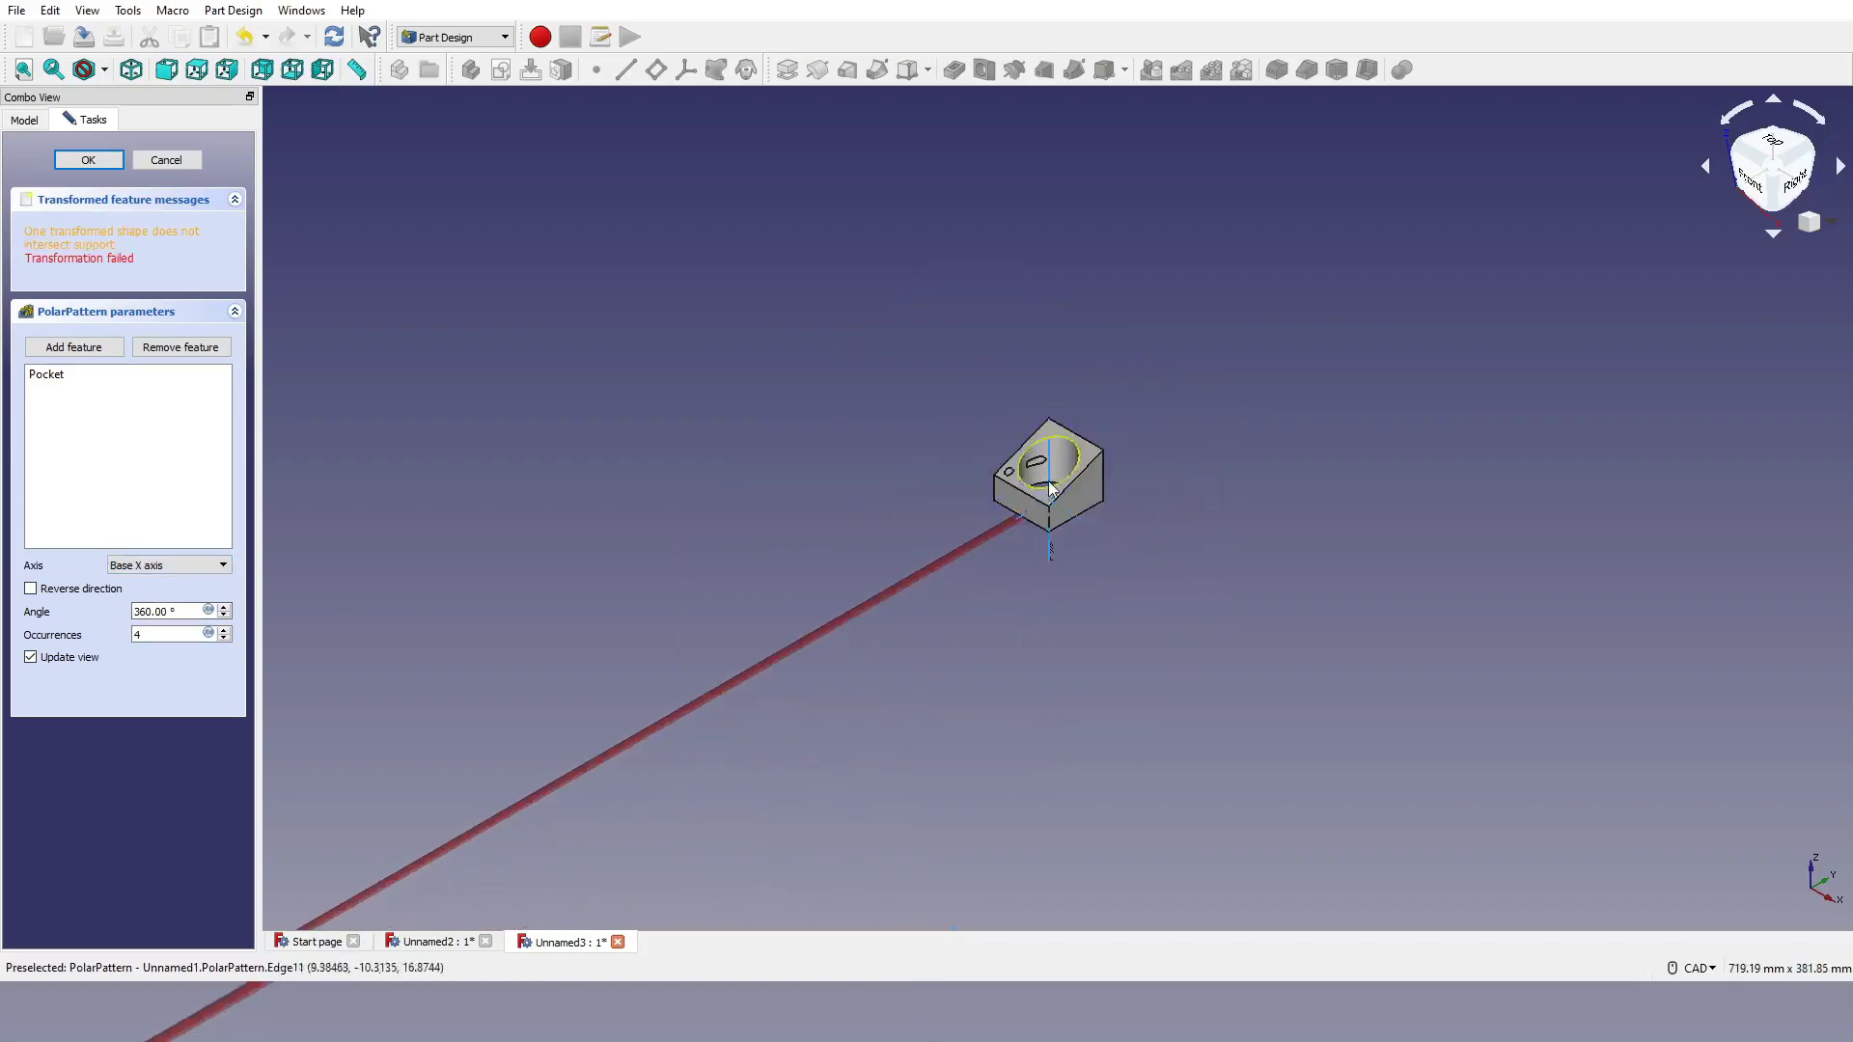
scroll(1047, 468, "up", 10)
scroll(1081, 487, "down", 5)
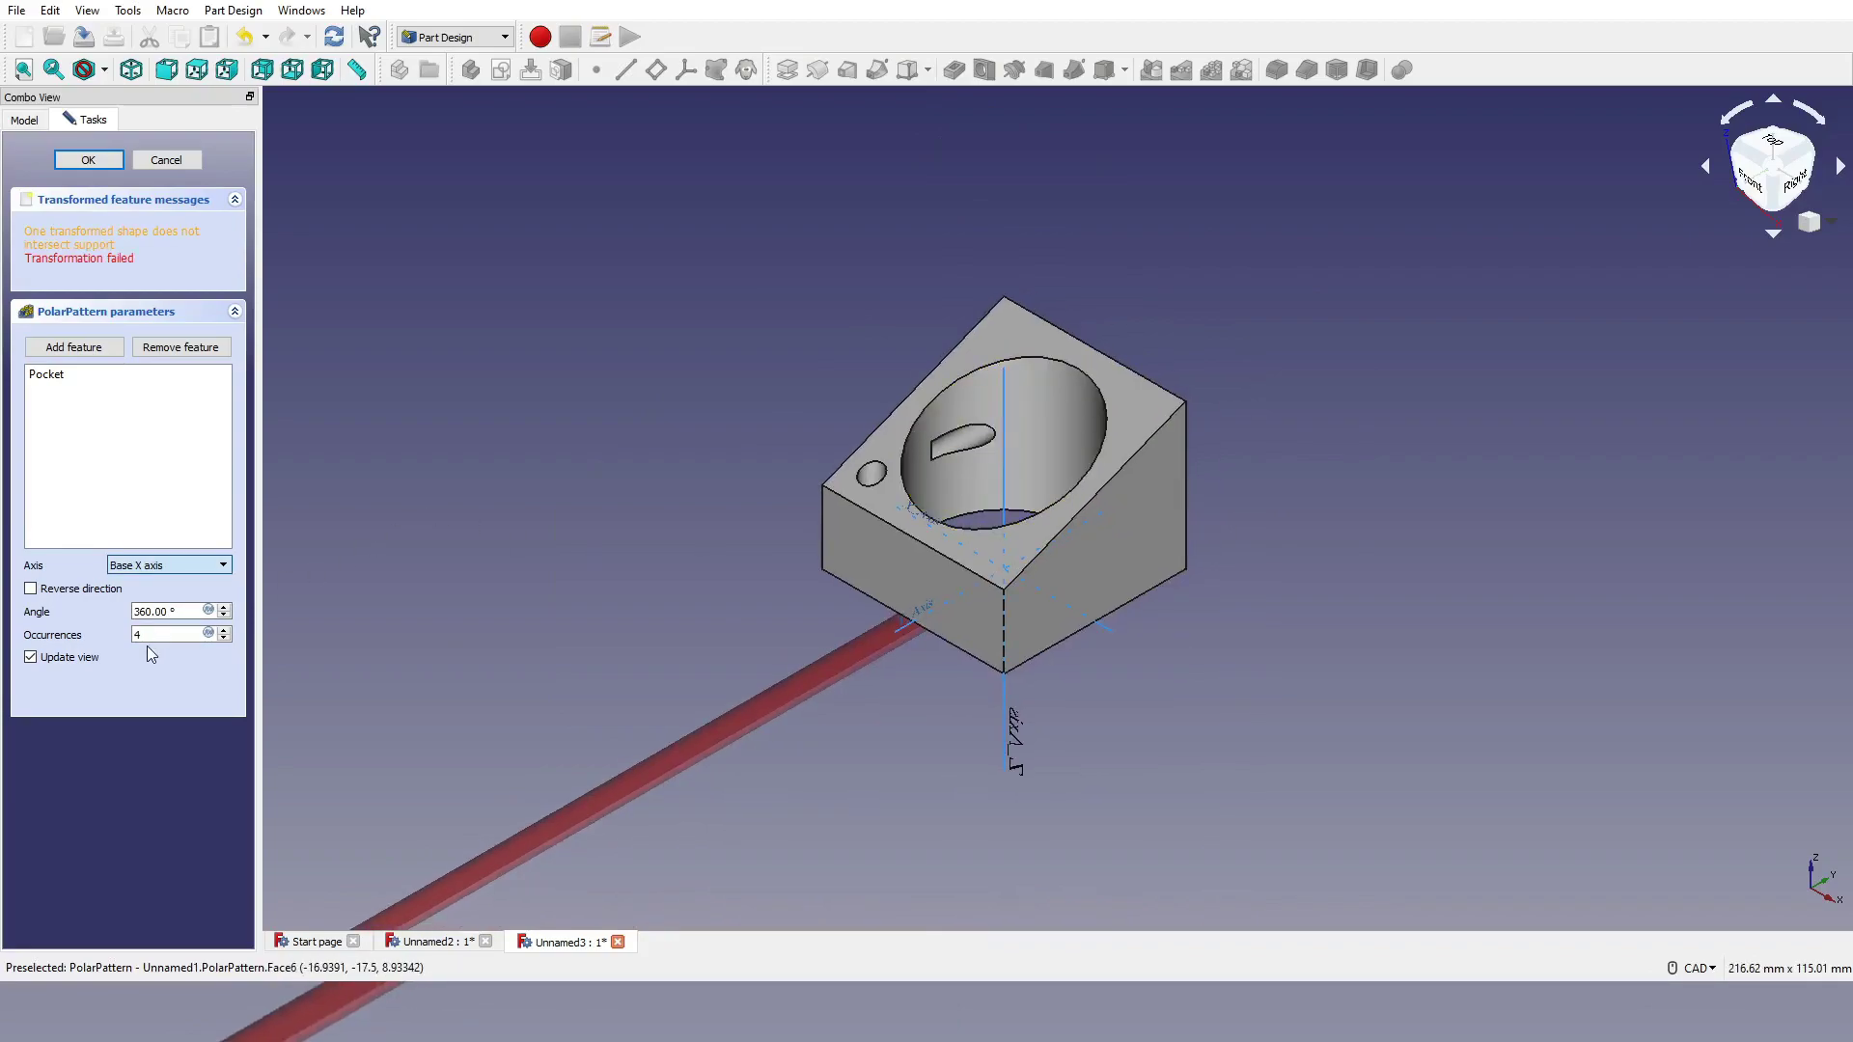
key("Down")
key("Down")
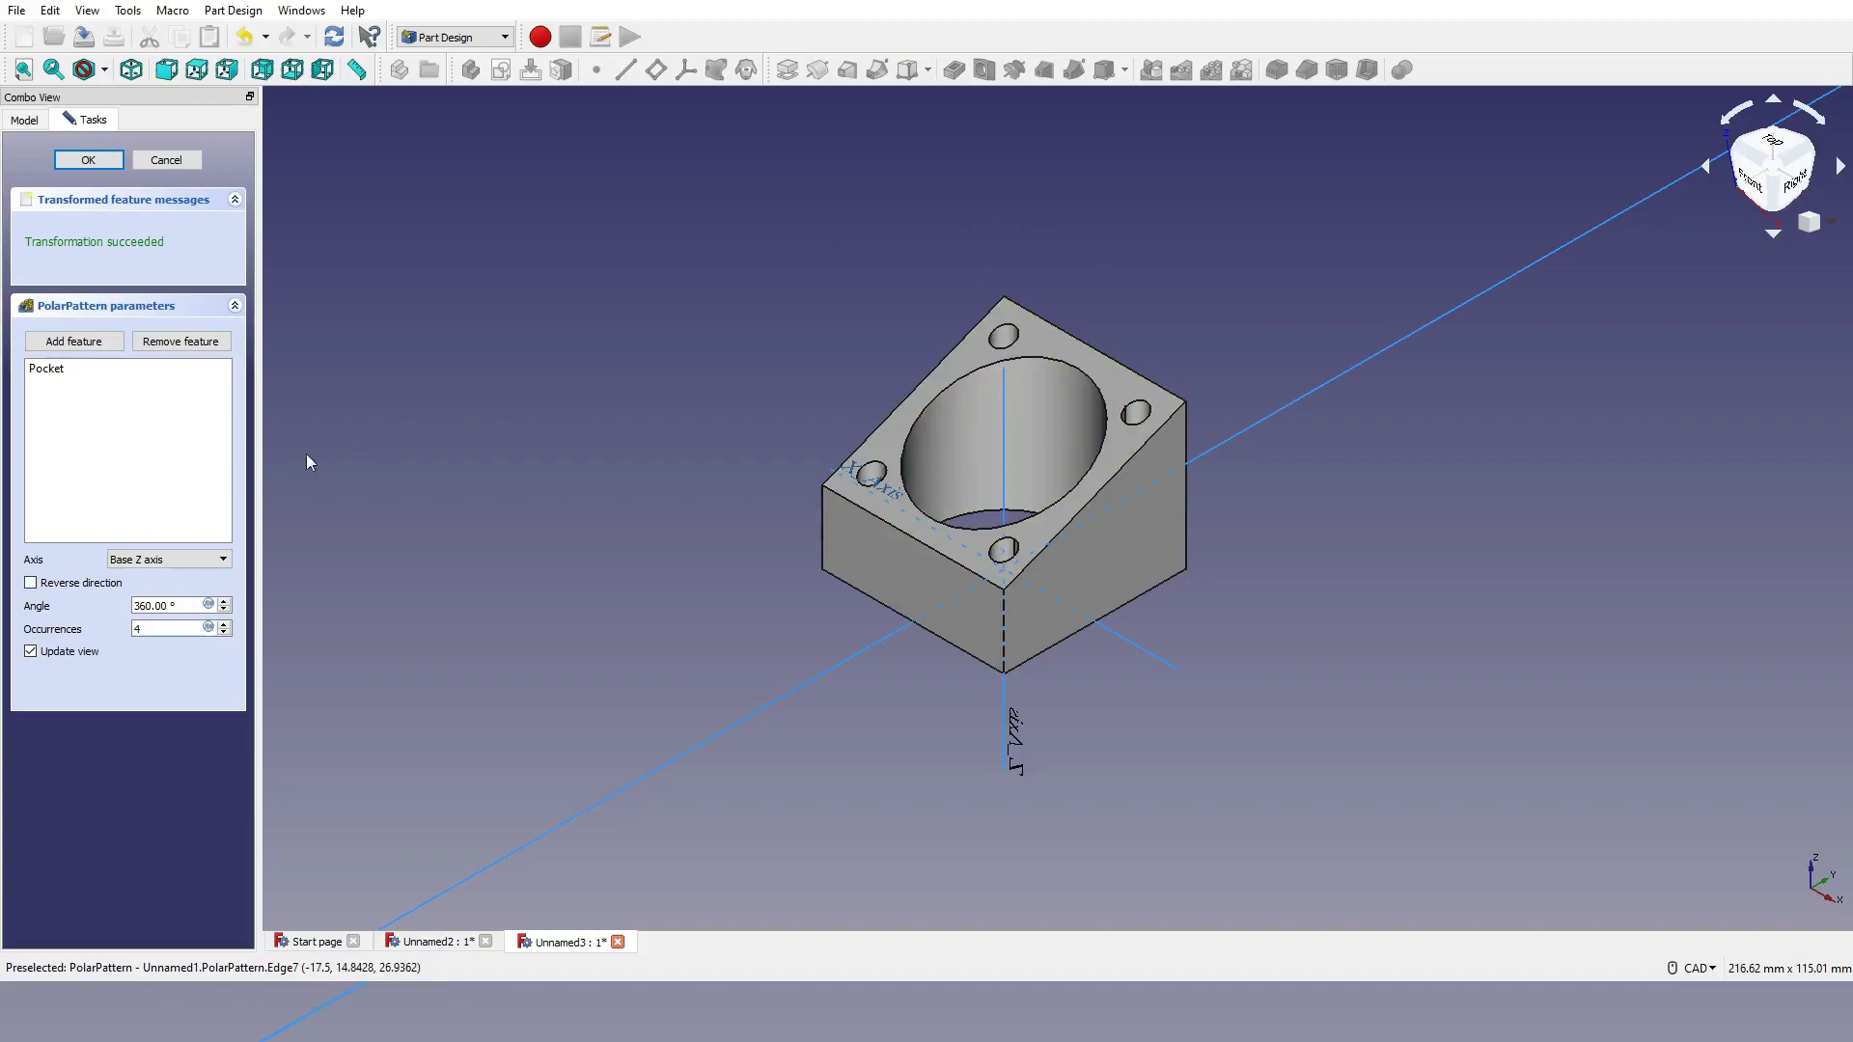
Step: Set the polar pattern's axis to Normal sketch axis and accept the pattern
scroll(170, 559, "up", 3)
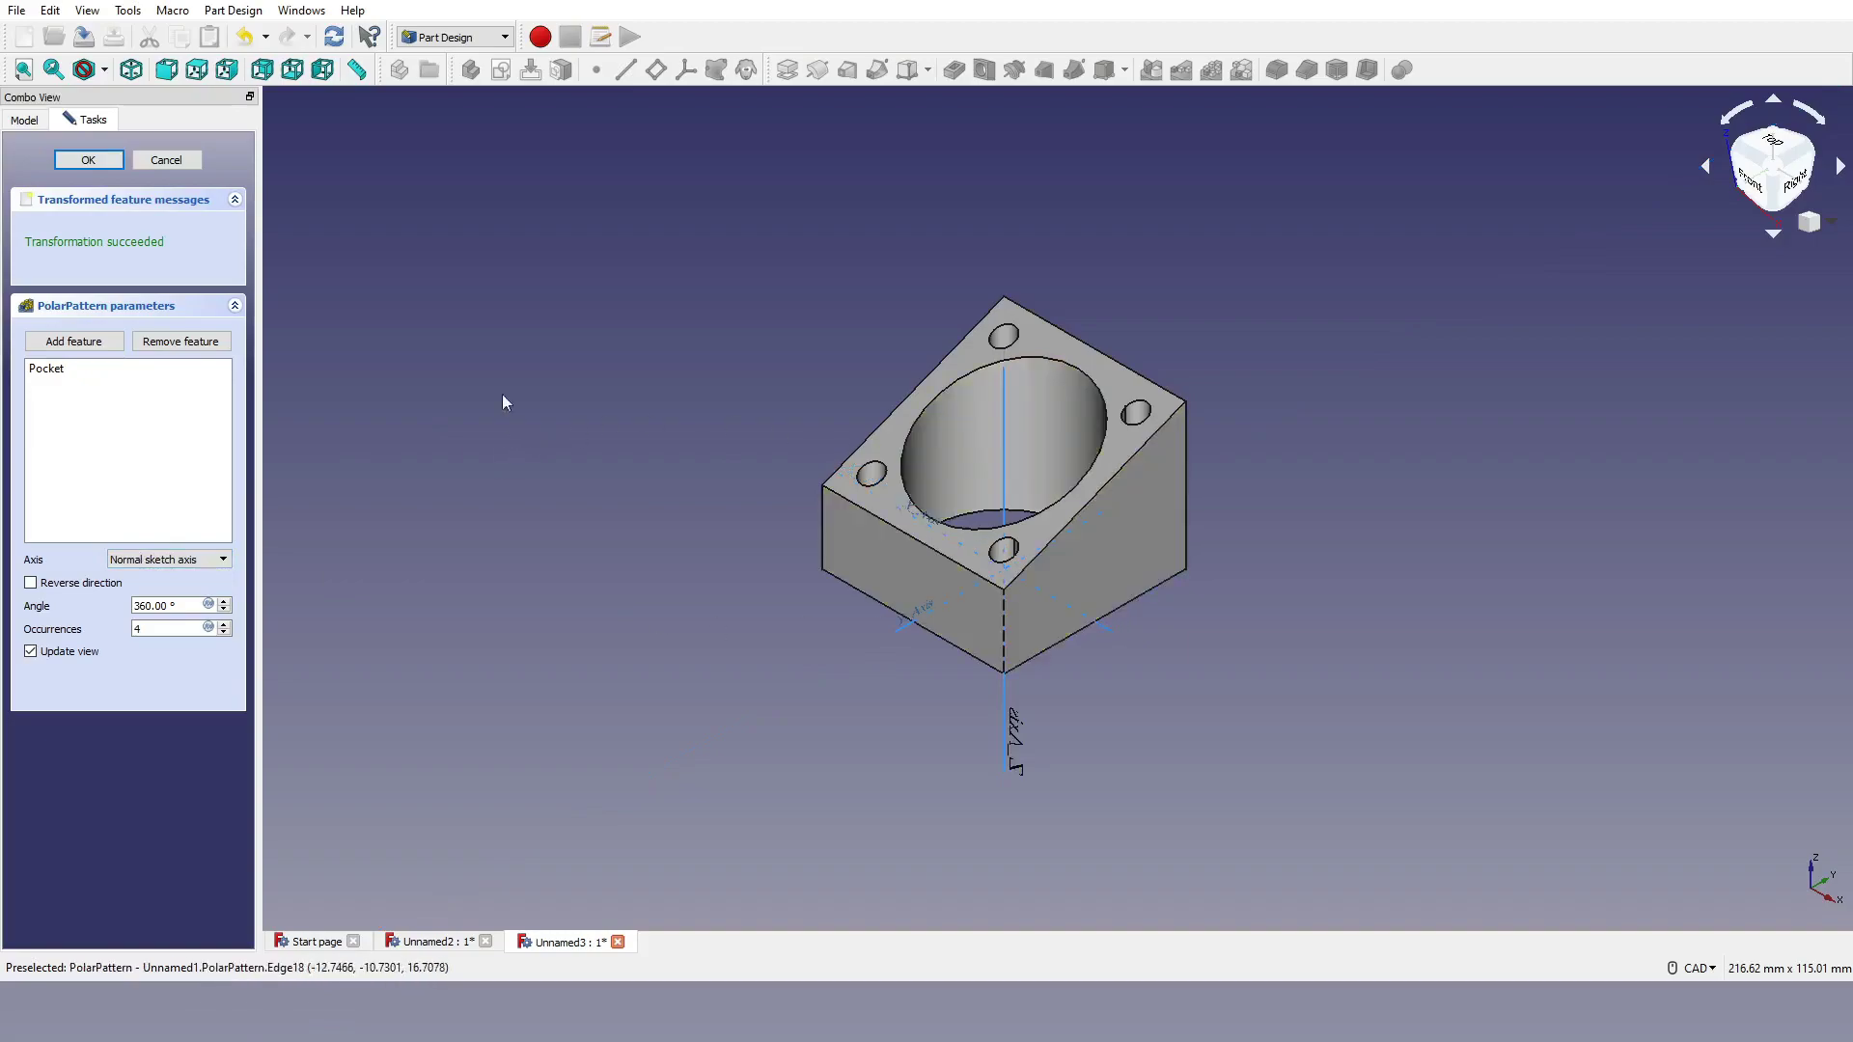
left_click(89, 160)
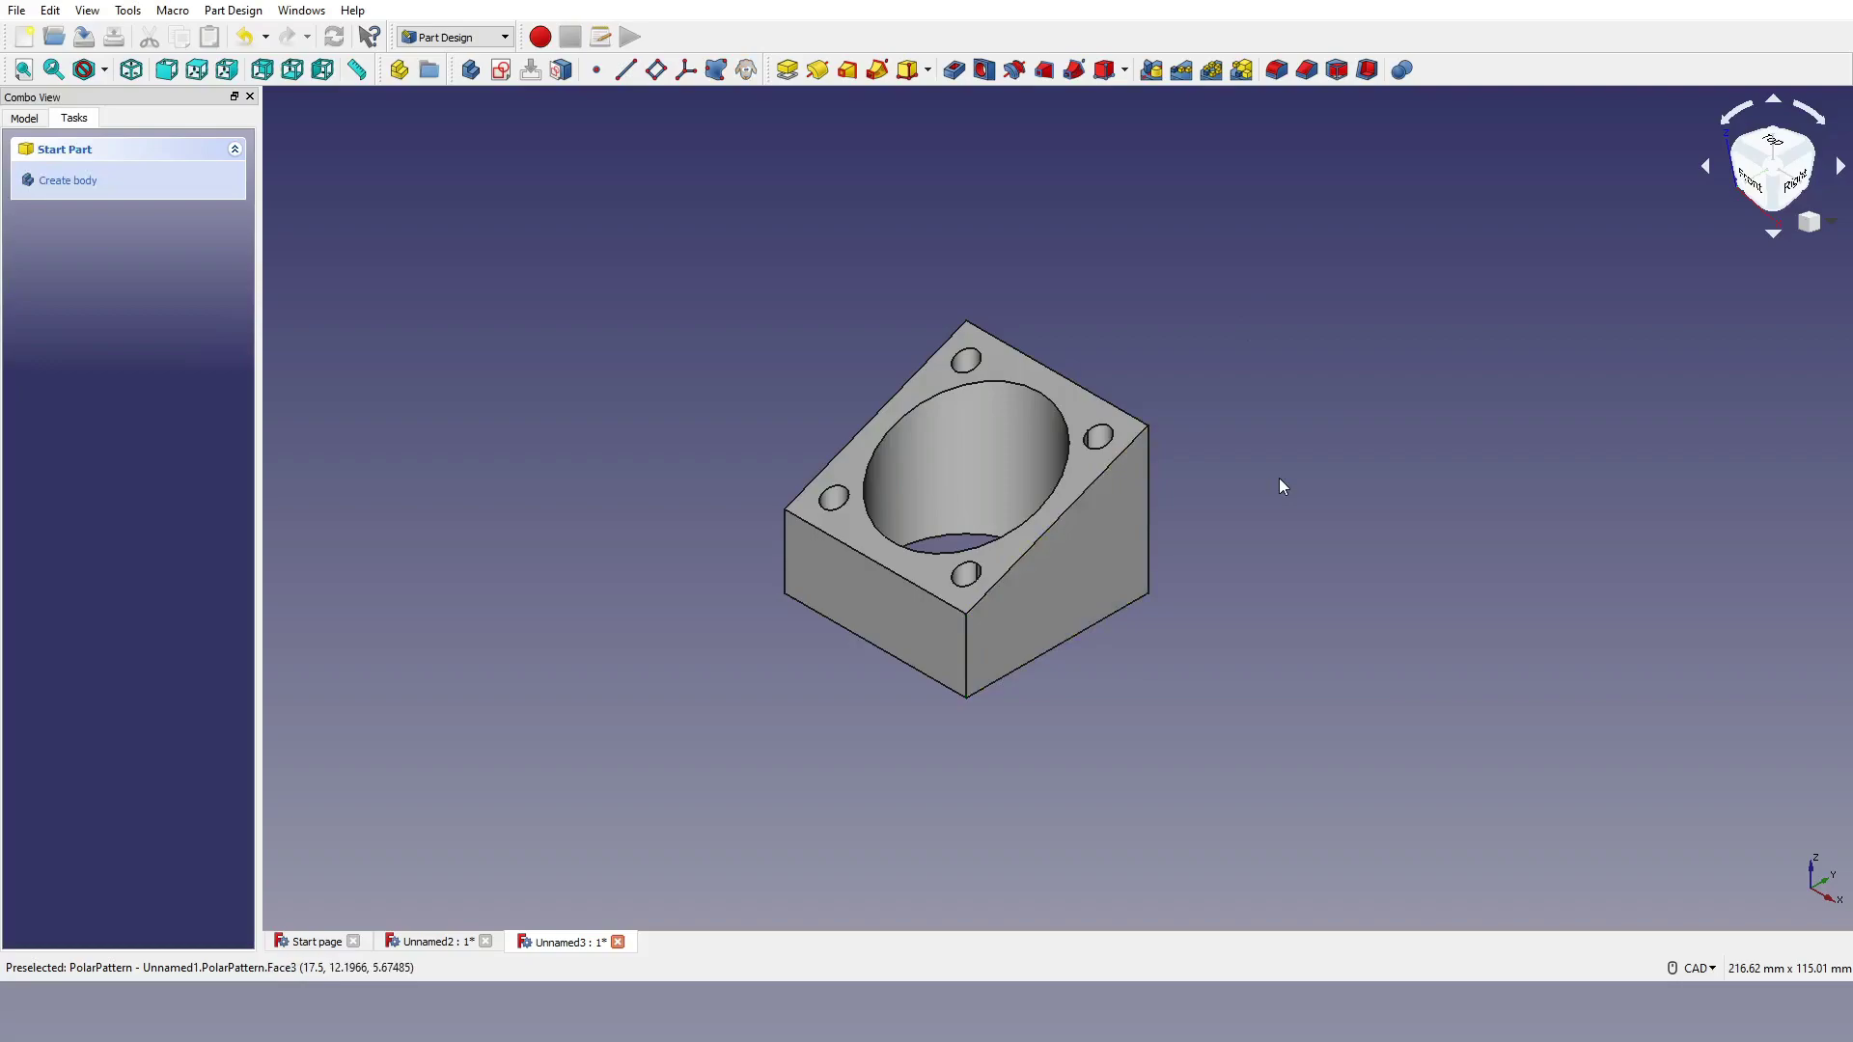
Step: Start a fillet on the block's four vertical corner edges
left_click(966, 649)
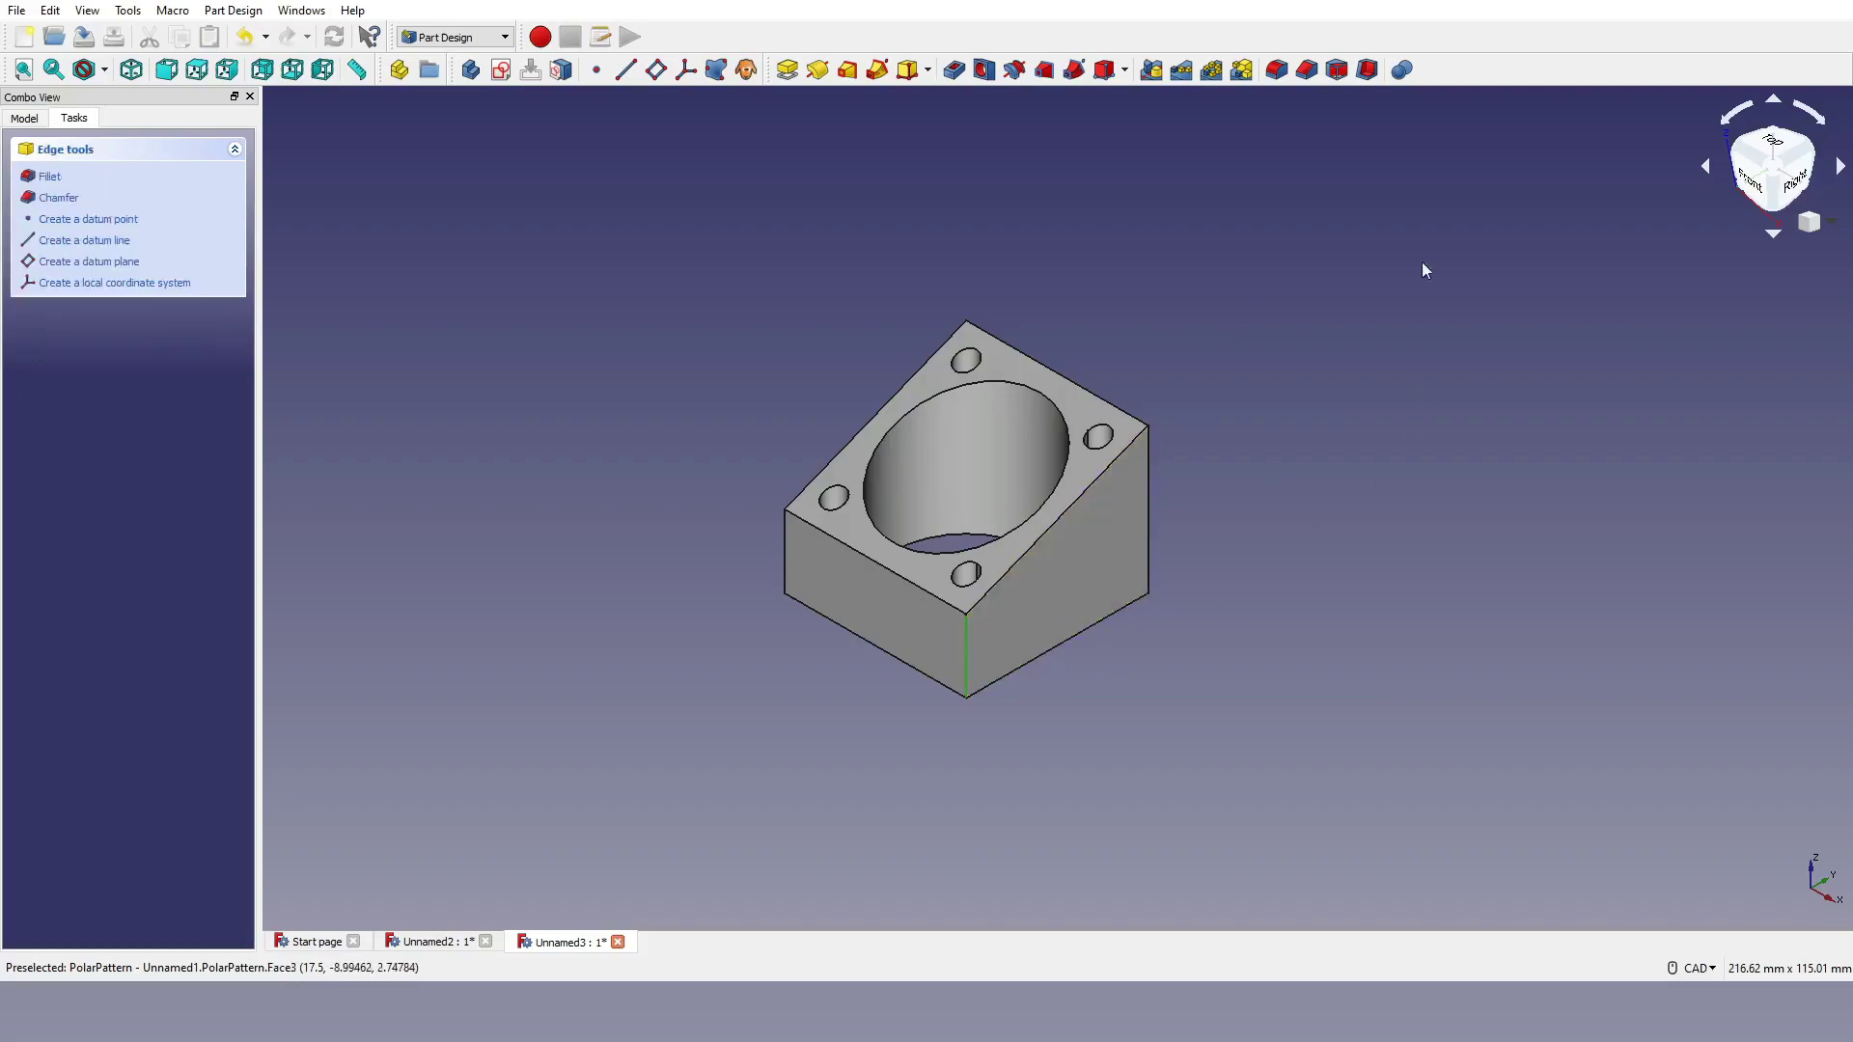
left_click(1277, 70)
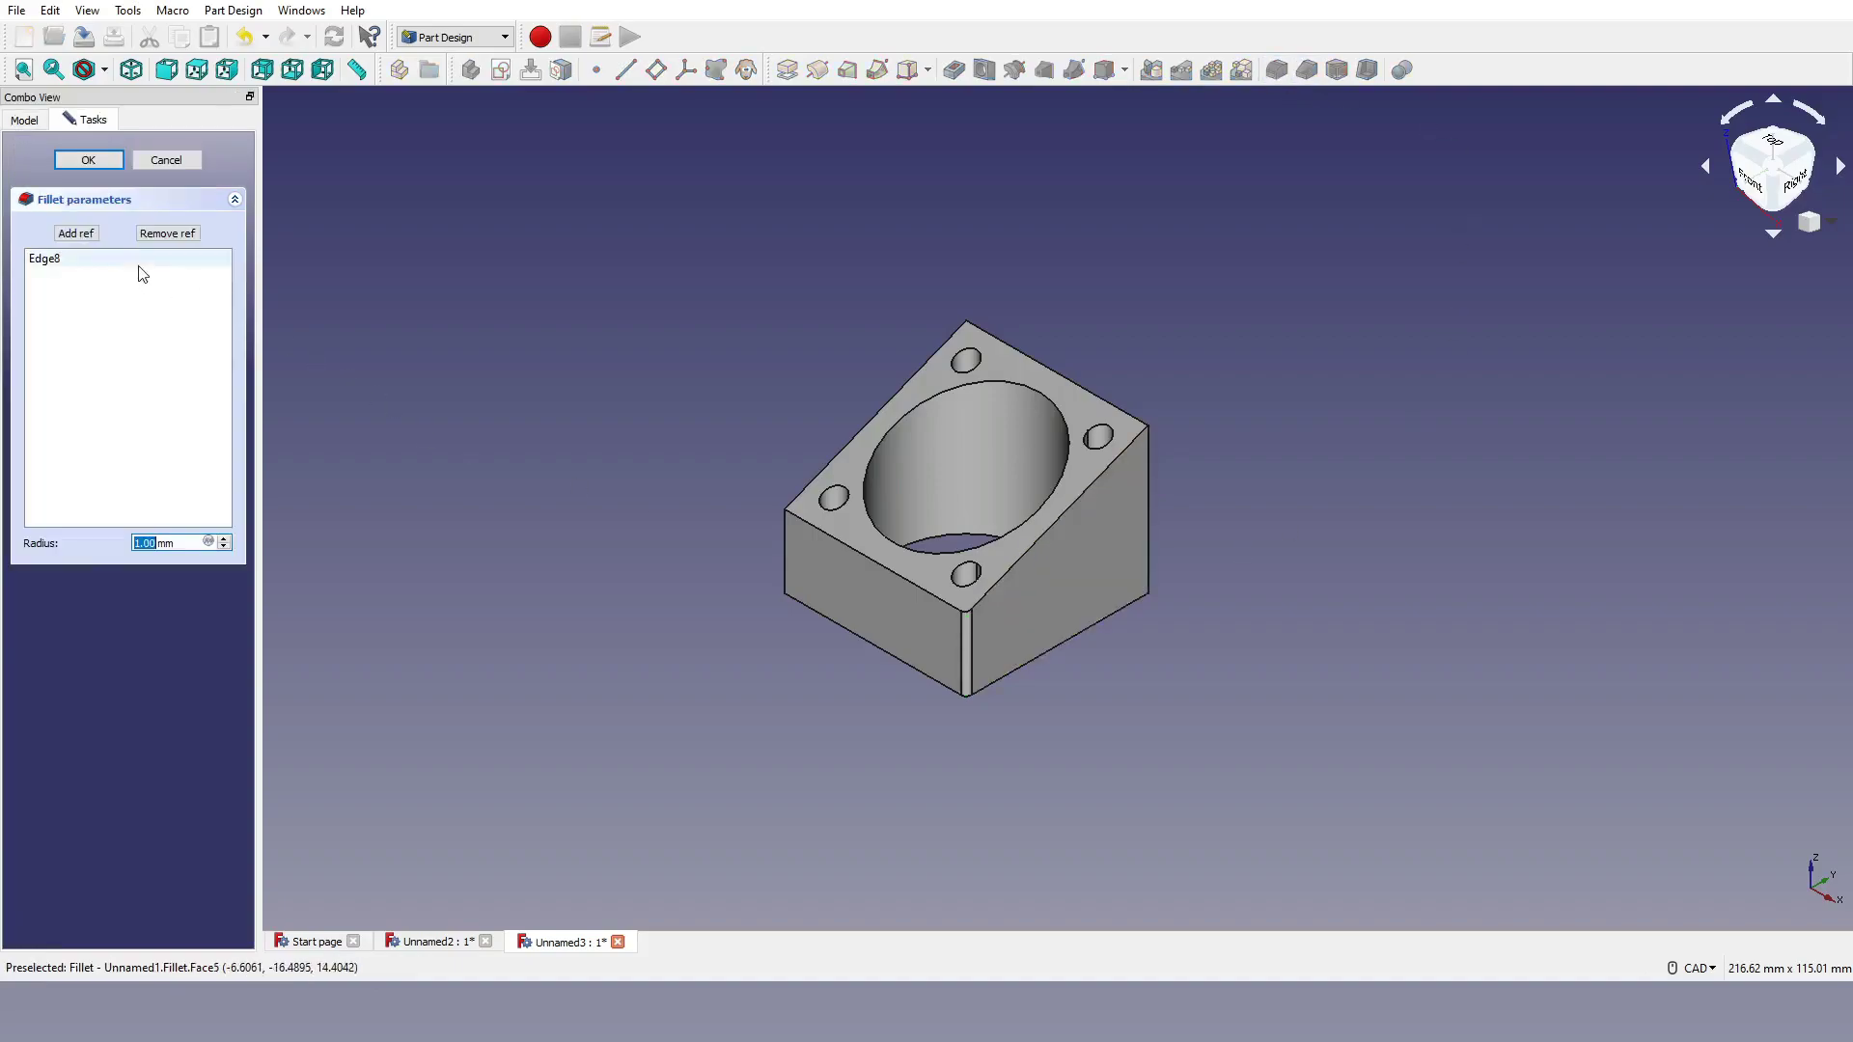
left_click(93, 237)
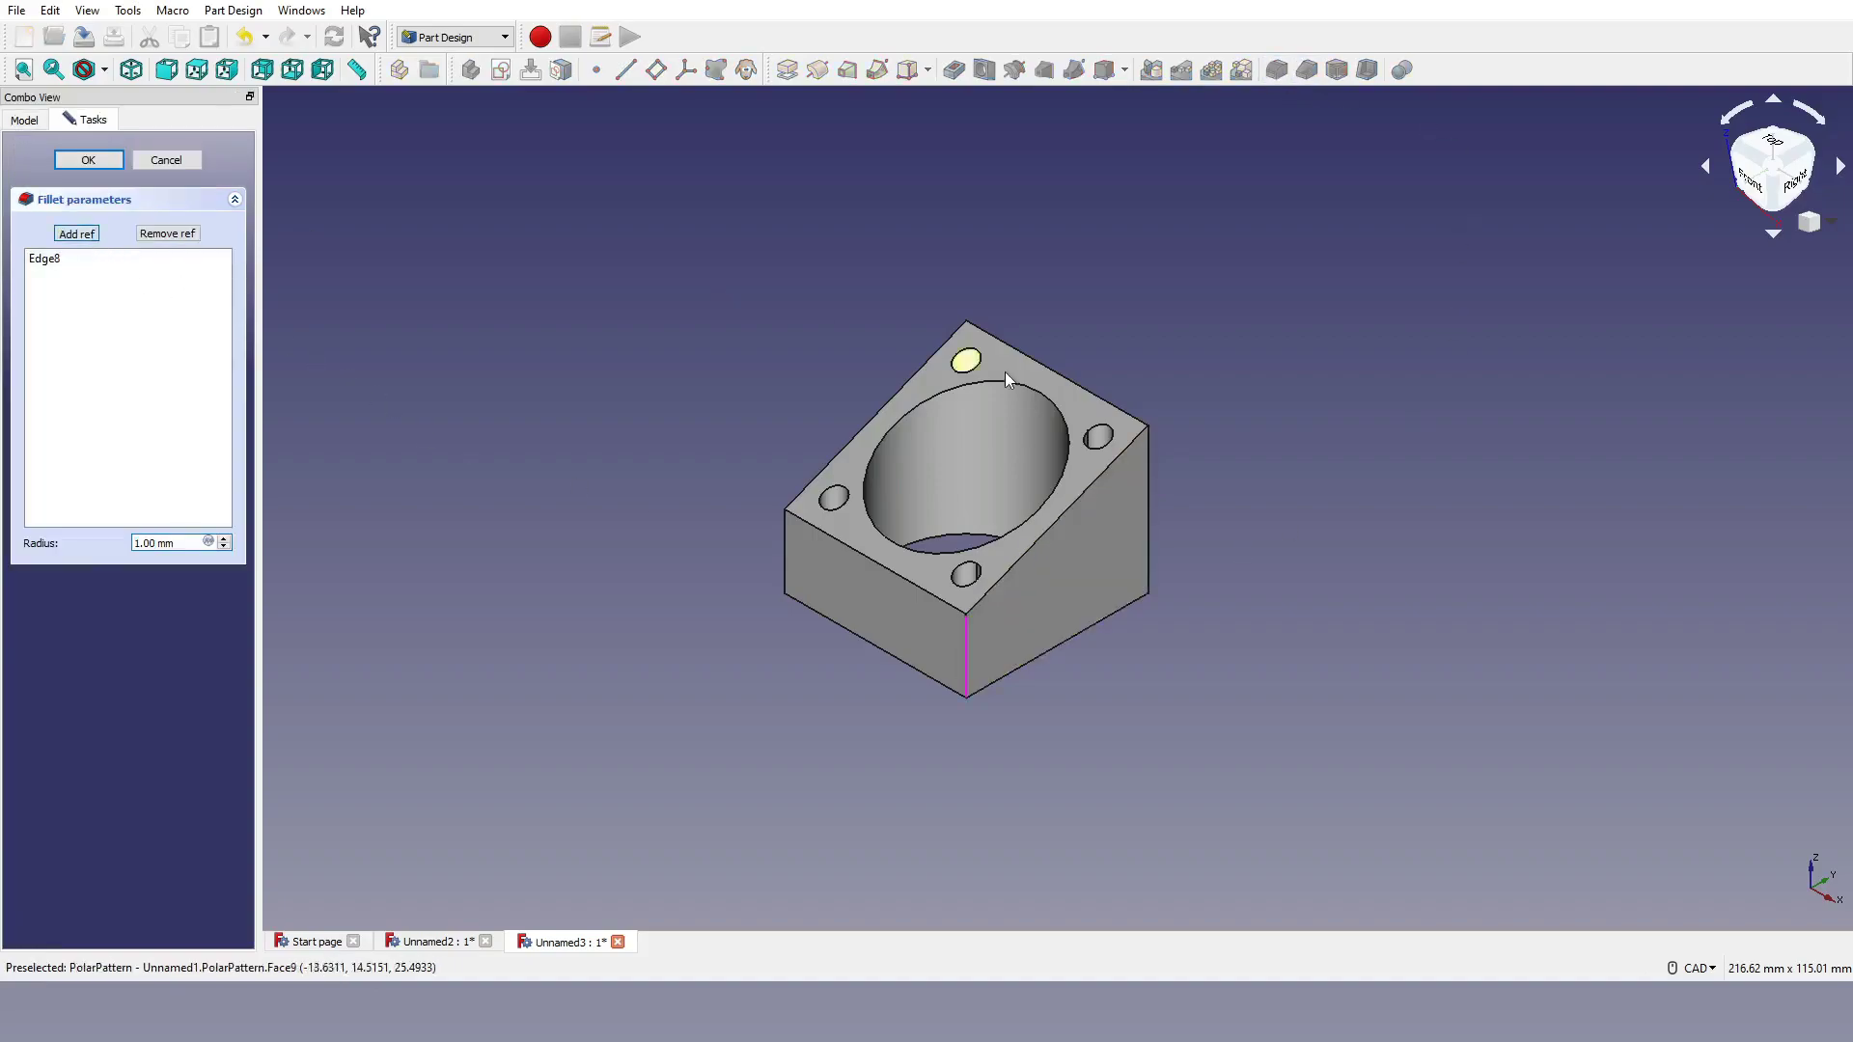
left_click(1149, 537)
left_click(77, 234)
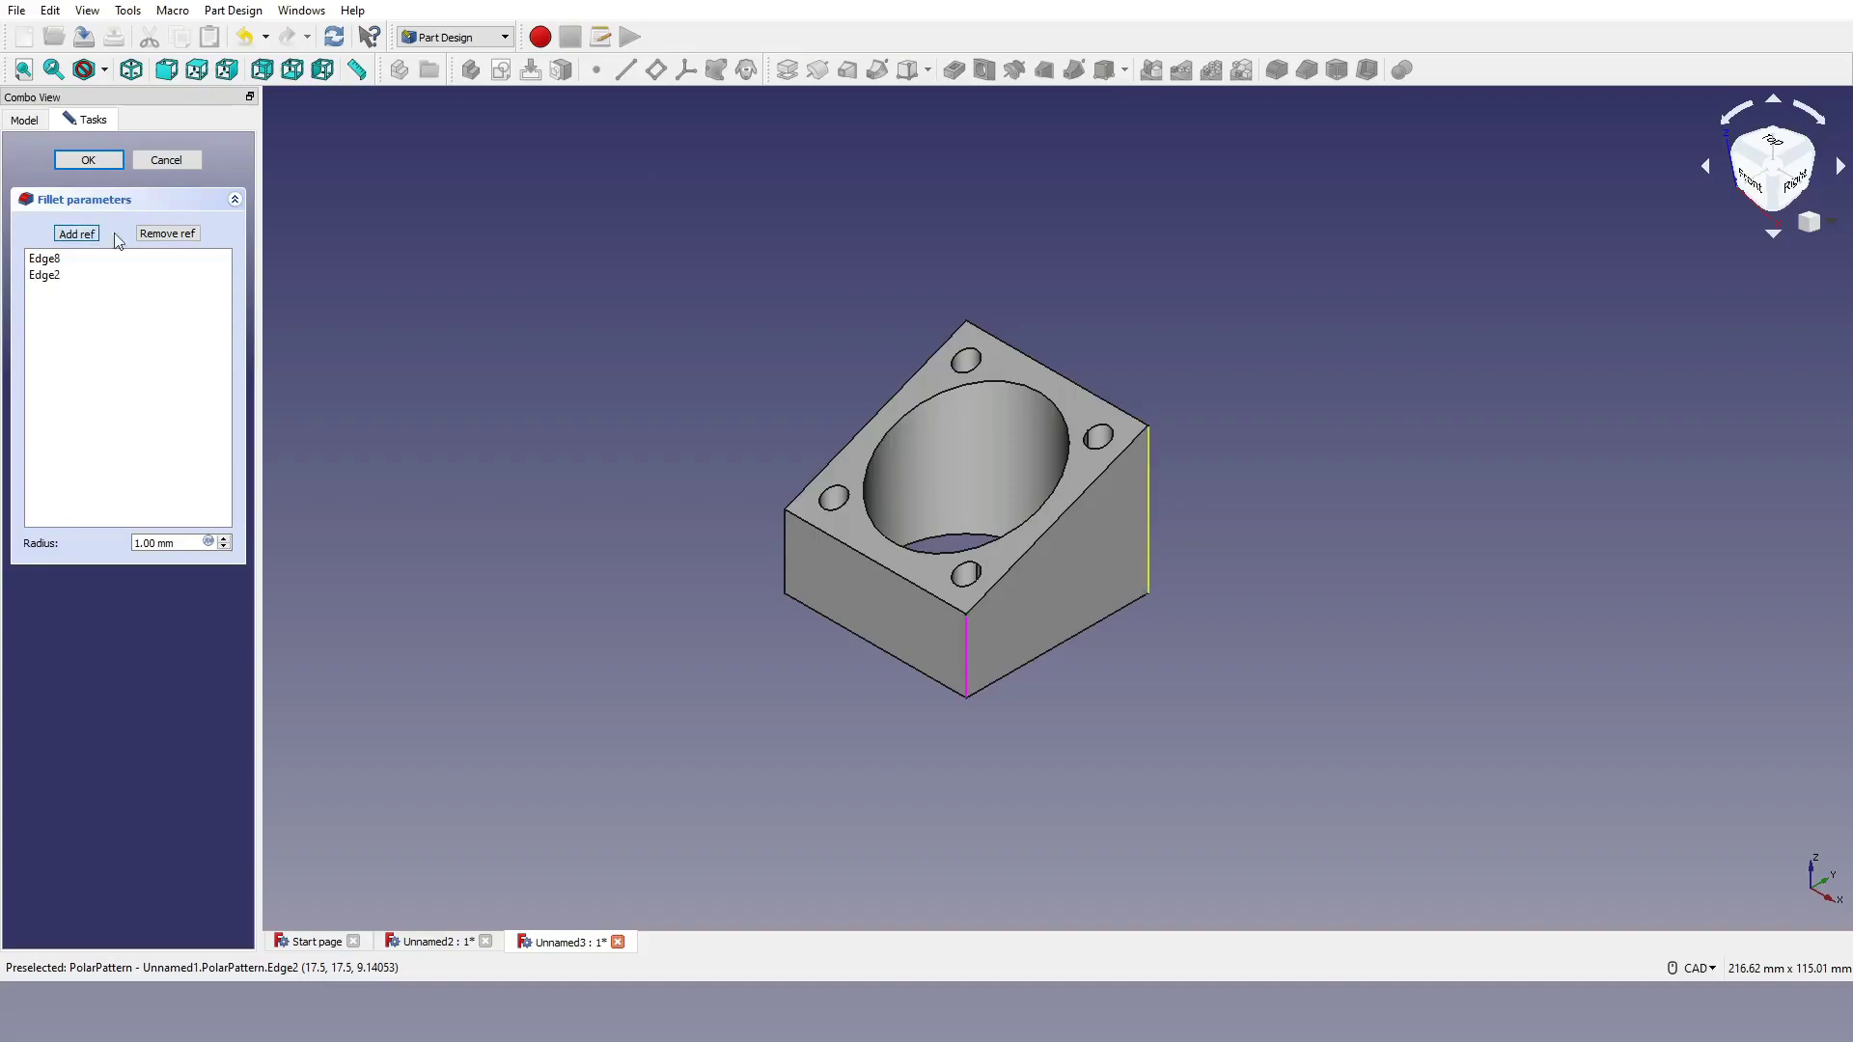
left_click(783, 572)
middle_click_drag(785, 567, 1319, 654)
left_click(93, 234)
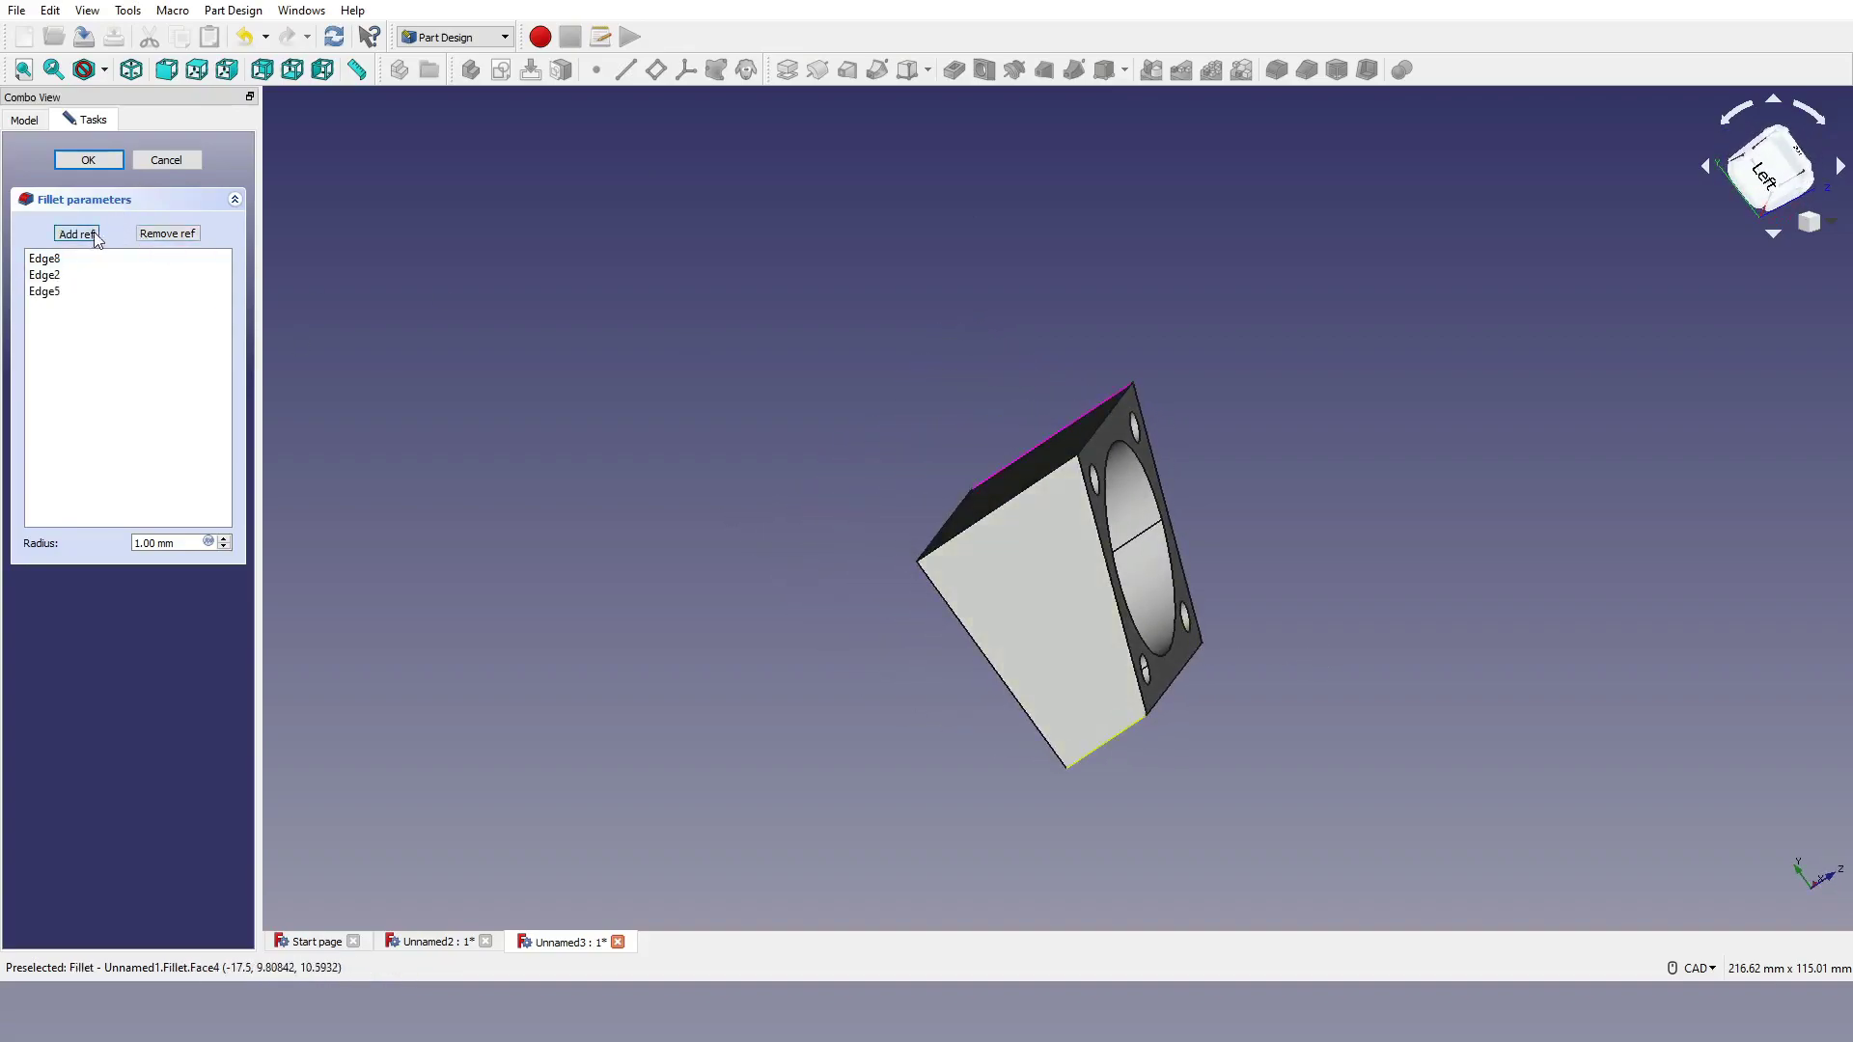
left_click(1041, 489)
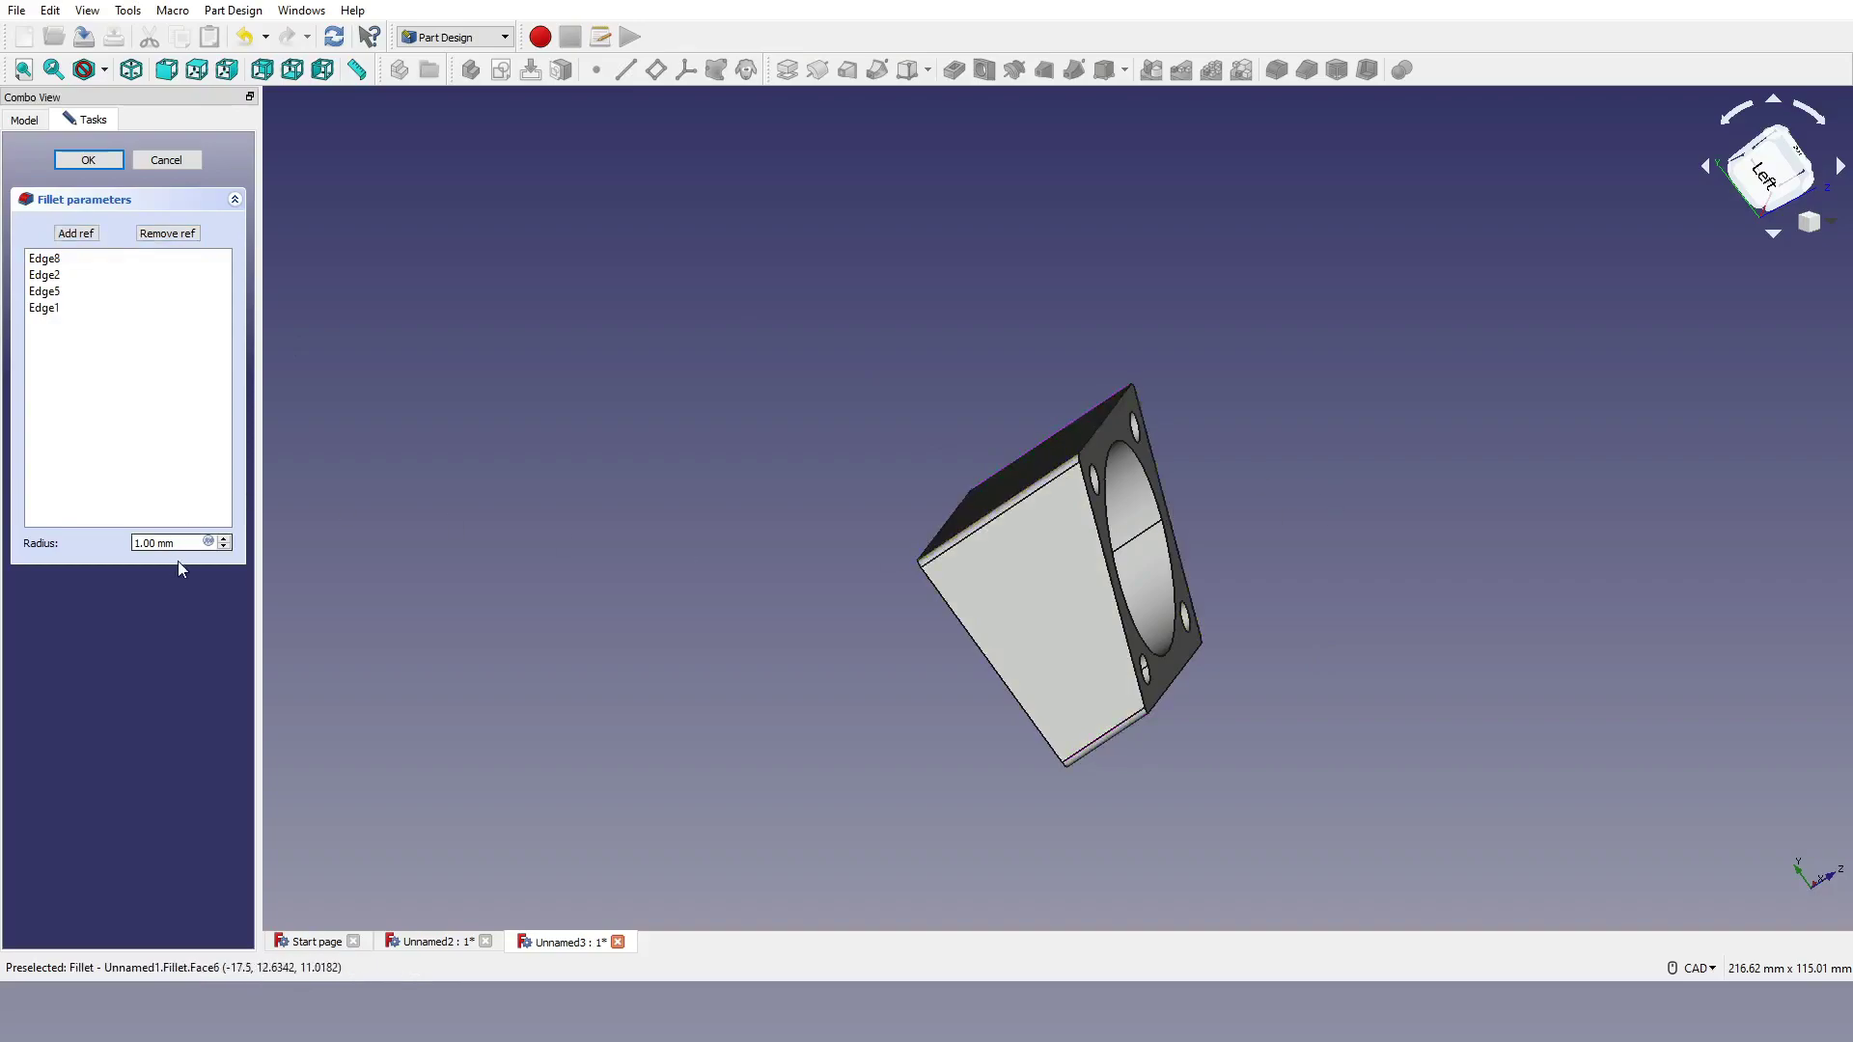
Step: Set the radius of the corner edge fillet to 5 mm and accept it
type("5")
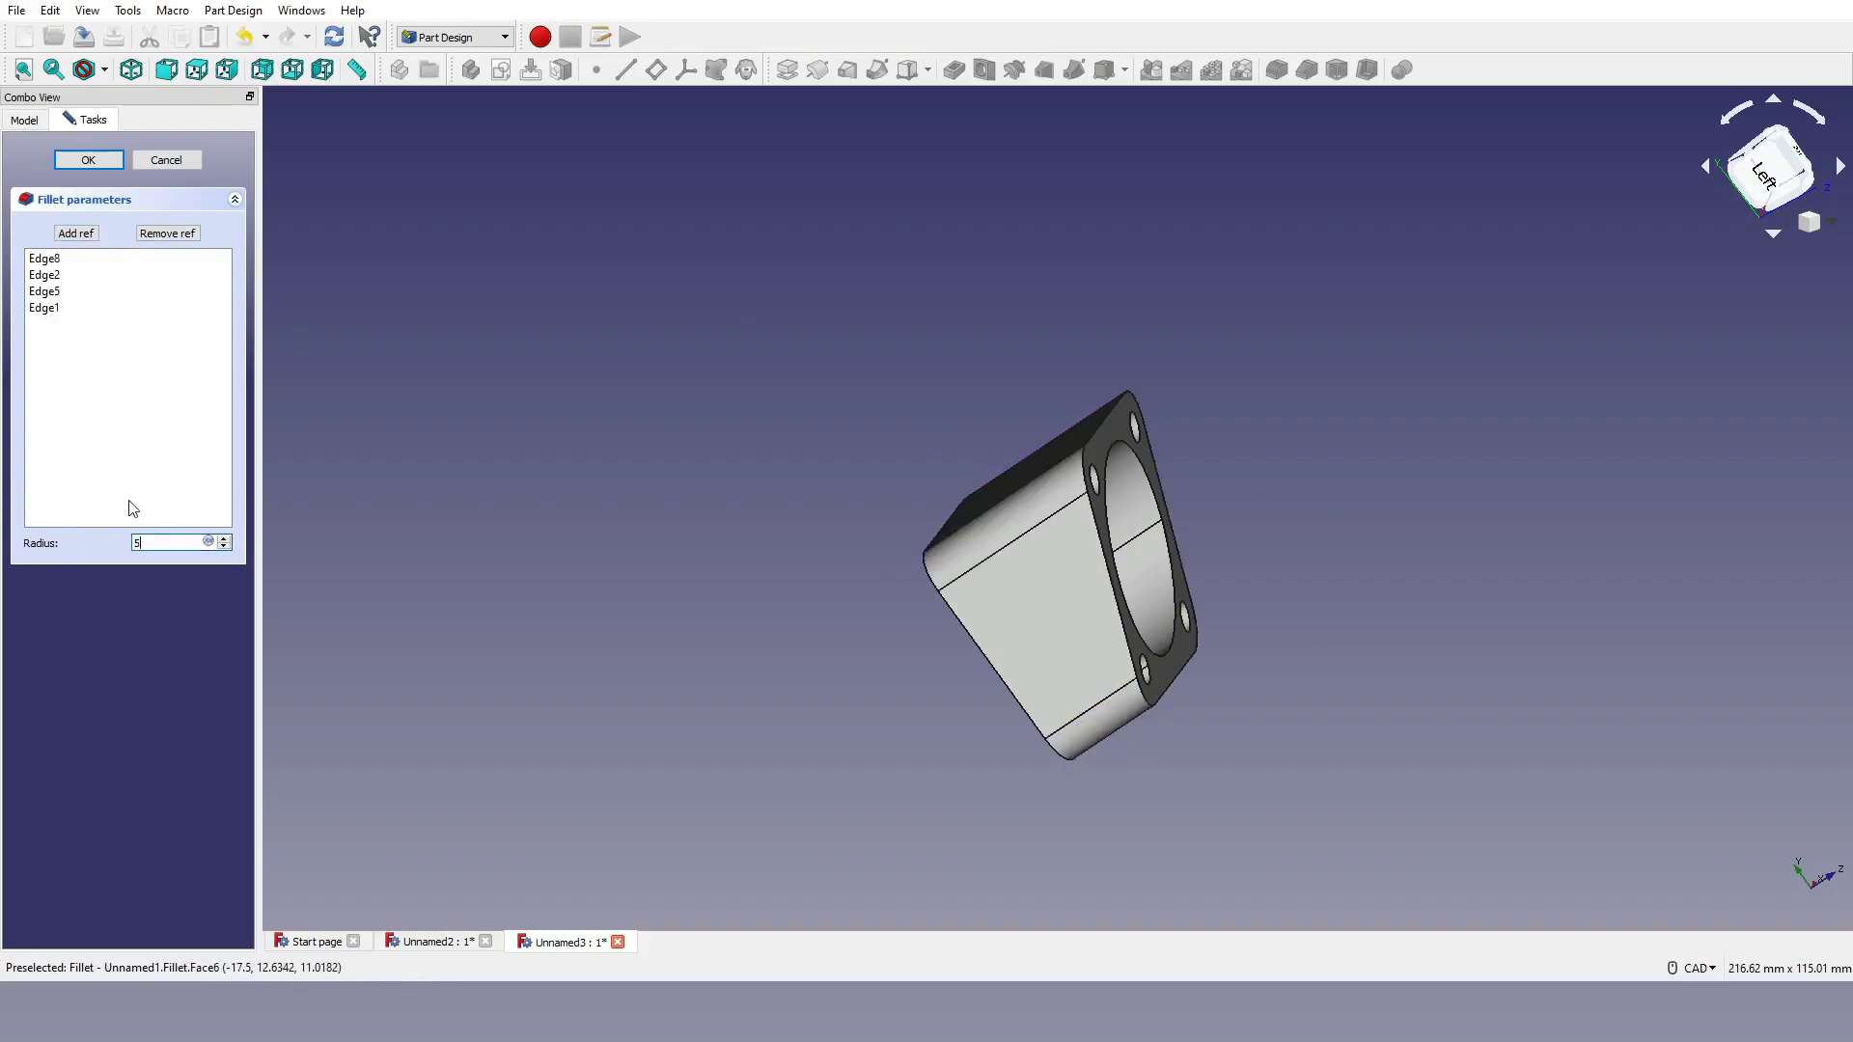
middle_click_drag(1393, 749, 1162, 670)
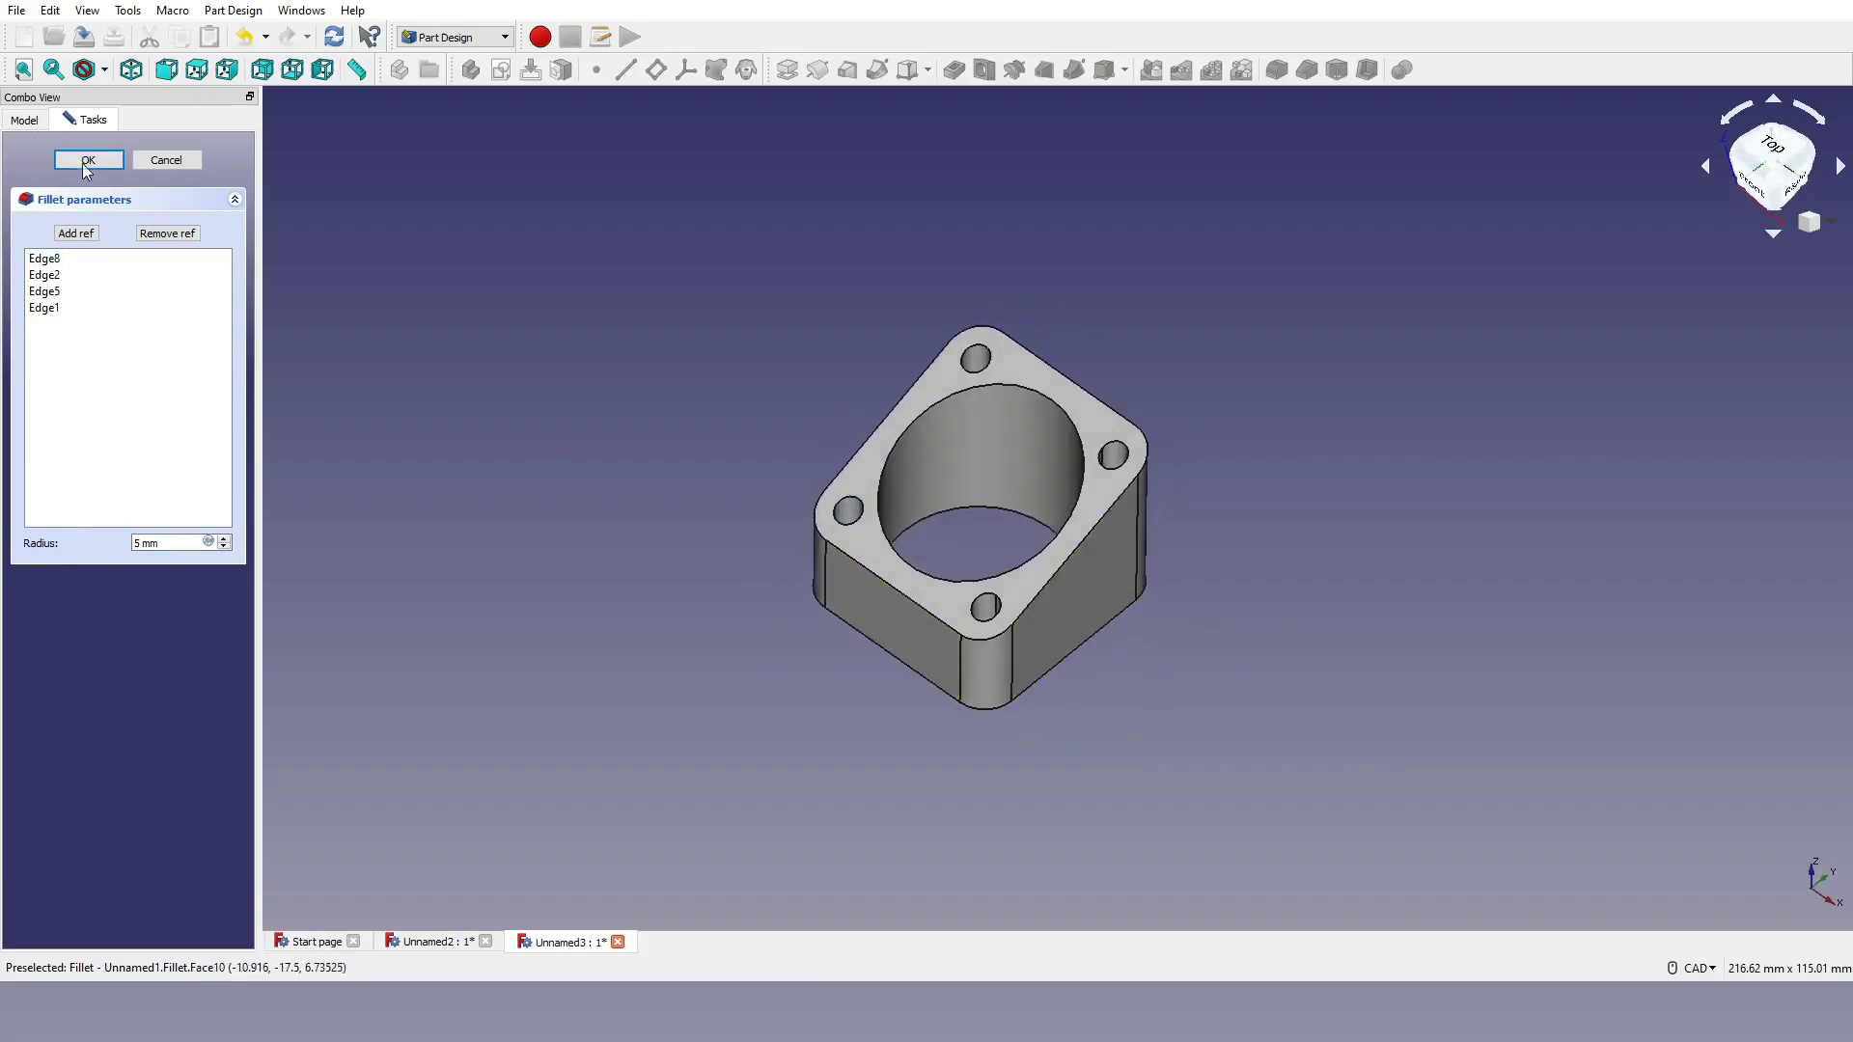
left_click(94, 157)
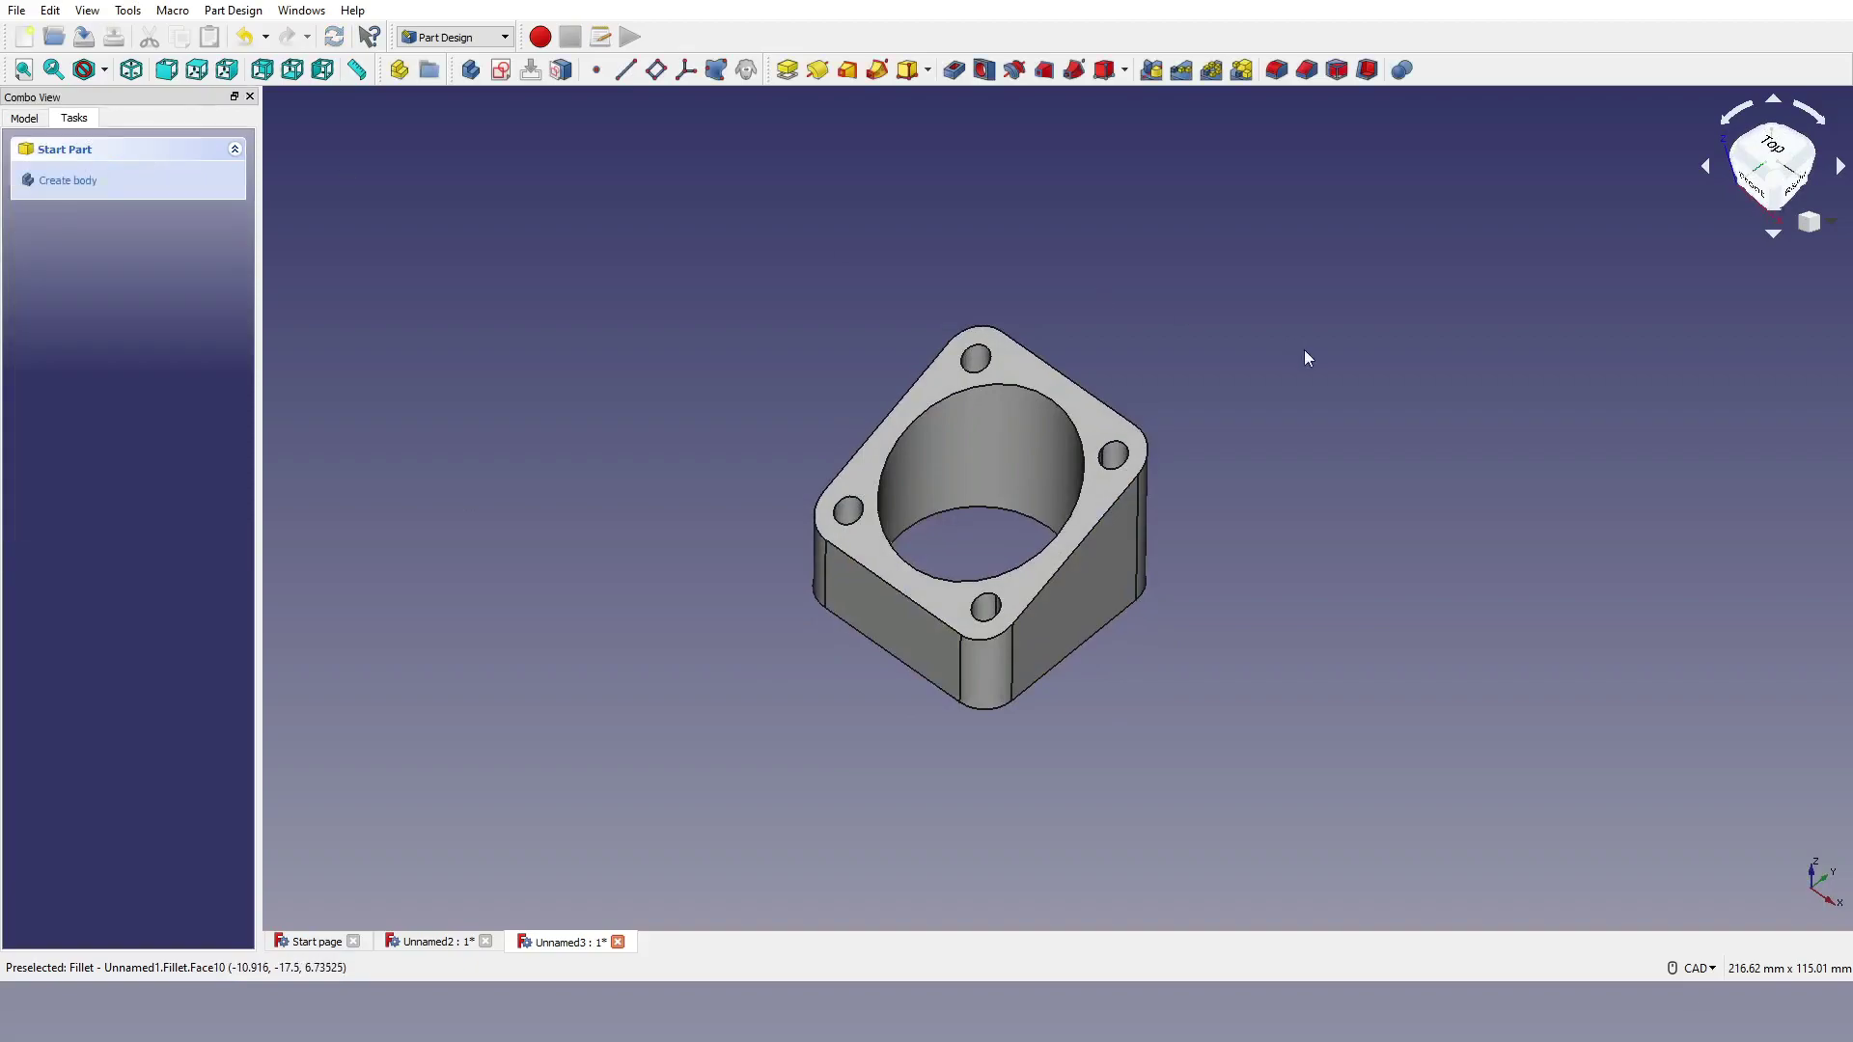
Step: Start a 0.2 mm chamfer on the upper rim of the large central hole
scroll(1148, 601, "up", 2)
scroll(1264, 434, "down", 2)
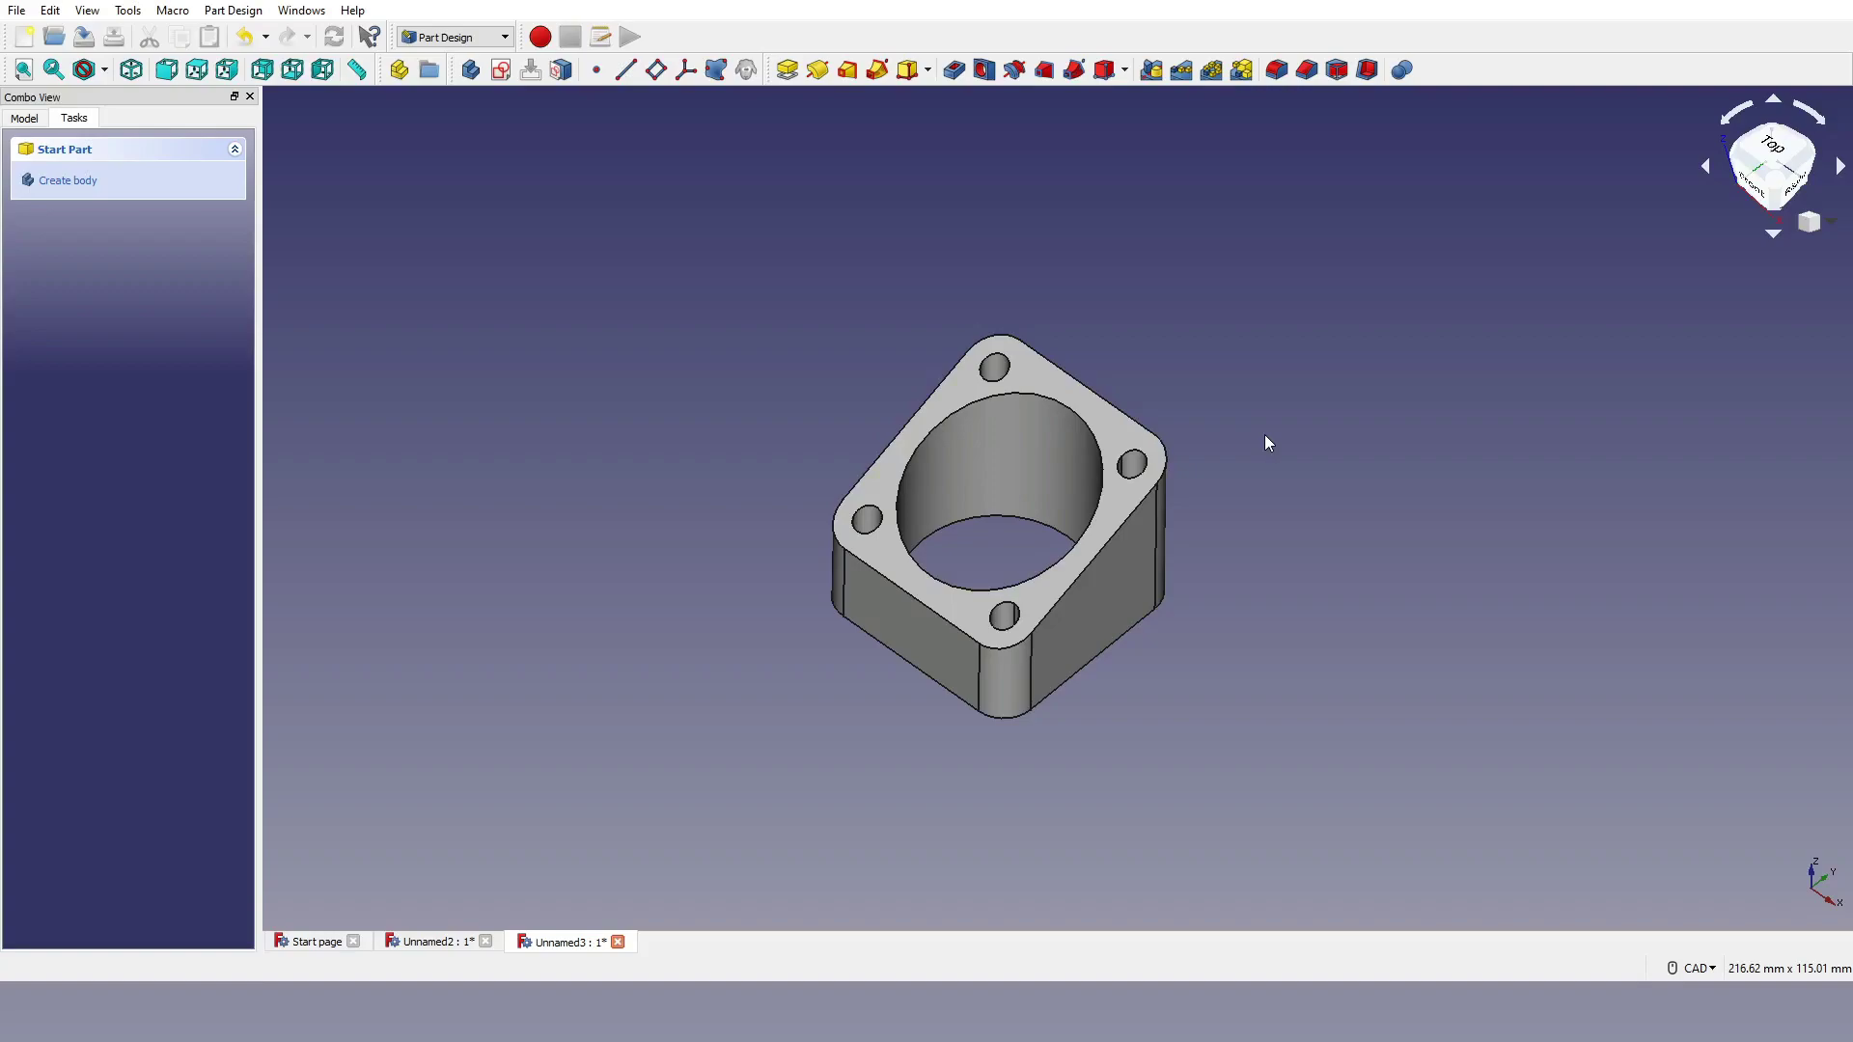
left_click(1080, 417)
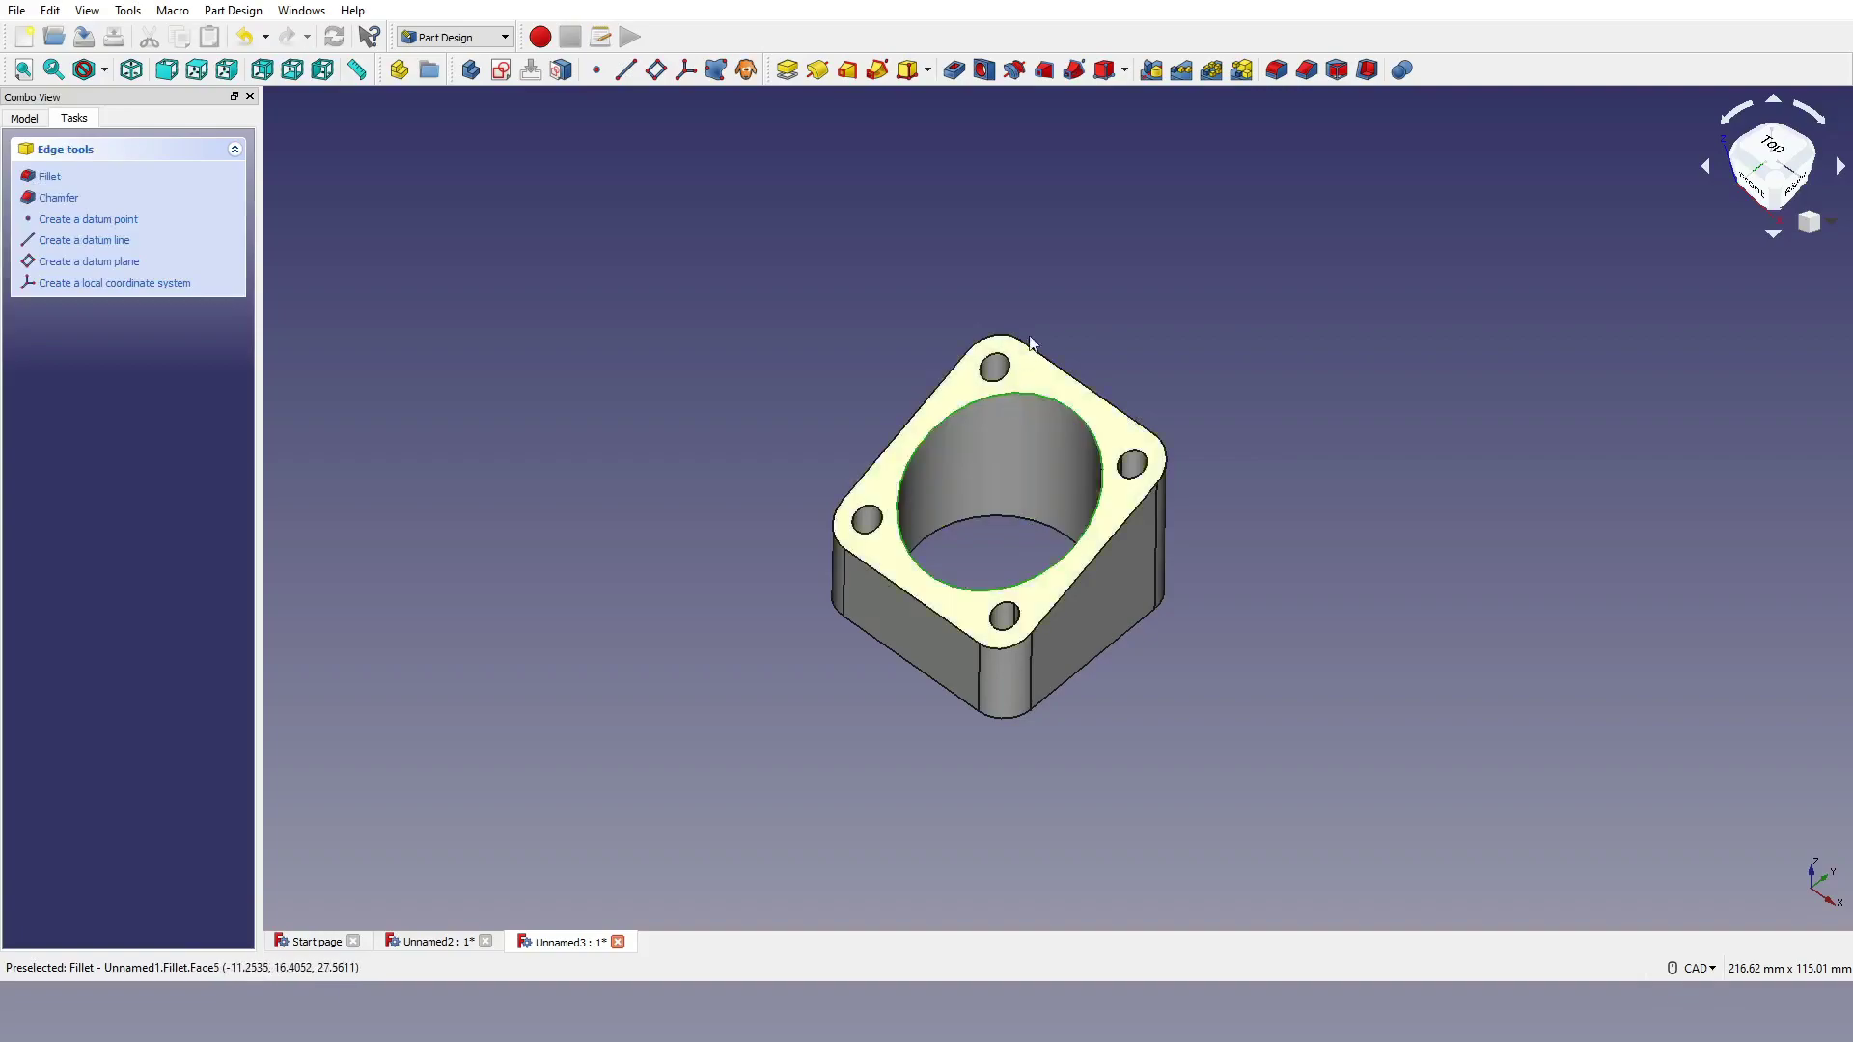
left_click(1314, 77)
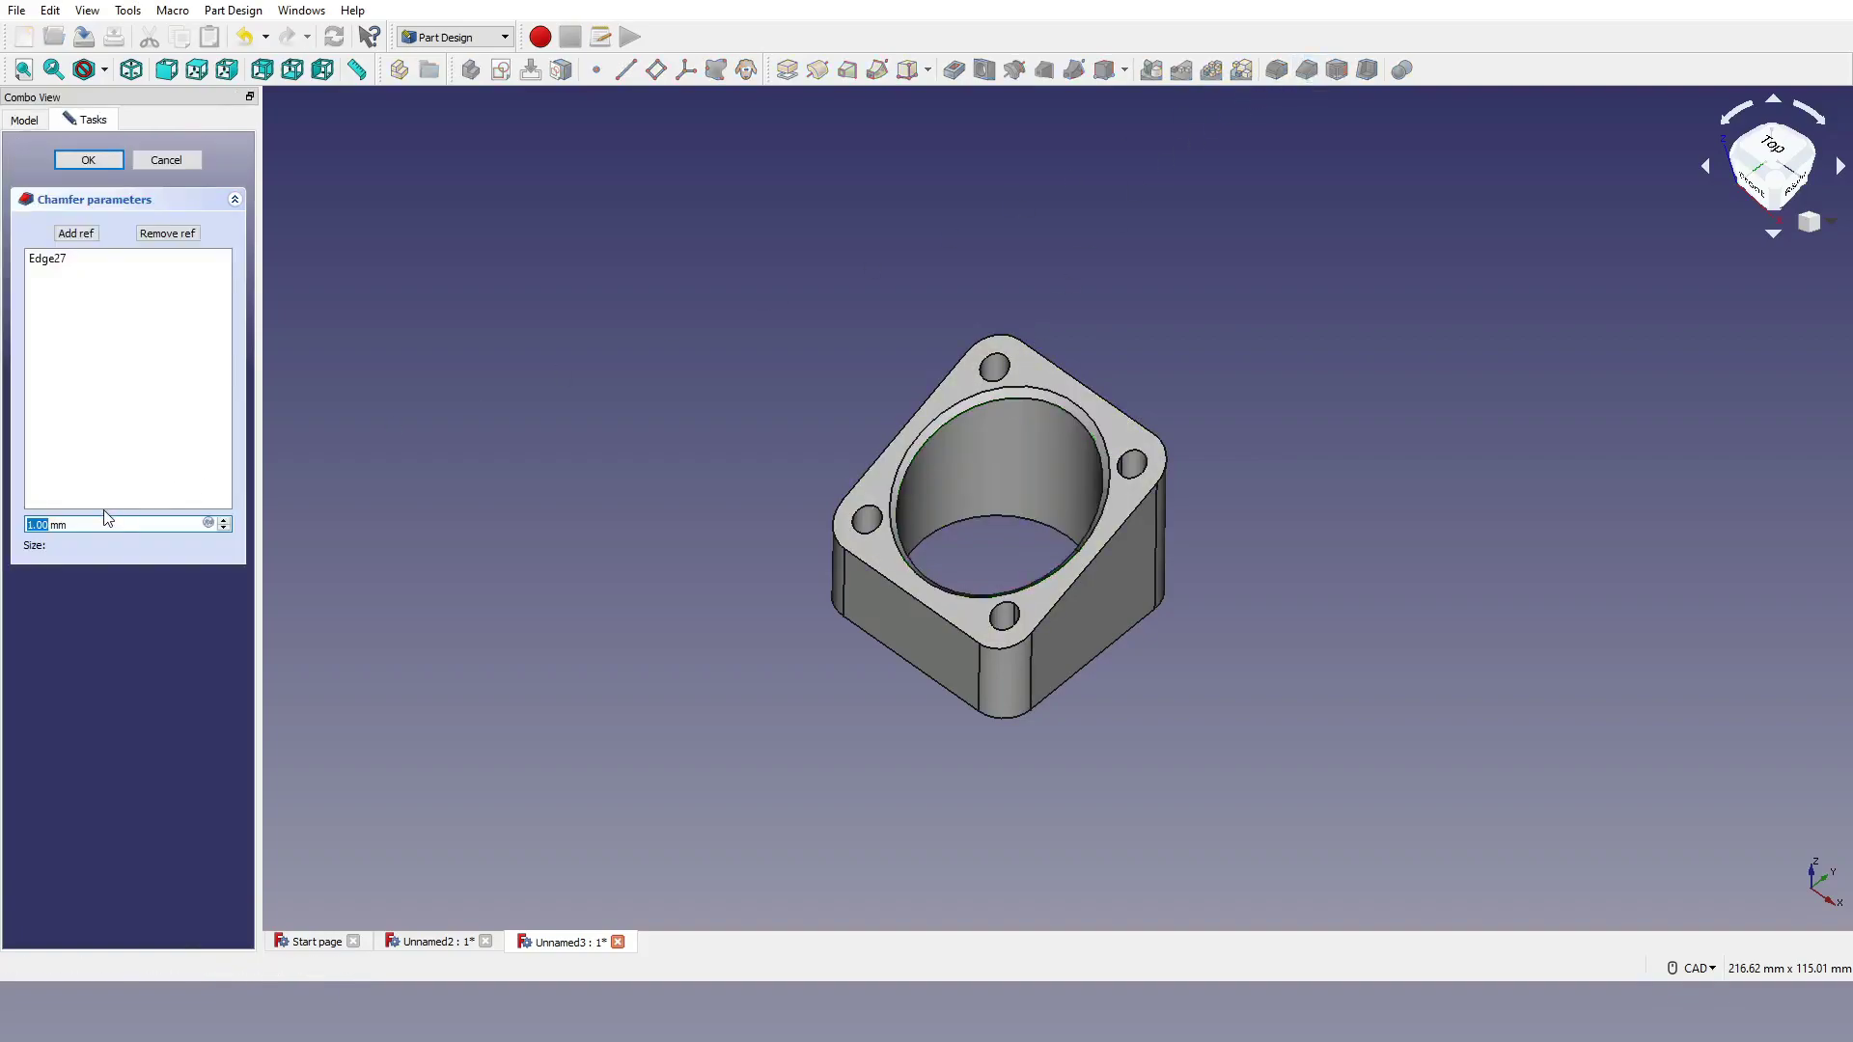
type("0.2")
scroll(995, 461, "up", 5)
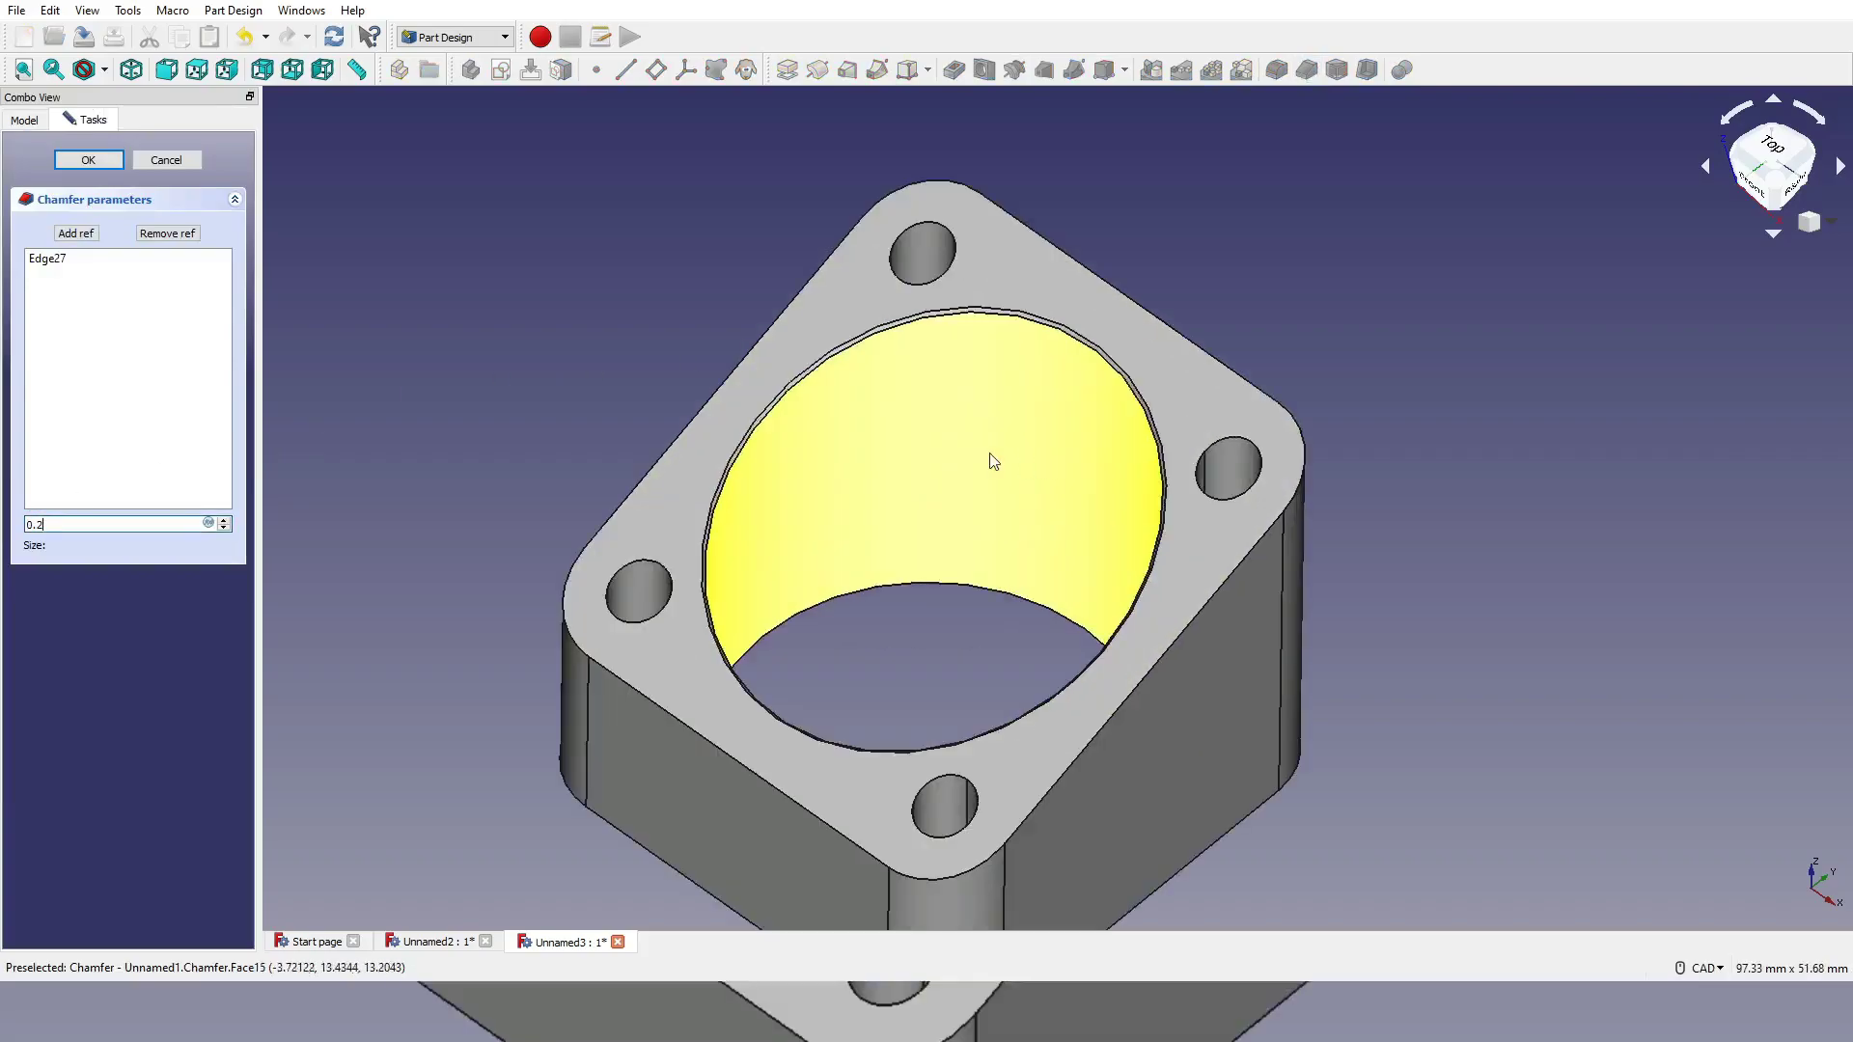
Step: Add the upper rims of the four corner holes and the sloped top face's outer edge to the chamfer
left_click(77, 234)
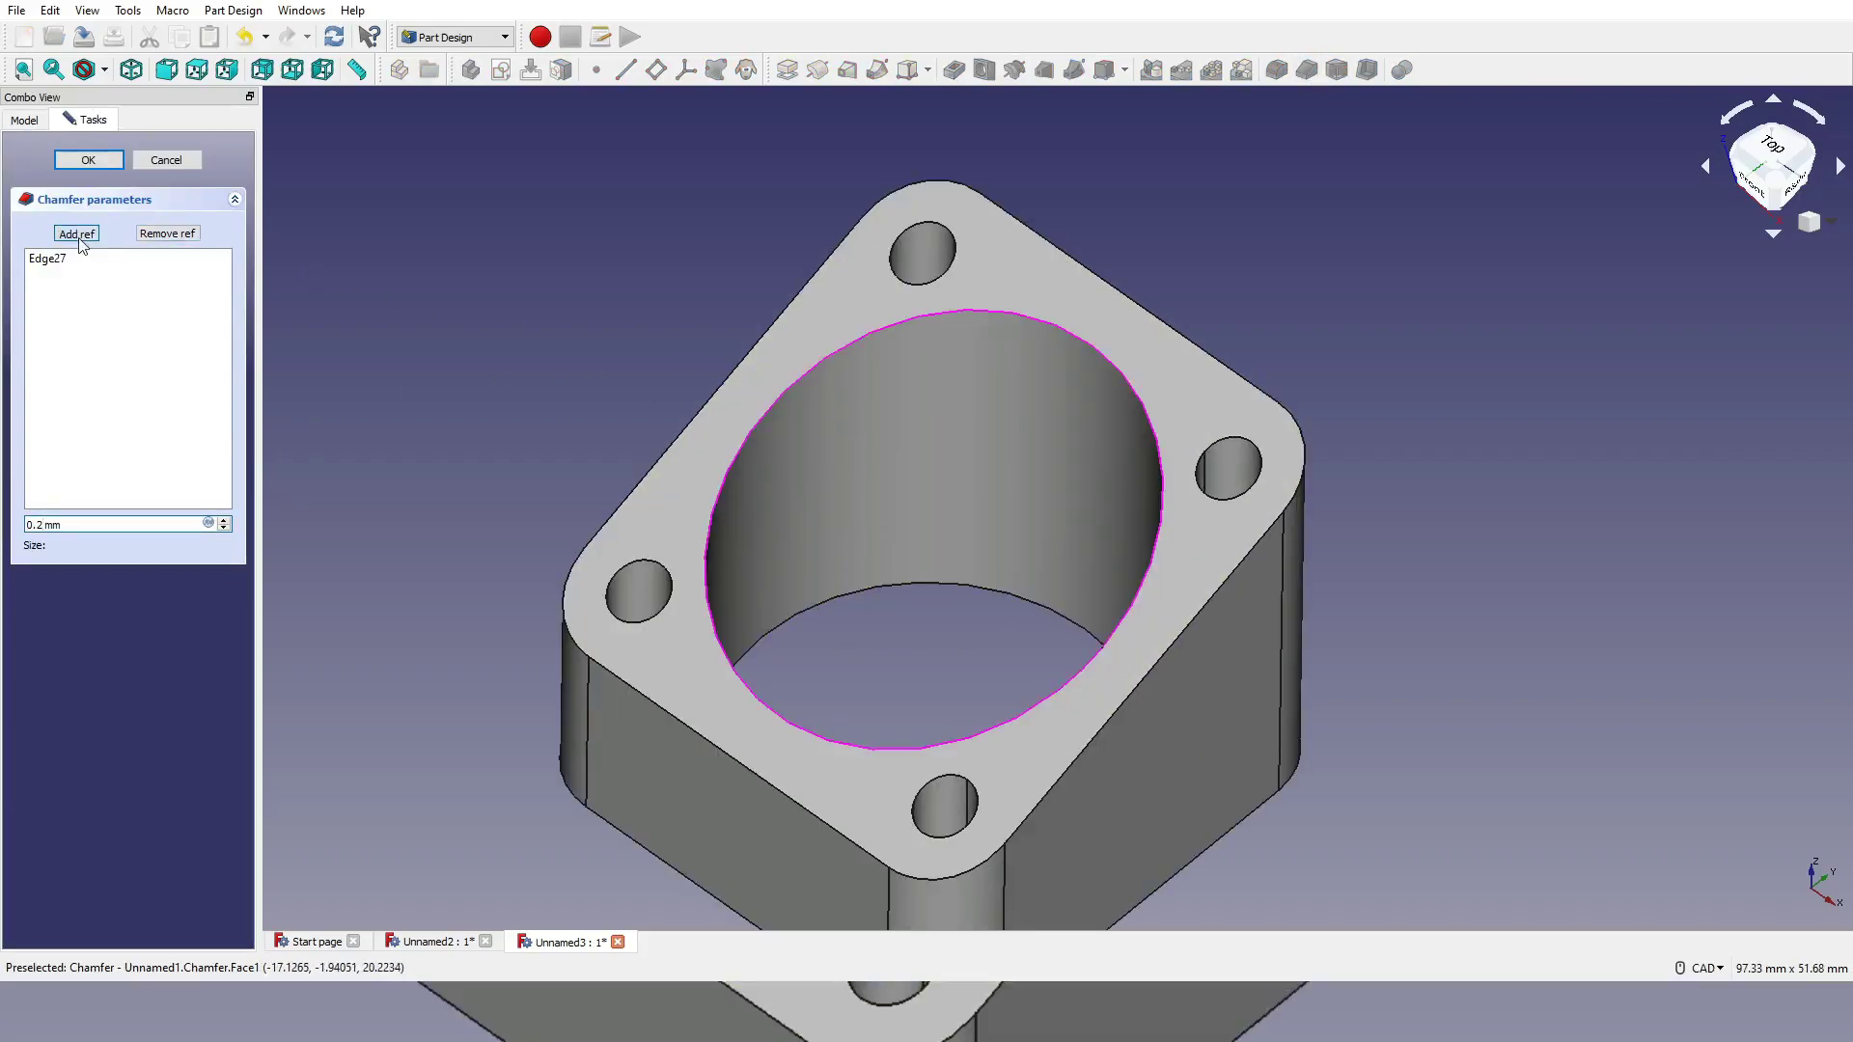
left_click(944, 274)
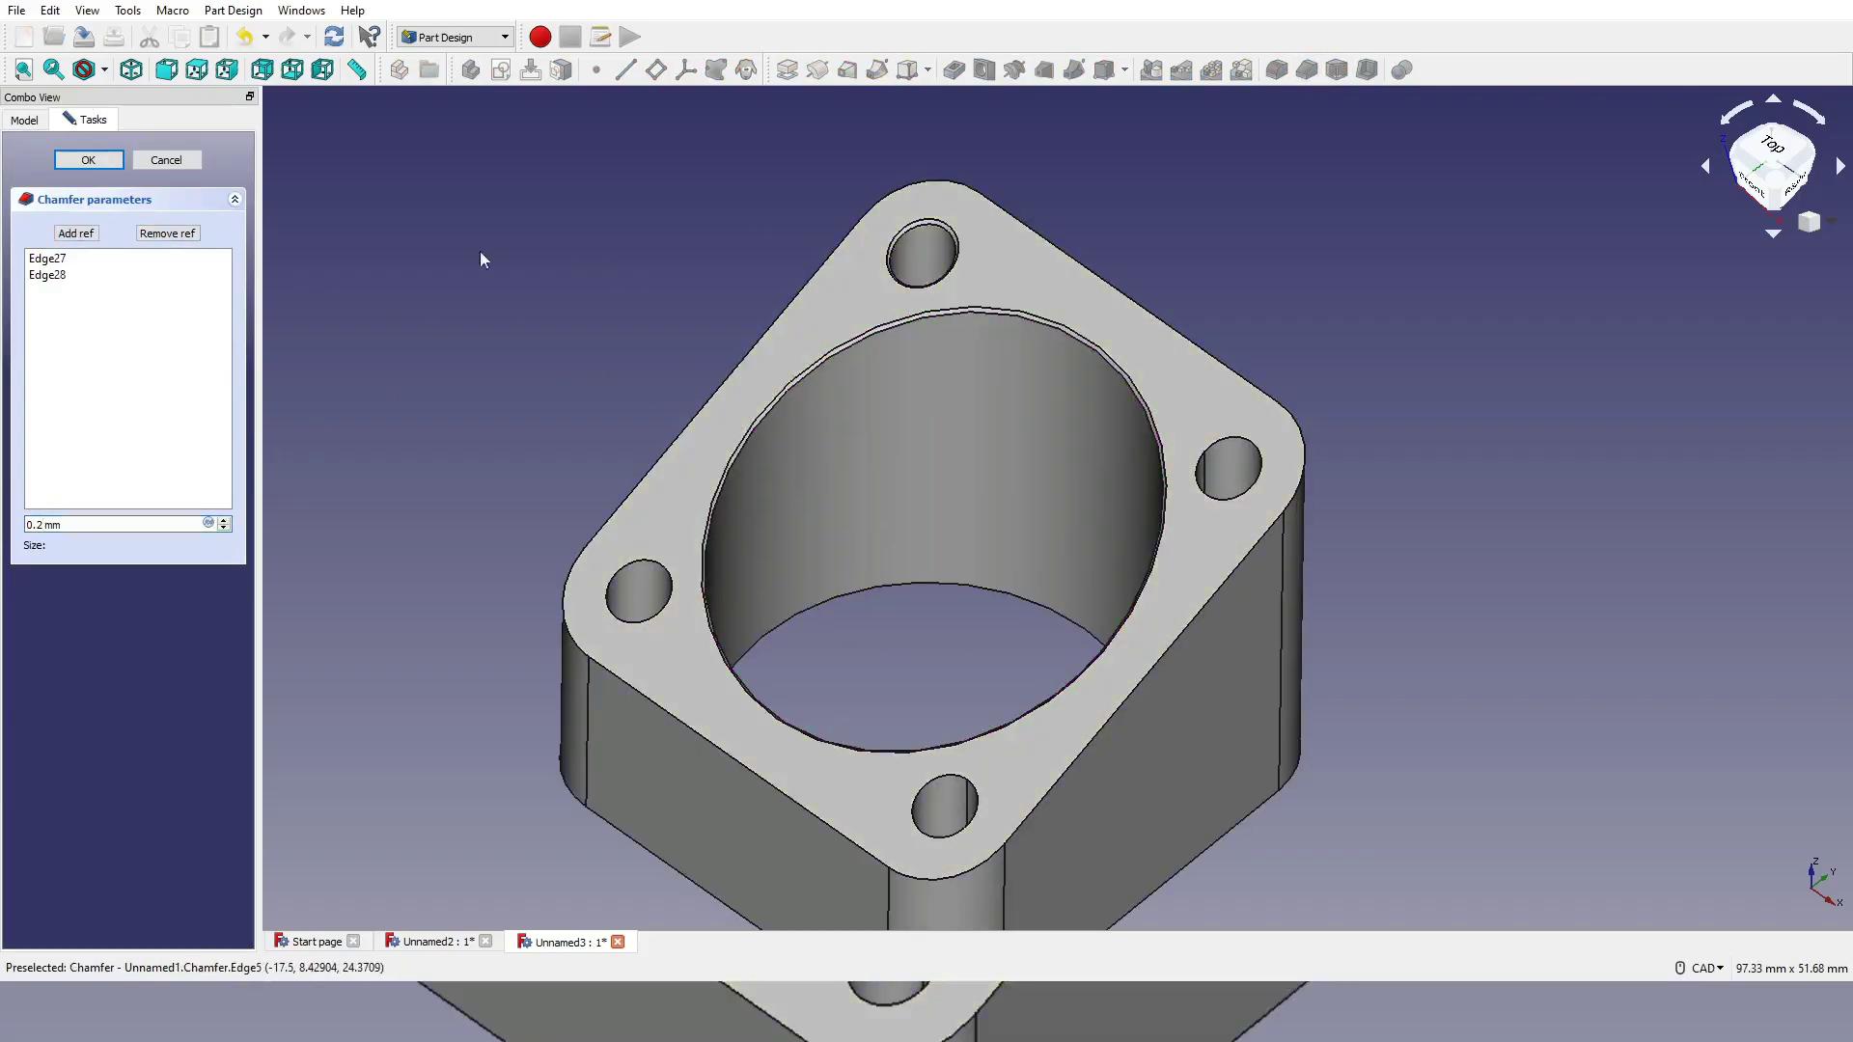
left_click(660, 622)
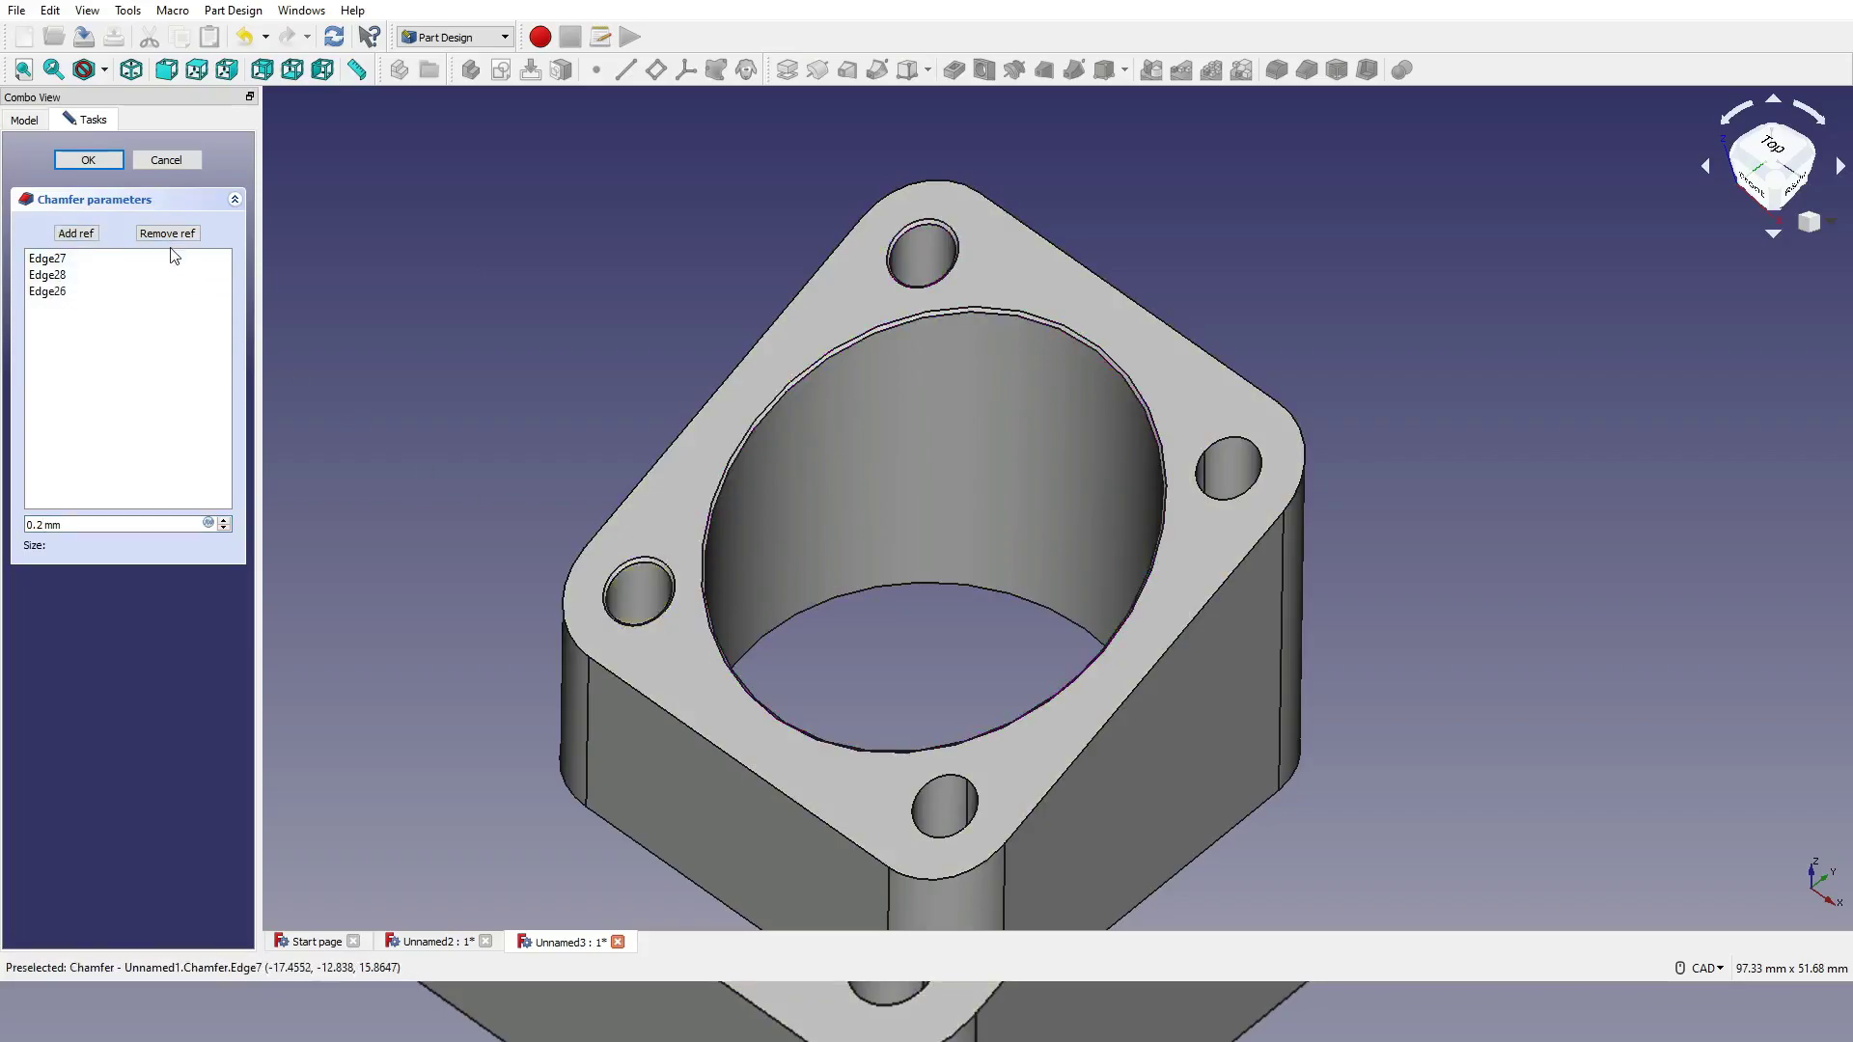
left_click(76, 234)
left_click(965, 778)
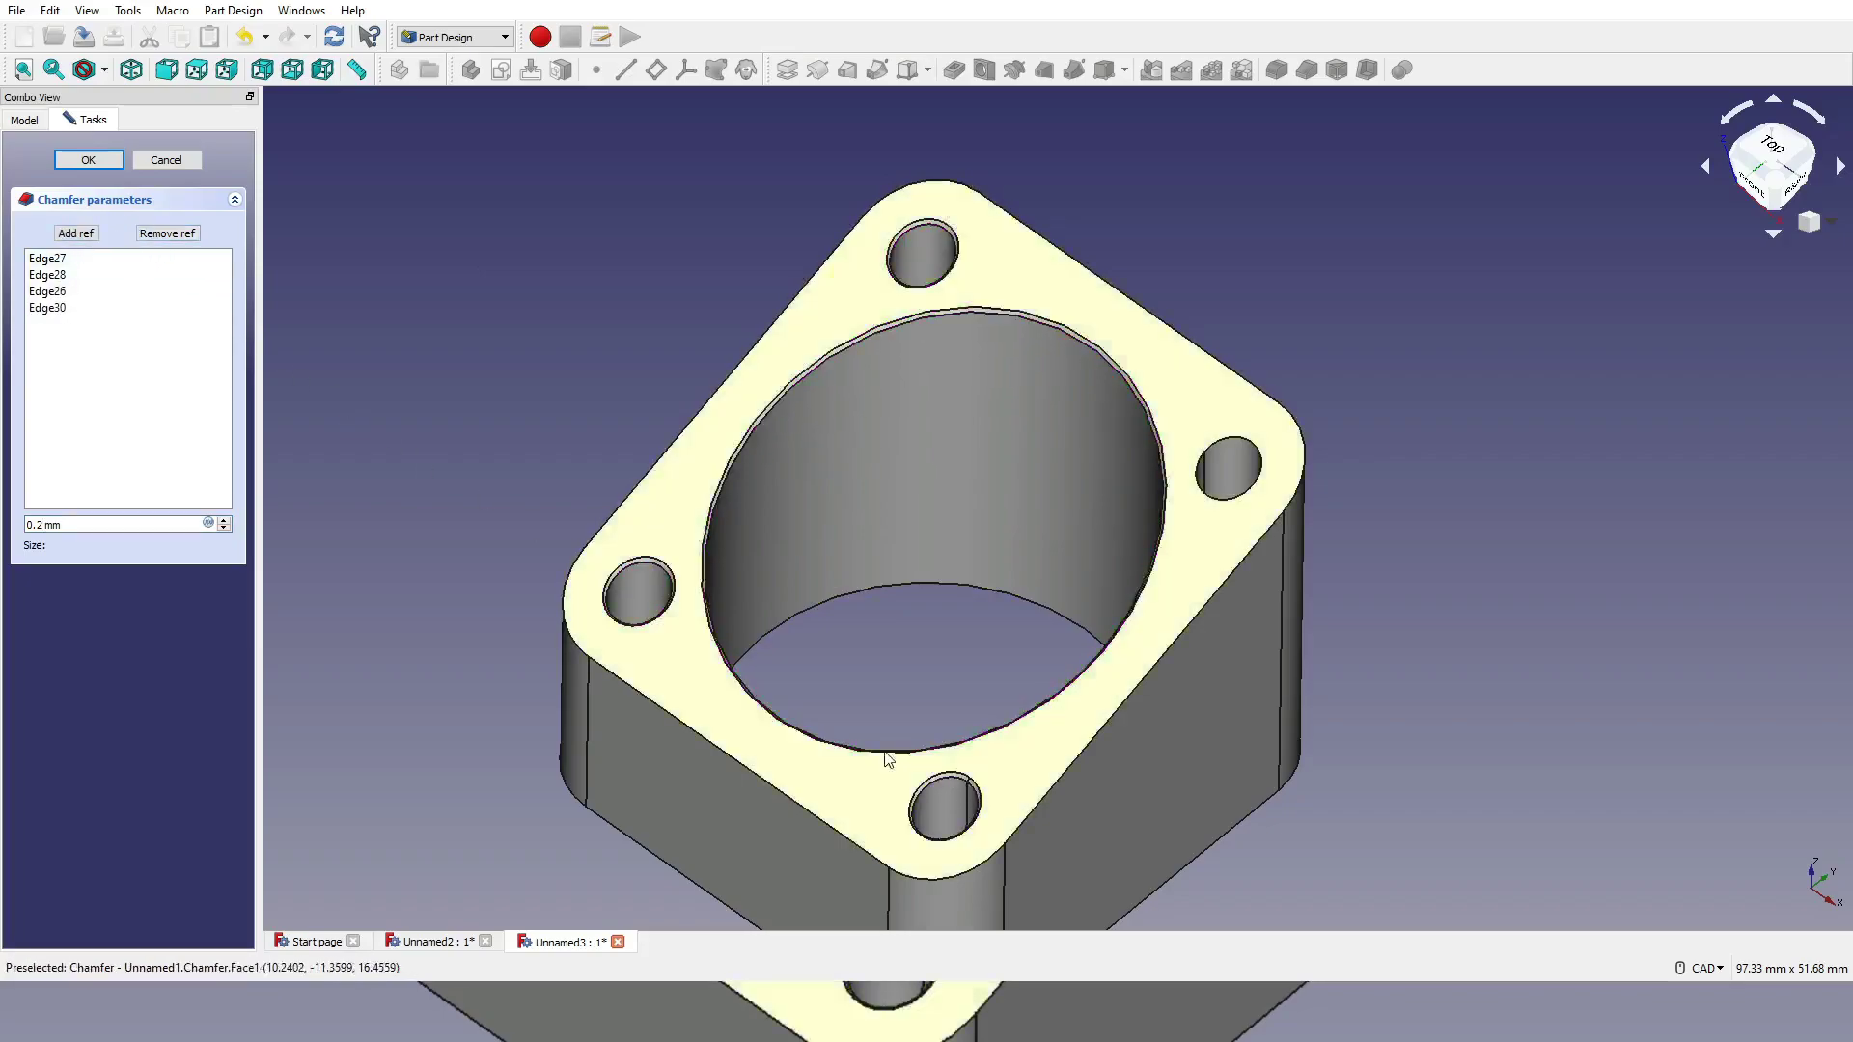
left_click(76, 233)
left_click(1235, 491)
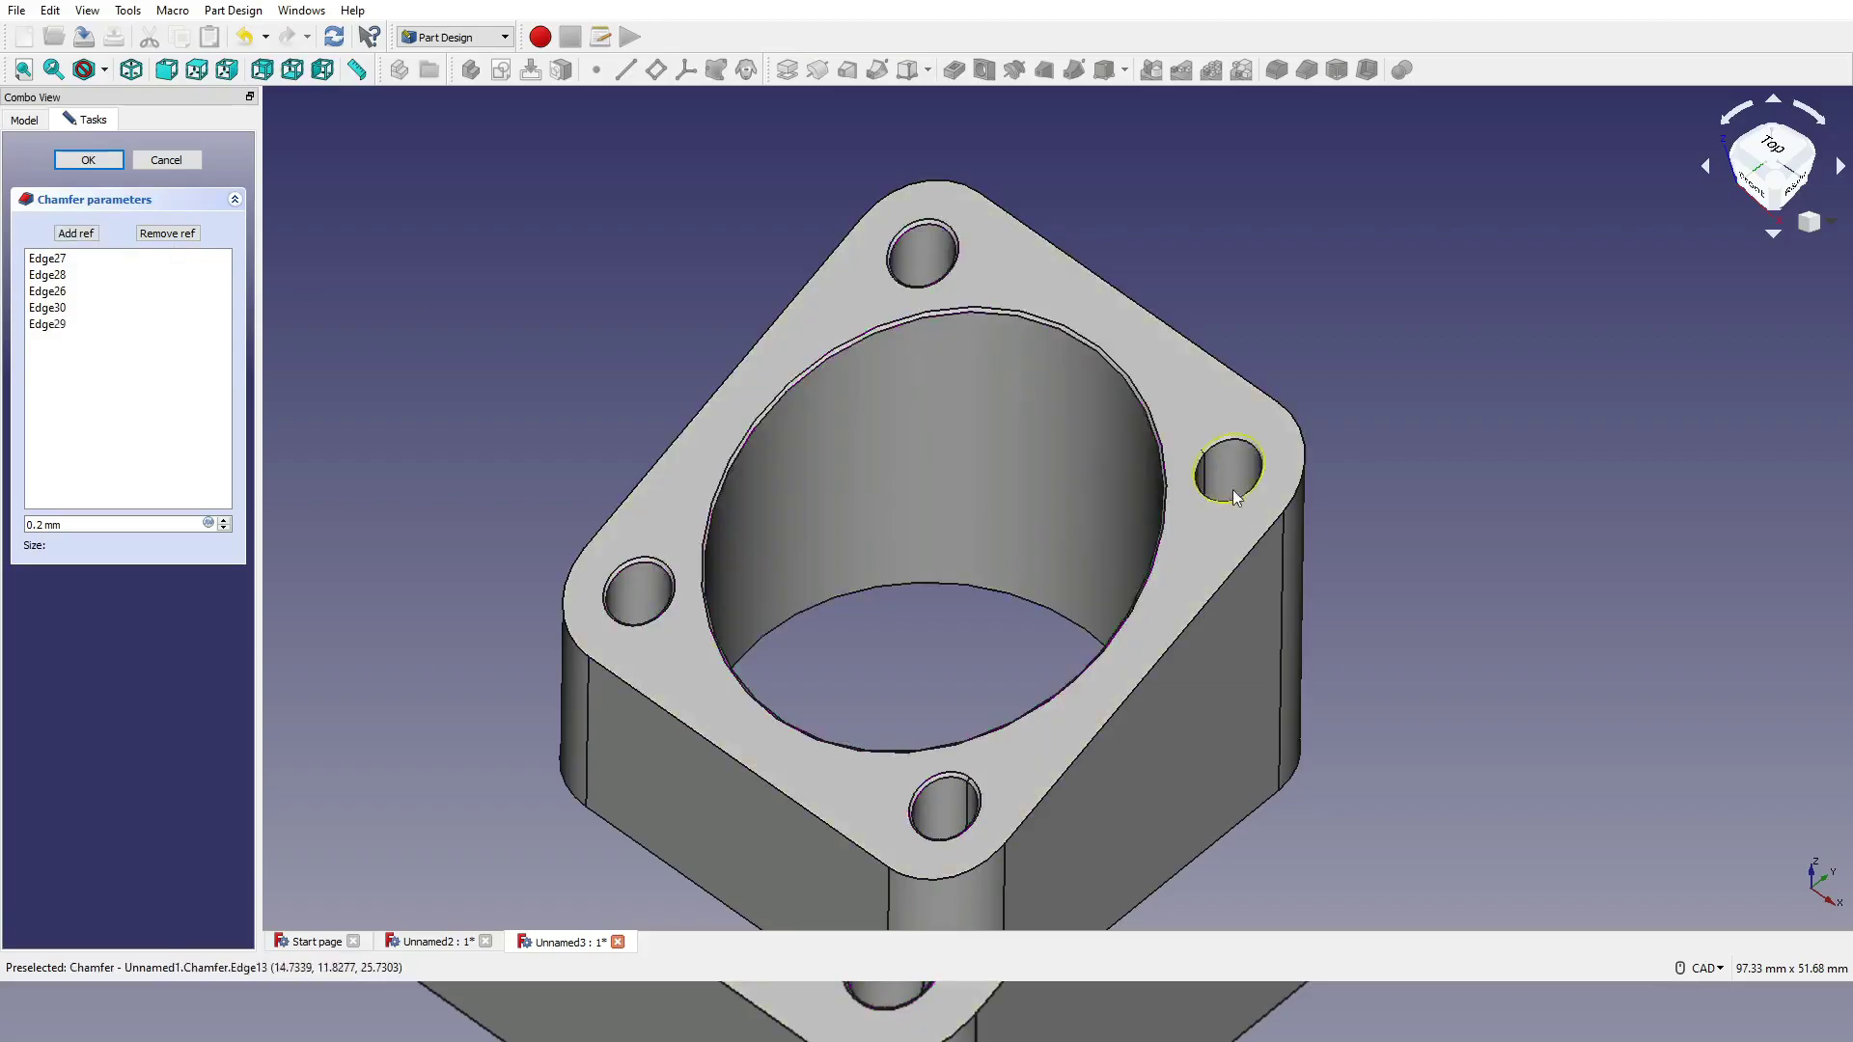
left_click(77, 233)
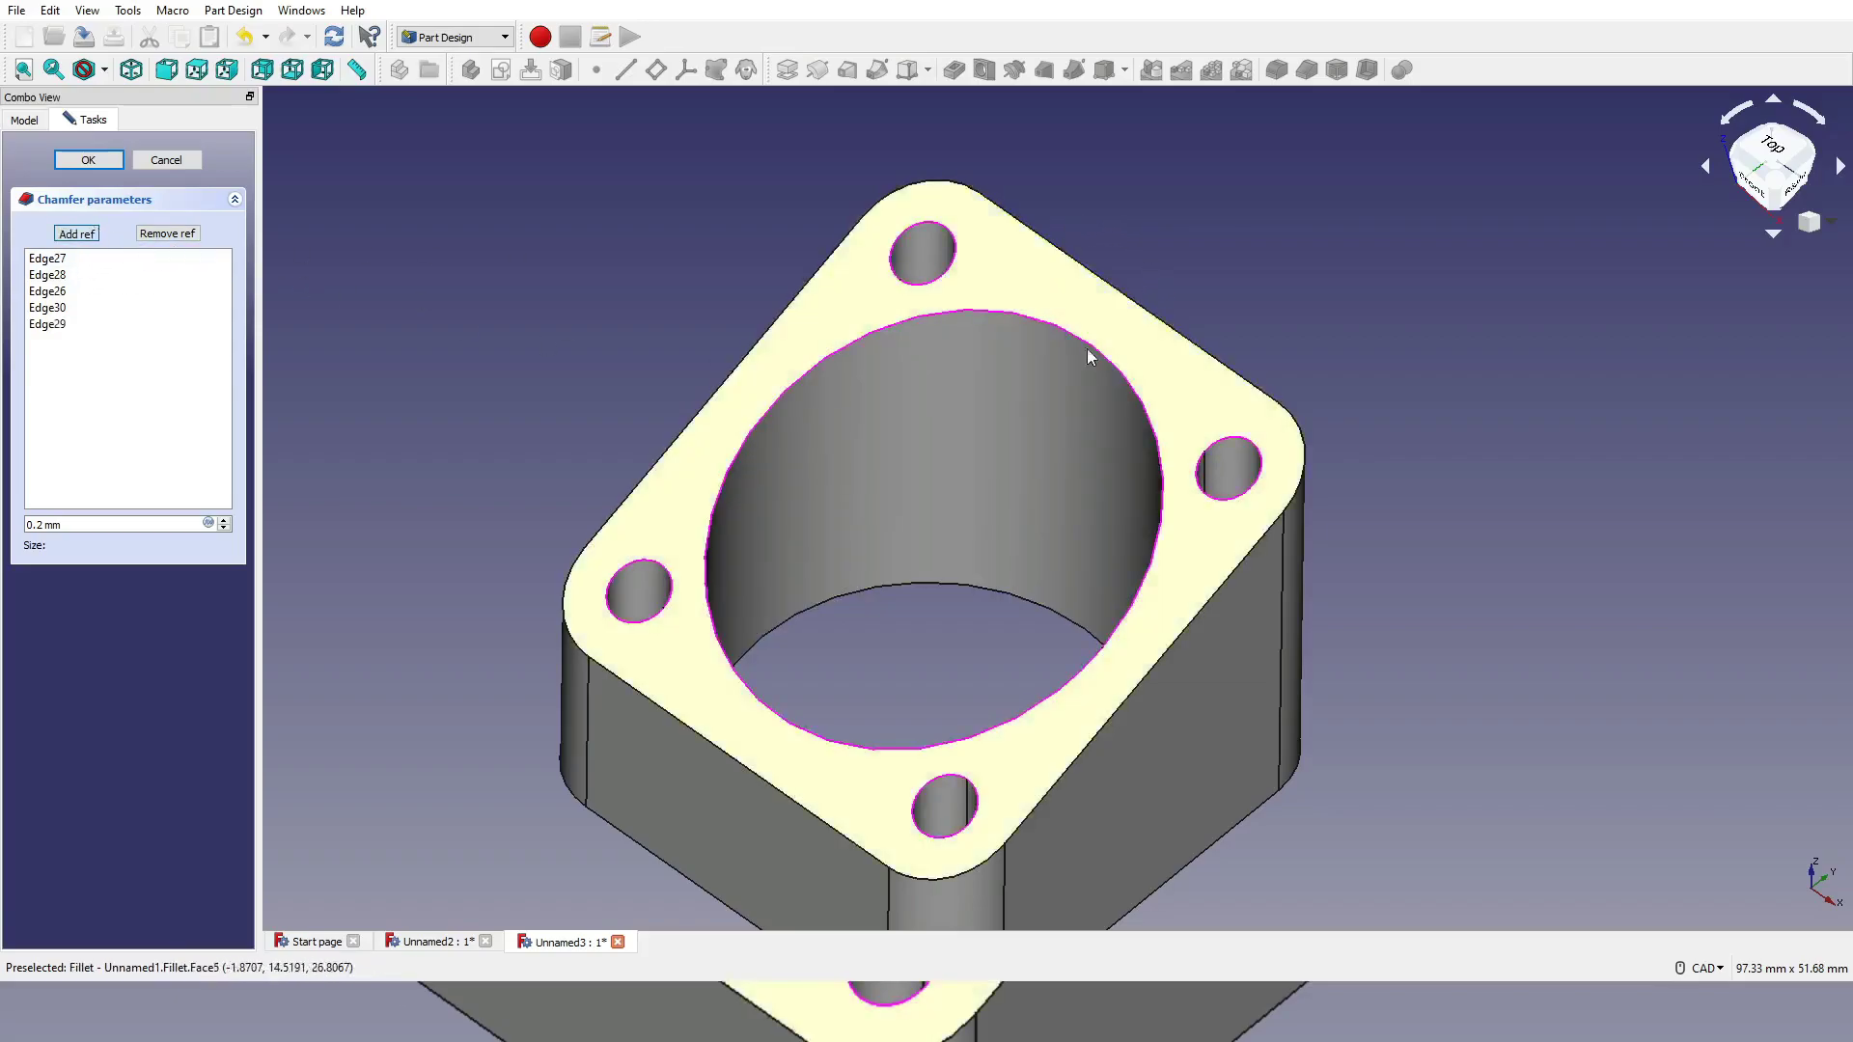
left_click(1214, 595)
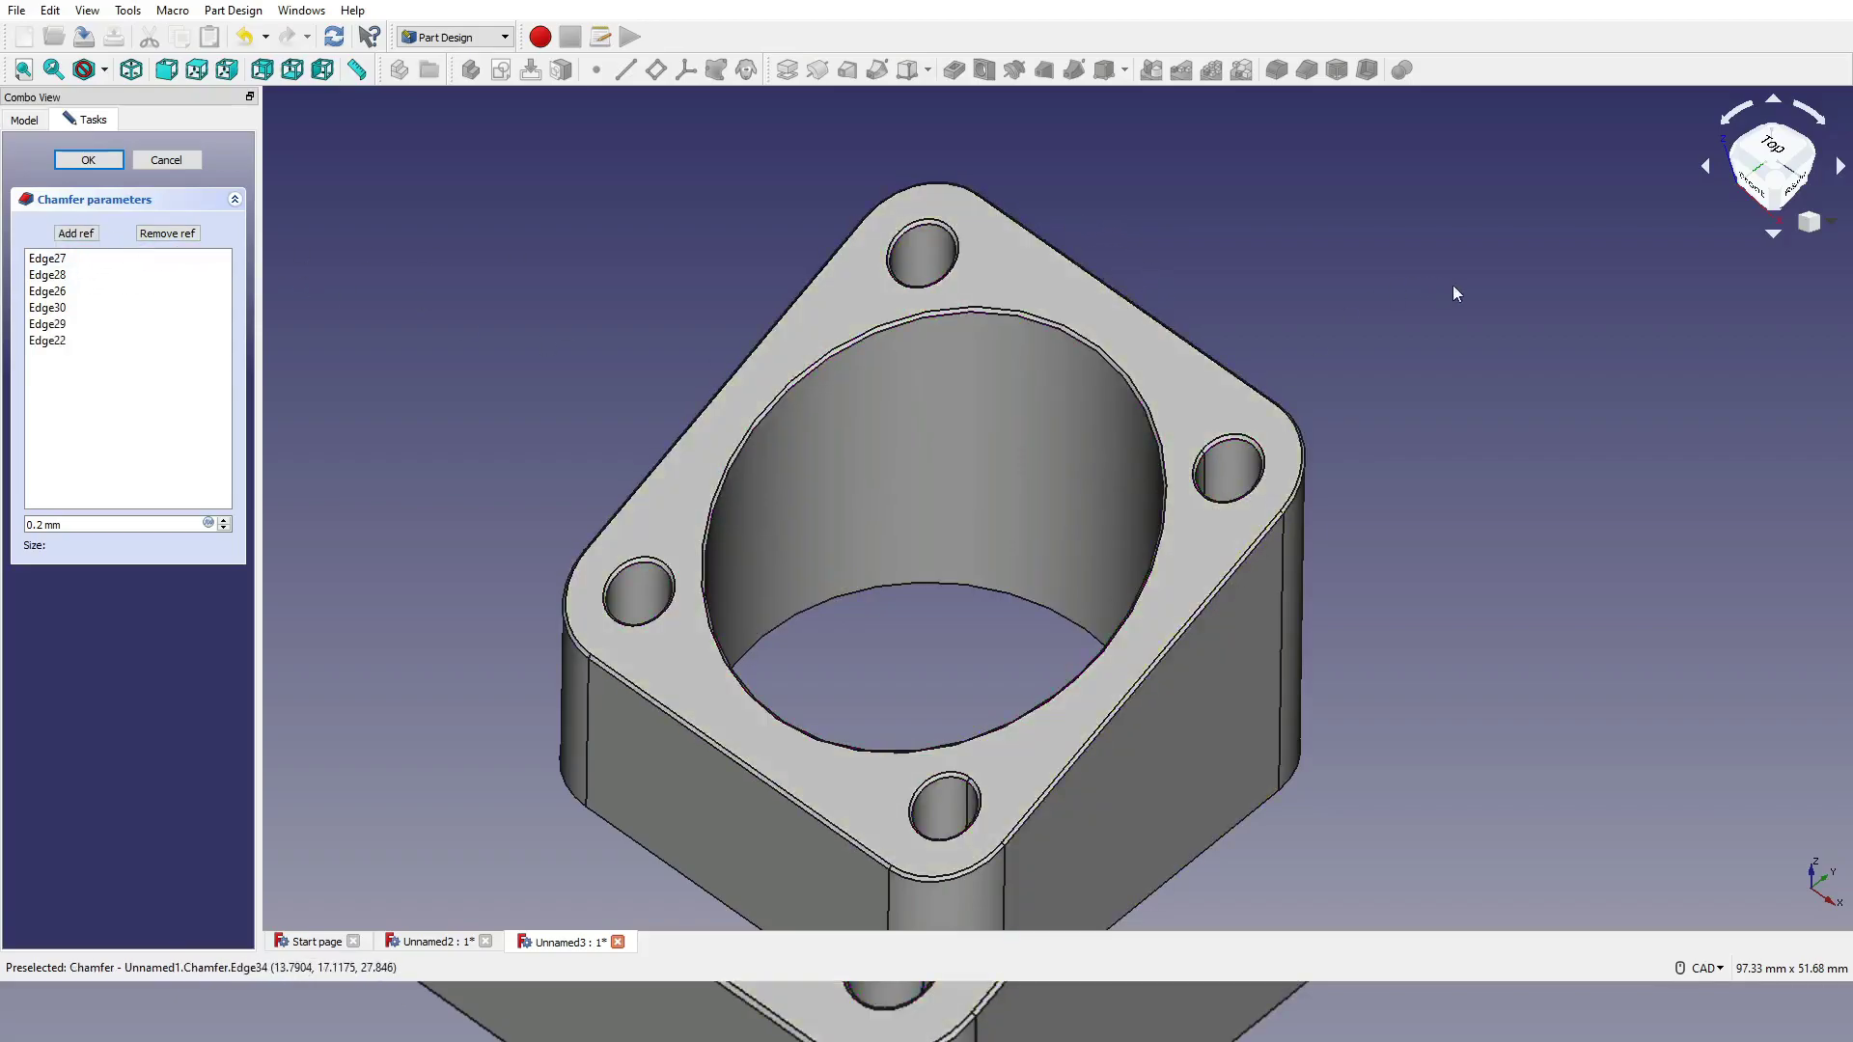
Step: Add the bottom face's outer edge and the lower rims of the central hole and one corner hole to the chamfer
middle_click_drag(1241, 761, 1239, 659)
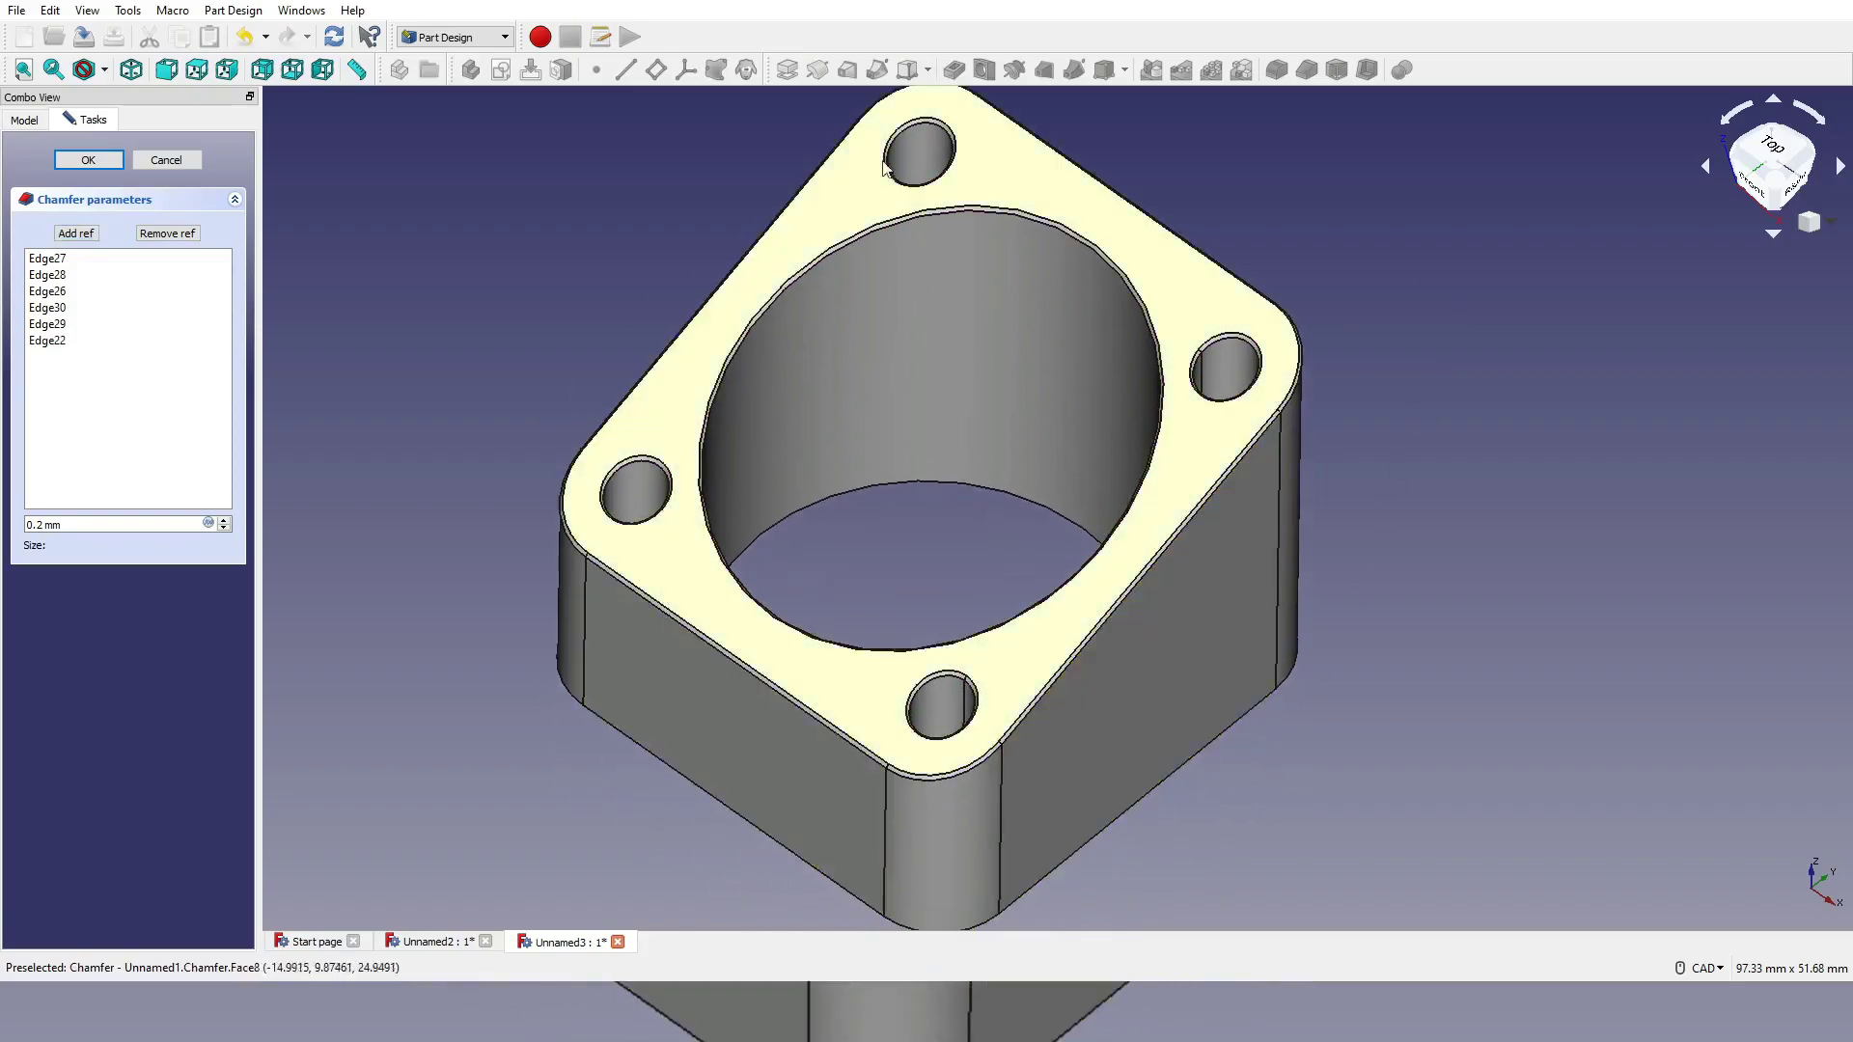
middle_click_drag(1528, 496, 832, 323)
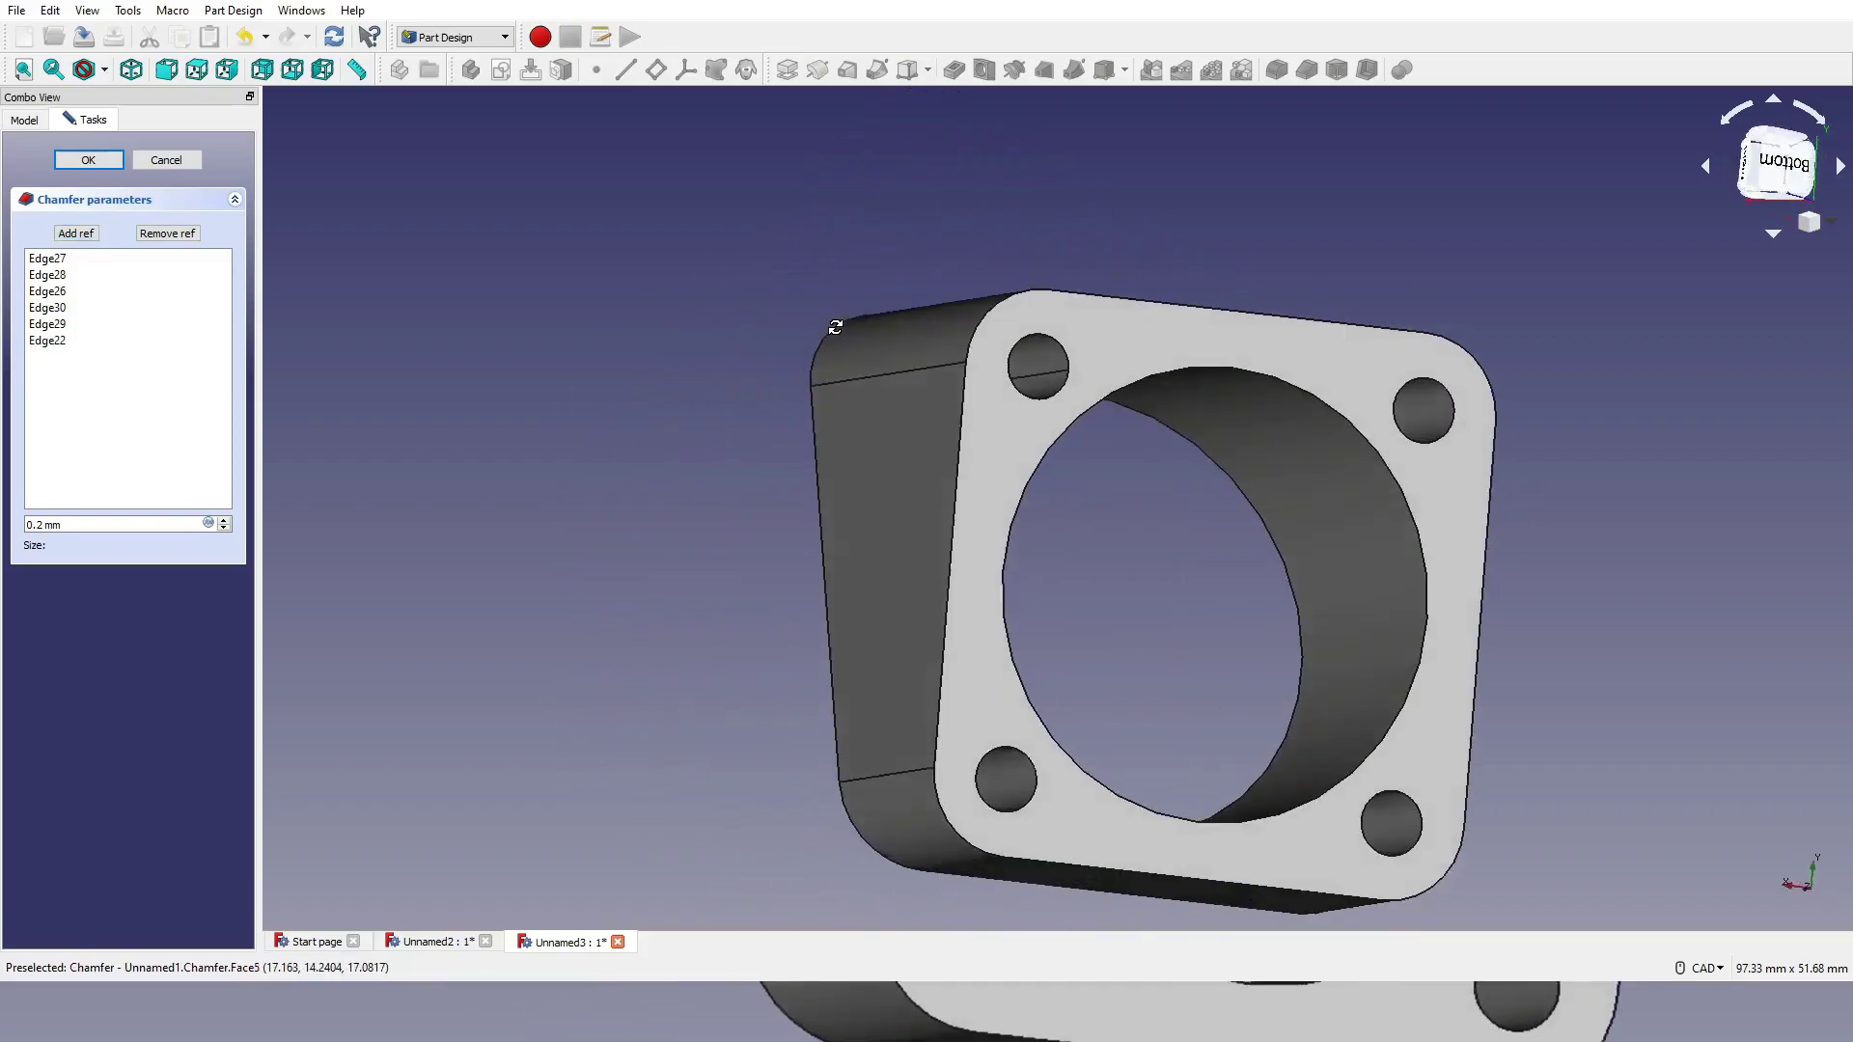
left_click(76, 233)
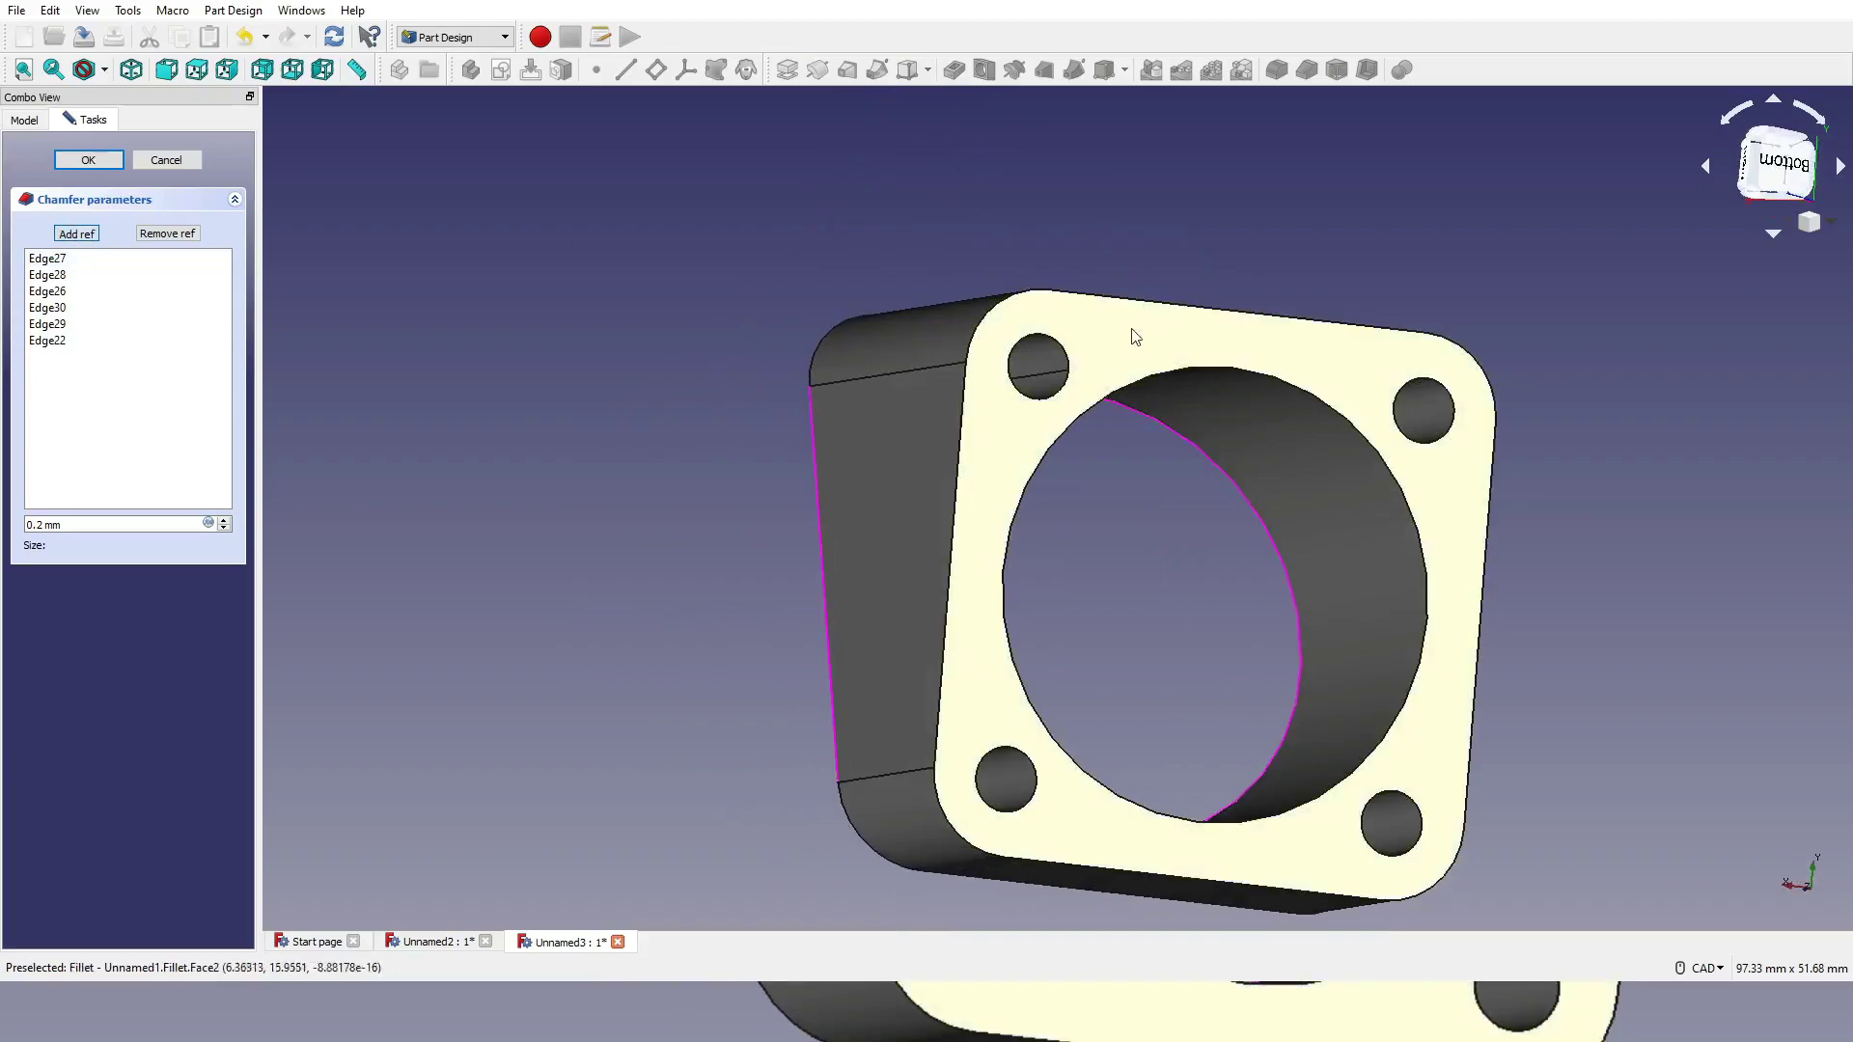
left_click(1046, 338)
left_click(75, 233)
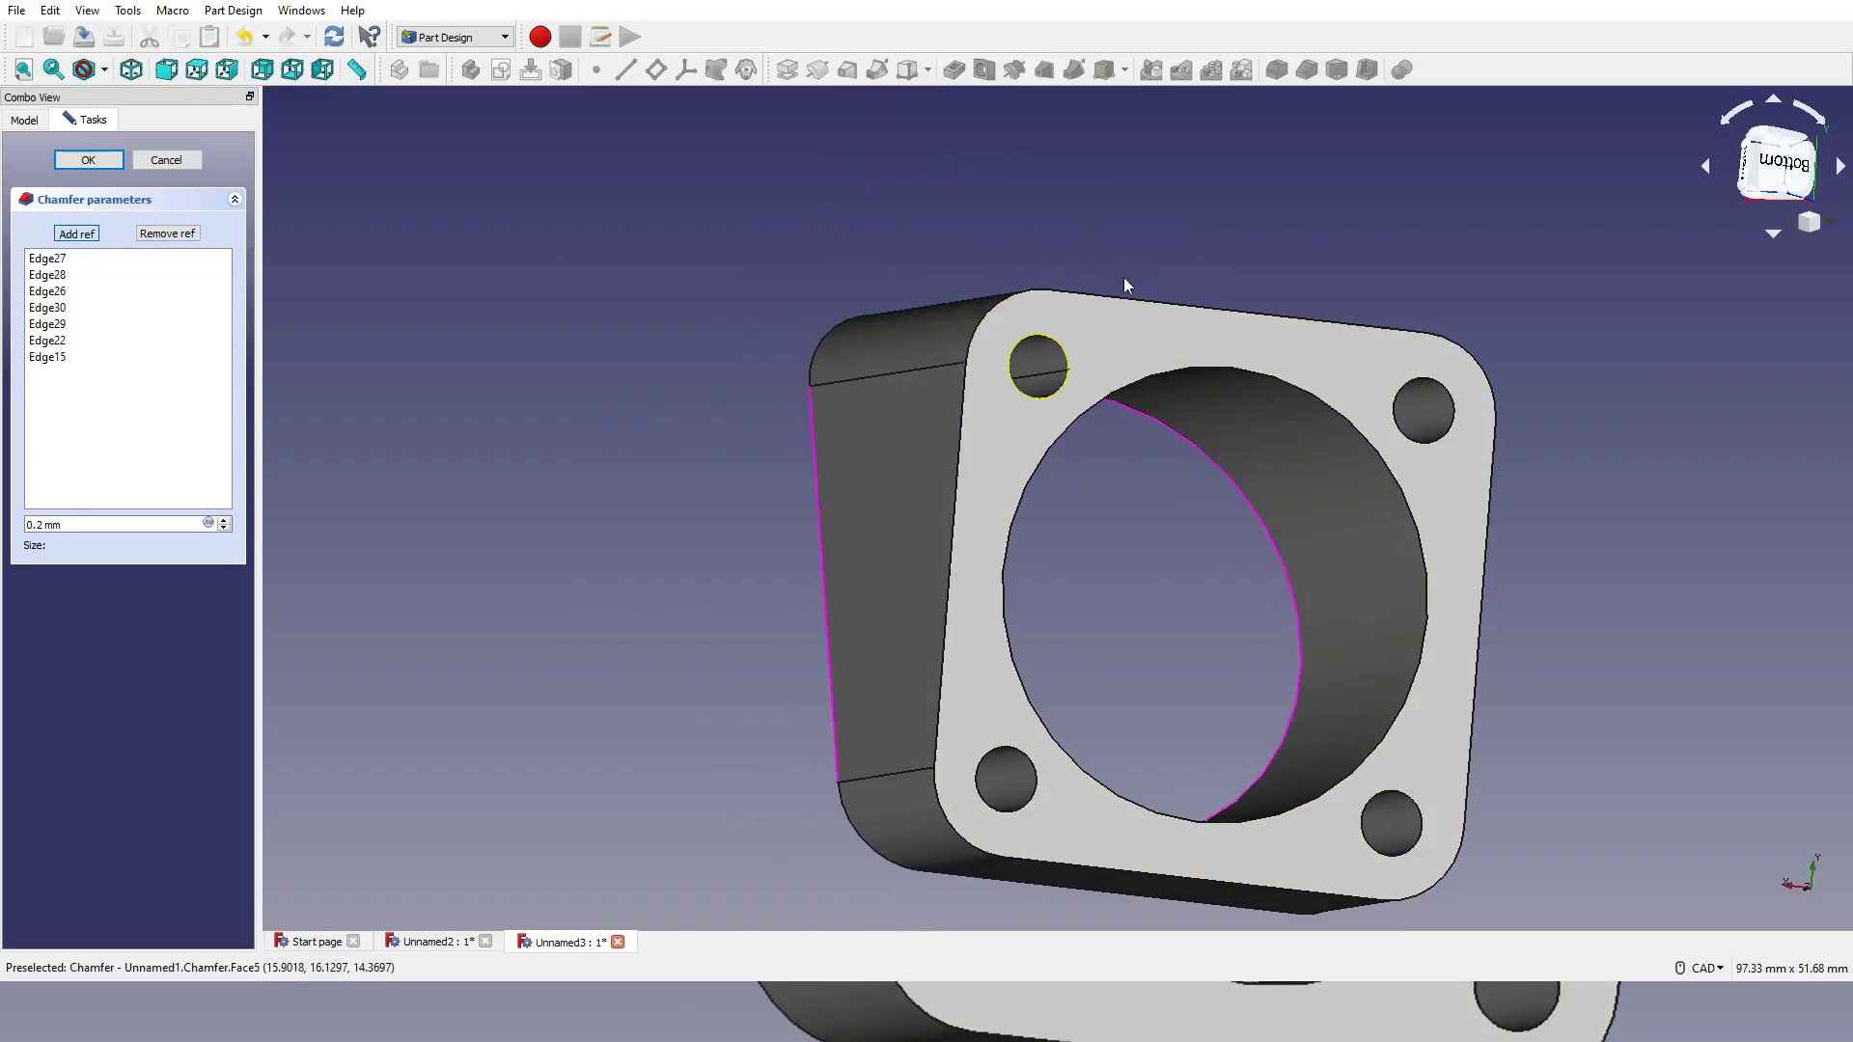
left_click(1116, 293)
left_click(76, 232)
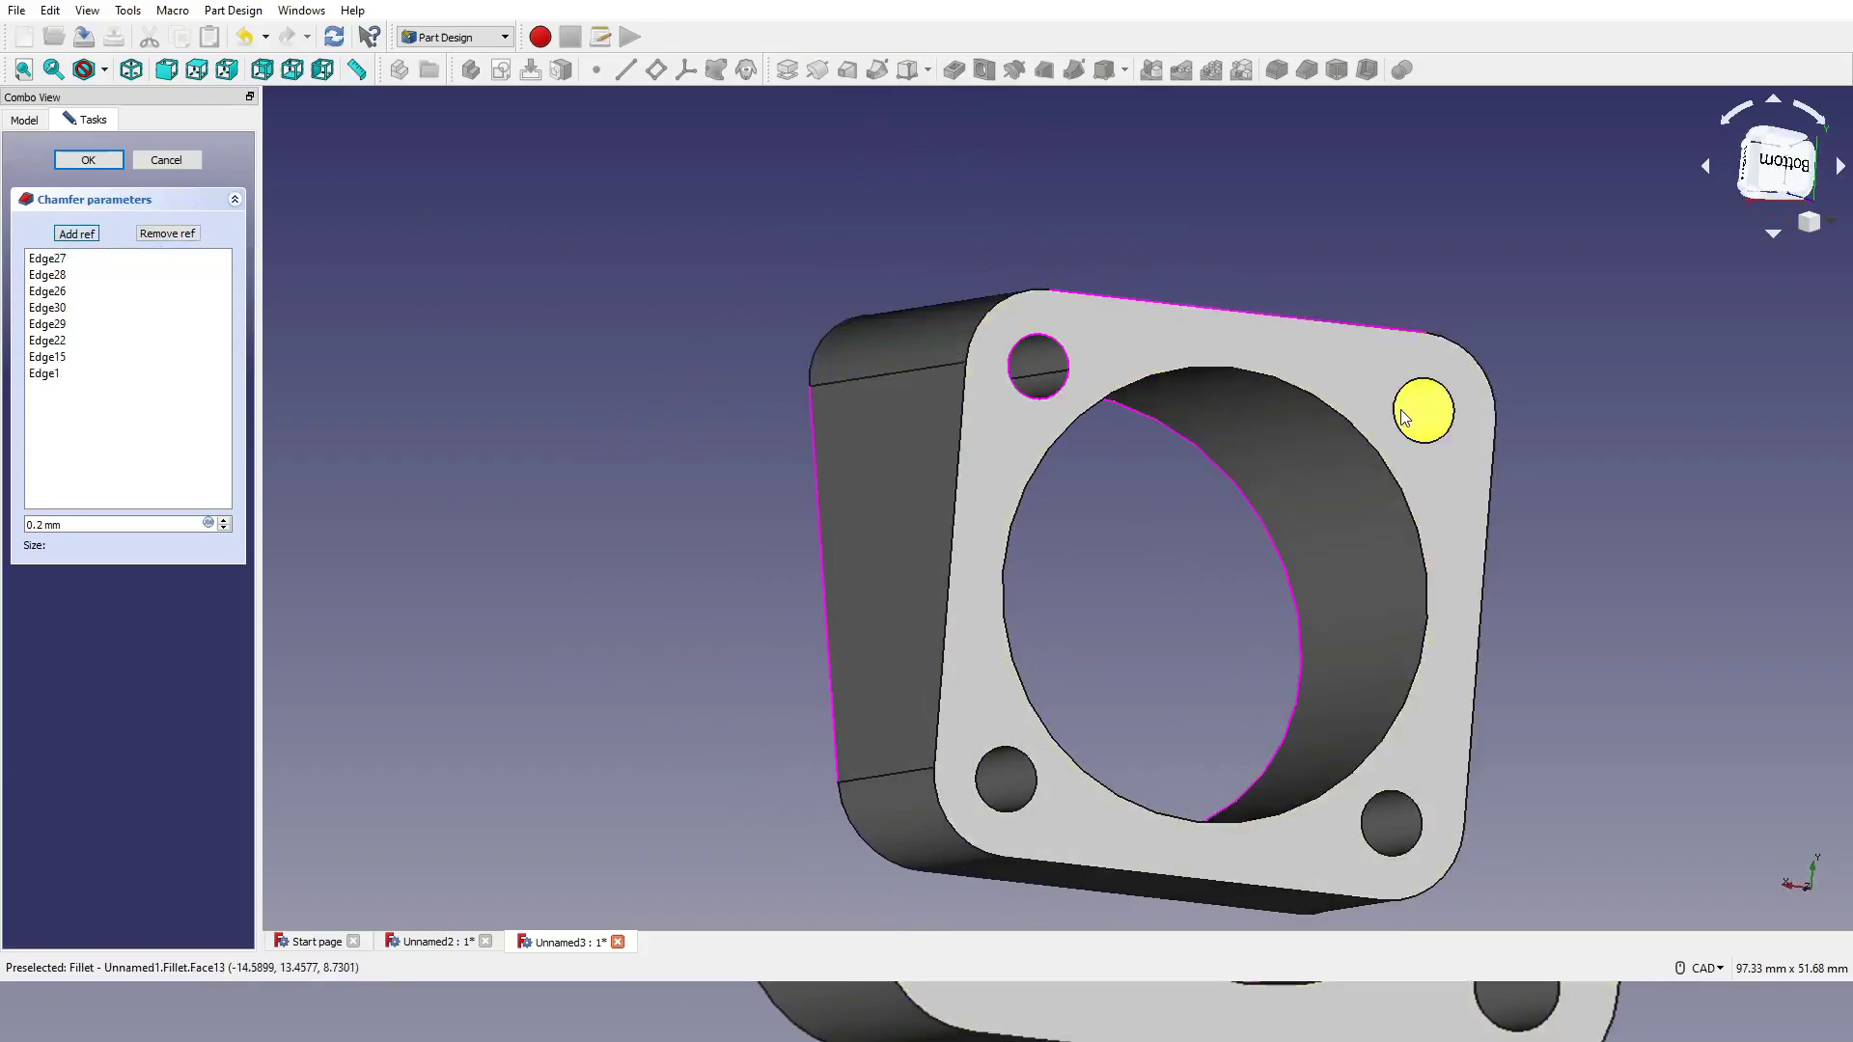
left_click(1330, 412)
Step: Add the lower rims of the remaining three corner holes to the chamfer and accept it
left_click(75, 232)
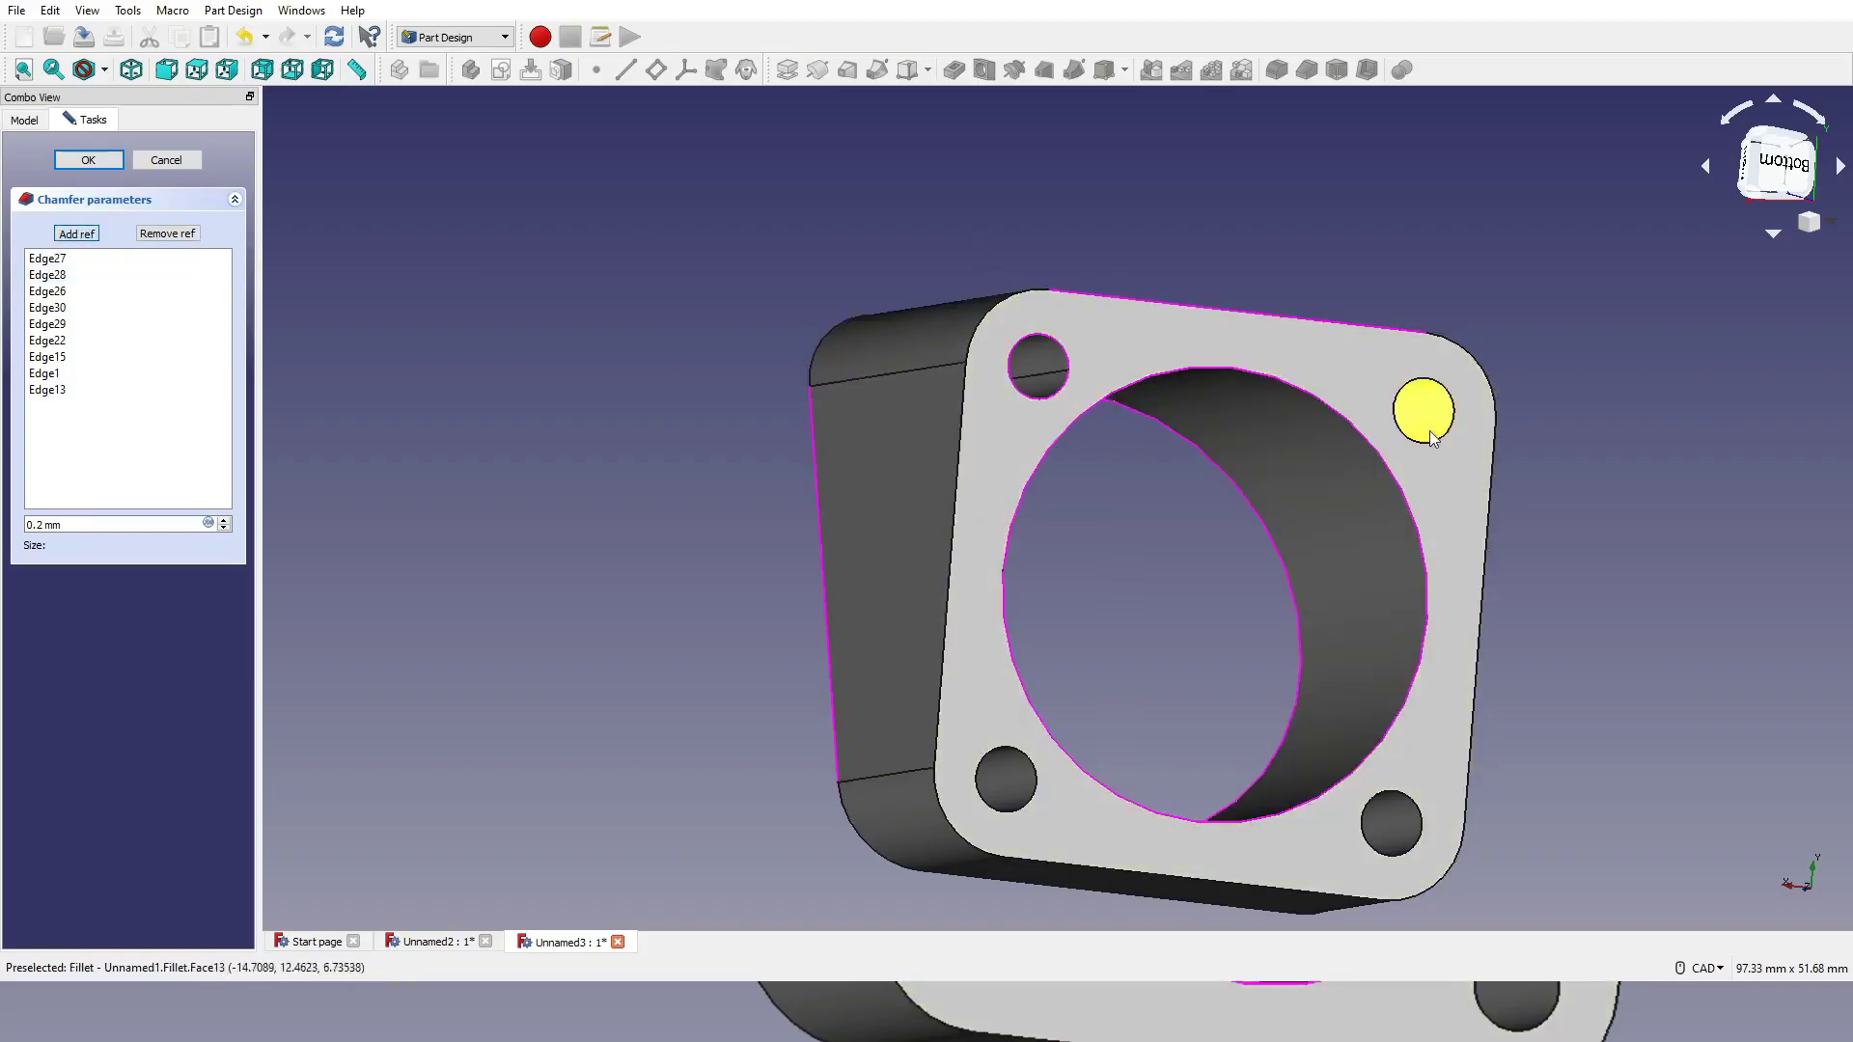
left_click(1425, 405)
left_click(85, 239)
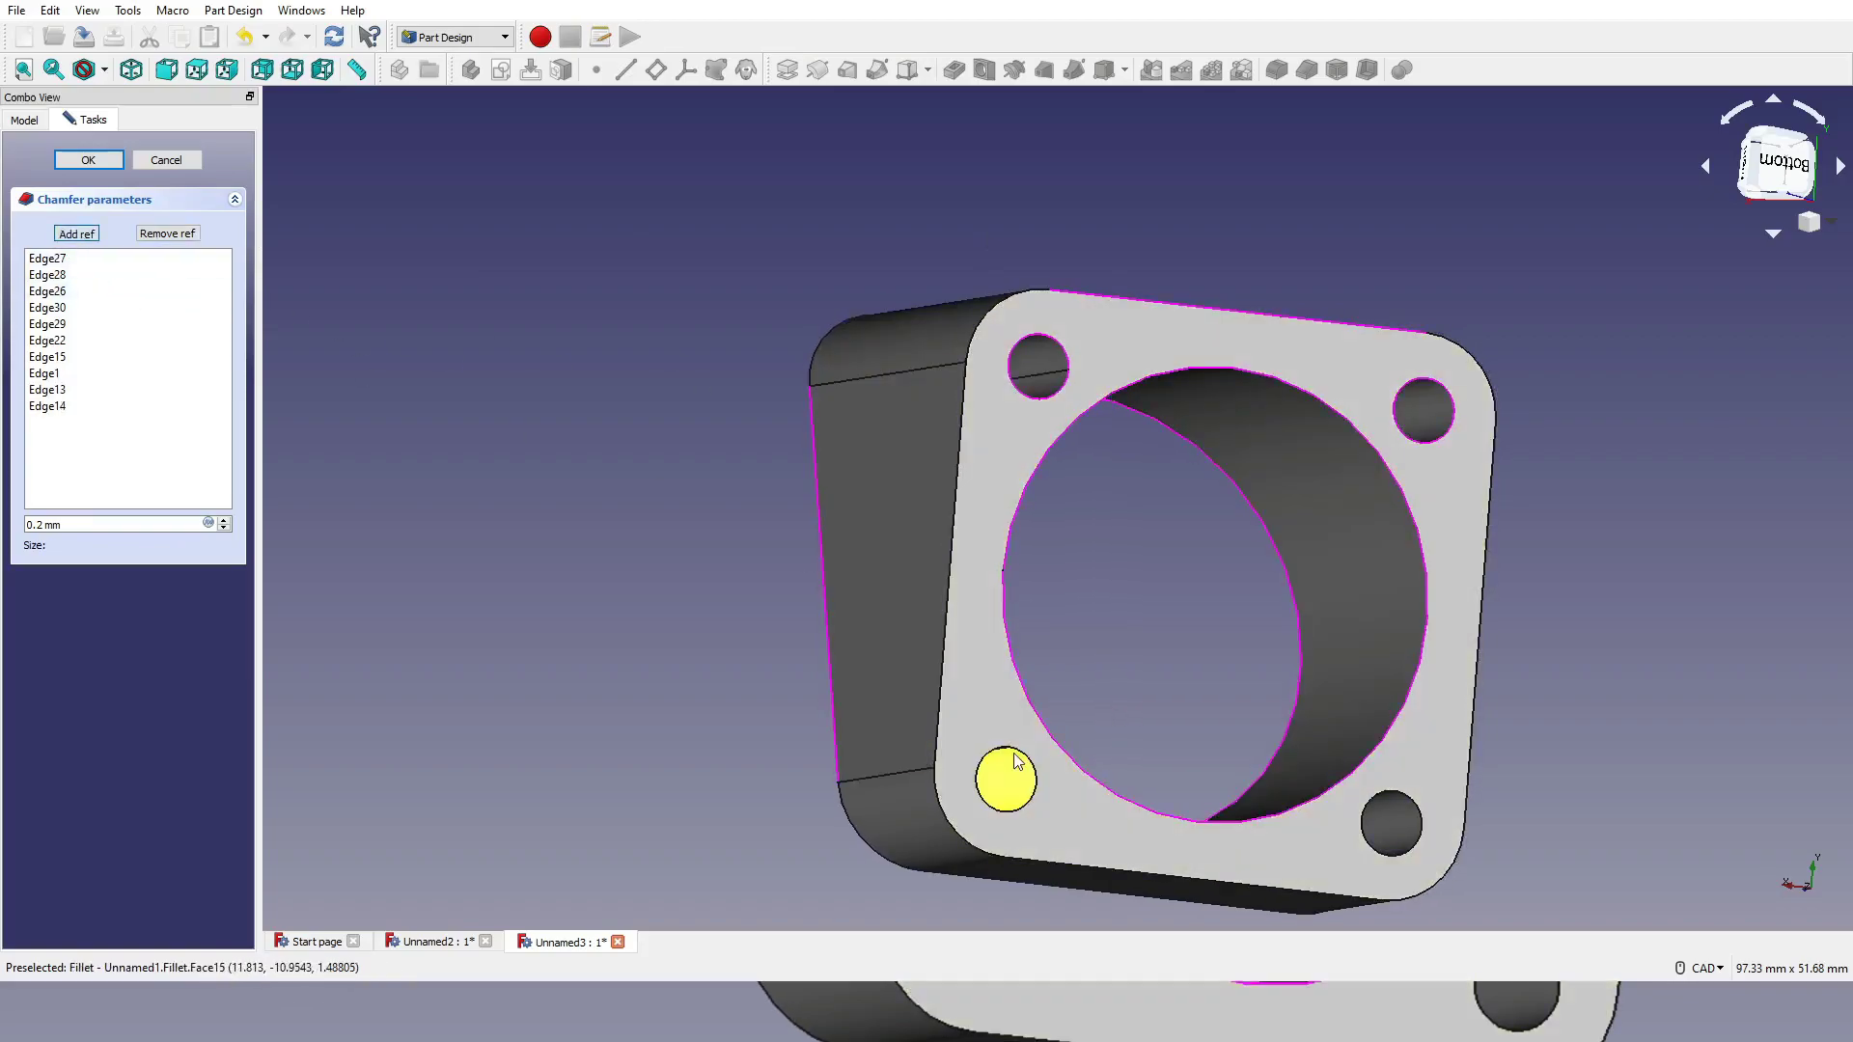
left_click(89, 232)
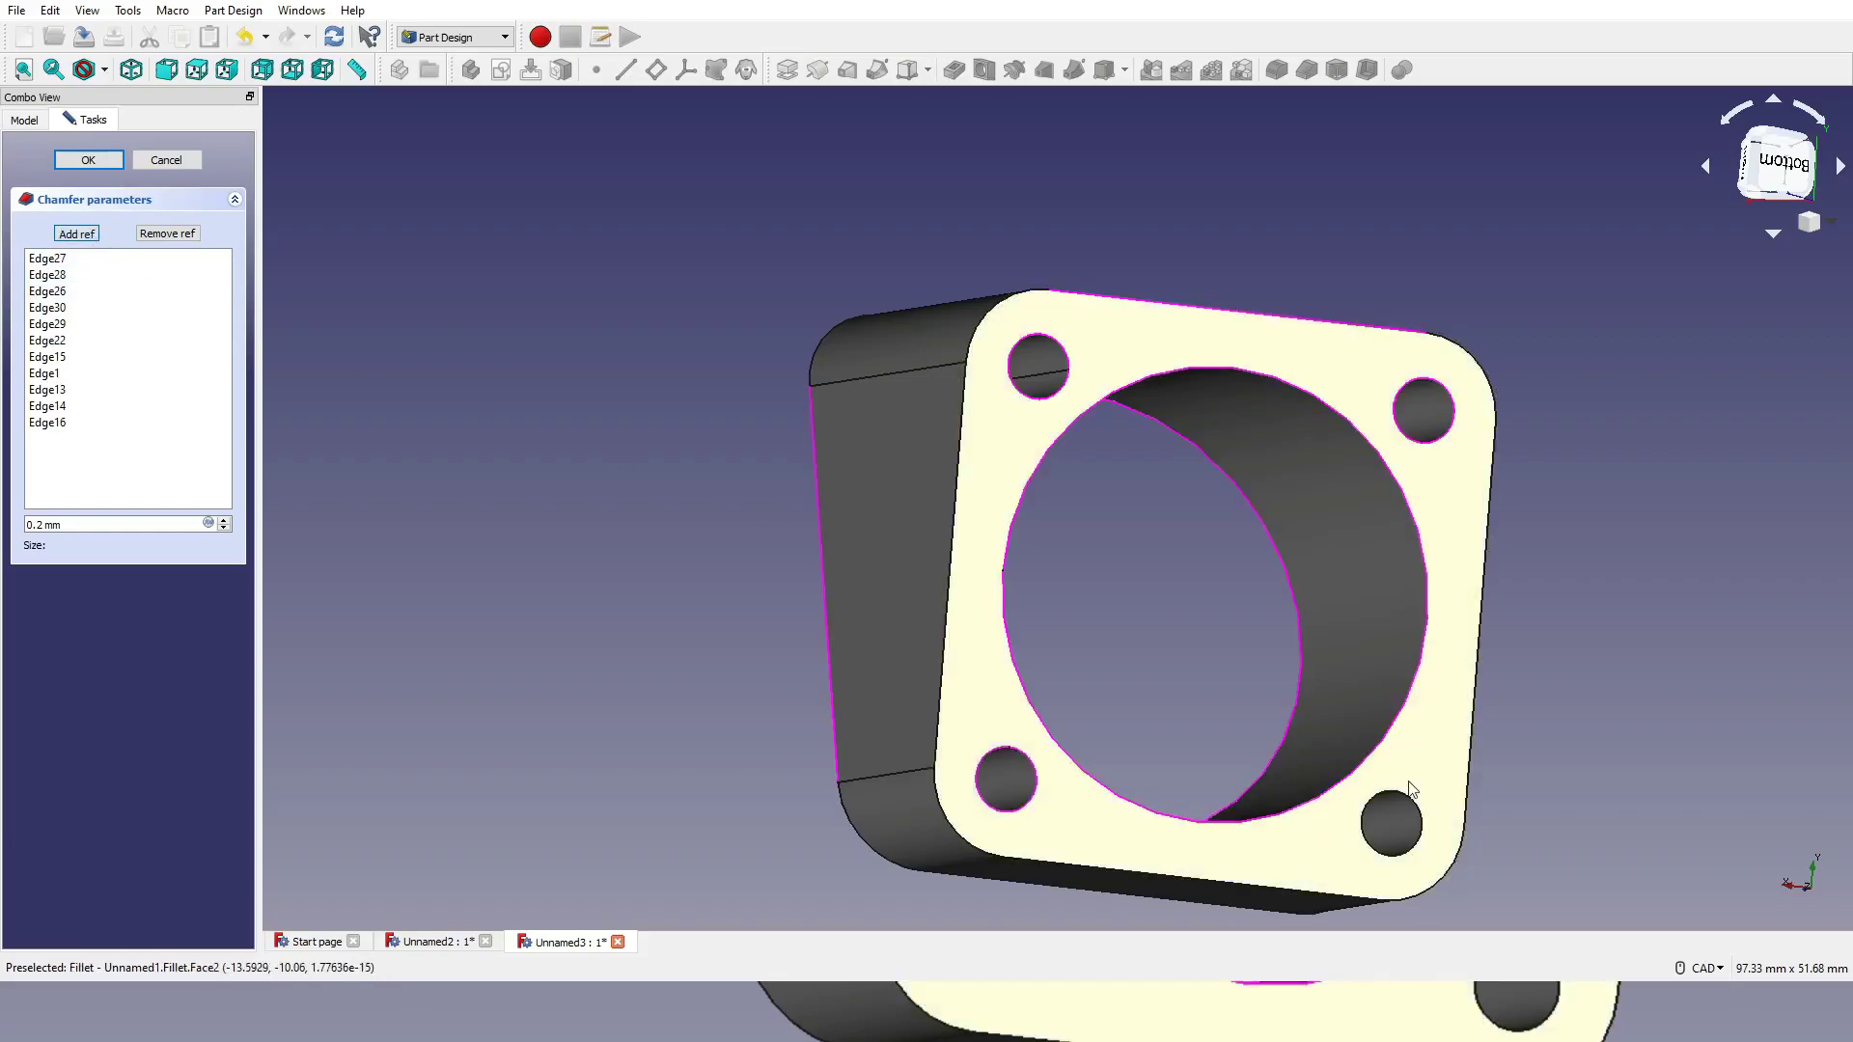
left_click(1398, 788)
middle_click_drag(1129, 302, 1614, 494)
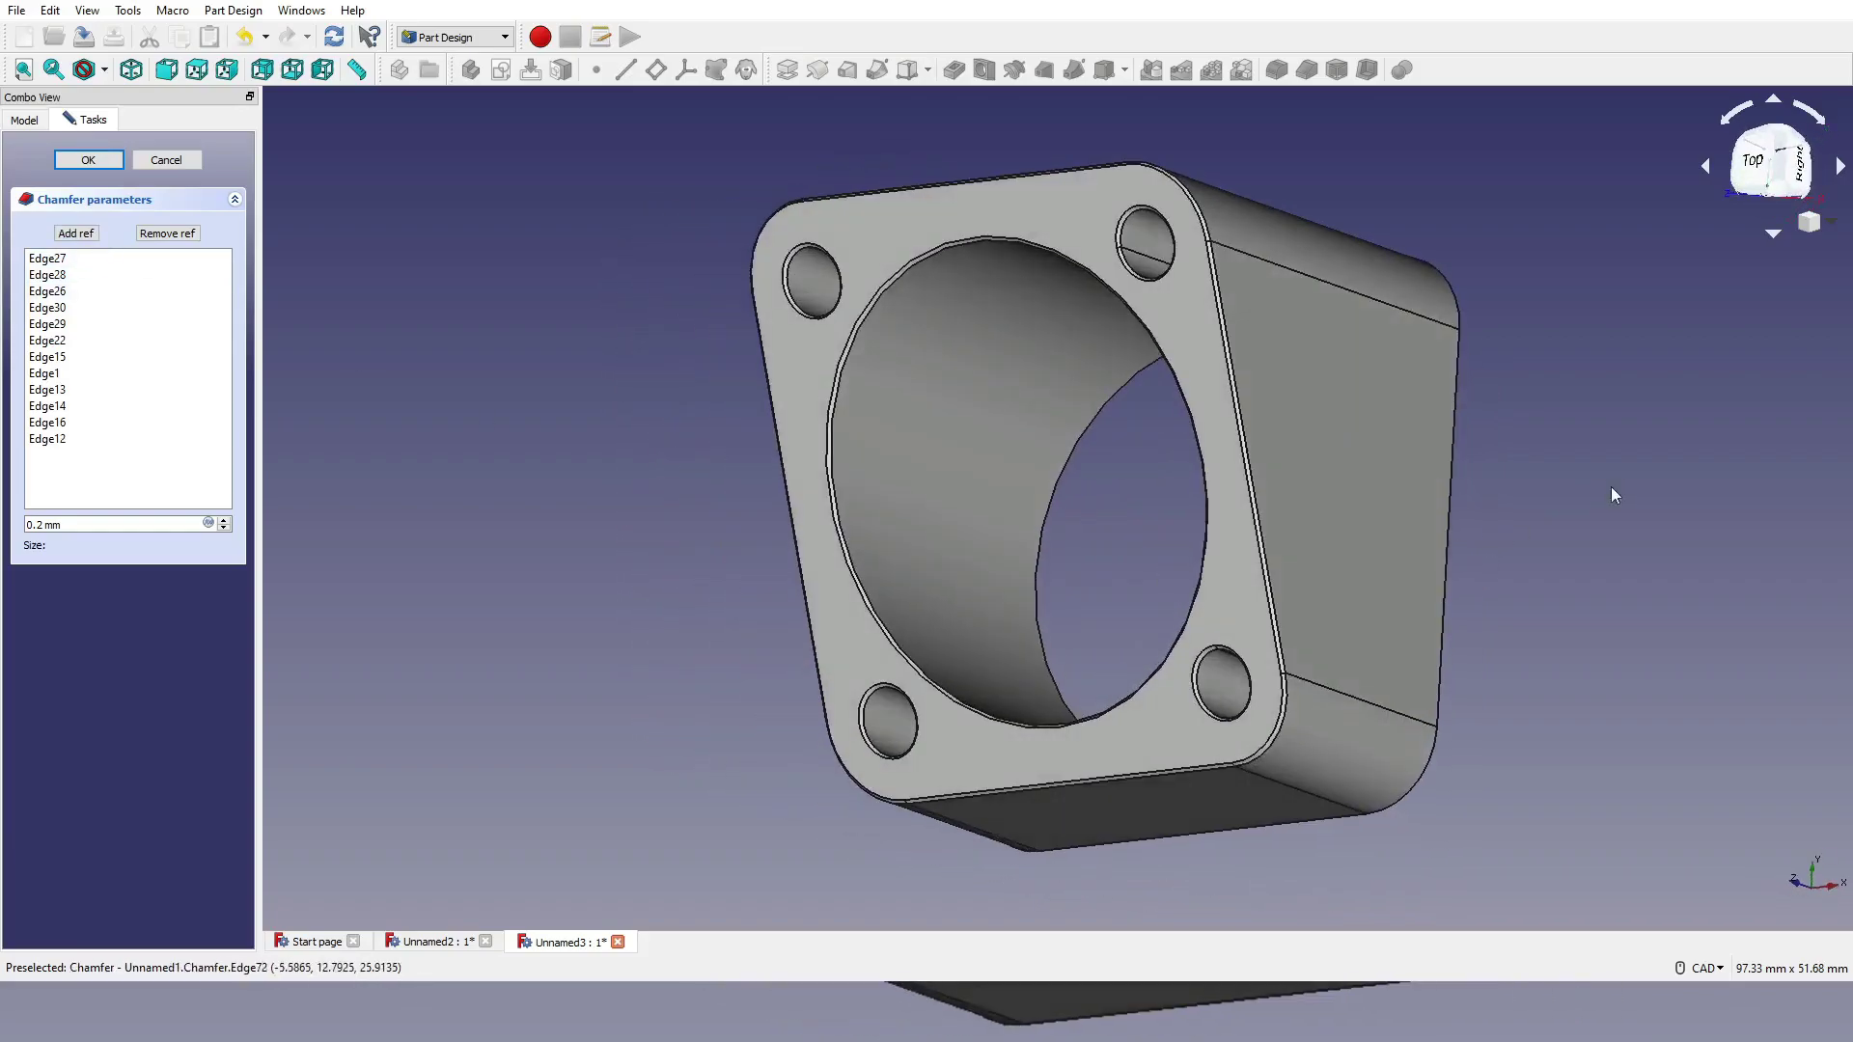
left_click(88, 160)
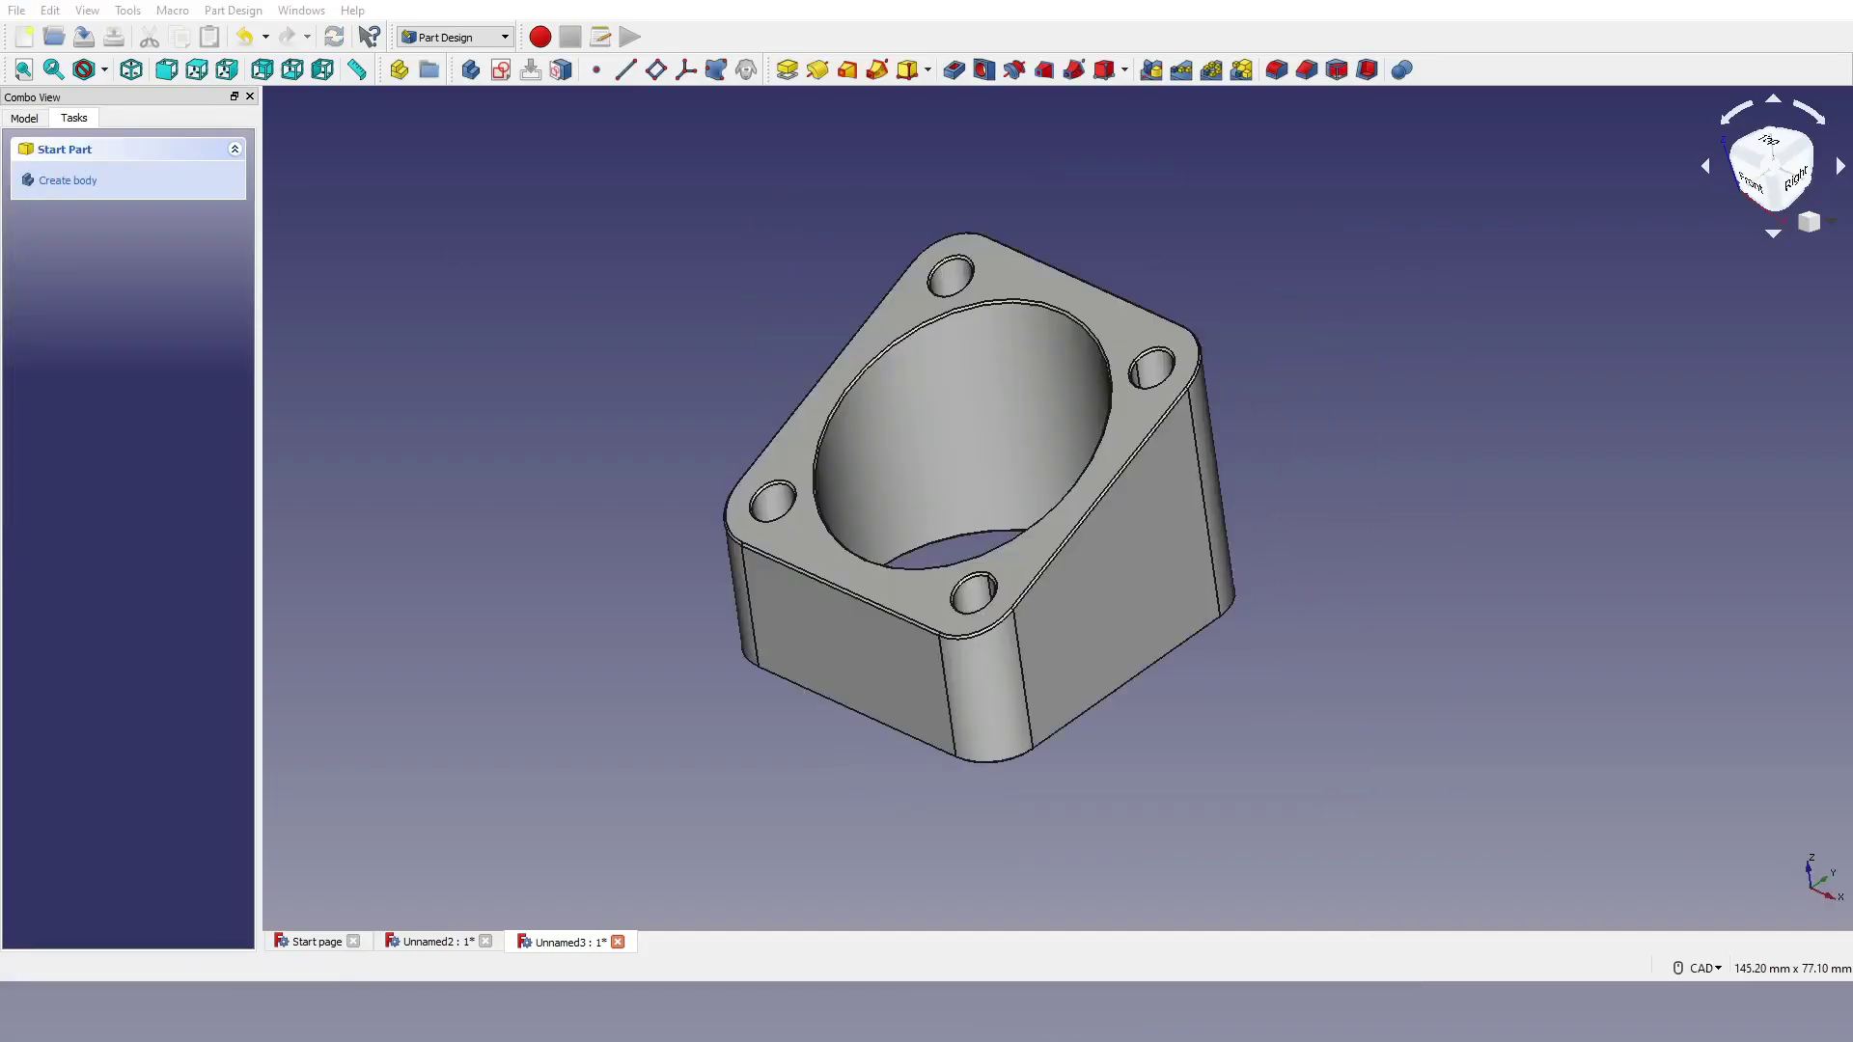